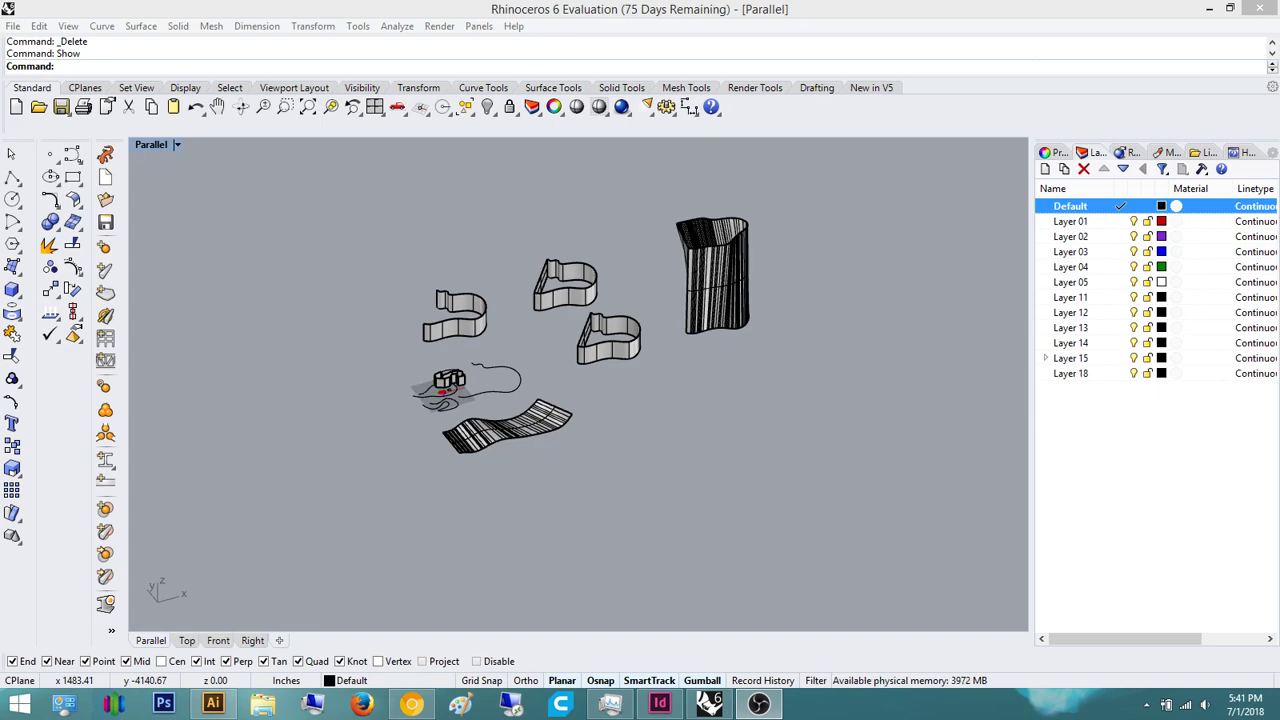
- Zoom in on the red box near the origin and view it from its other side
scroll(440, 400, up, 10)
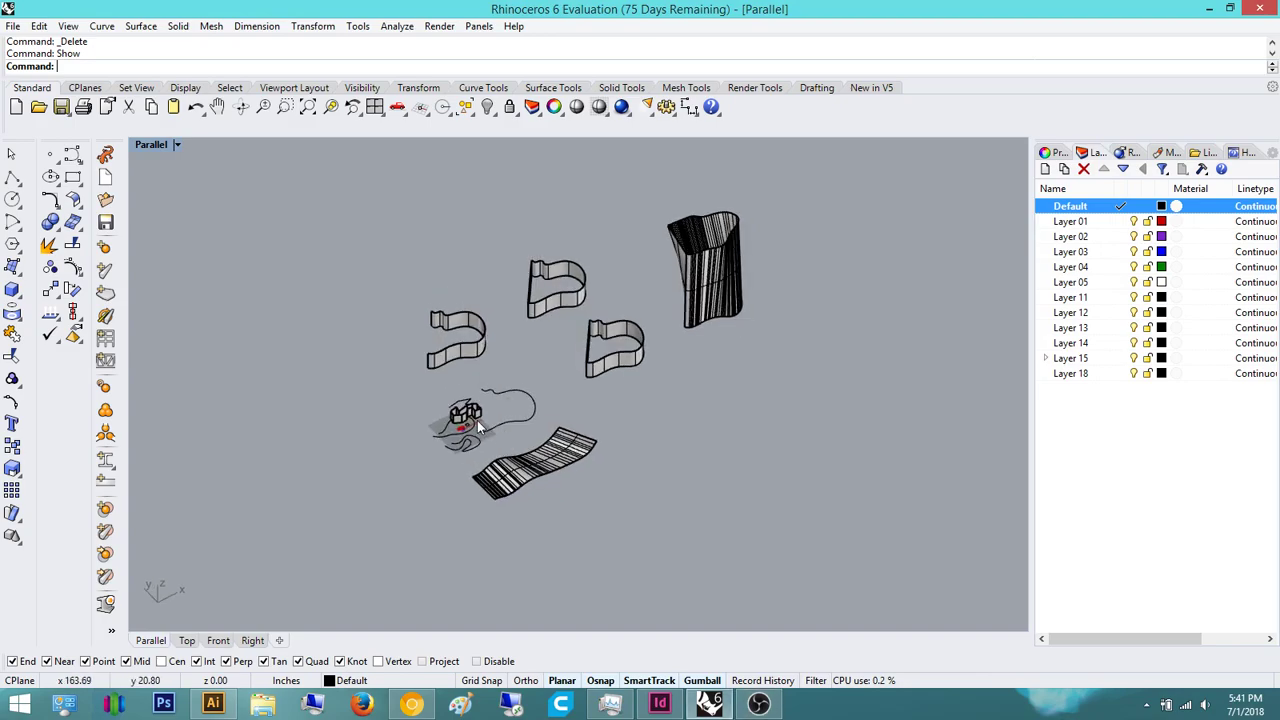
click(362, 394)
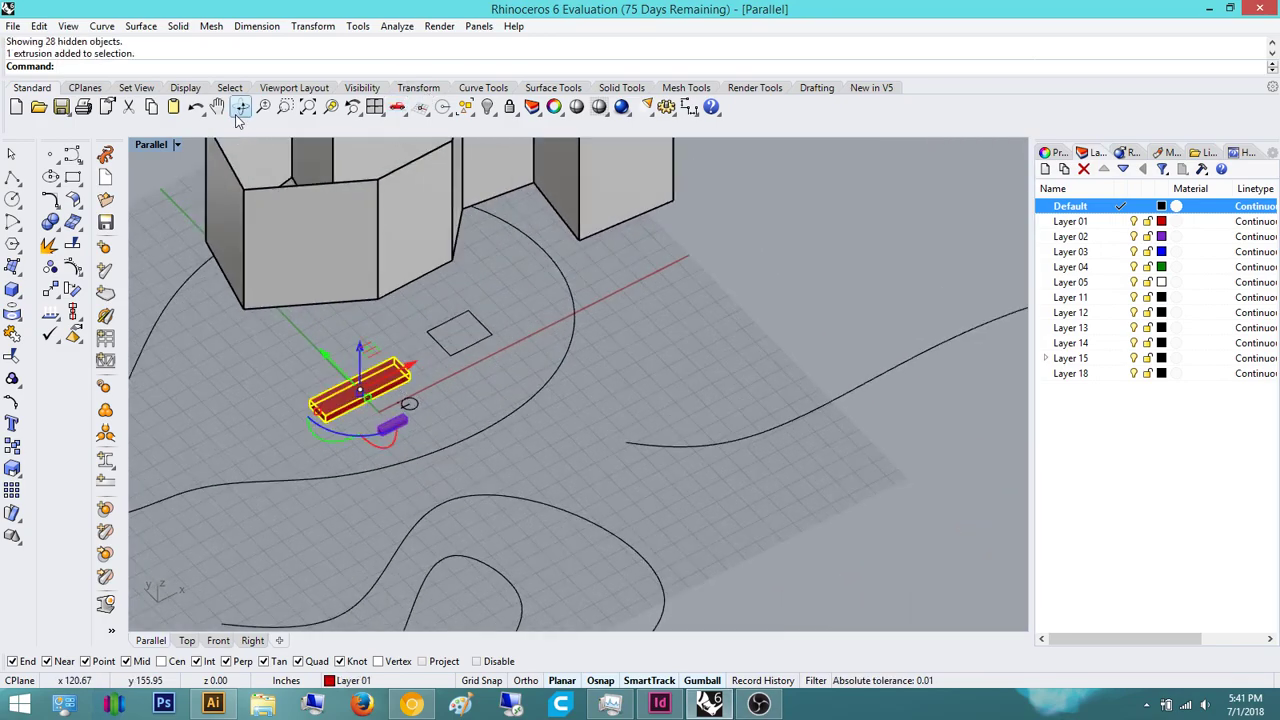
click(331, 108)
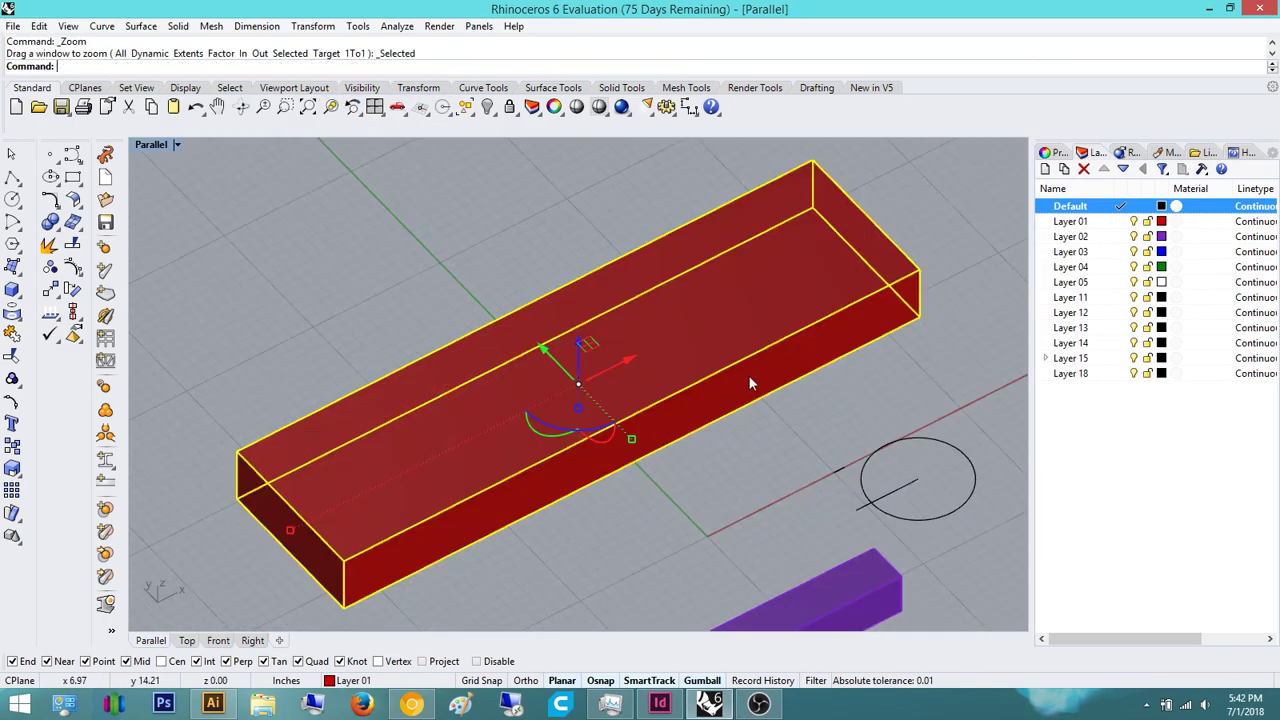
click(720, 299)
mouse_move(704, 310)
right_down()
mouse_move(706, 340)
mouse_move(711, 321)
right_up()
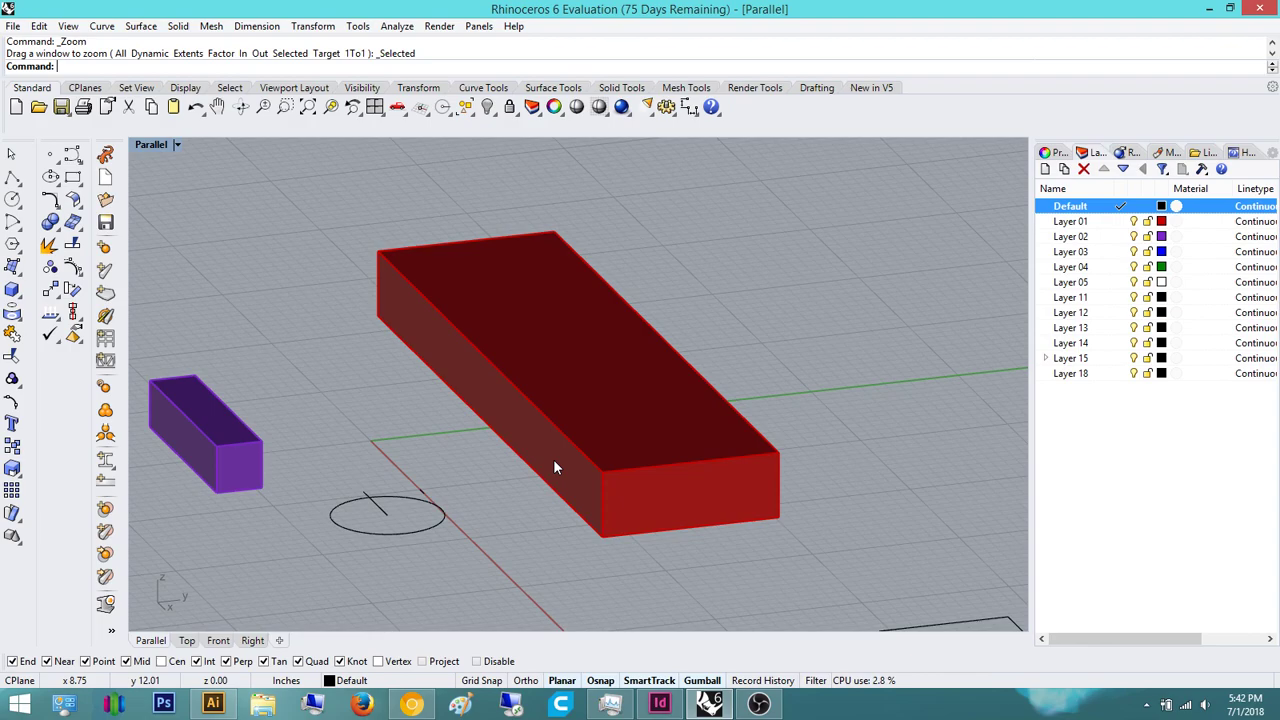
- Select and deselect the red box to examine its solid form from several angles
click(658, 392)
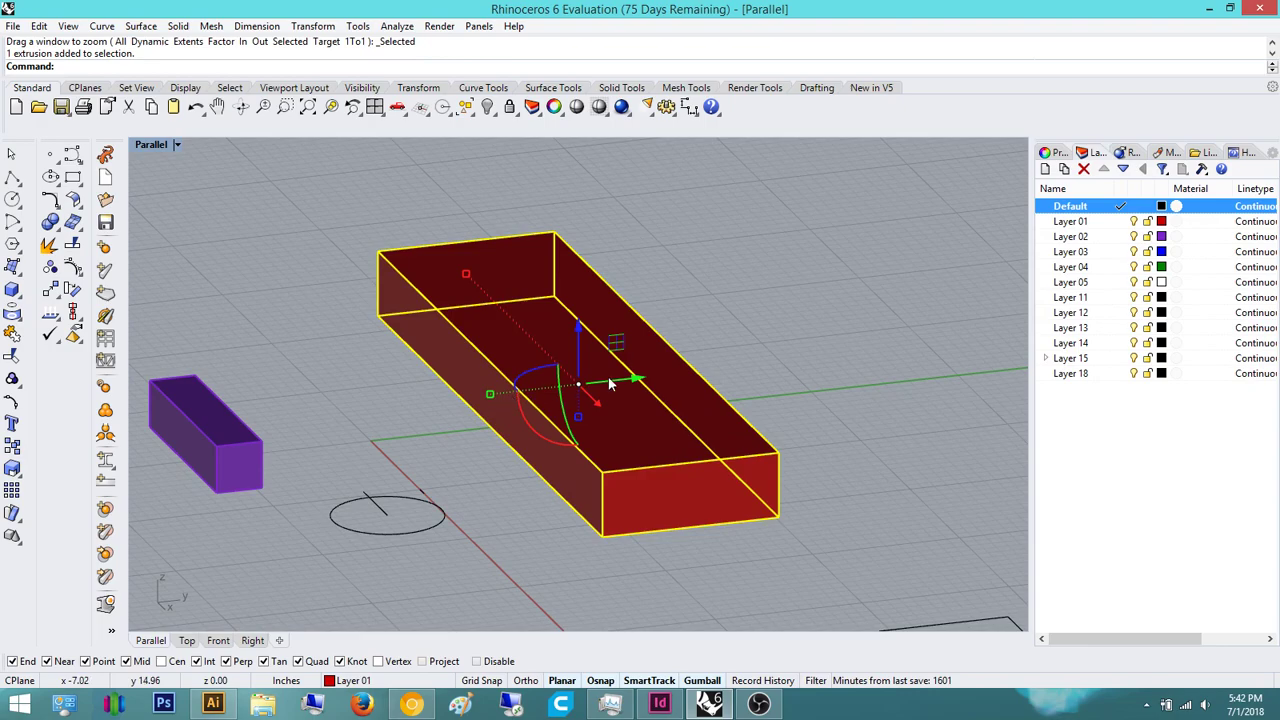
click(857, 301)
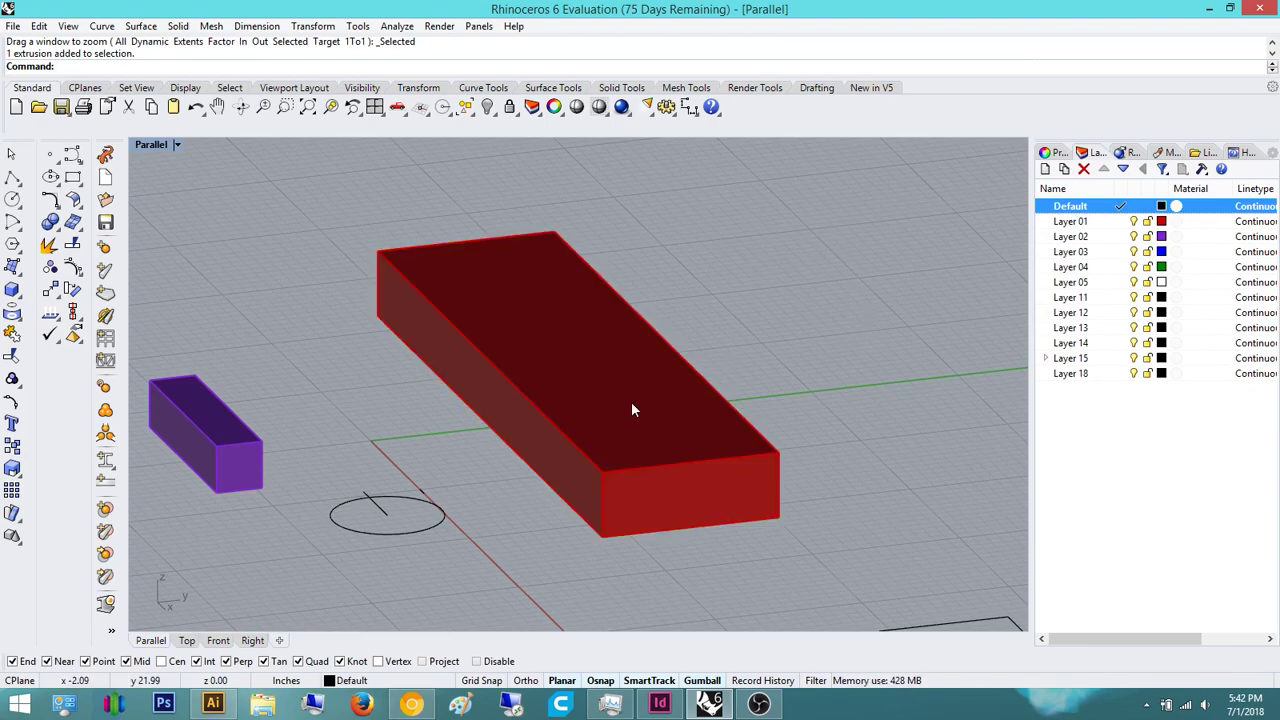
click(632, 404)
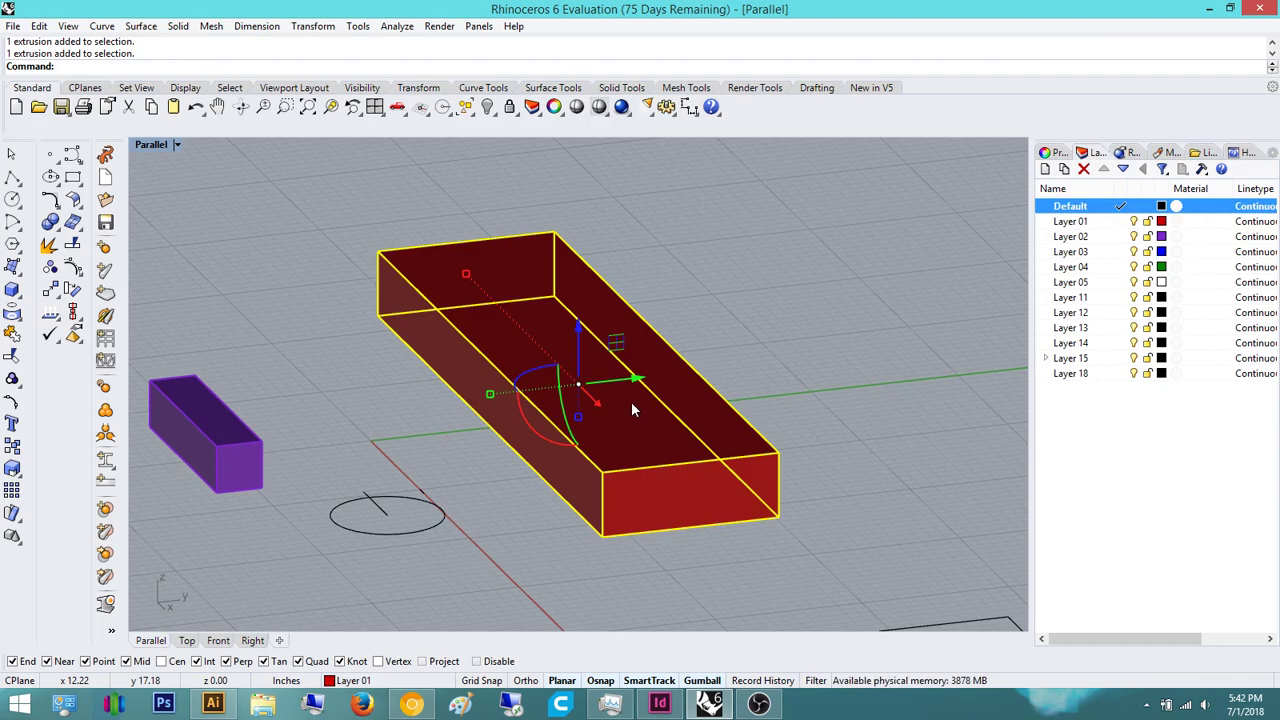
click(704, 378)
right_drag(700, 383, 752, 405)
scroll(648, 386, down, 4)
scroll(640, 424, up, 4)
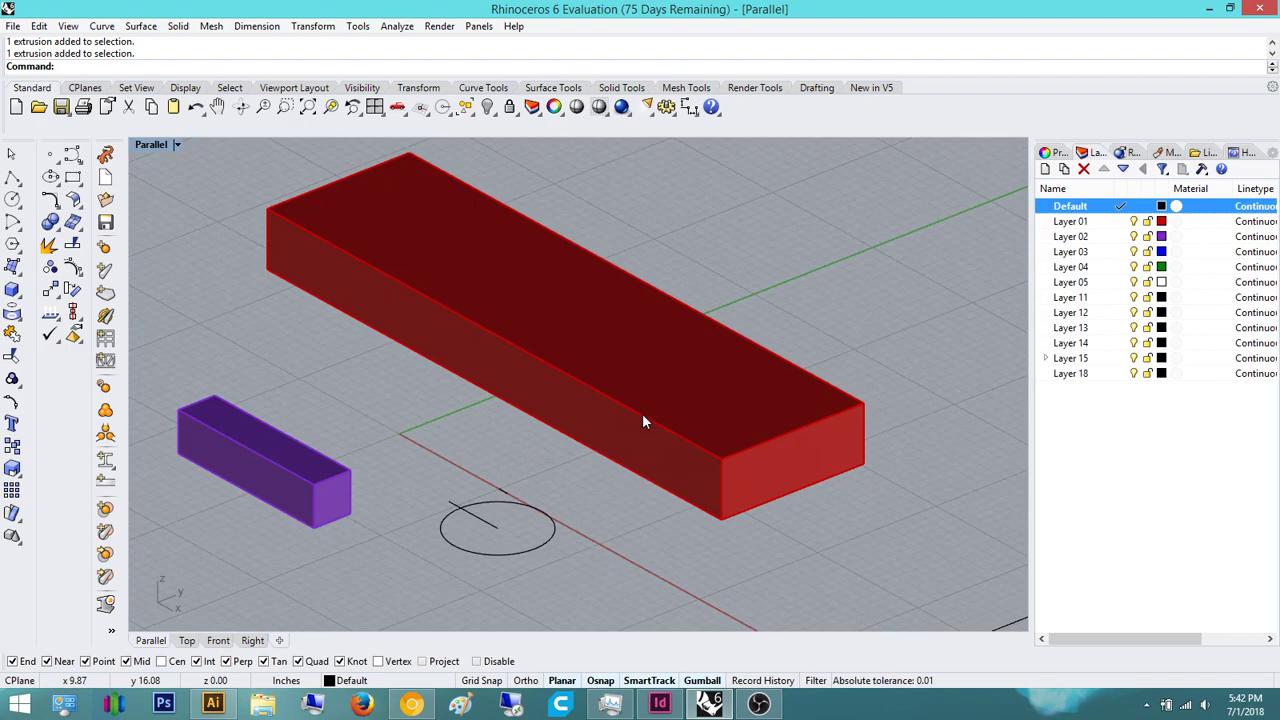
scroll(640, 407, down, 6)
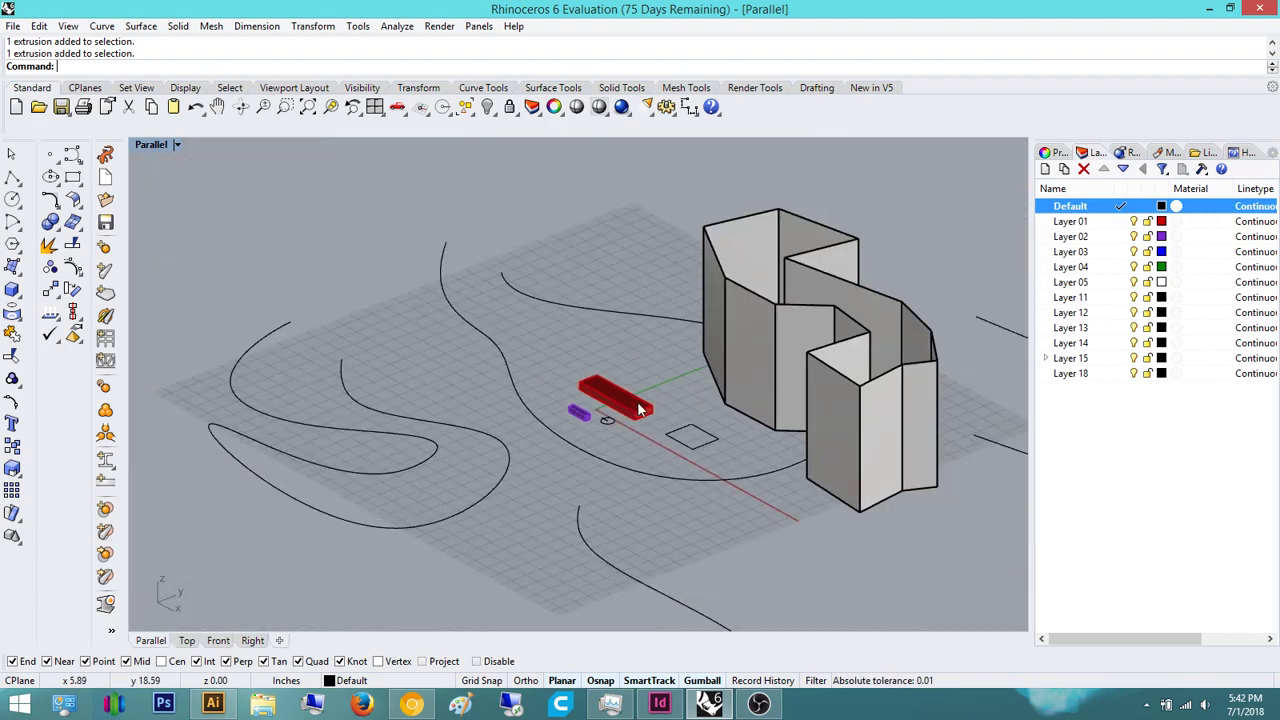
- Examine the faceted wall extrusion and the wavy surface, selecting each in turn
click(776, 346)
key(Escape)
scroll(875, 224, down, 7)
mouse_move(873, 222)
right_down()
mouse_move(714, 301)
mouse_move(889, 329)
mouse_move(950, 298)
right_up()
click(702, 535)
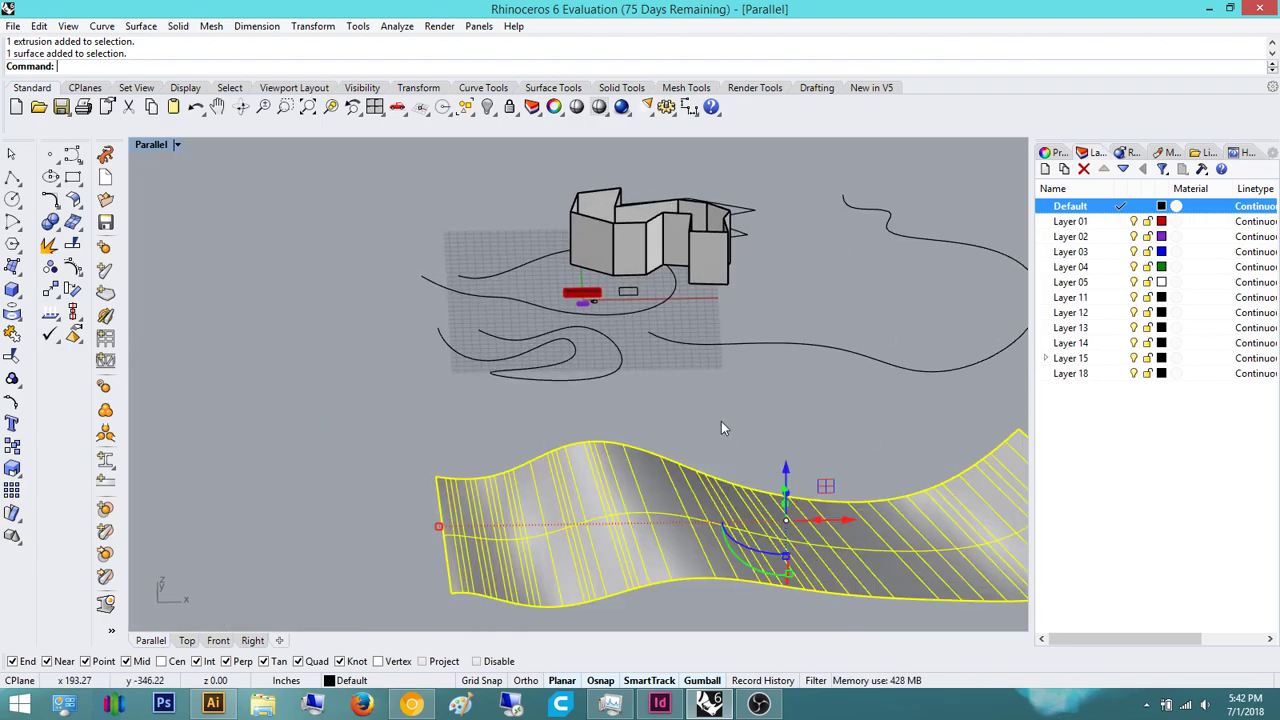
click(721, 421)
scroll(590, 386, down, 7)
right_drag(587, 385, 740, 352)
- Examine the thin curved-wall extrusions behind the grid, selecting them one after another
click(946, 265)
click(882, 378)
scroll(889, 270, down, 2)
shift+right_drag(877, 321, 810, 434)
click(863, 264)
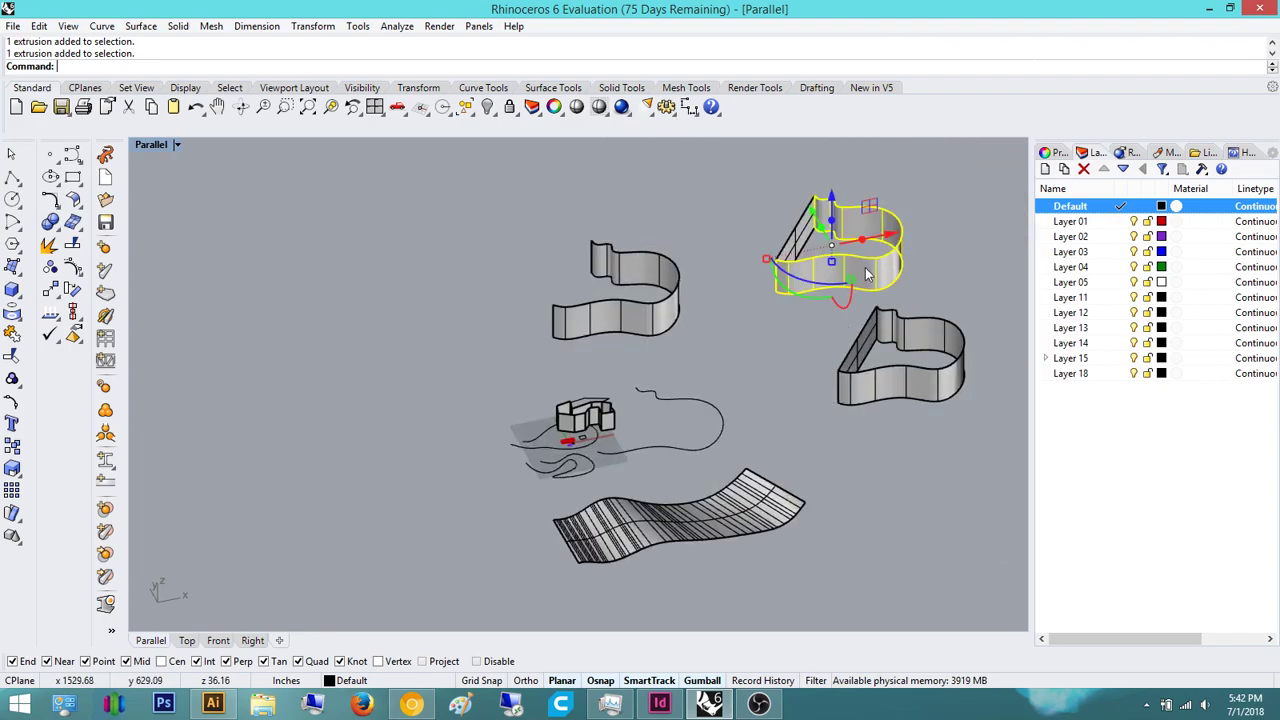
shift+right_drag(972, 241, 748, 327)
click(834, 322)
click(752, 254)
right_drag(845, 328, 768, 452)
shift+right_drag(872, 245, 796, 380)
- Examine the tall twisted polysurface from the side and from above, checking its open ends and flat wall
scroll(796, 380, up, 4)
click(799, 318)
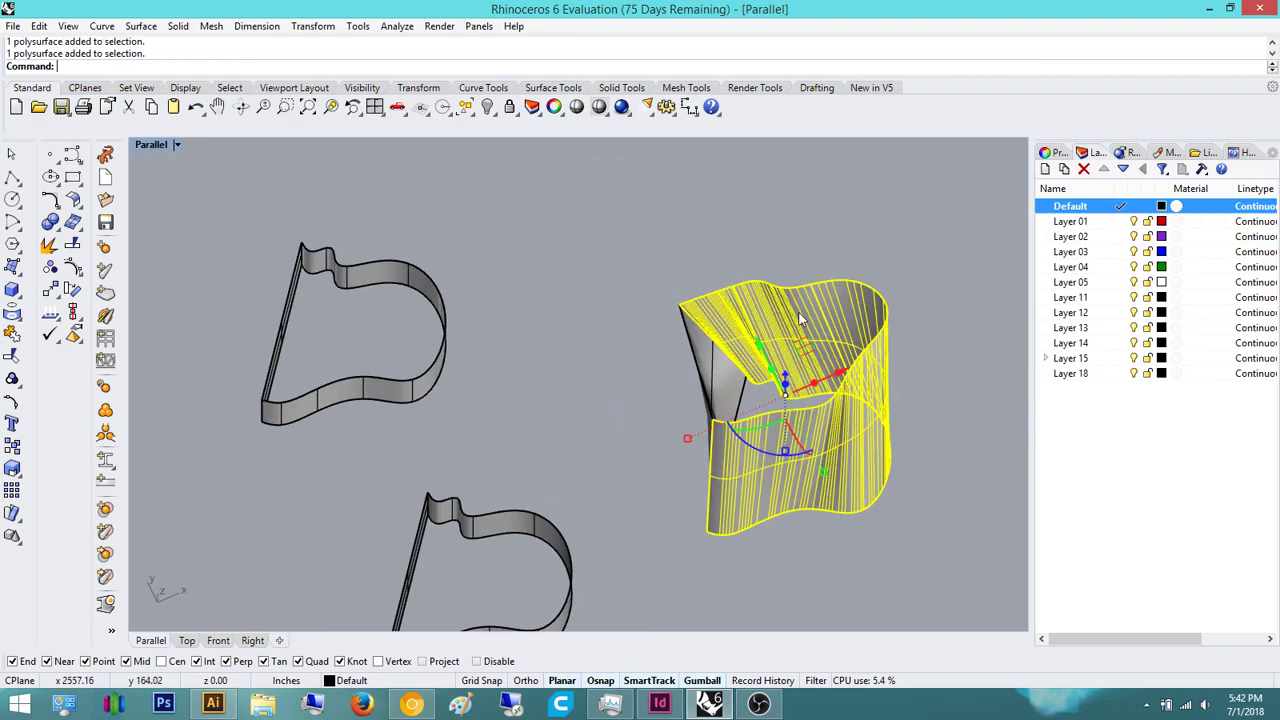
click(723, 373)
click(799, 270)
click(808, 300)
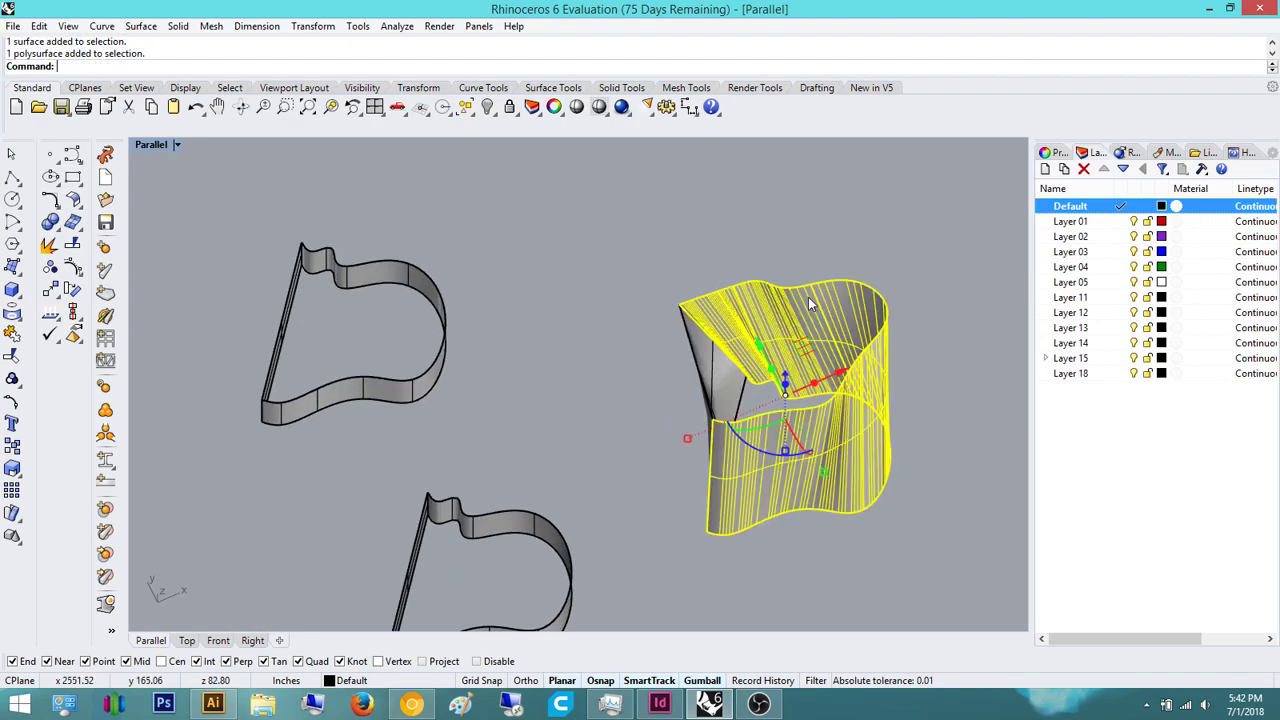
right_drag(802, 374, 878, 256)
scroll(878, 254, up, 5)
click(878, 254)
click(818, 296)
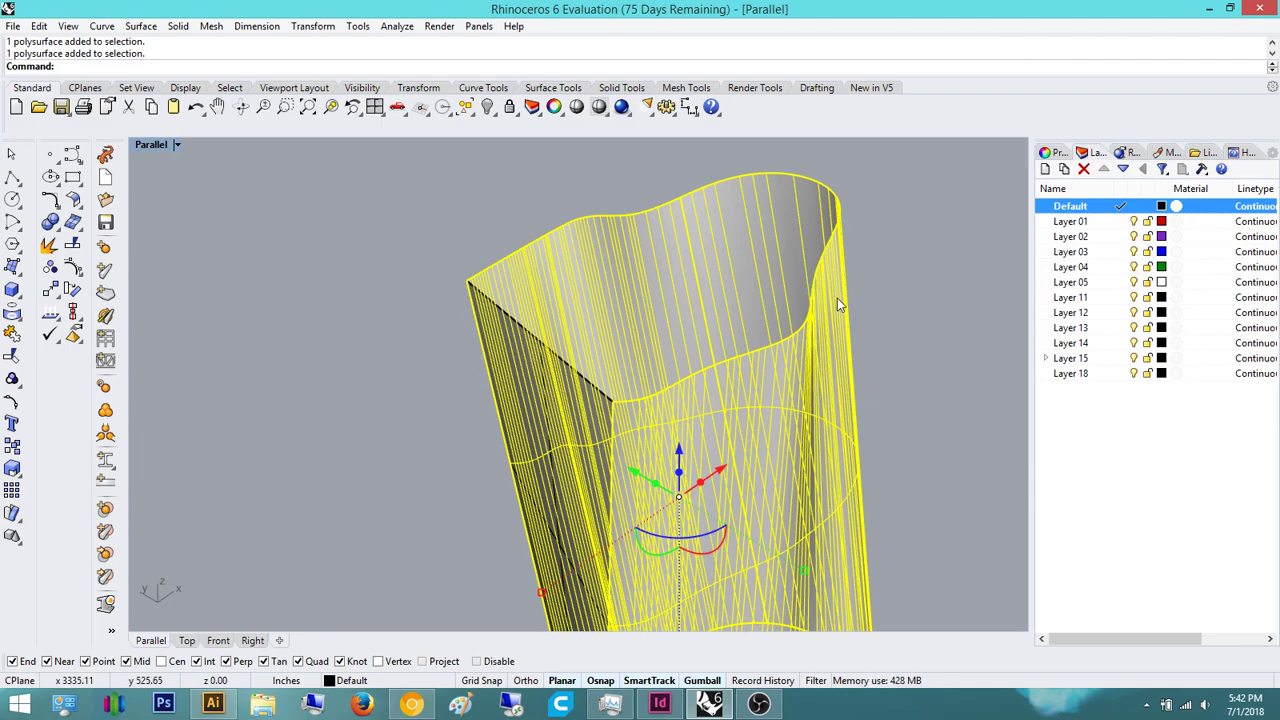
click(906, 262)
right_drag(888, 252, 518, 246)
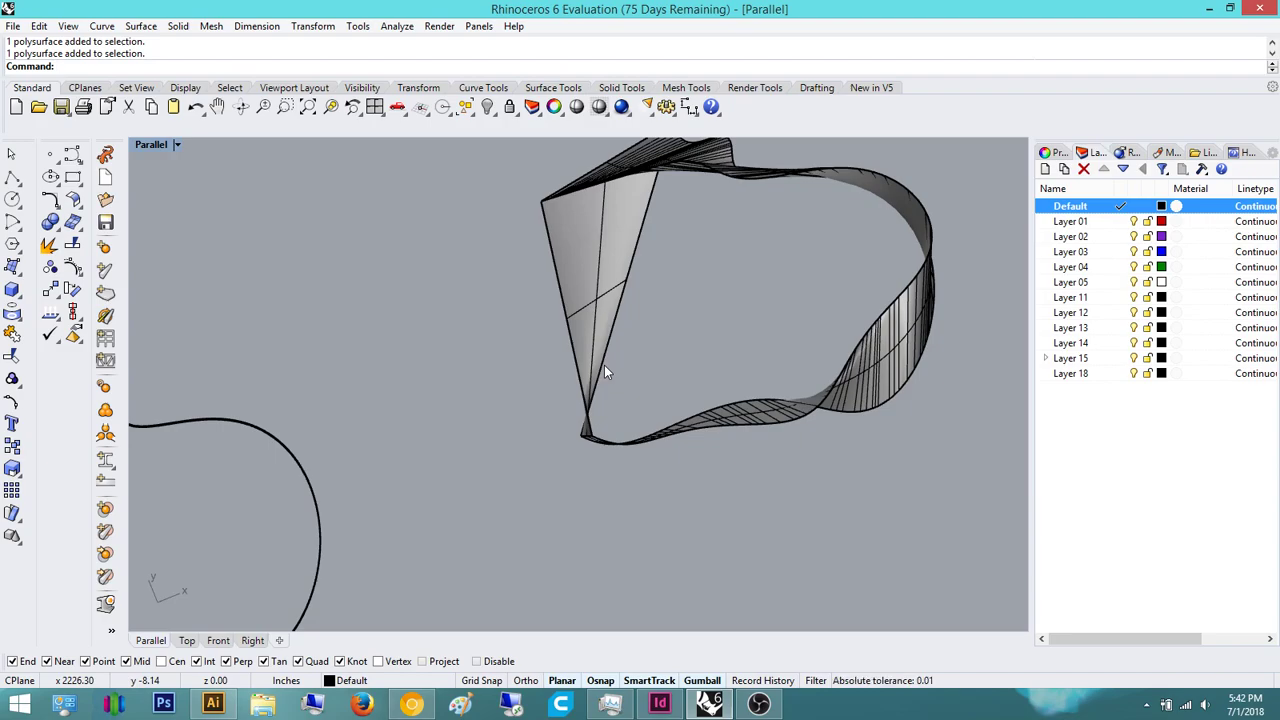
scroll(617, 405, down, 20)
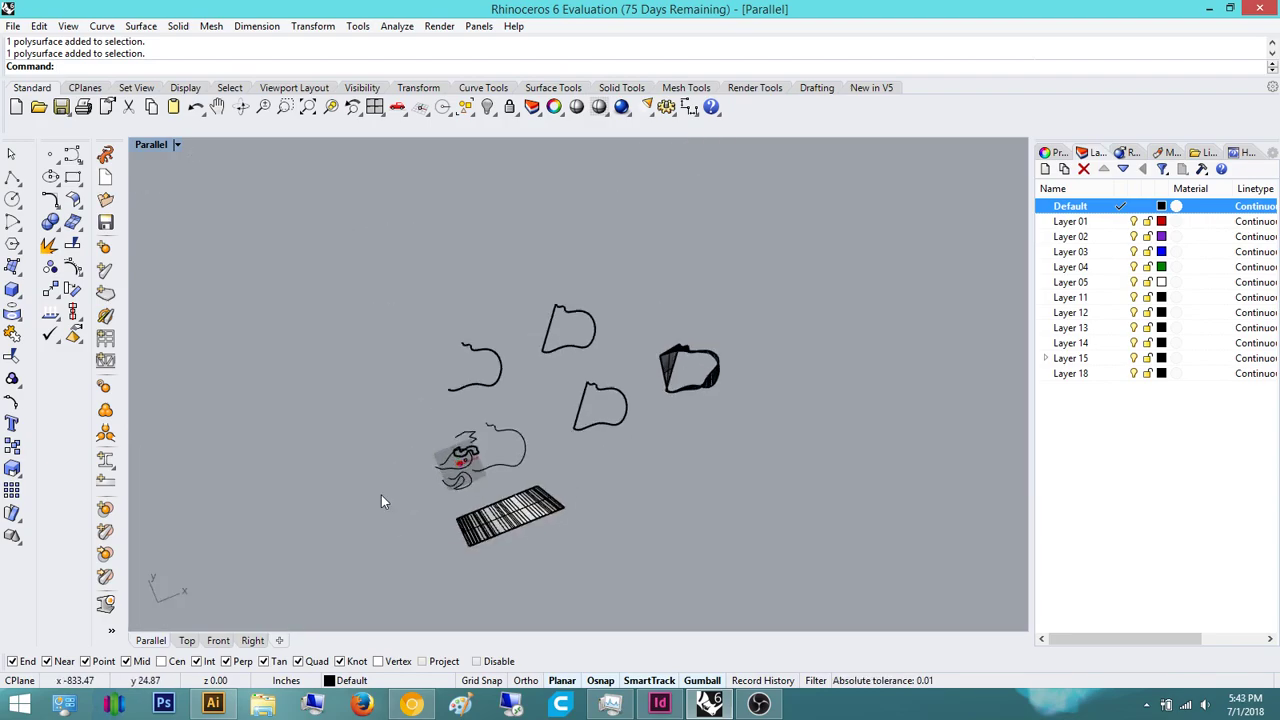
- Explode the red box near the origin into separate surfaces
scroll(381, 495, up, 11)
scroll(600, 525, up, 10)
click(557, 541)
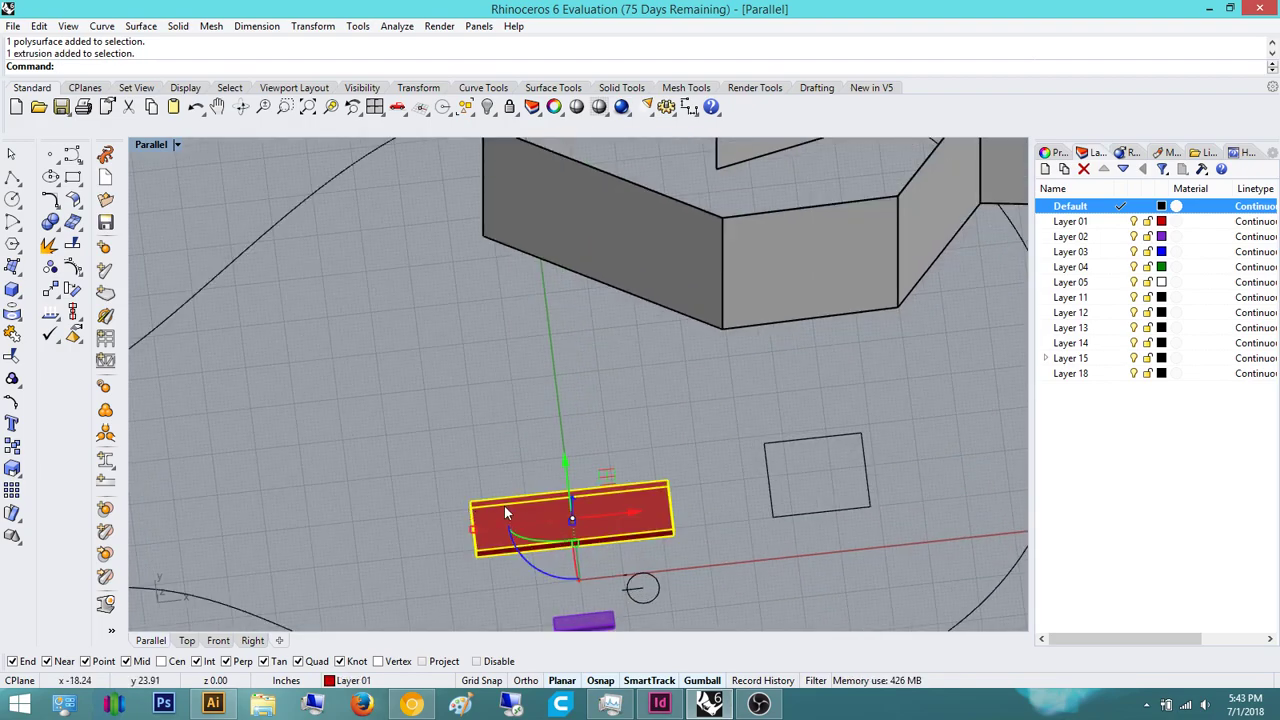
click(712, 399)
right_drag(712, 399, 674, 530)
scroll(674, 530, up, 4)
scroll(674, 530, down, 5)
click(700, 588)
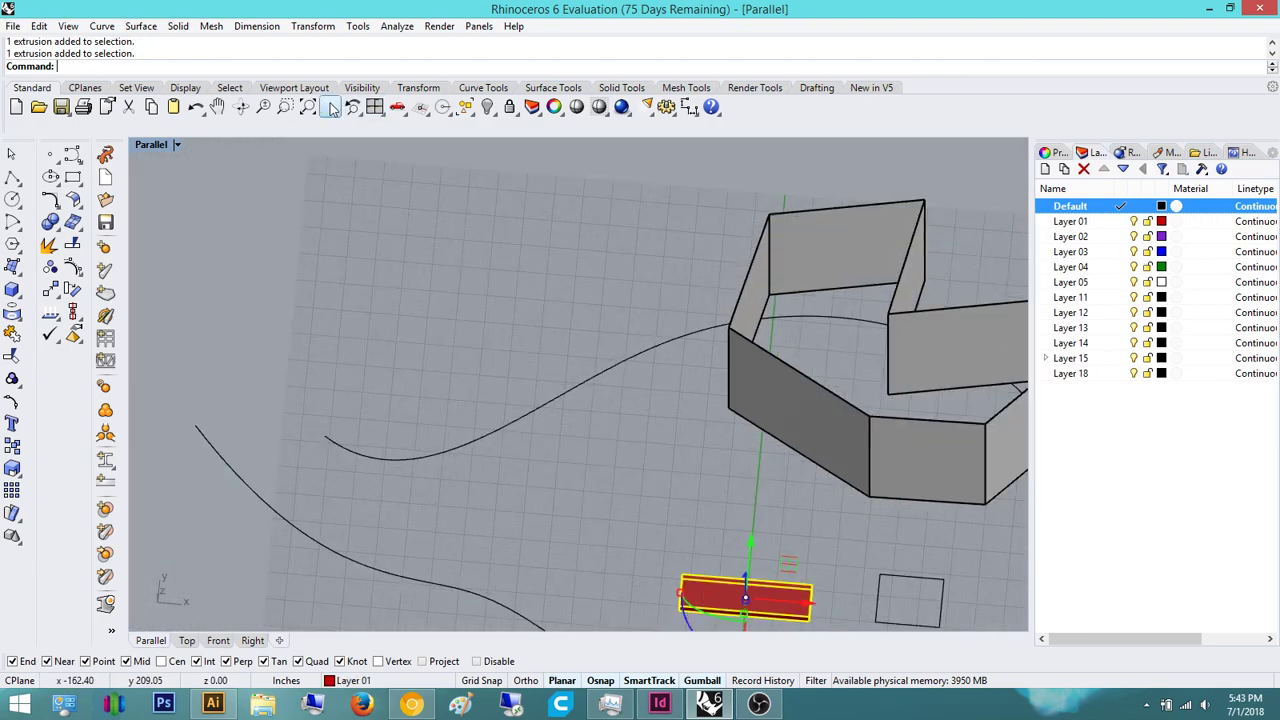
click(331, 107)
key(Escape)
click(673, 408)
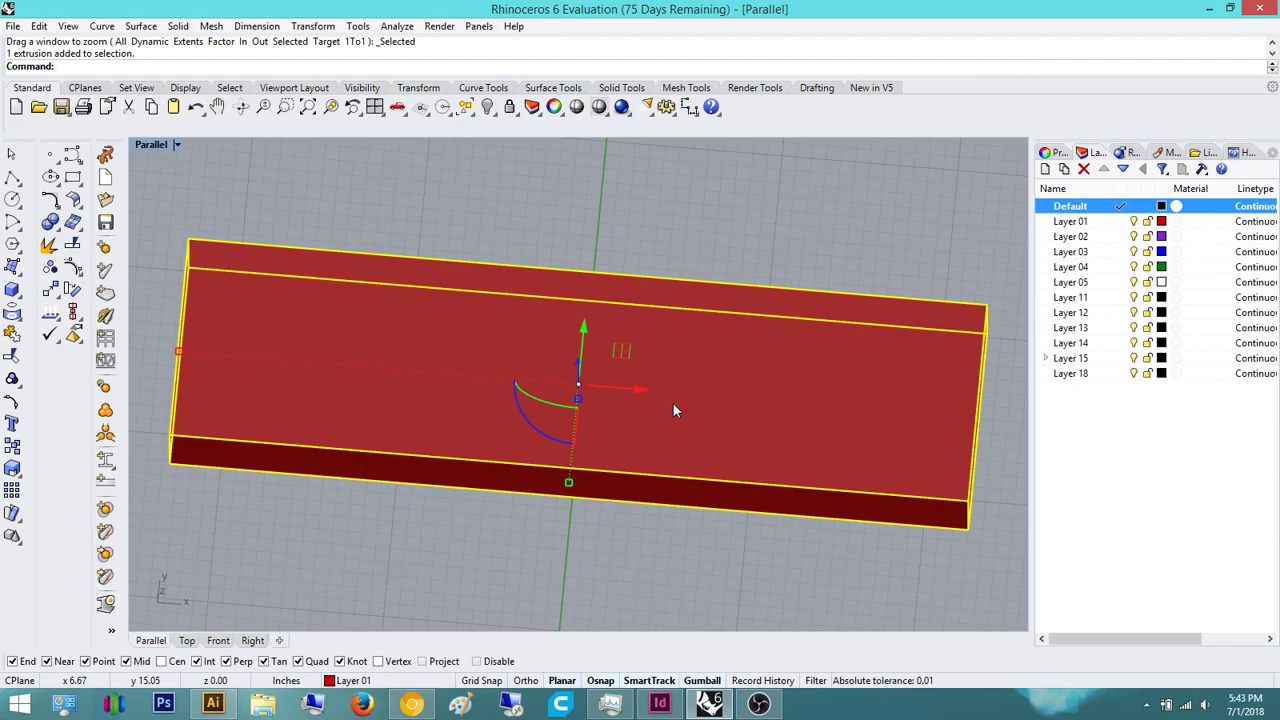
text(Exp)
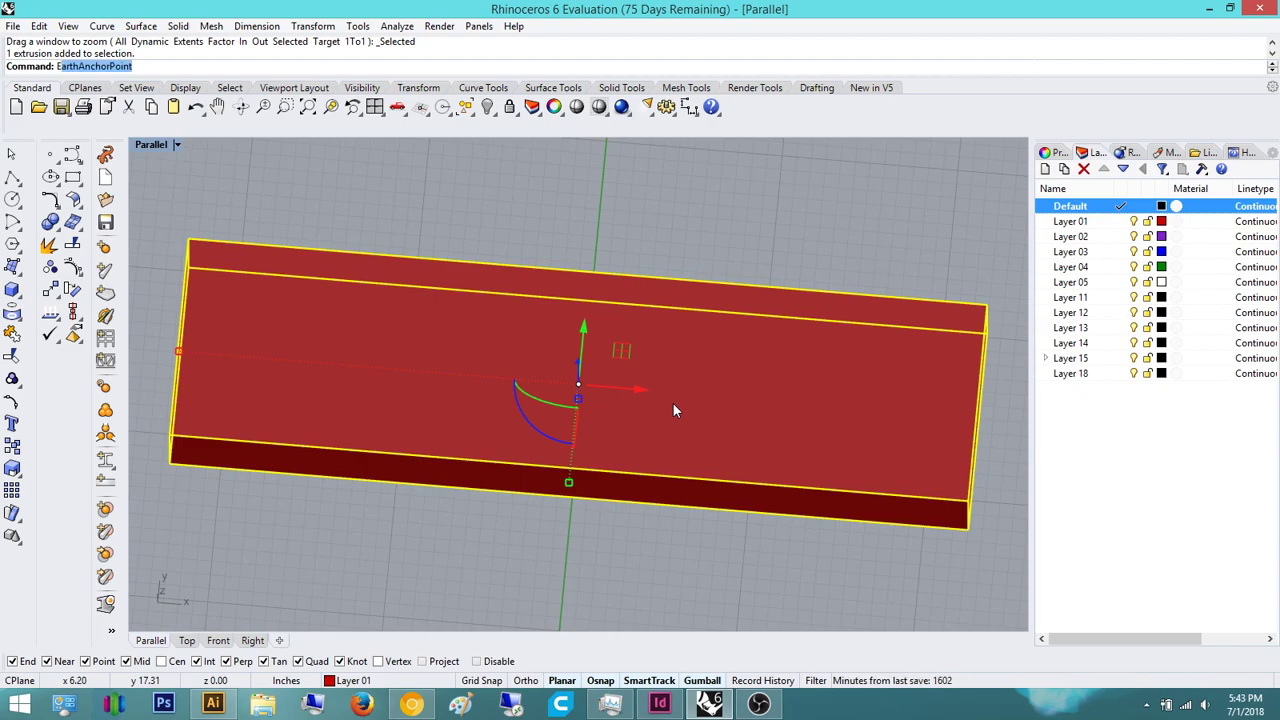
text(lode)
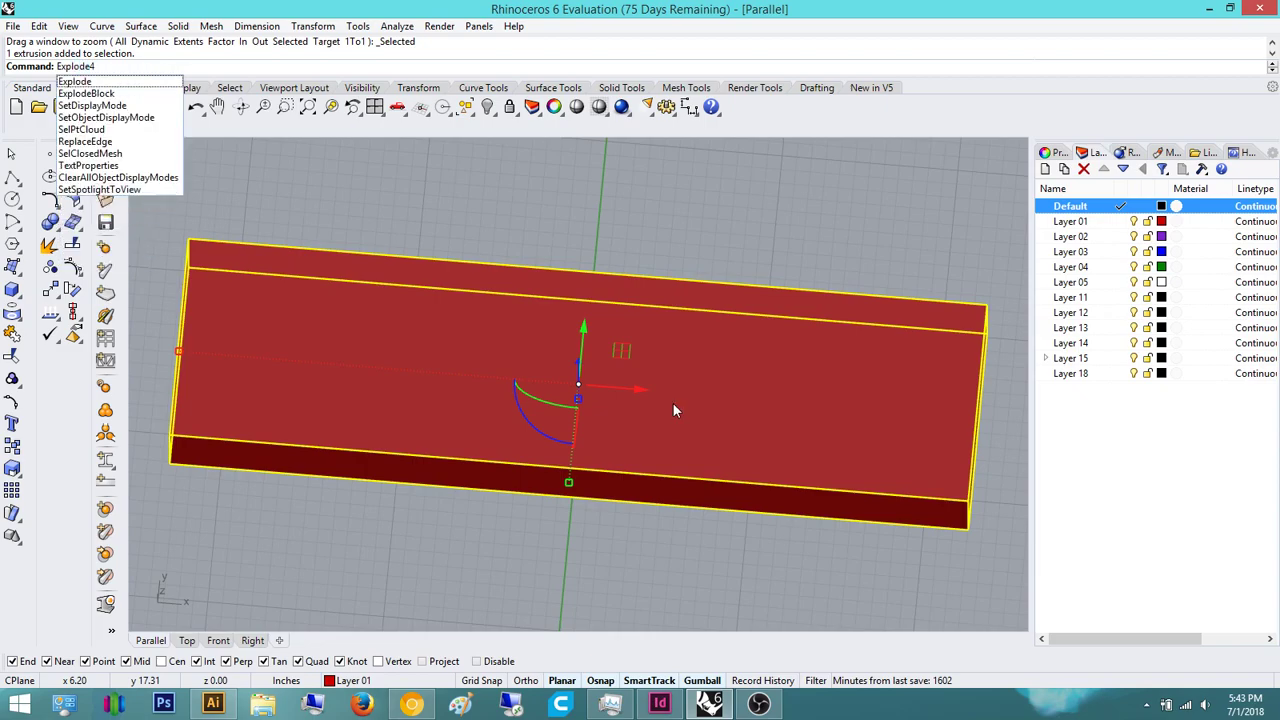
key(Return)
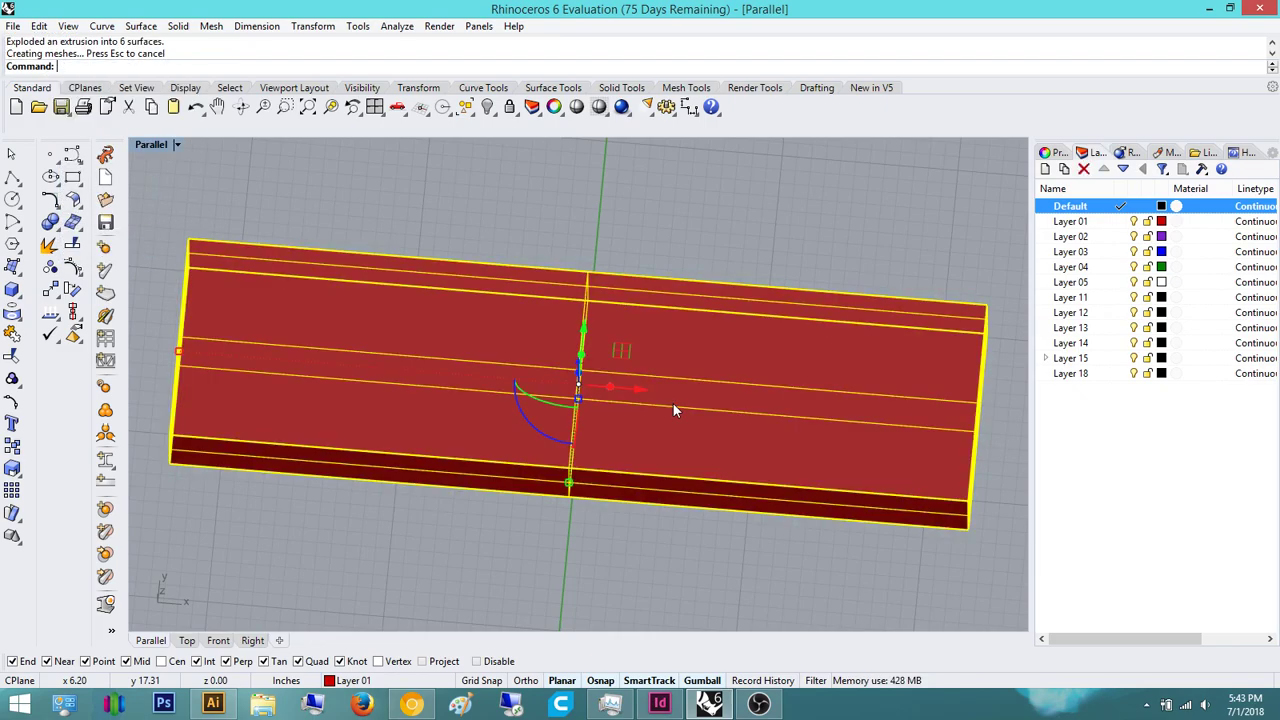
- Delete the upper and lower faces of the exploded red box, leaving only its side walls
right_drag(675, 450, 601, 361)
click(869, 238)
click(668, 410)
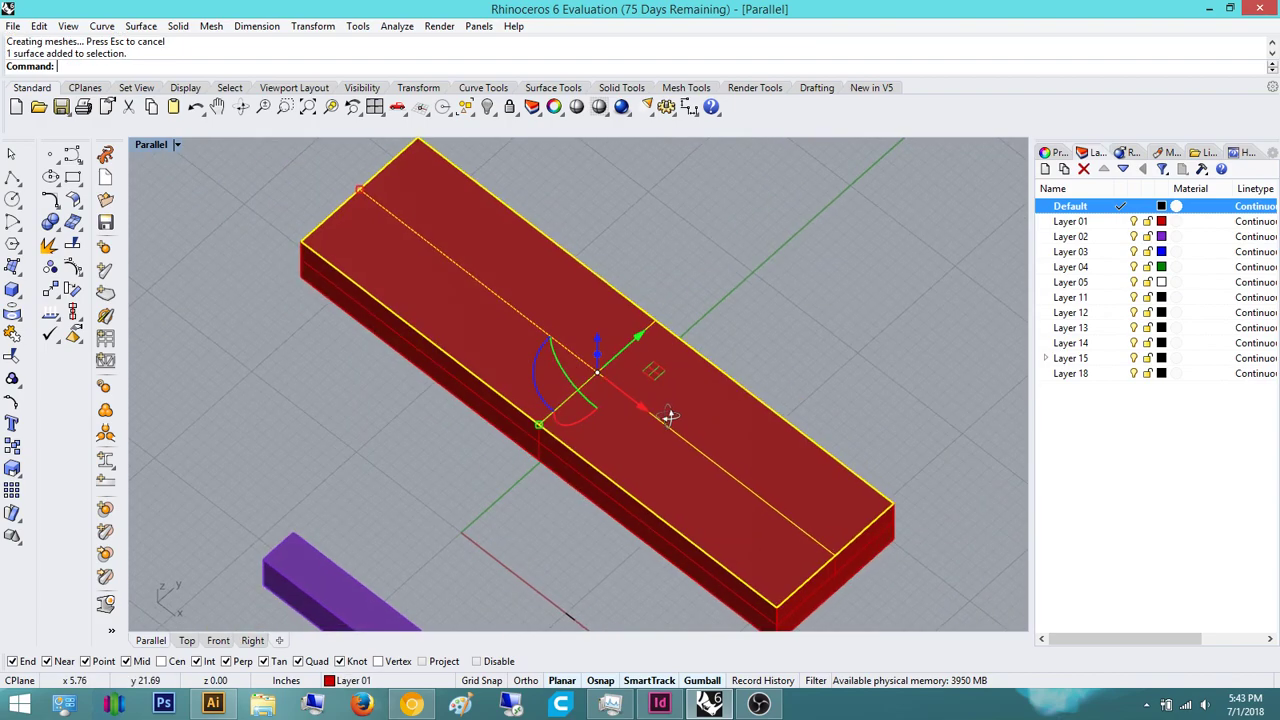
scroll(674, 440, up, 5)
click(453, 446)
click(577, 472)
key(Delete)
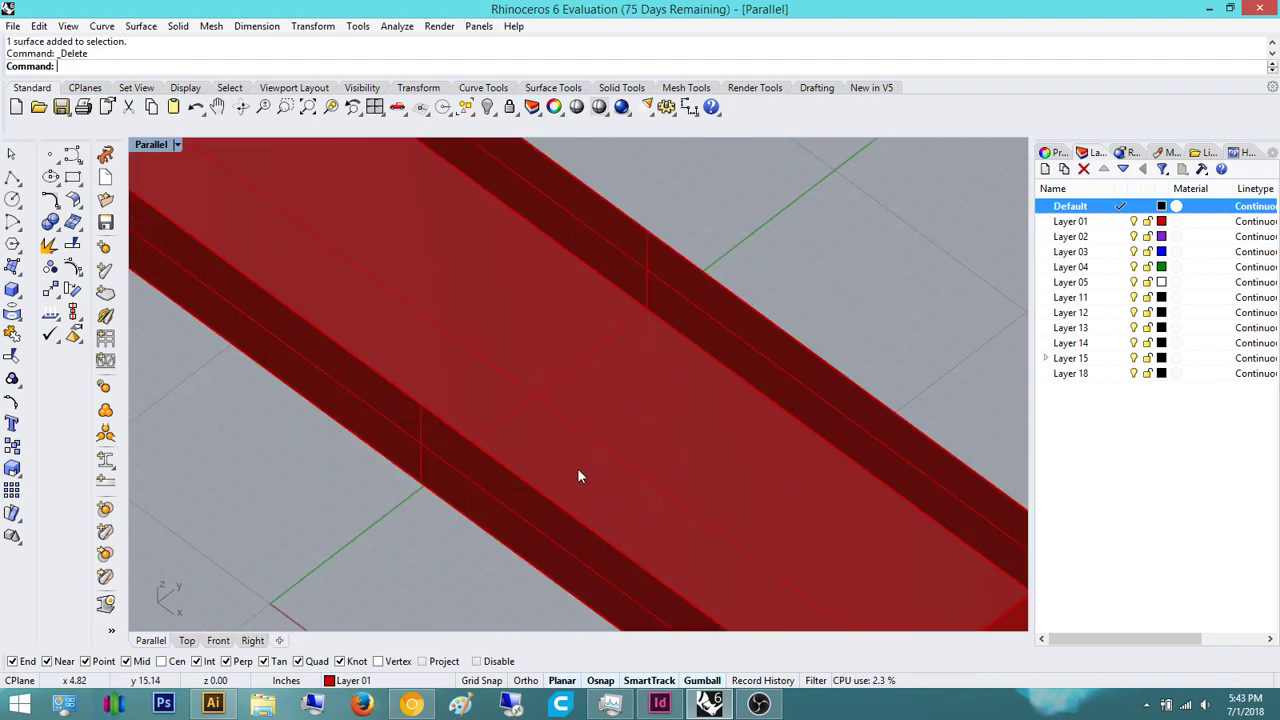
click(563, 425)
key(Delete)
- Zoom to the tall twisted polysurface and inspect its walls and open ends from above and below
scroll(555, 402, down, 4)
right_drag(545, 388, 667, 363)
scroll(594, 364, down, 4)
scroll(700, 334, down, 15)
shift+right_drag(574, 347, 229, 314)
scroll(229, 314, down, 4)
click(840, 335)
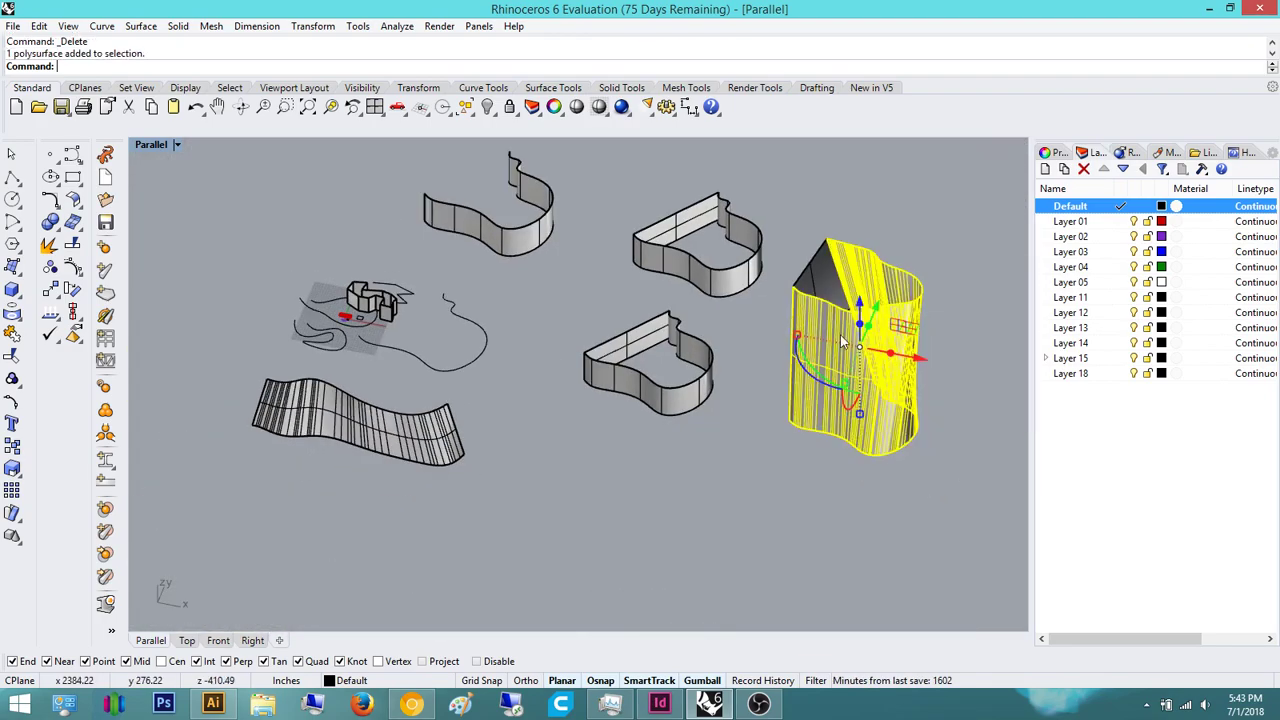
click(330, 106)
right_drag(709, 331, 705, 372)
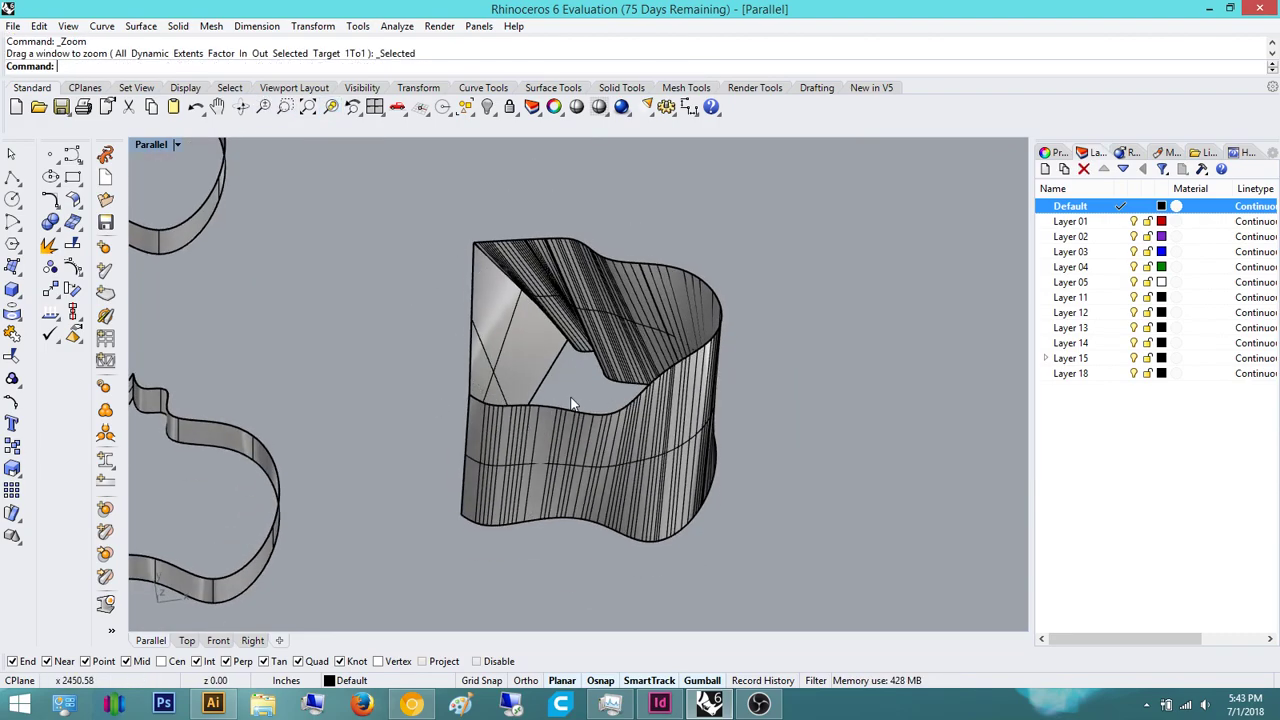
right_drag(574, 404, 575, 376)
right_drag(586, 507, 588, 436)
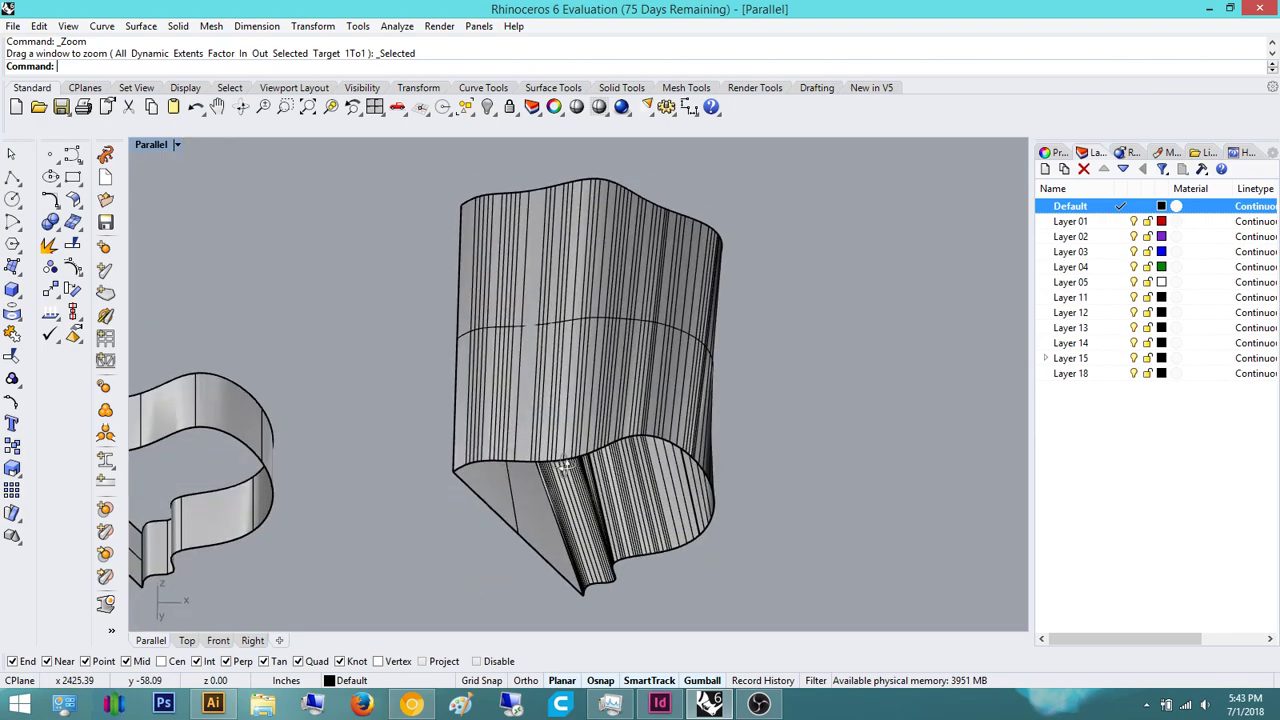
right_drag(648, 408, 660, 531)
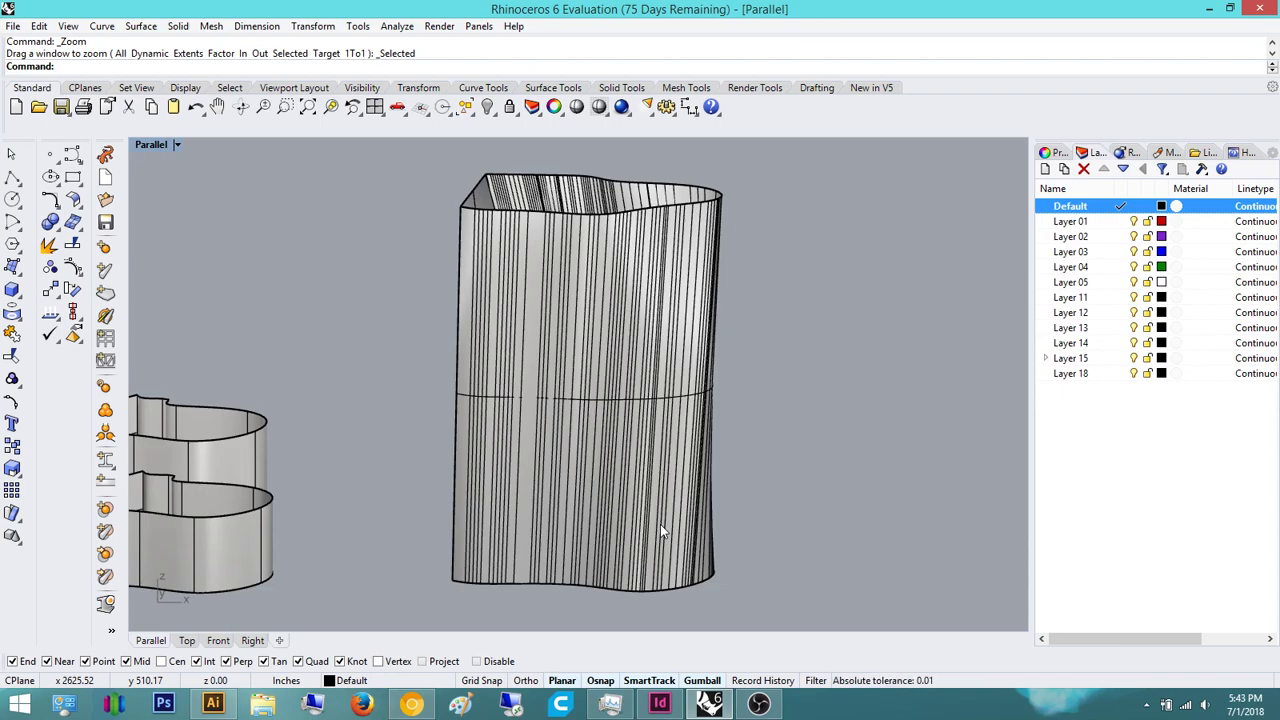
right_drag(660, 531, 666, 502)
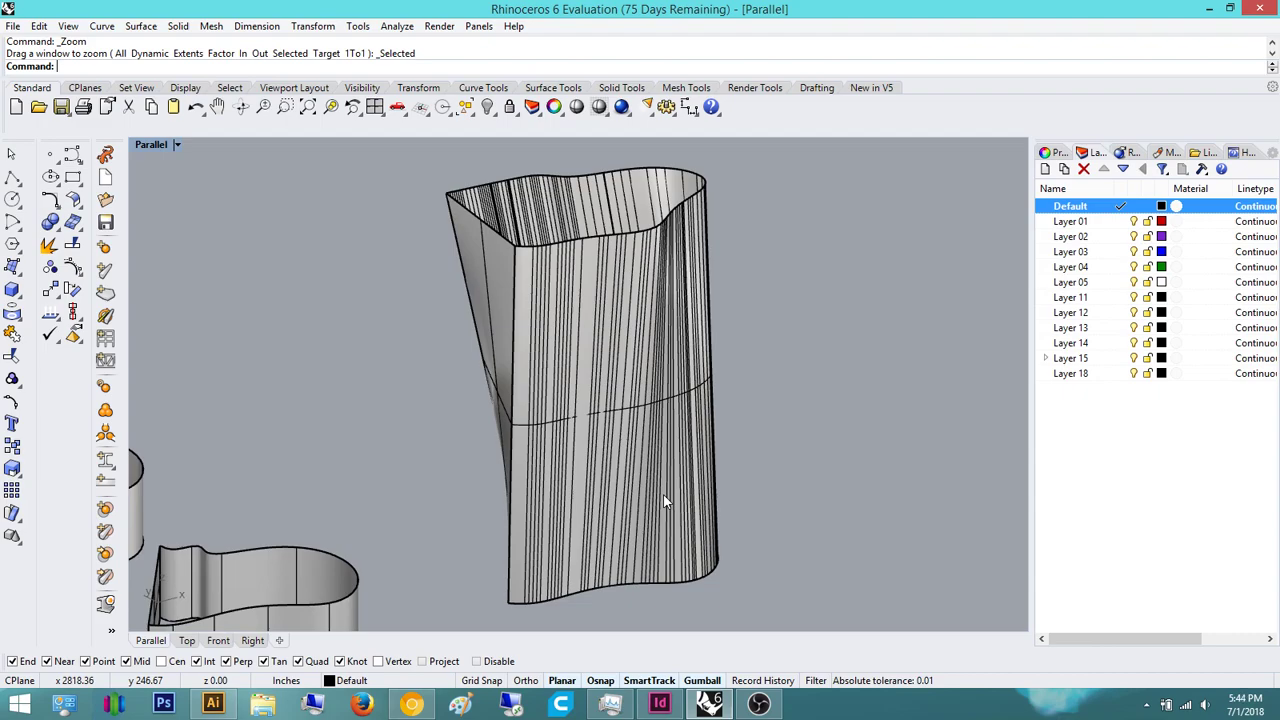
right_drag(663, 505, 688, 434)
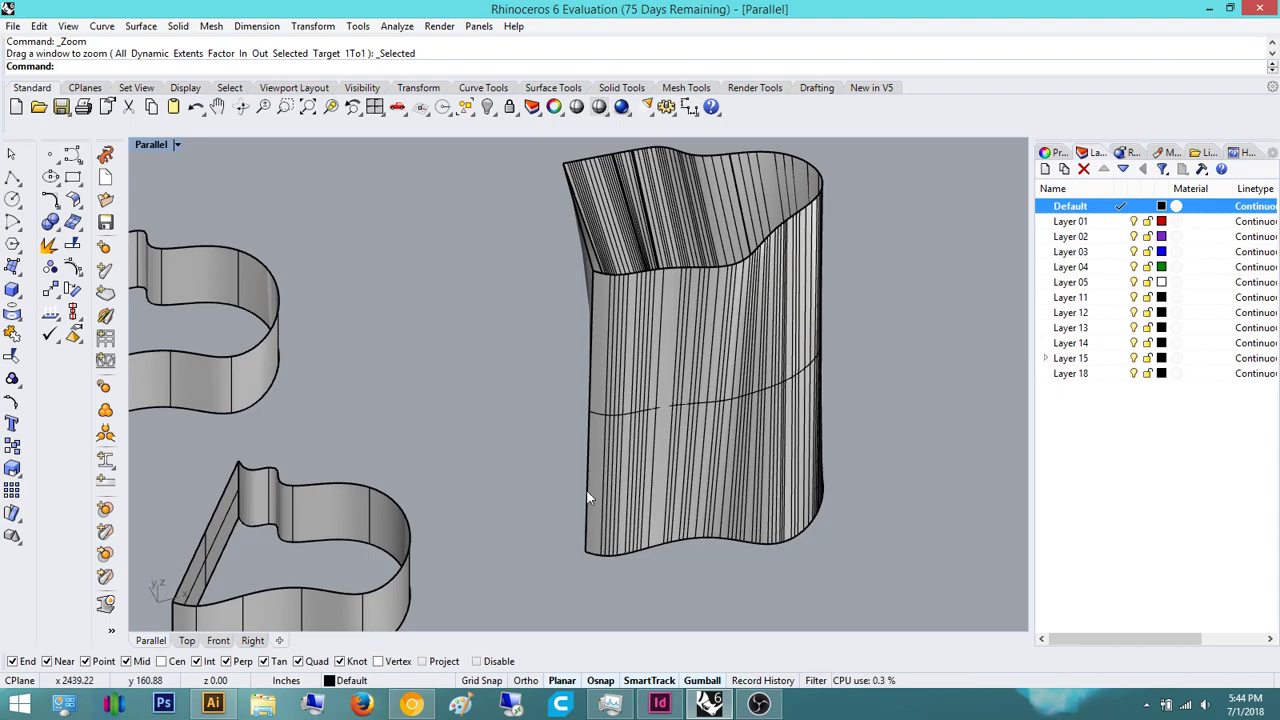
- Zoom to the purple box beside the circle and examine its faces from one end
scroll(574, 463, up, 1)
scroll(510, 463, down, 5)
scroll(380, 490, up, 10)
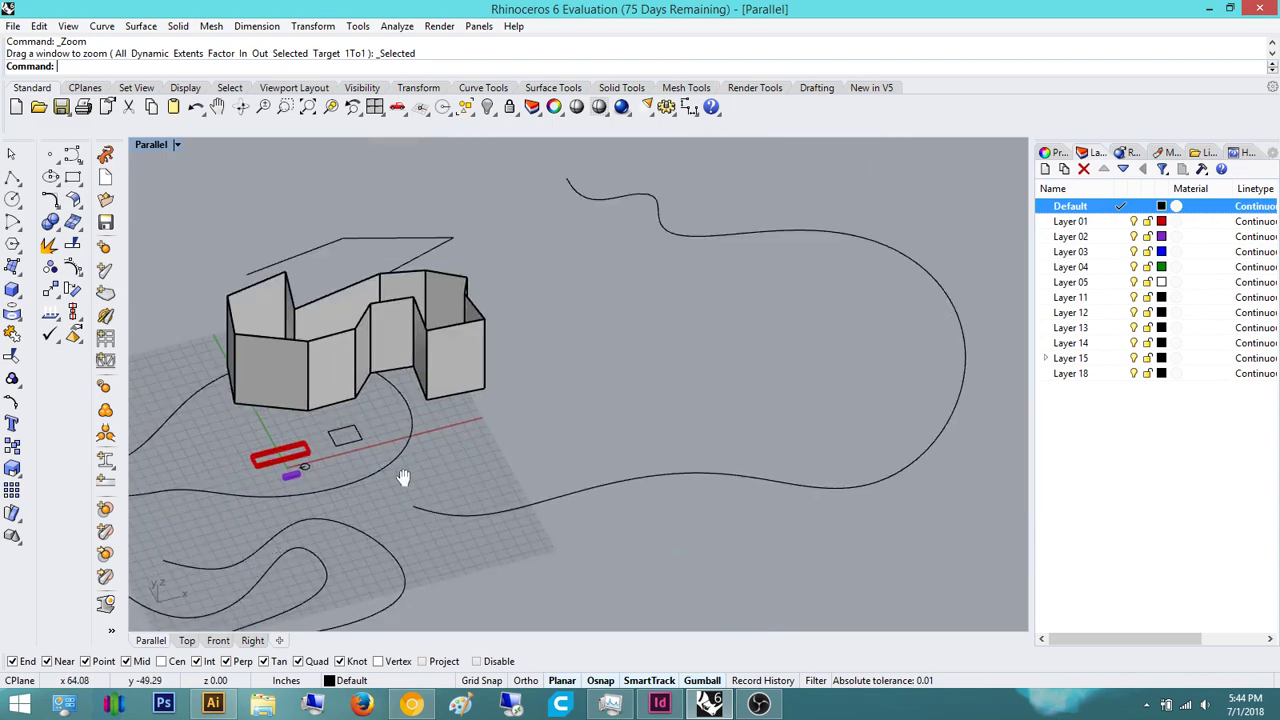
scroll(340, 425, up, 5)
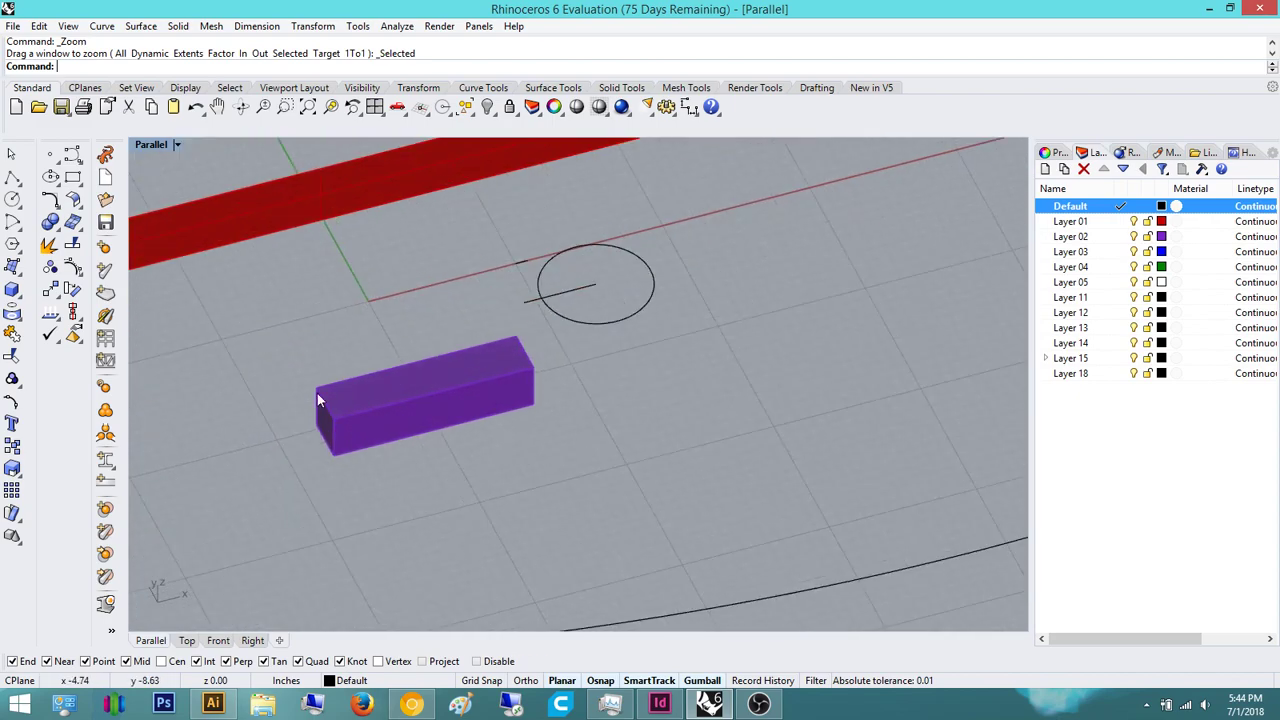
scroll(440, 427, up, 5)
scroll(491, 391, down, 8)
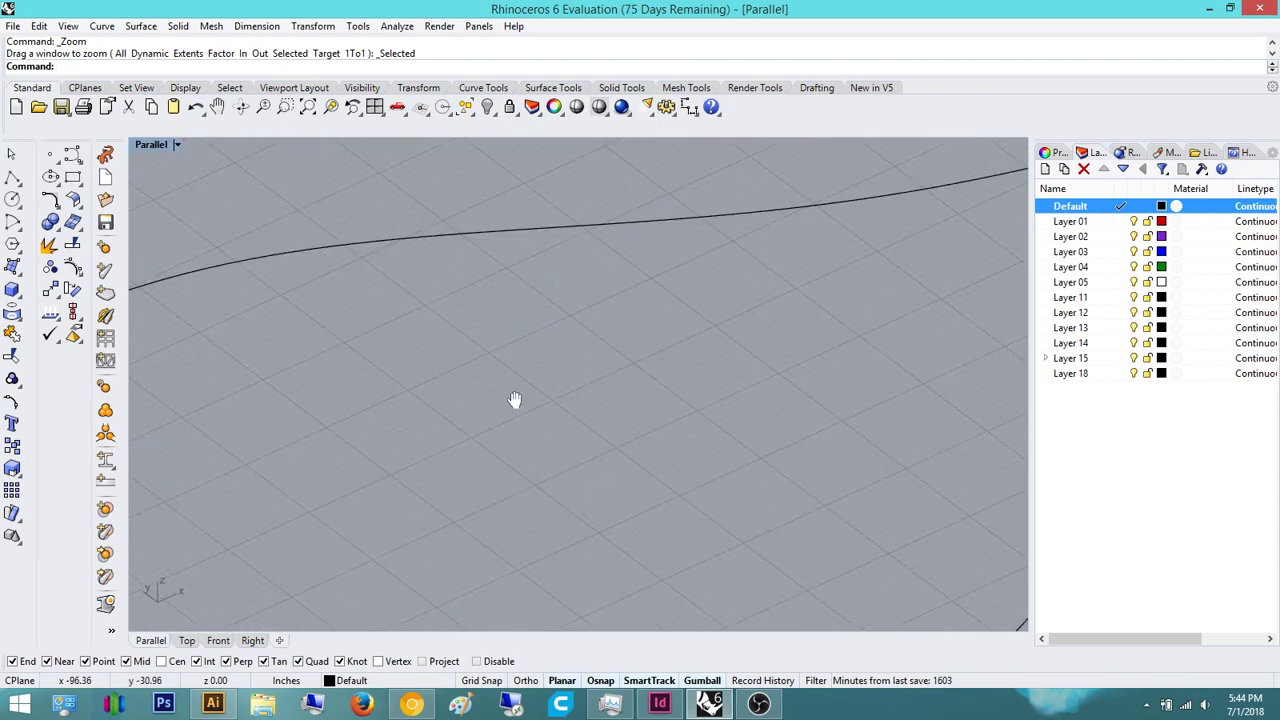
click(687, 255)
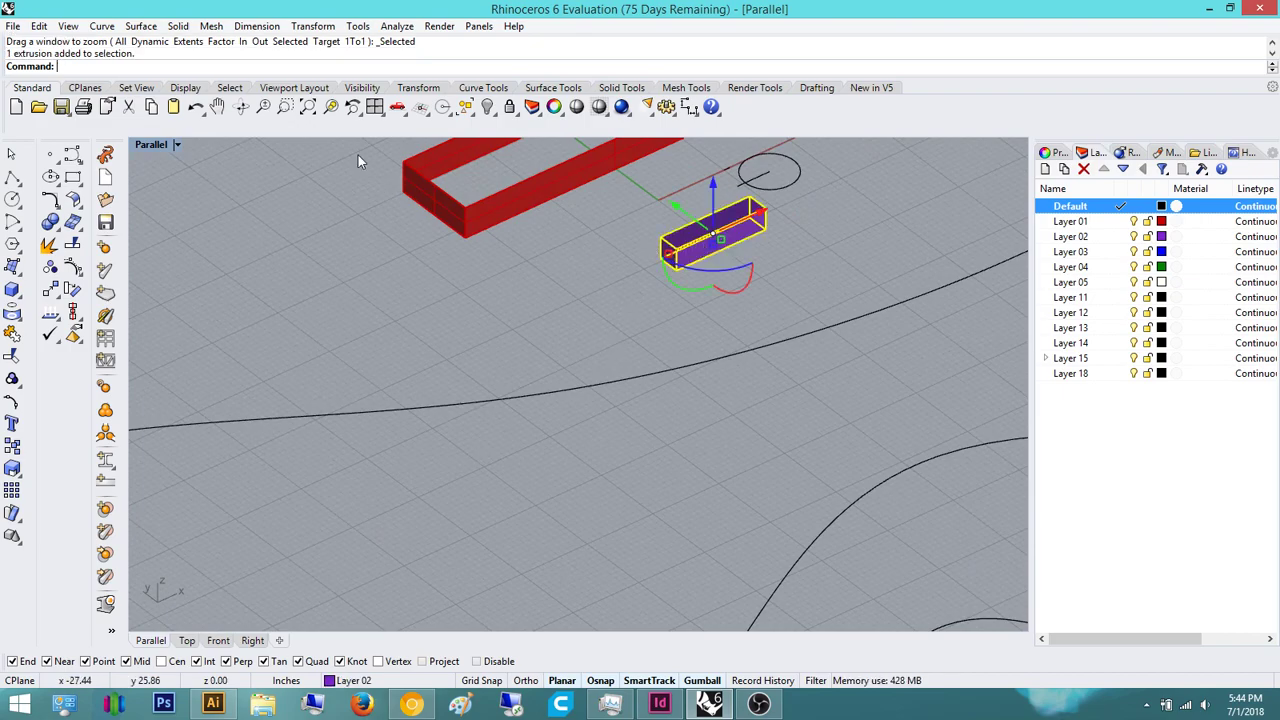
click(330, 107)
right_drag(486, 208, 700, 335)
click(930, 469)
right_drag(885, 467, 830, 495)
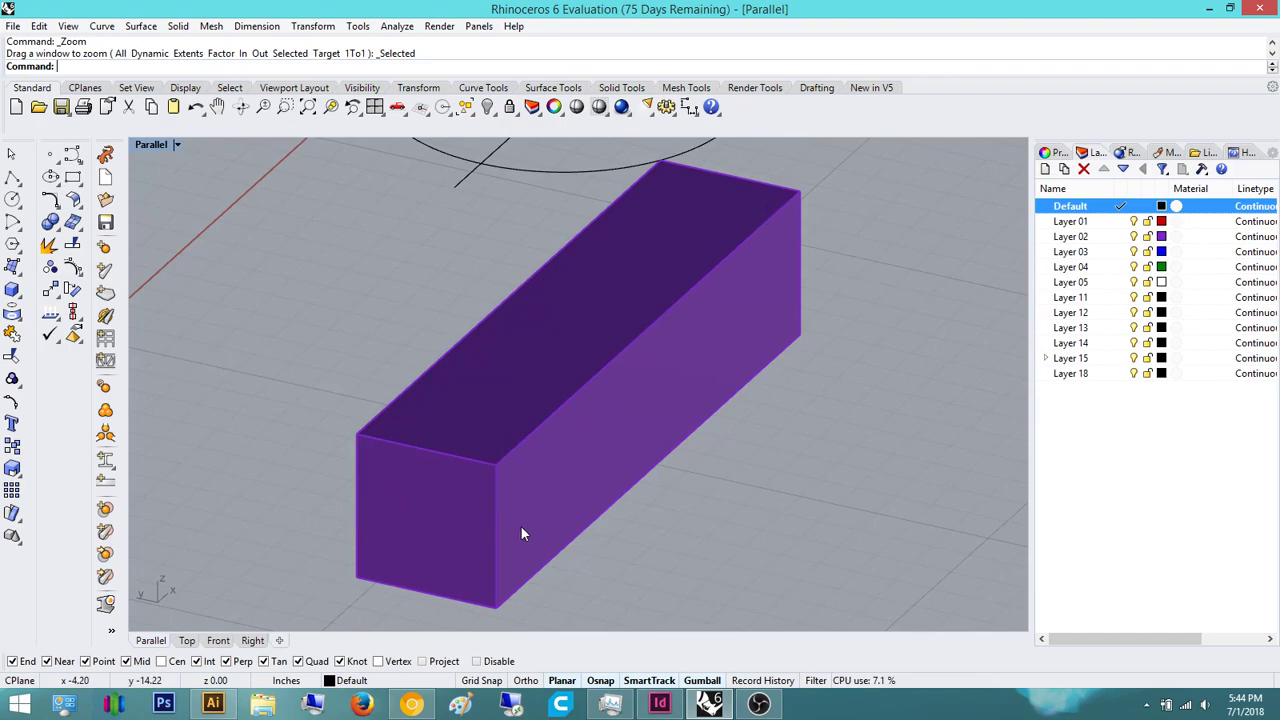
- Compare the open red side walls with the closed purple box, checking one red wall as a single surface
scroll(420, 377, down, 10)
right_drag(417, 379, 474, 392)
shift+right_drag(360, 396, 728, 426)
right_drag(409, 323, 385, 311)
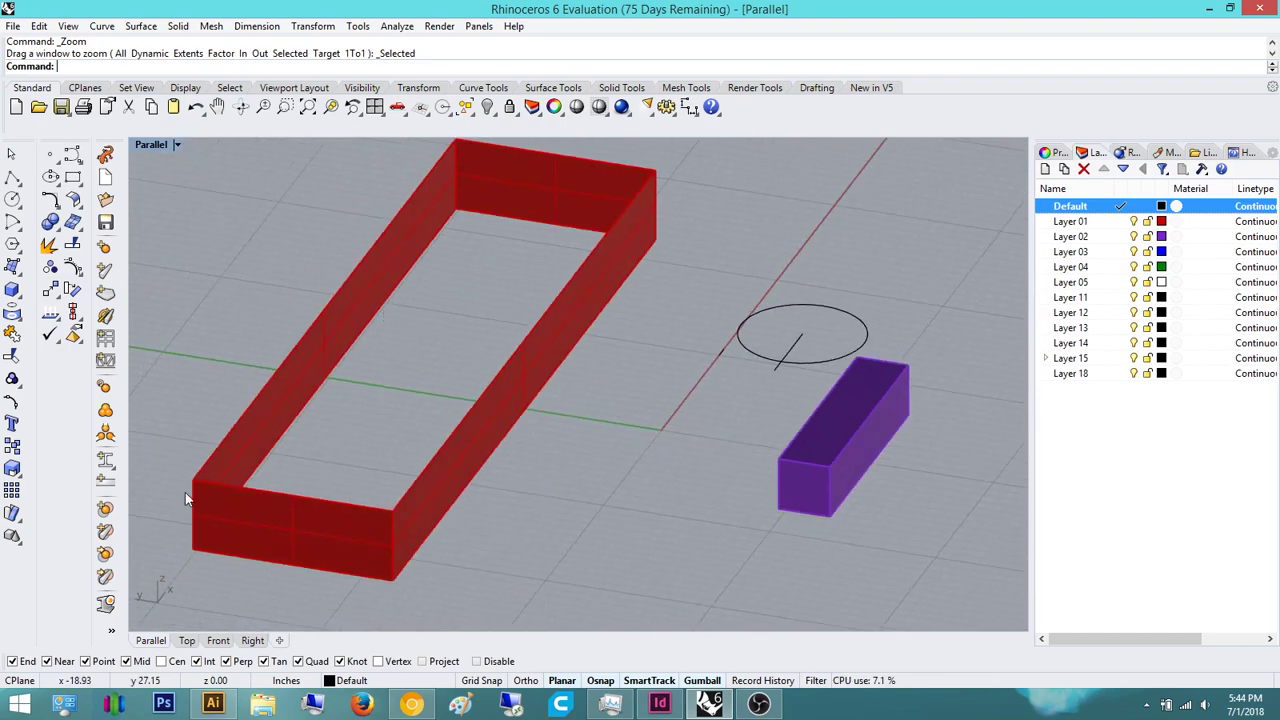
click(420, 181)
right_drag(591, 280, 591, 309)
scroll(631, 383, down, 4)
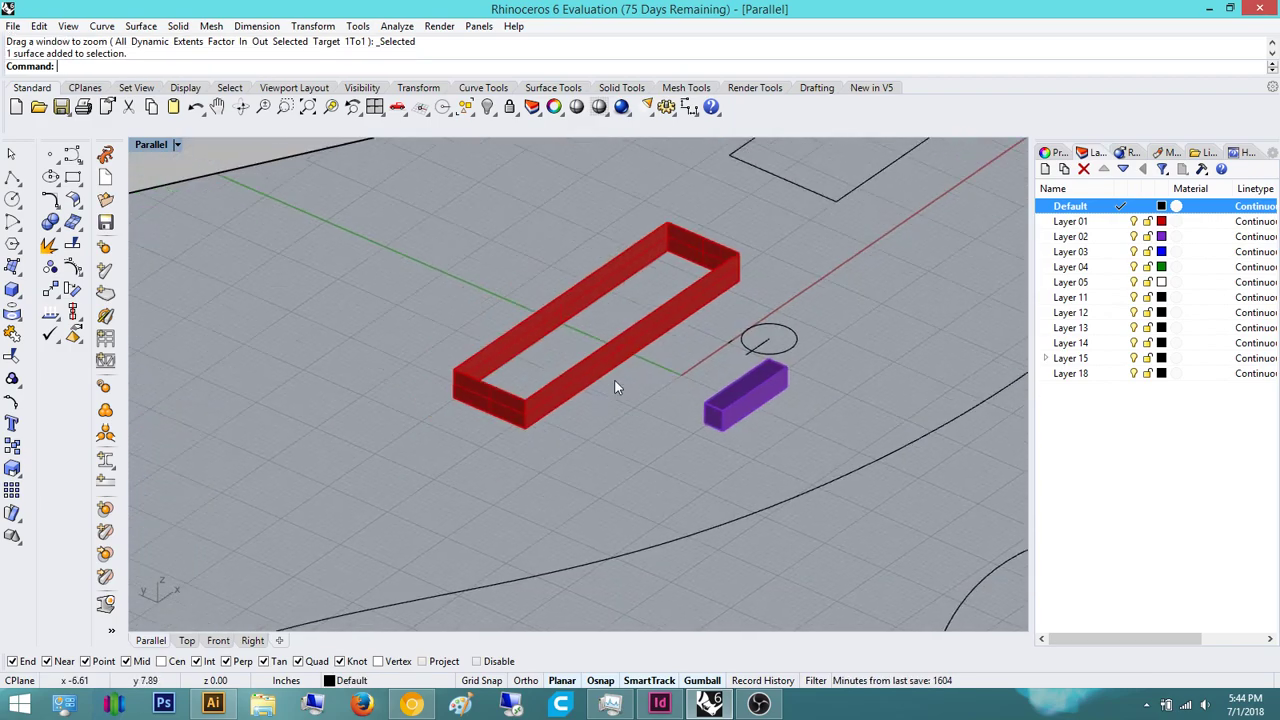
- Undo the face deletion and the Explode on the red box, and select it to check it is one object
key(ctrl+z)
key(ctrl+z)
scroll(492, 357, up, 5)
click(406, 457)
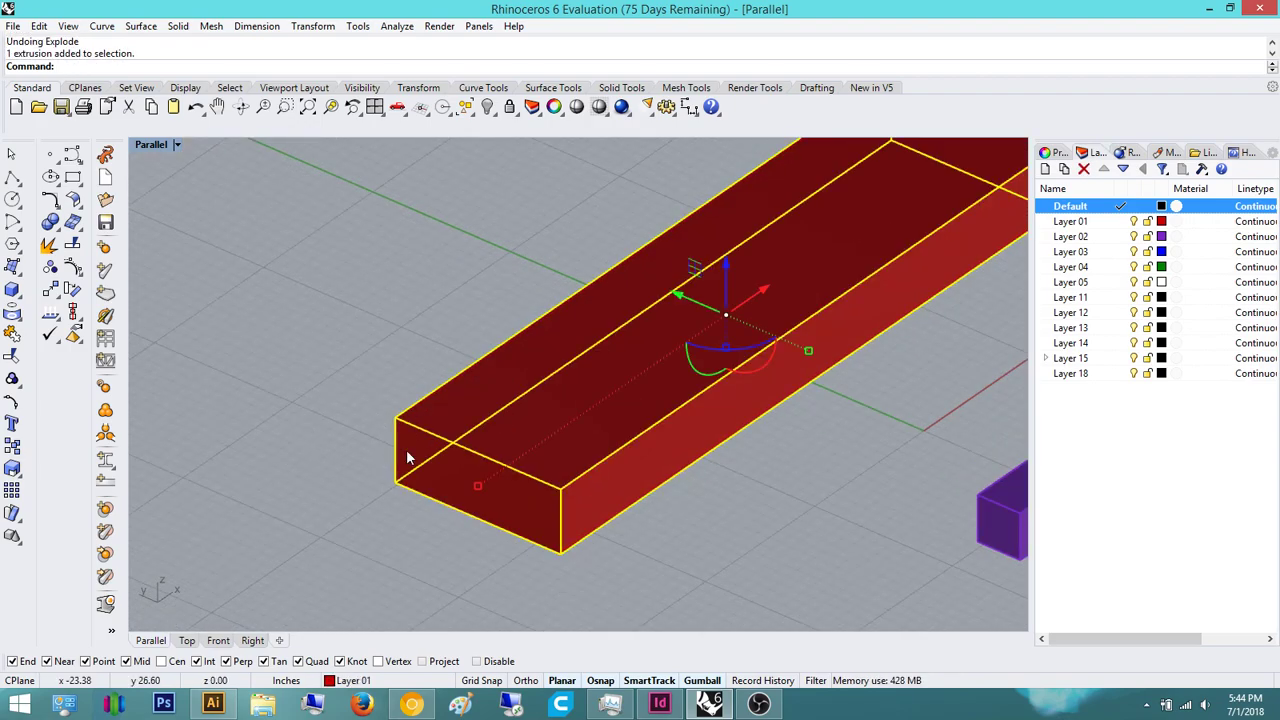
key(Escape)
scroll(501, 378, down, 5)
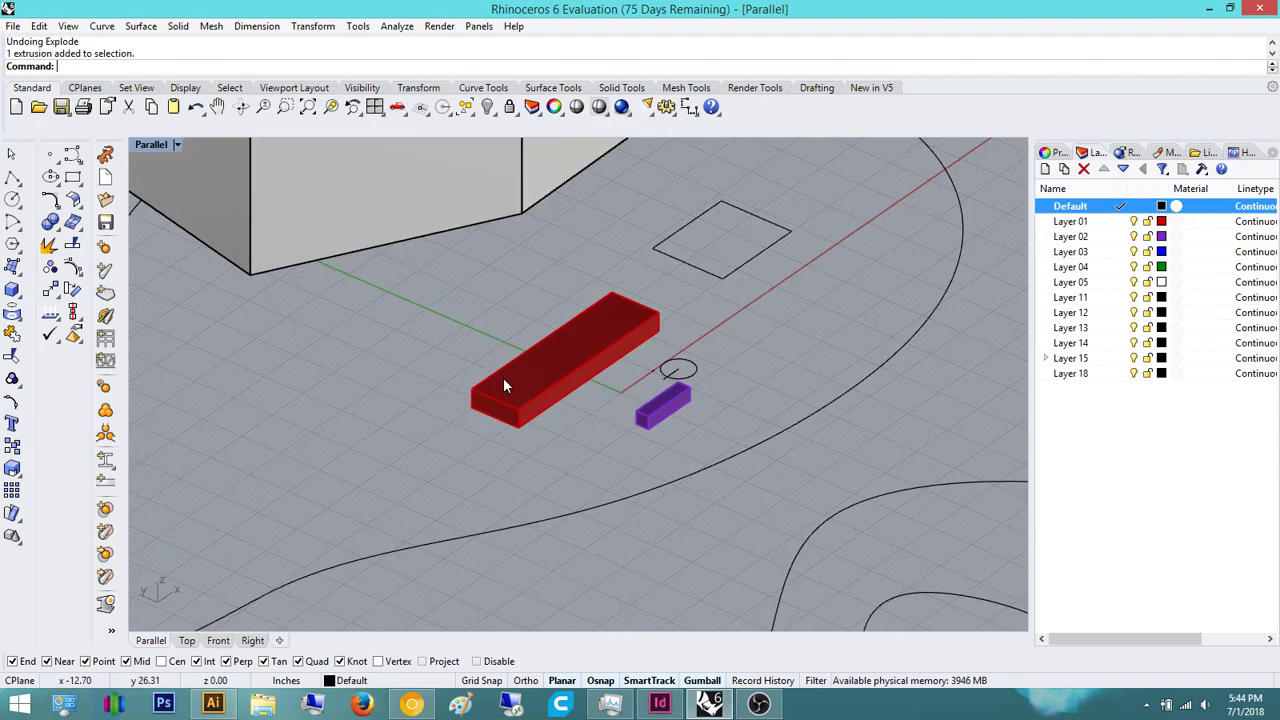
- Examine the open upper end and ribbed side walls of the tall twisted form from several angles
scroll(490, 395, down, 6)
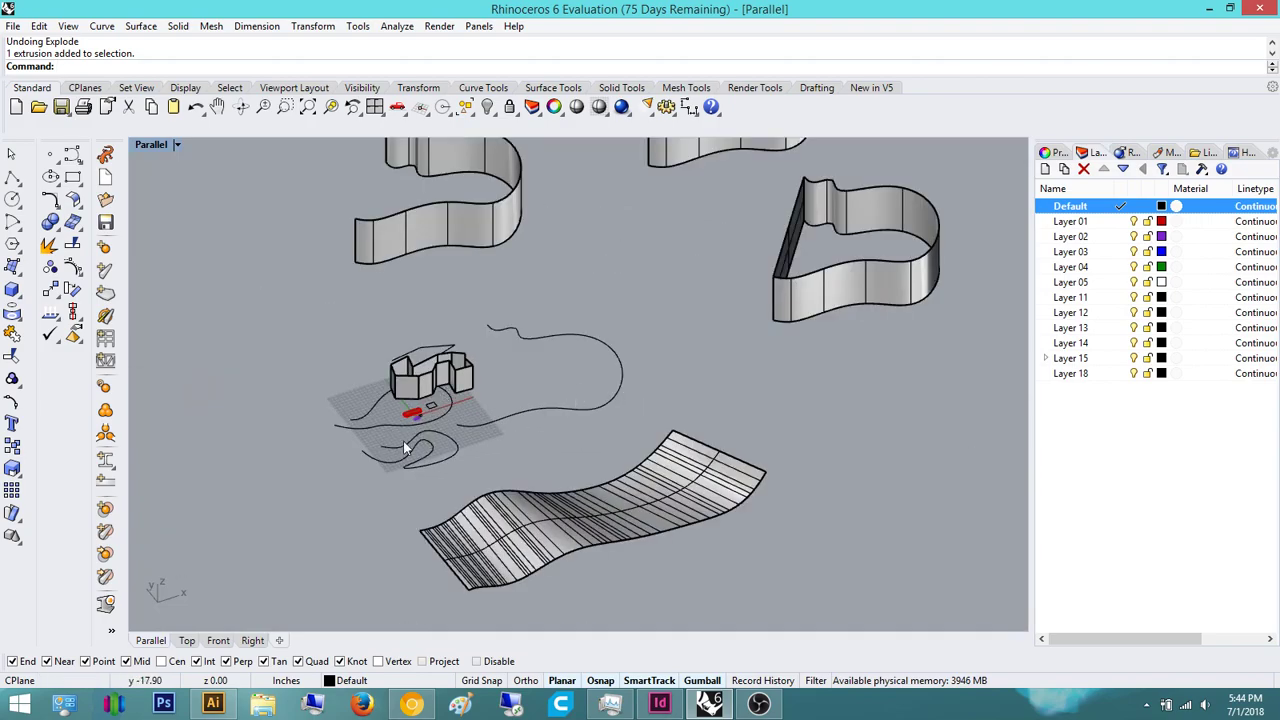
scroll(401, 404, up, 4)
scroll(401, 404, up, 4)
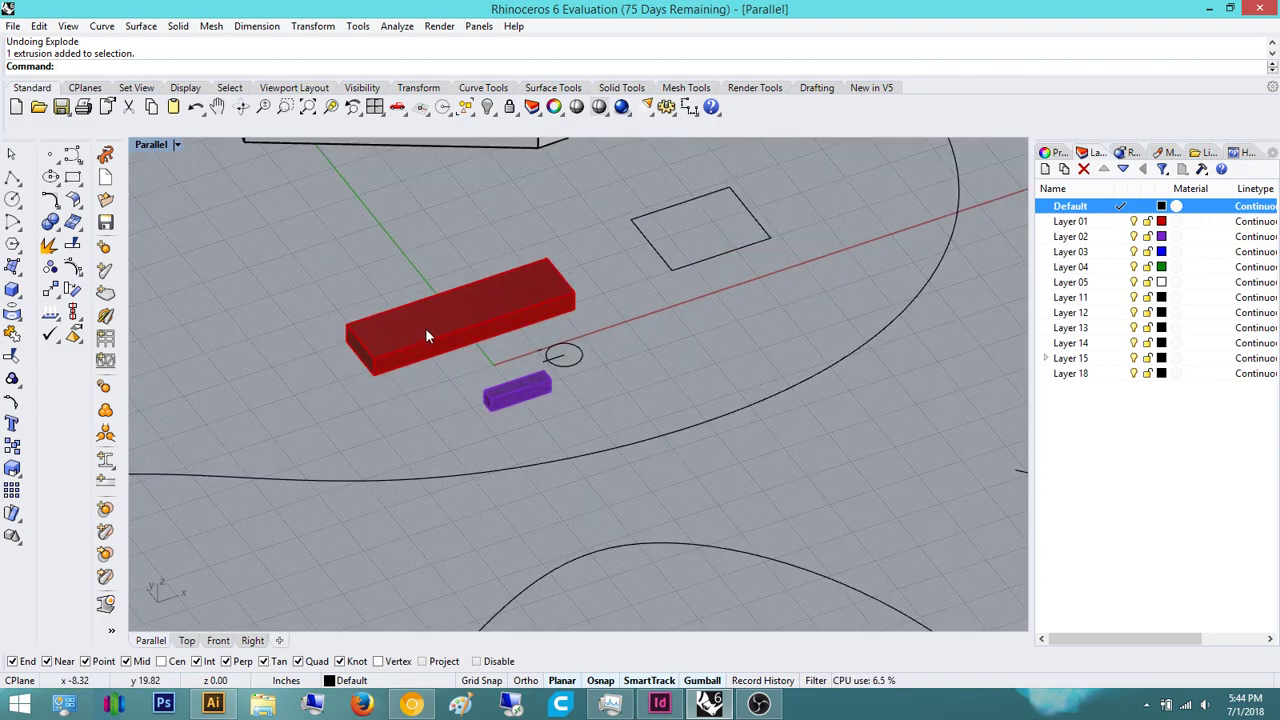
scroll(425, 335, down, 6)
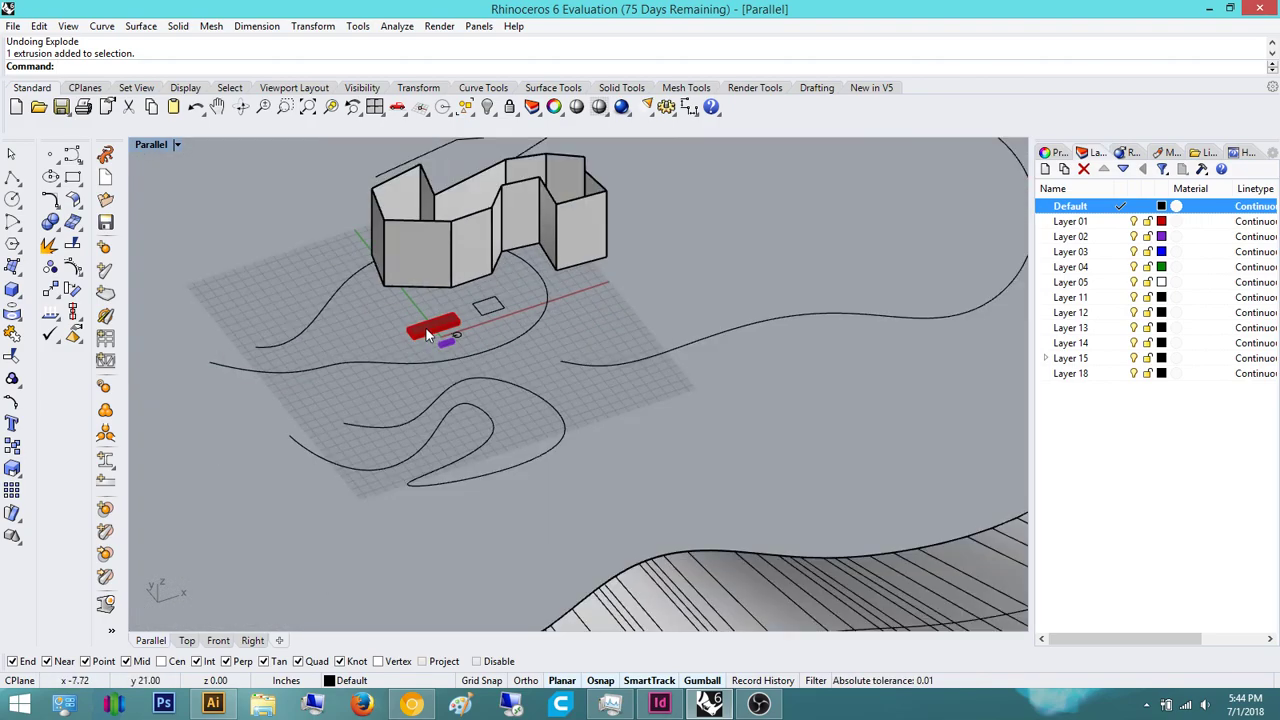
scroll(428, 335, down, 8)
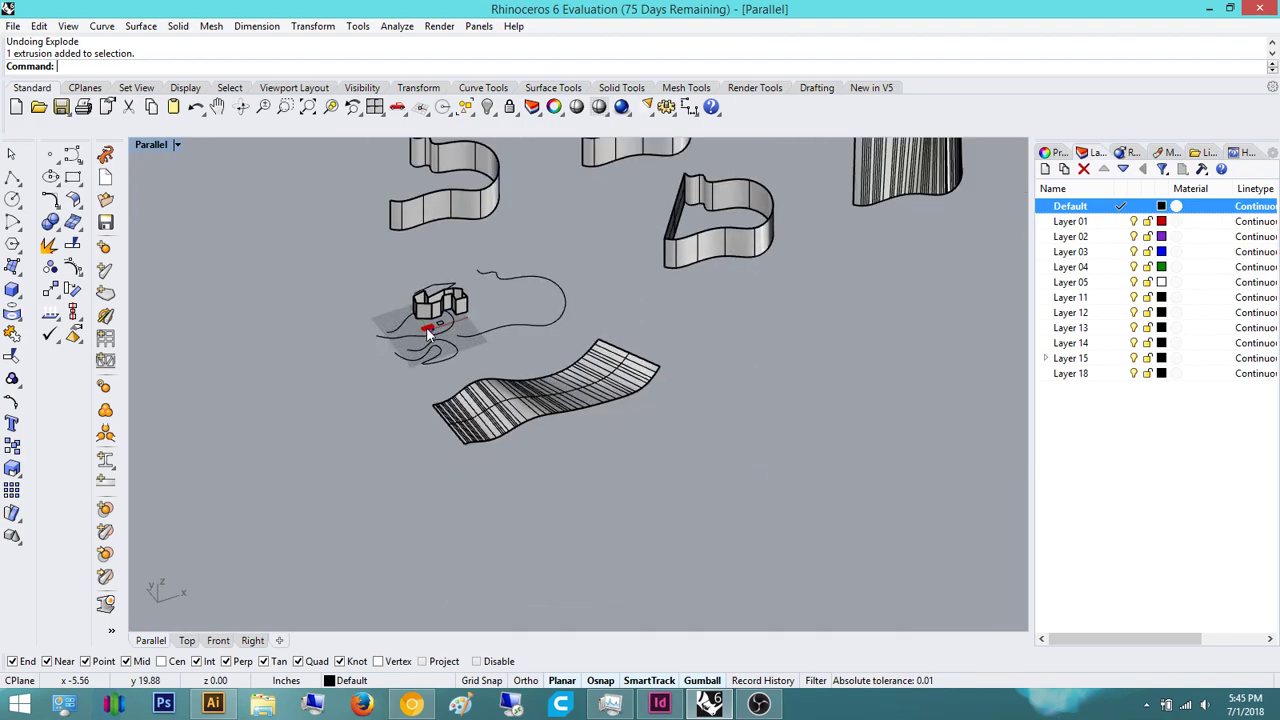
scroll(579, 323, up, 5)
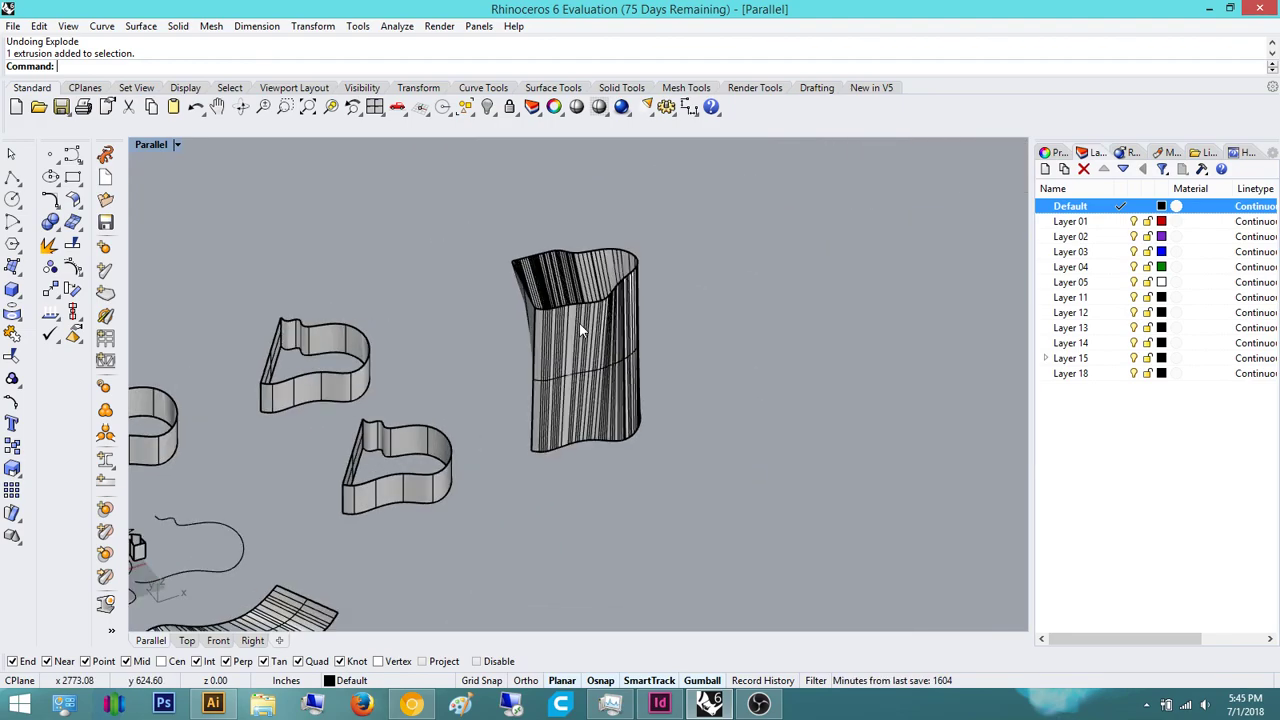
scroll(550, 228, up, 6)
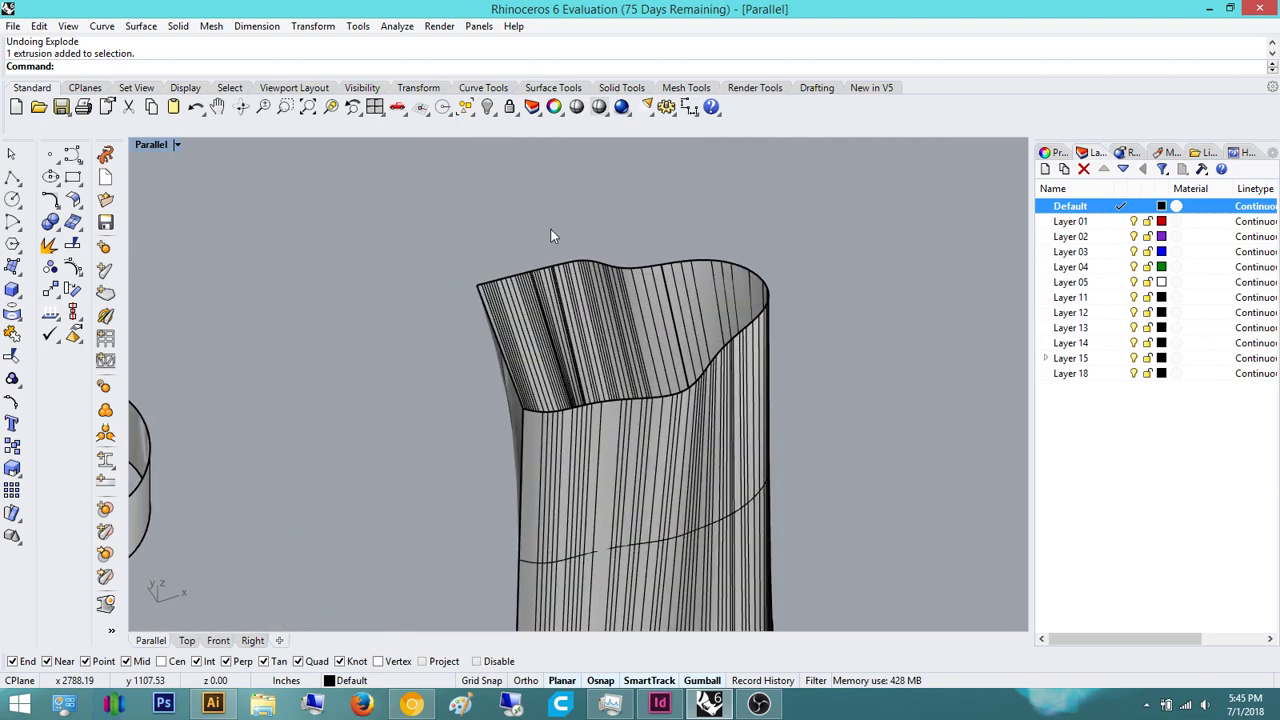
drag(412, 243, 410, 241)
click(707, 208)
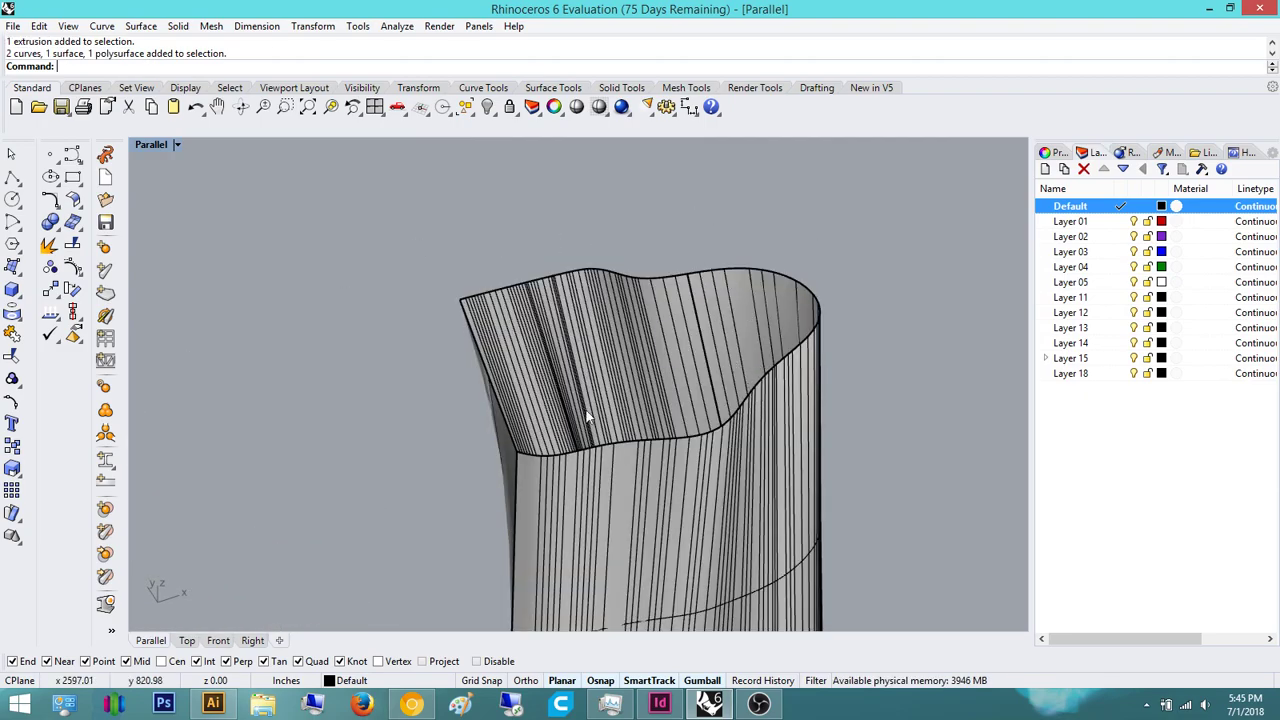
right_drag(517, 460, 522, 405)
scroll(566, 511, down, 8)
shift+right_drag(566, 511, 540, 350)
right_drag(560, 434, 562, 366)
right_drag(538, 500, 520, 479)
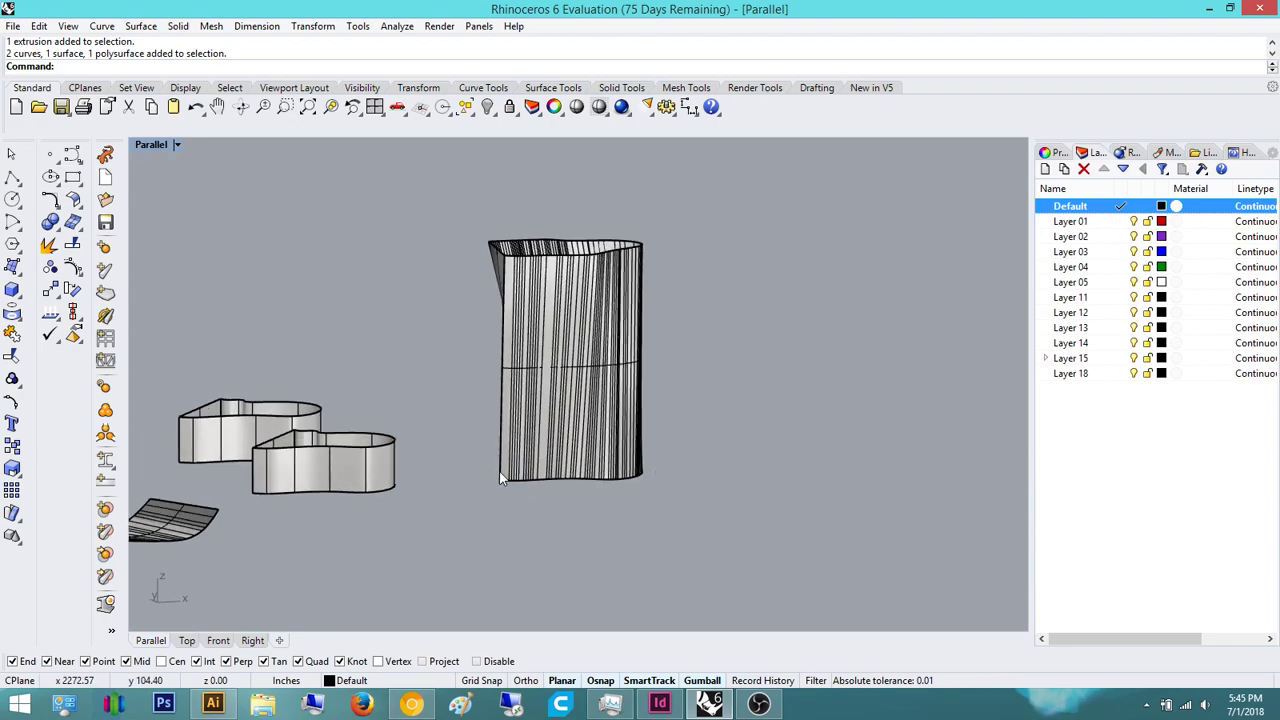
- Check the tall twisted form's flat ends in the Front view, and return to the Parallel view
click(218, 640)
right_drag(663, 405, 336, 424)
scroll(597, 375, down, 5)
scroll(597, 375, down, 8)
right_drag(764, 372, 466, 377)
scroll(520, 390, down, 6)
right_drag(724, 430, 624, 490)
scroll(513, 400, up, 10)
scroll(645, 380, down, 4)
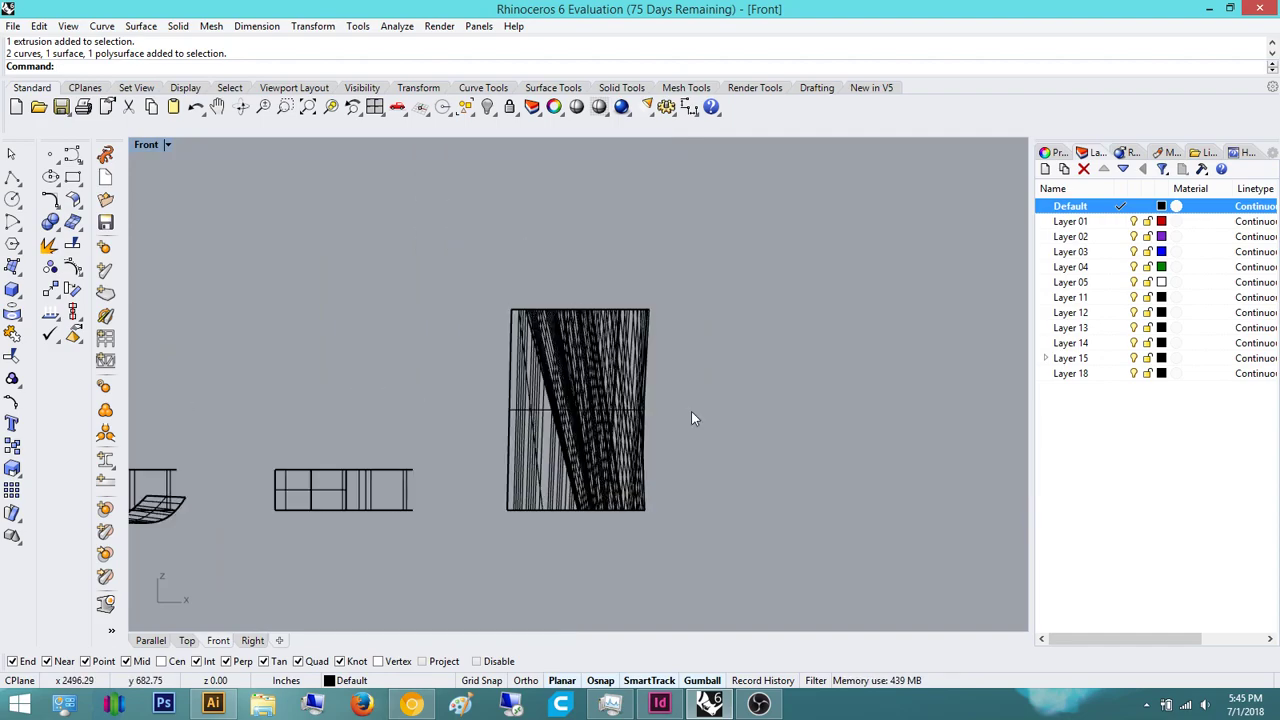
click(151, 640)
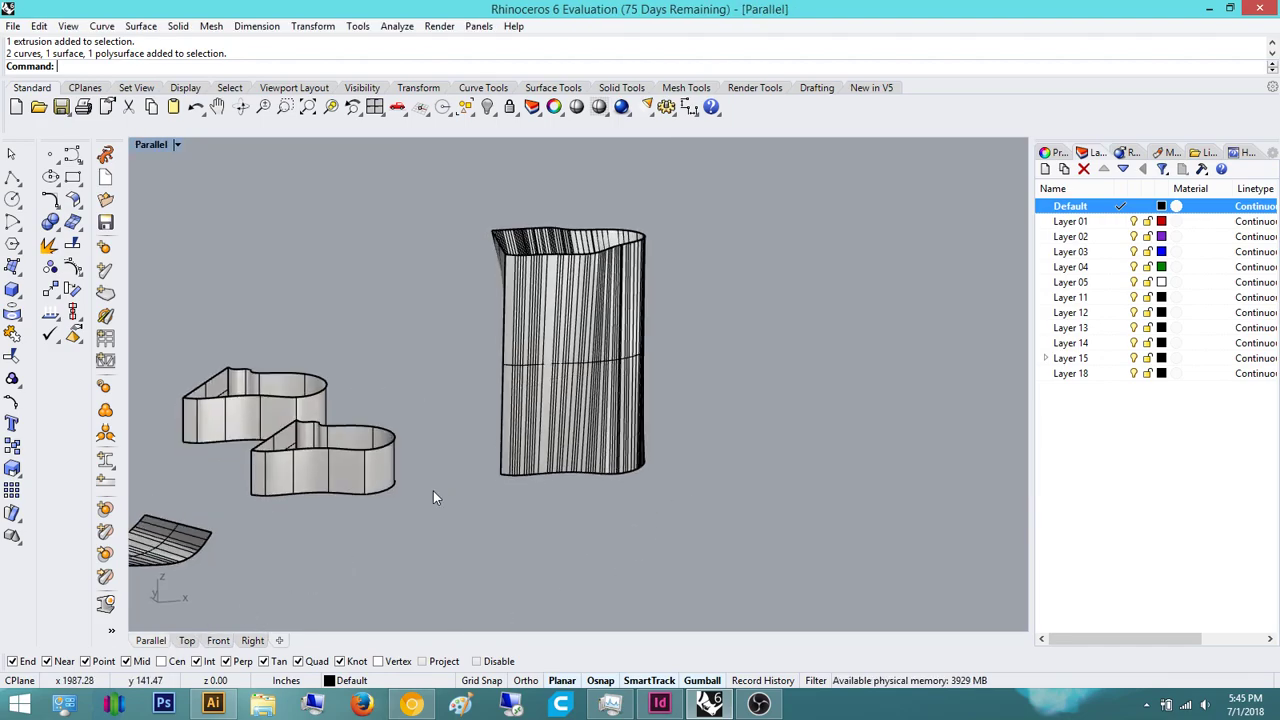
- Select the tall form's flat side surface and its ribbed walls in turn to check whether they are separate objects
drag(585, 407, 483, 260)
right_drag(540, 332, 592, 337)
click(717, 288)
right_drag(475, 272, 521, 309)
scroll(497, 303, up, 8)
click(497, 303)
click(592, 308)
click(493, 301)
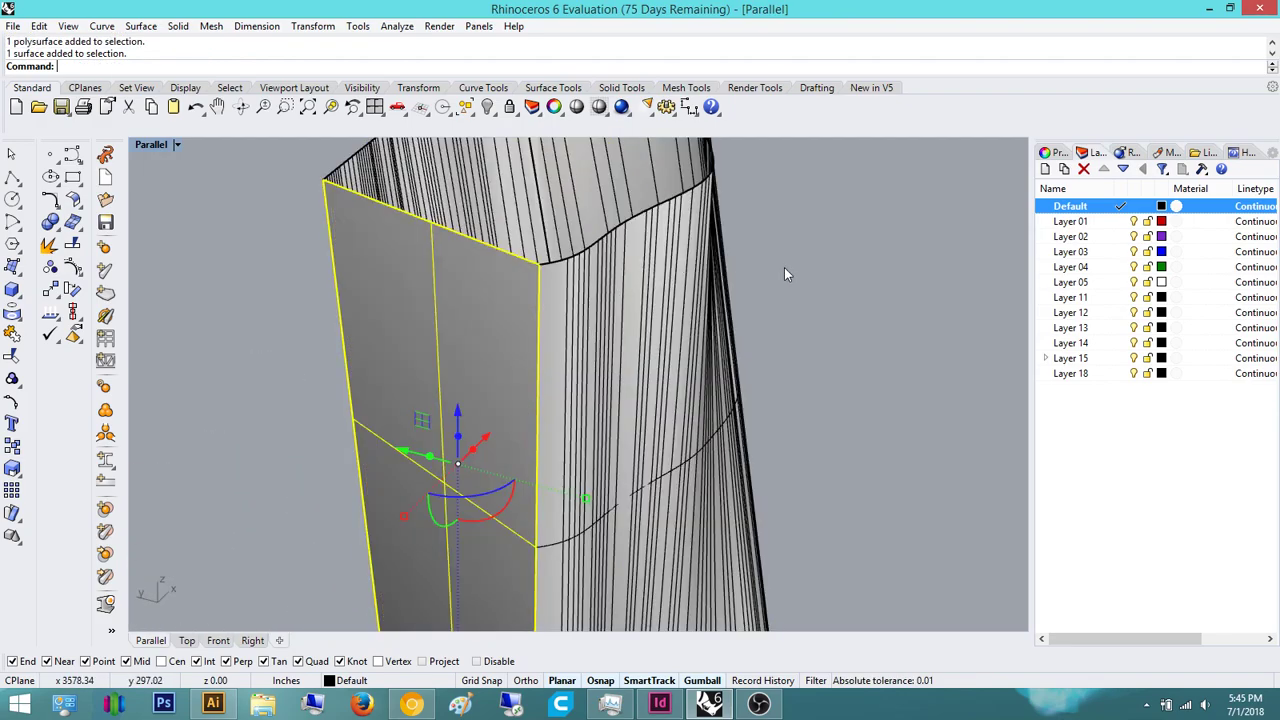
click(604, 330)
click(497, 276)
click(803, 288)
click(682, 279)
click(485, 303)
click(603, 281)
click(510, 297)
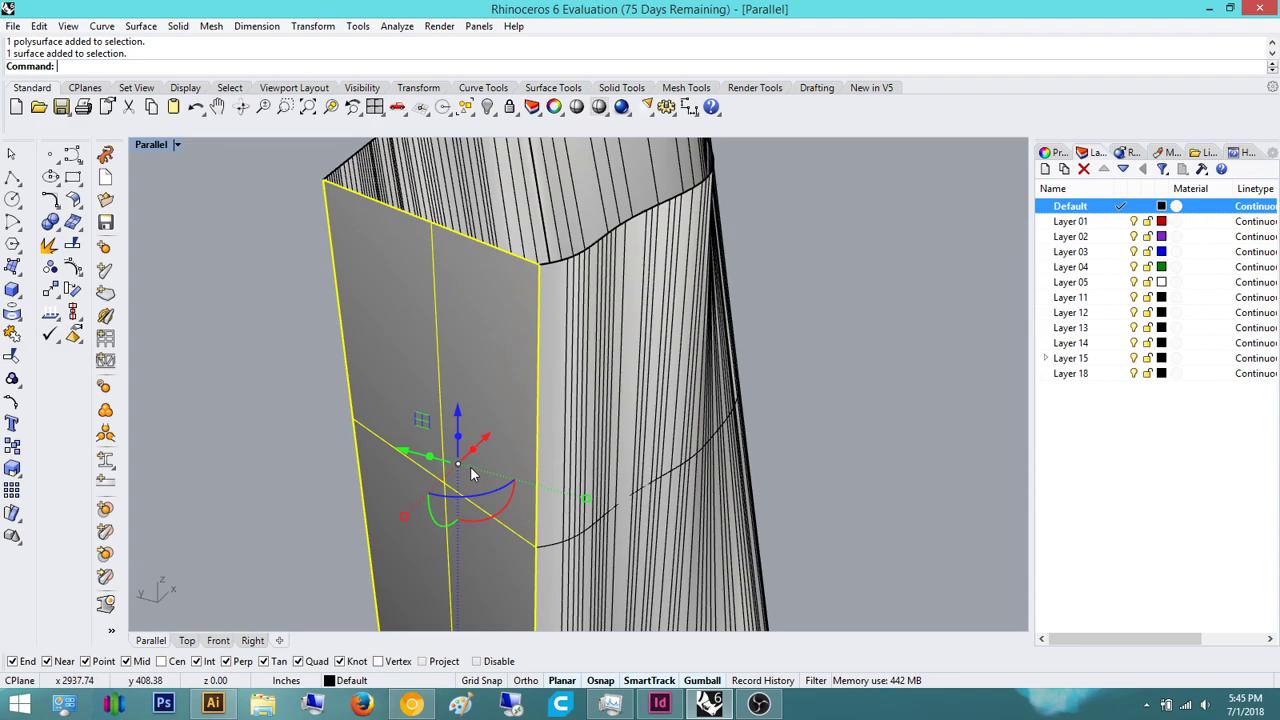
click(760, 370)
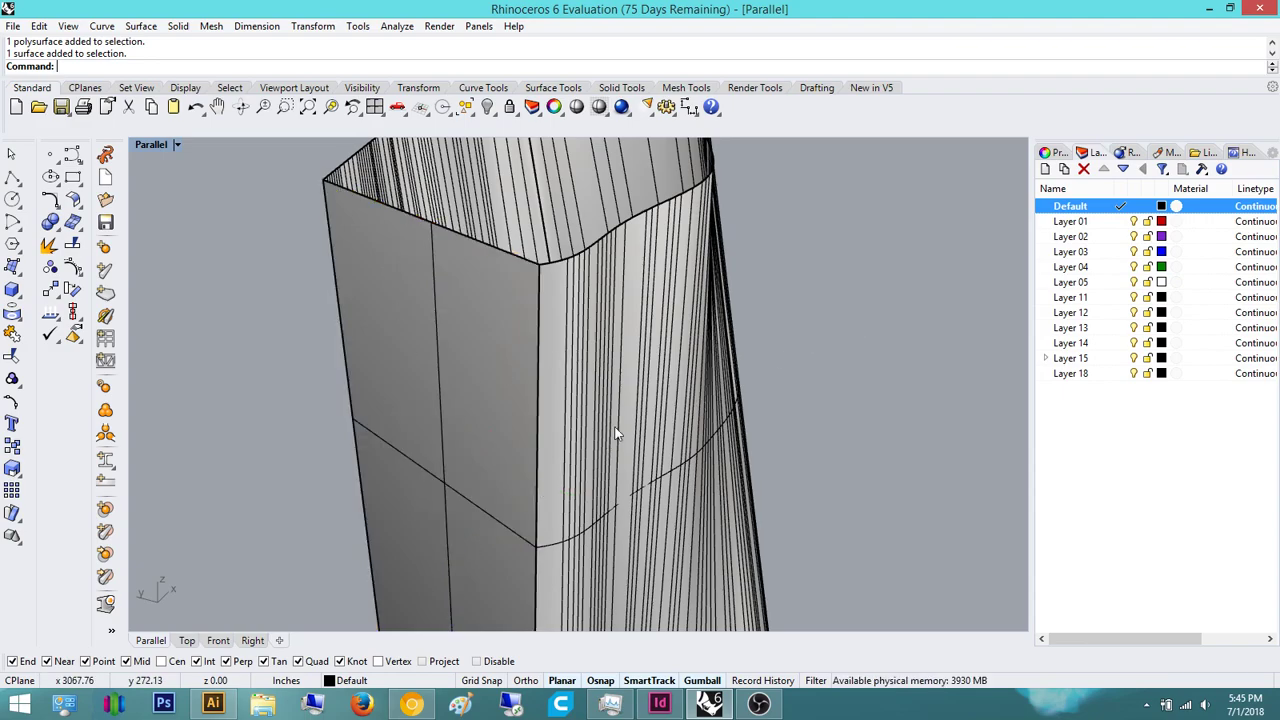
- Join the tall form's flat side surface, ribbed walls and edge curves
click(474, 355)
shift+click(631, 345)
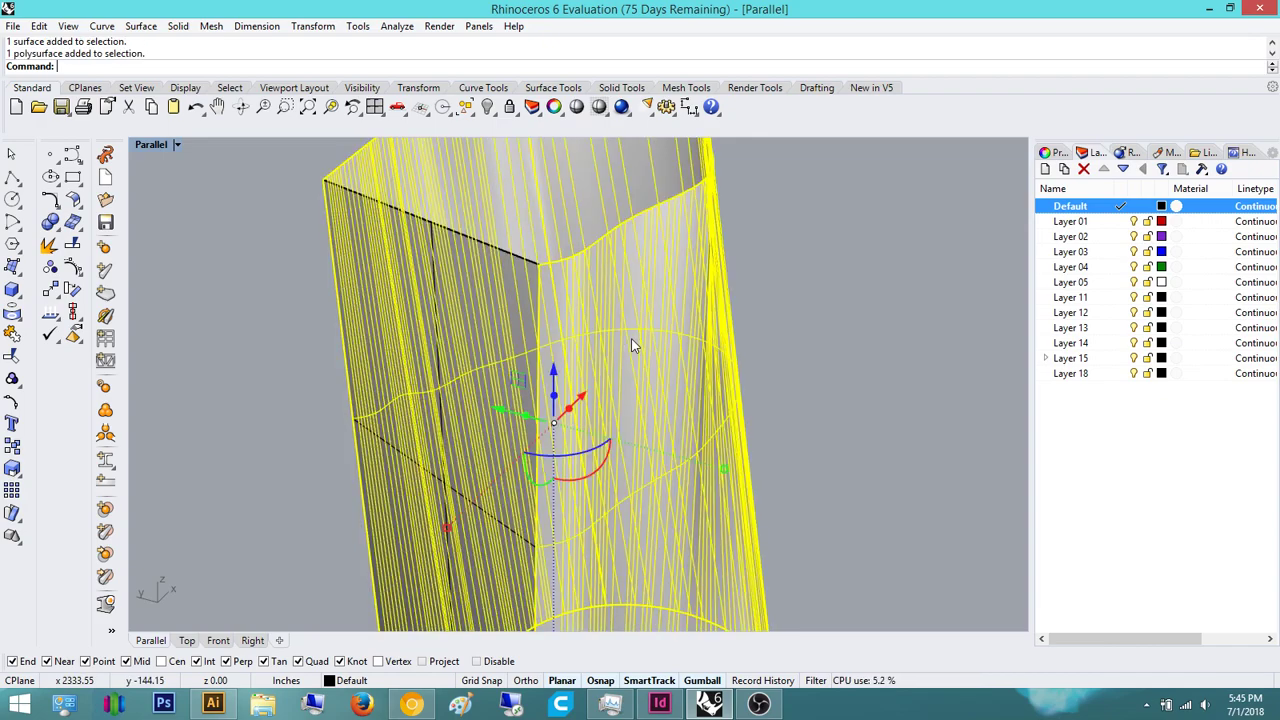
click(485, 299)
drag(877, 354, 263, 234)
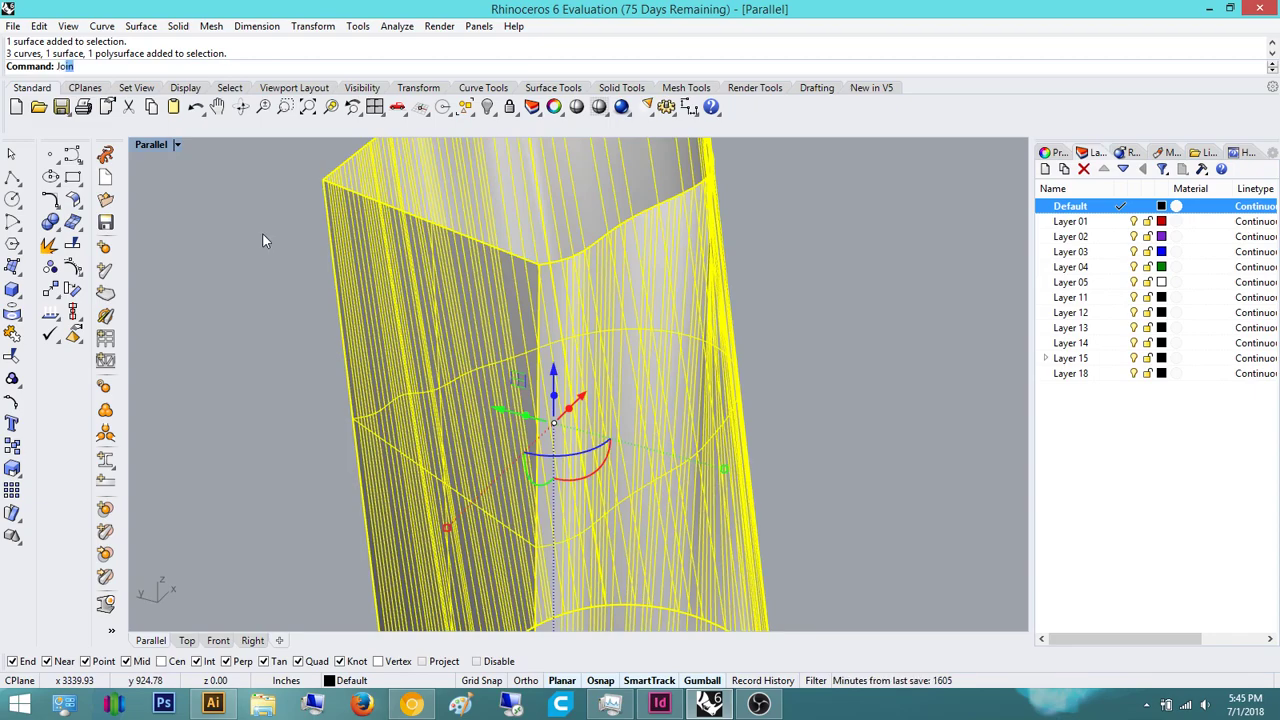
key(Return)
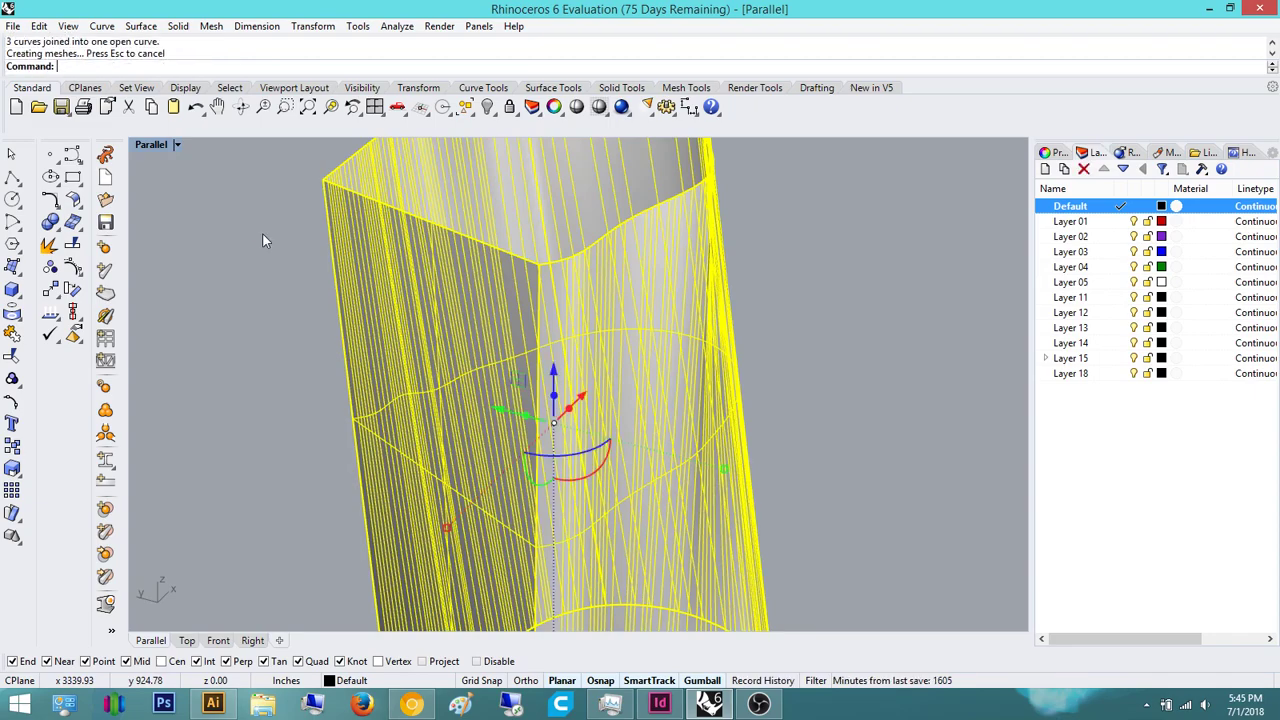
drag(797, 287, 547, 331)
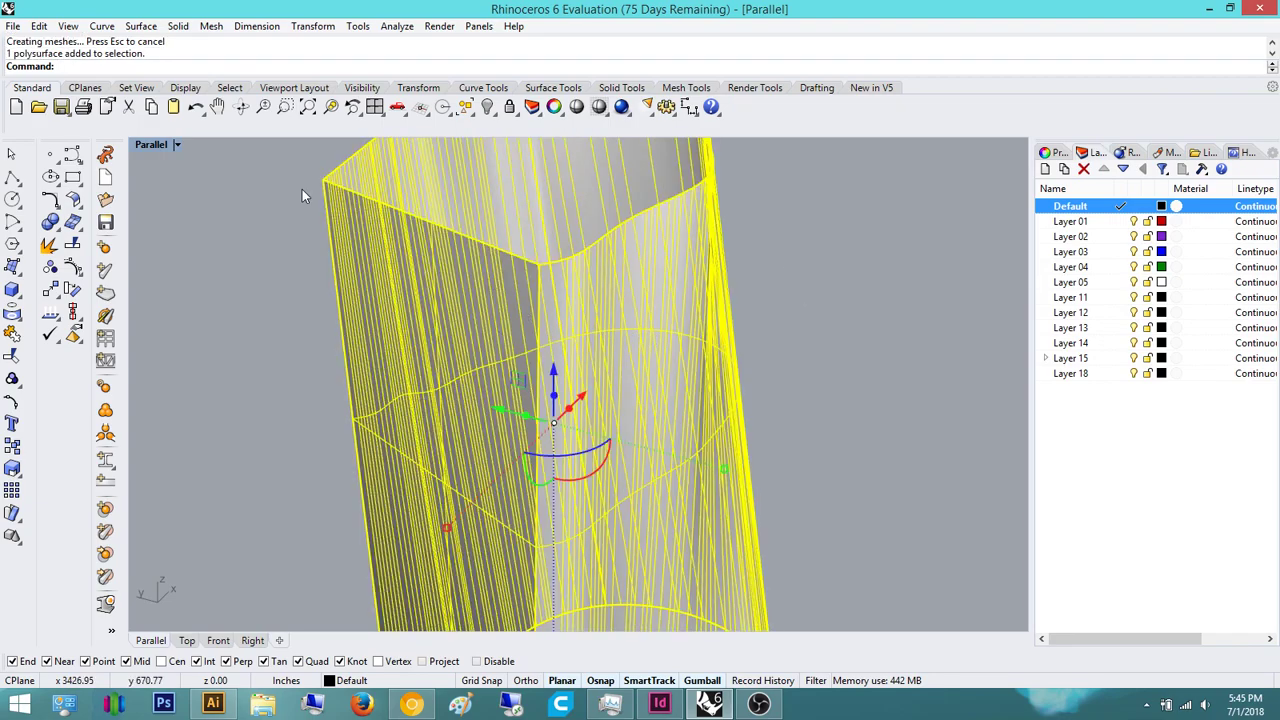
click(195, 177)
- Cap both open ends of the joined tall polysurface
click(611, 354)
scroll(611, 354, down, 3)
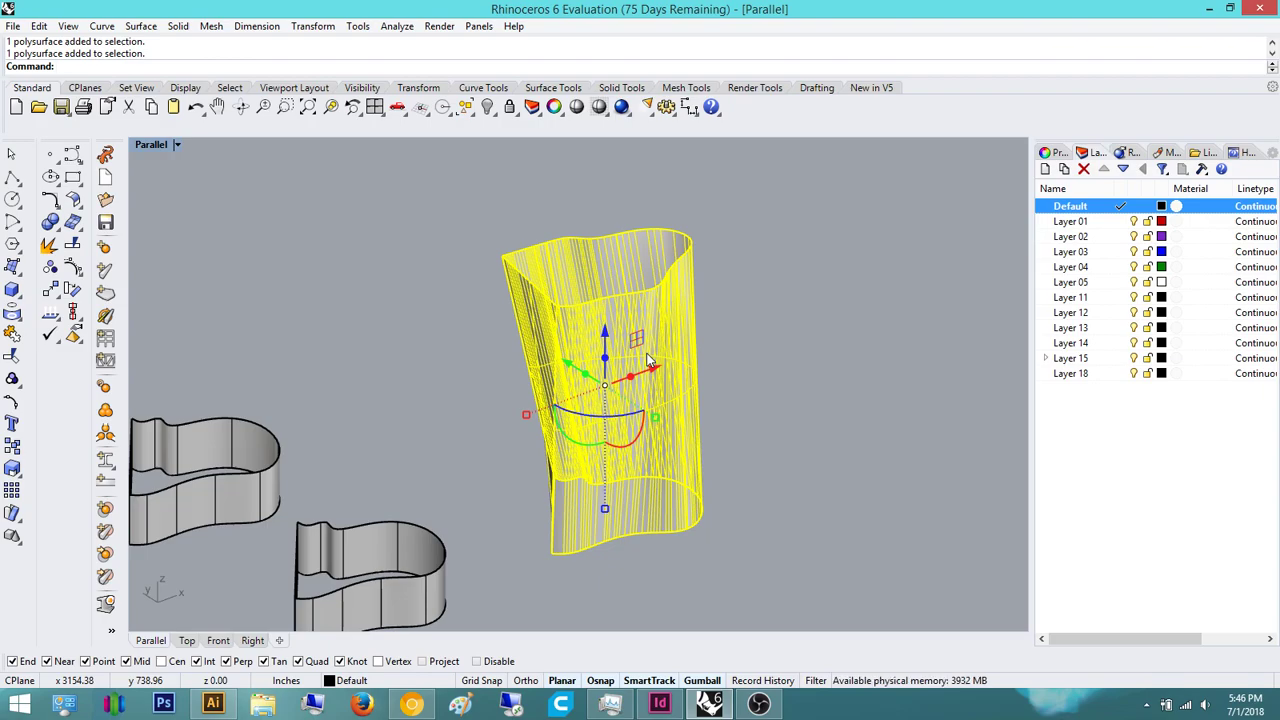
text(ap)
key(Return)
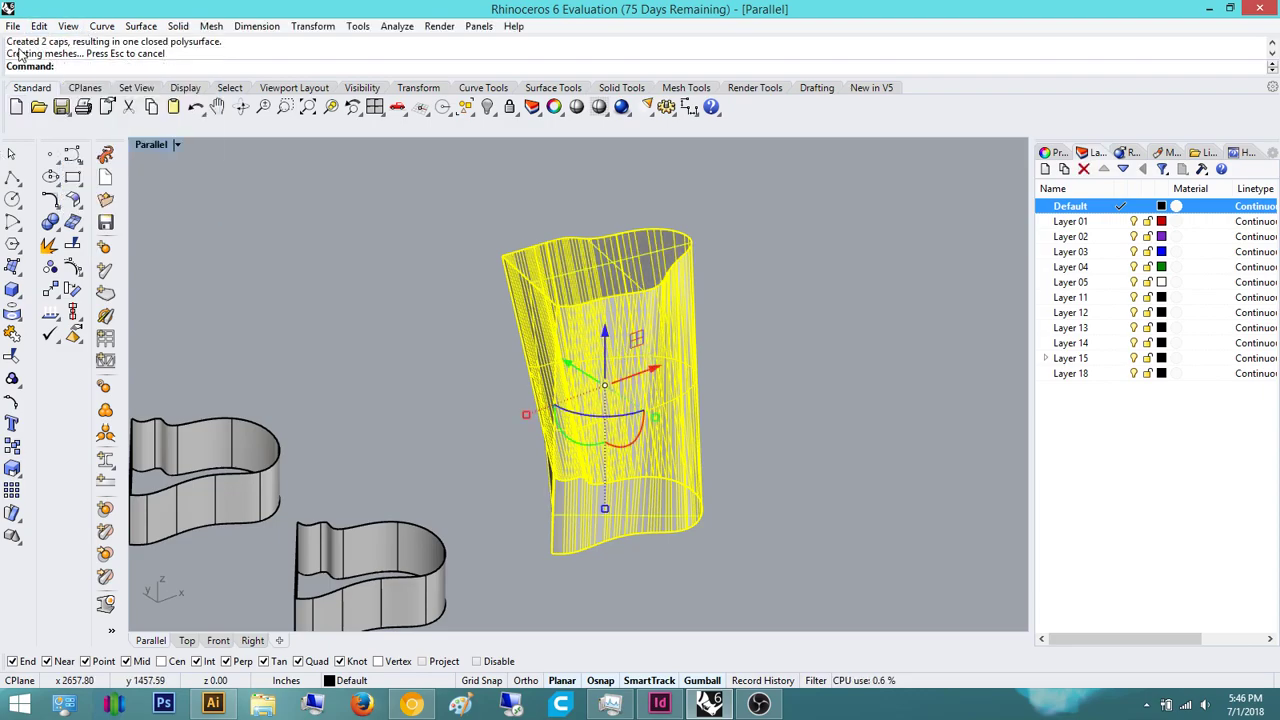
- Highlight the word "closed" in the Cap command's report and examine the capped upper end
double_click(158, 44)
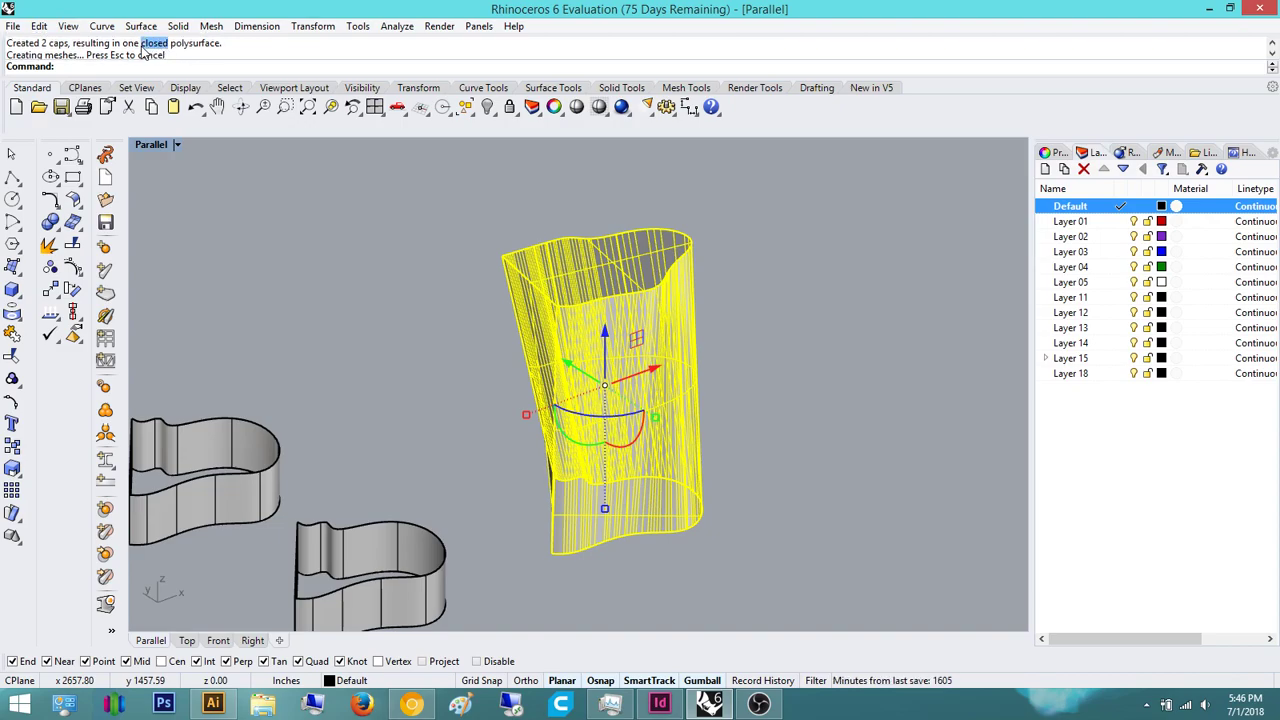
drag(168, 45, 147, 46)
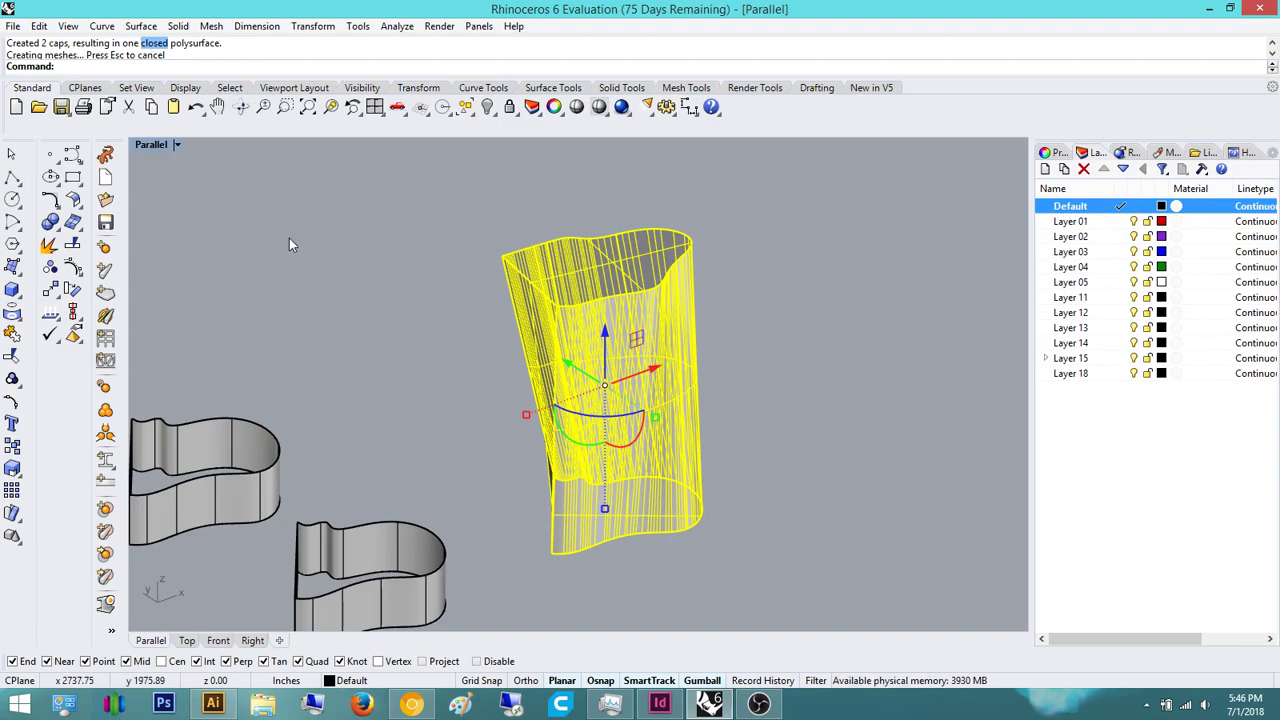
click(415, 285)
right_drag(534, 346, 656, 292)
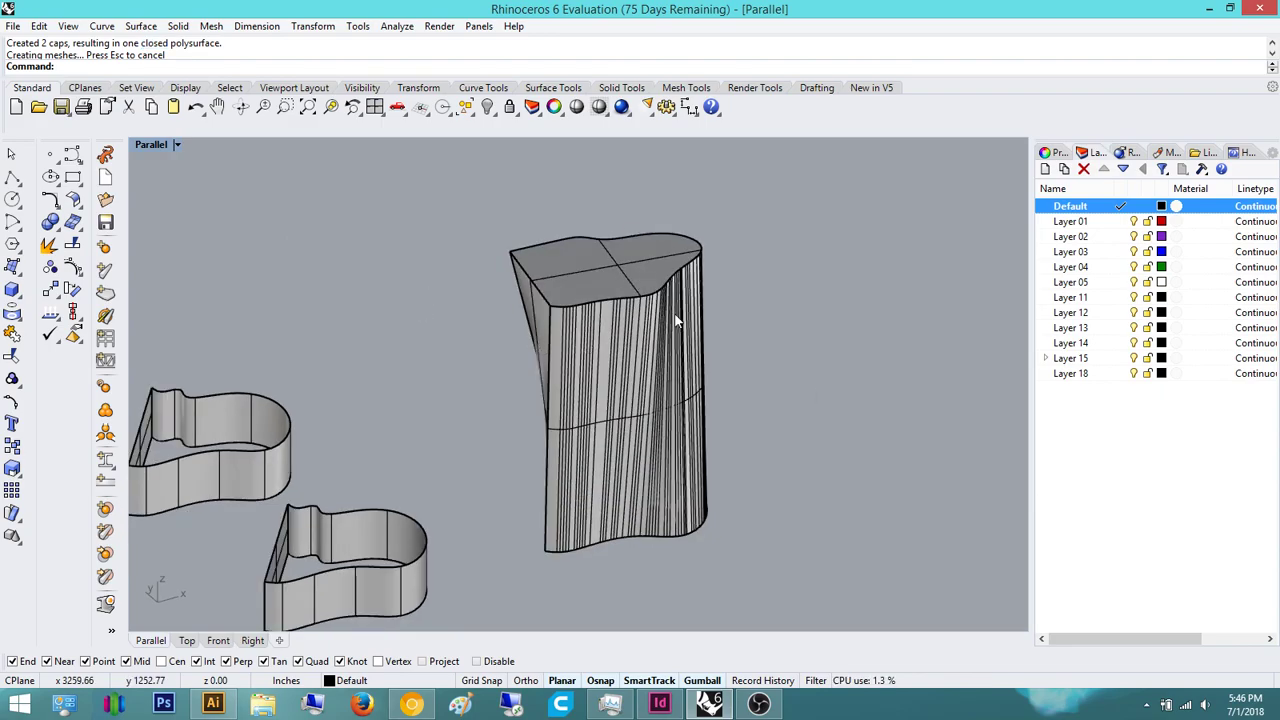
- Undo the Cap to check the open polysurface, and redo it
key(ctrl+z)
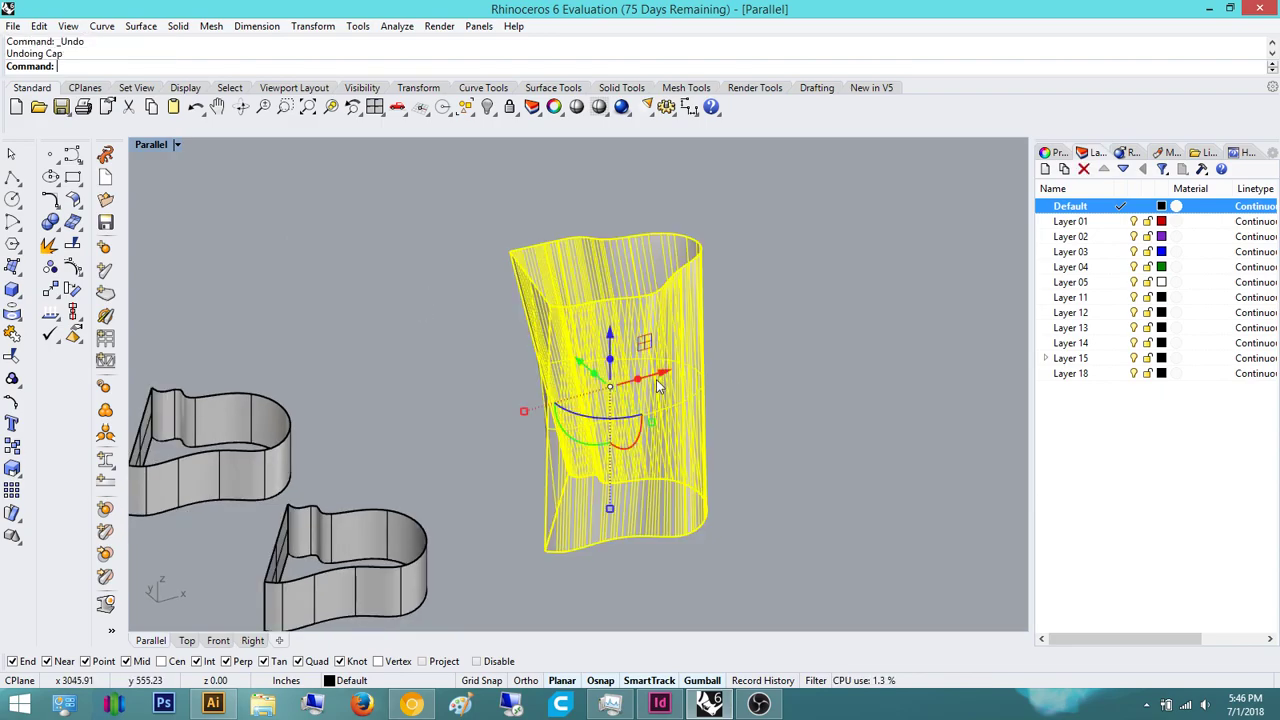
click(878, 248)
click(675, 370)
click(787, 244)
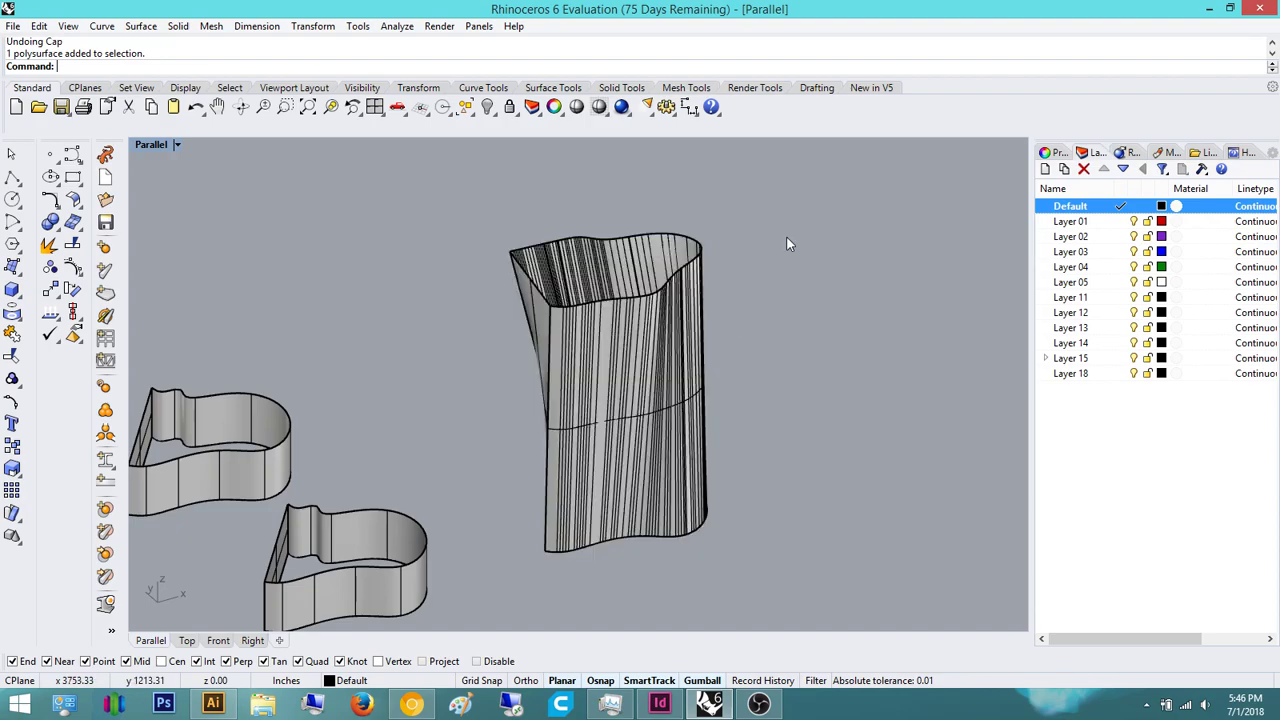
key(ctrl+y)
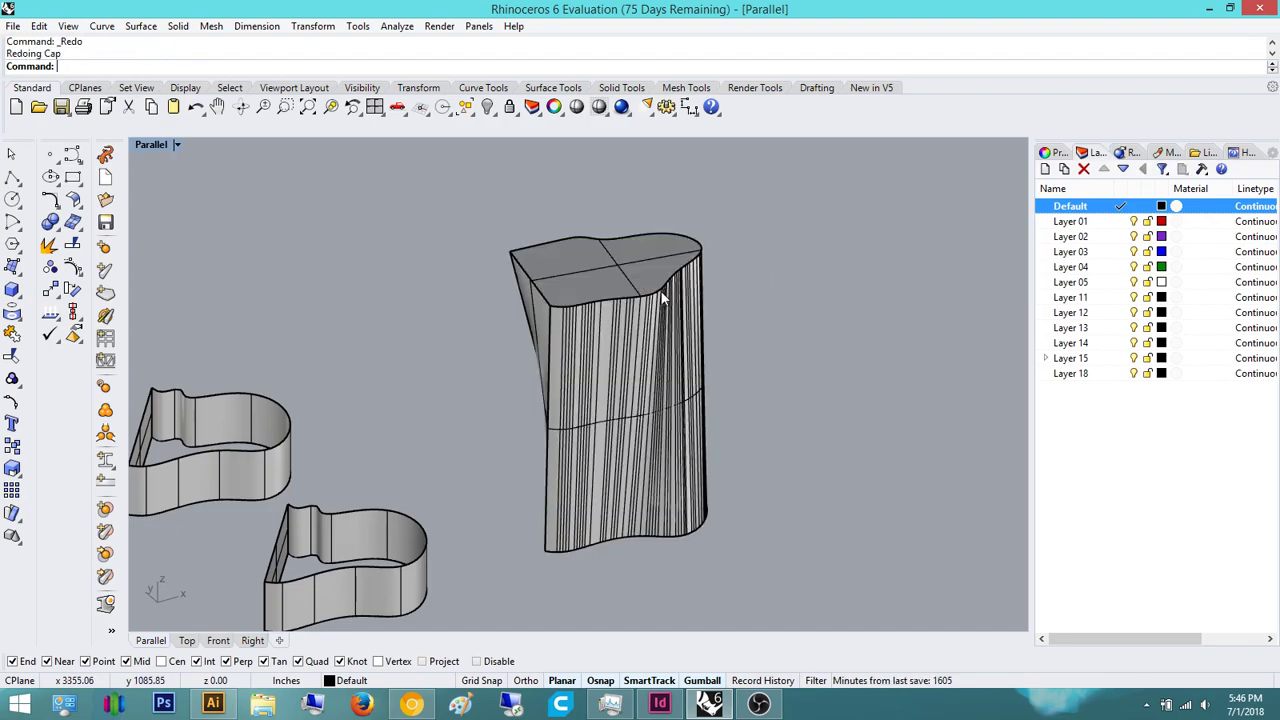
- Select the capped tall form to check it is one object, and inspect its caps and walls from above and below
right_drag(661, 296, 626, 283)
click(626, 283)
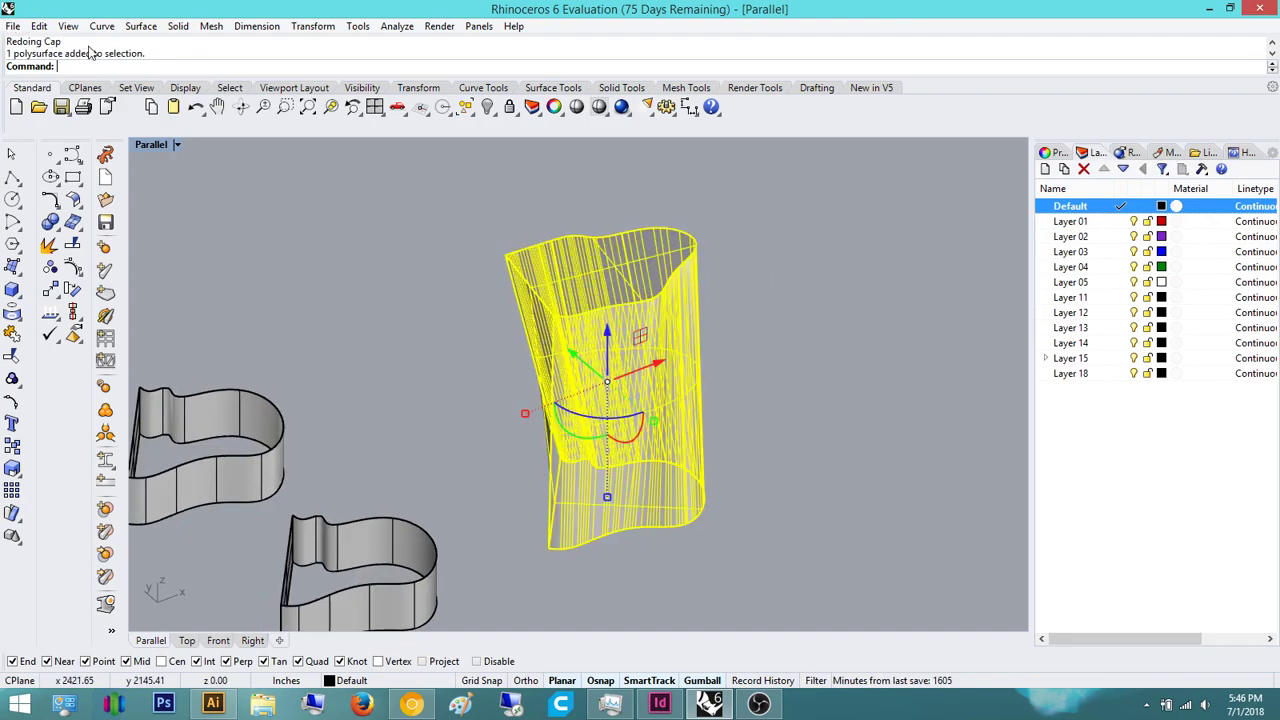
click(347, 241)
right_drag(368, 240, 349, 243)
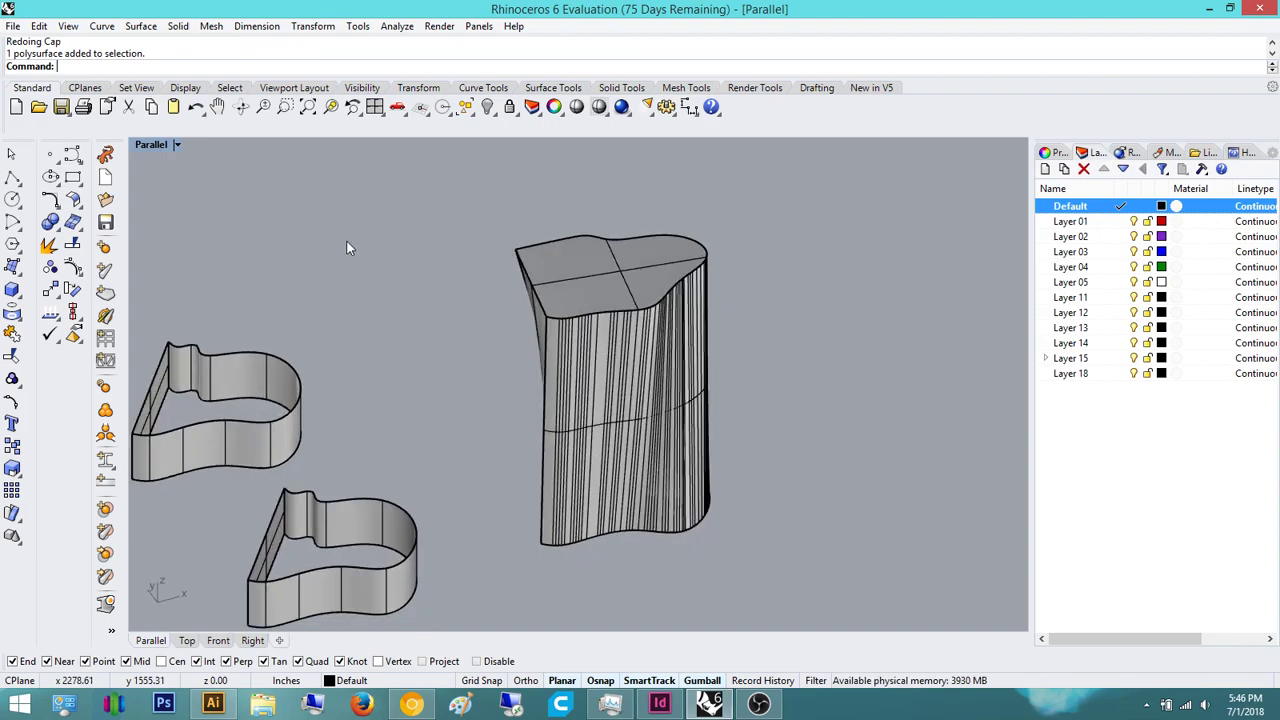
right_drag(580, 400, 600, 370)
scroll(596, 300, up, 8)
right_drag(593, 303, 555, 483)
scroll(555, 483, down, 5)
right_drag(567, 428, 569, 551)
scroll(580, 500, up, 8)
right_drag(580, 500, 609, 491)
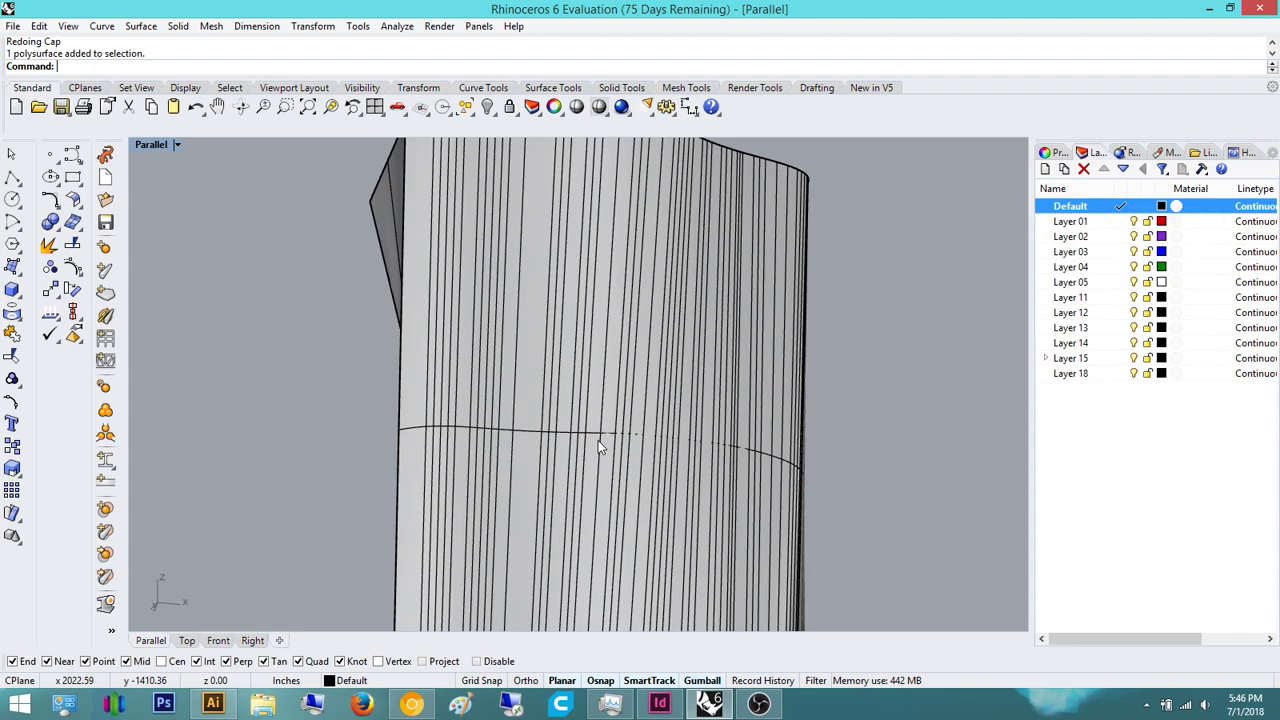
- Zoom to the upper cap's curved edge and examine how it meets the ribbed side walls
right_drag(620, 434, 697, 322)
scroll(697, 322, up, 4)
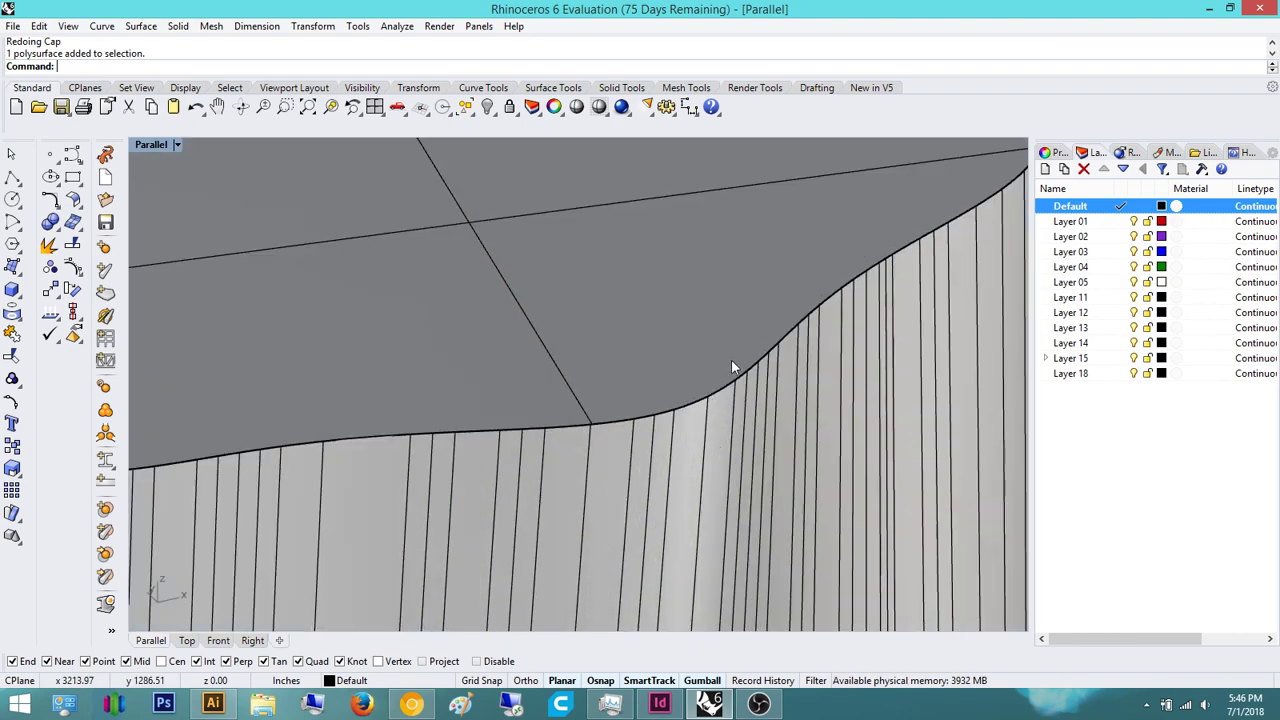
scroll(757, 320, down, 4)
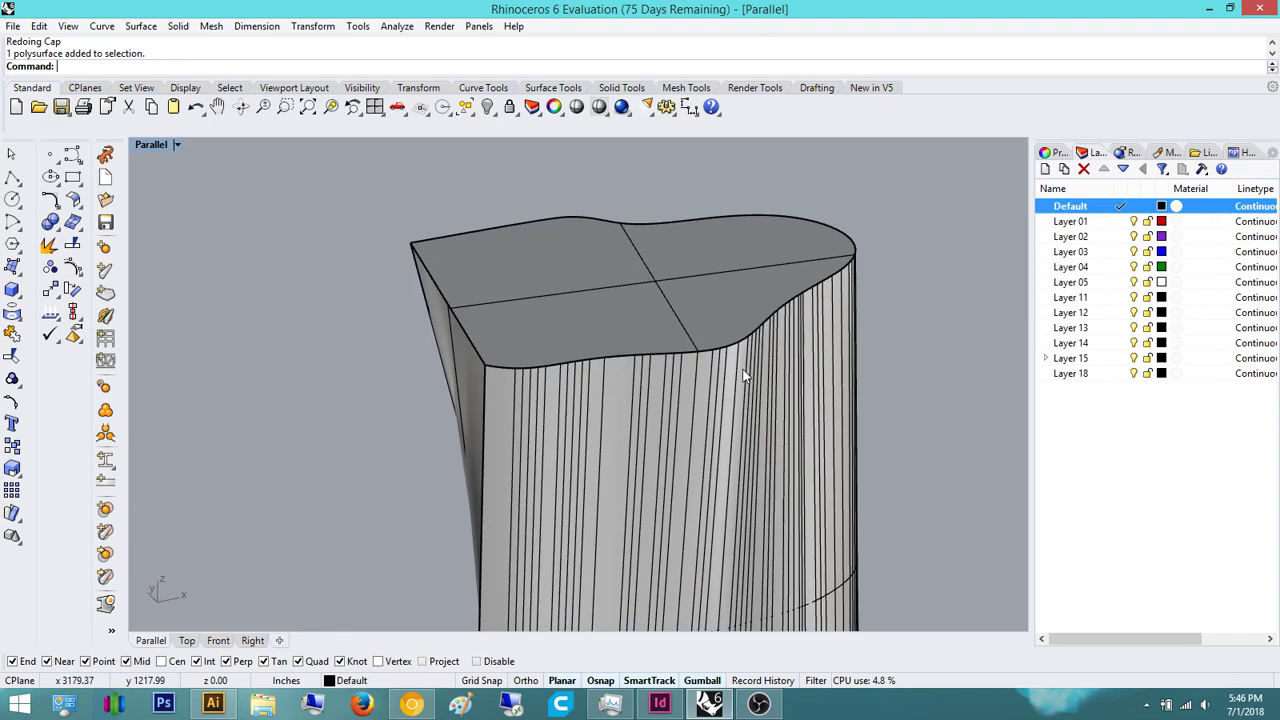
scroll(748, 366, up, 5)
scroll(728, 397, down, 6)
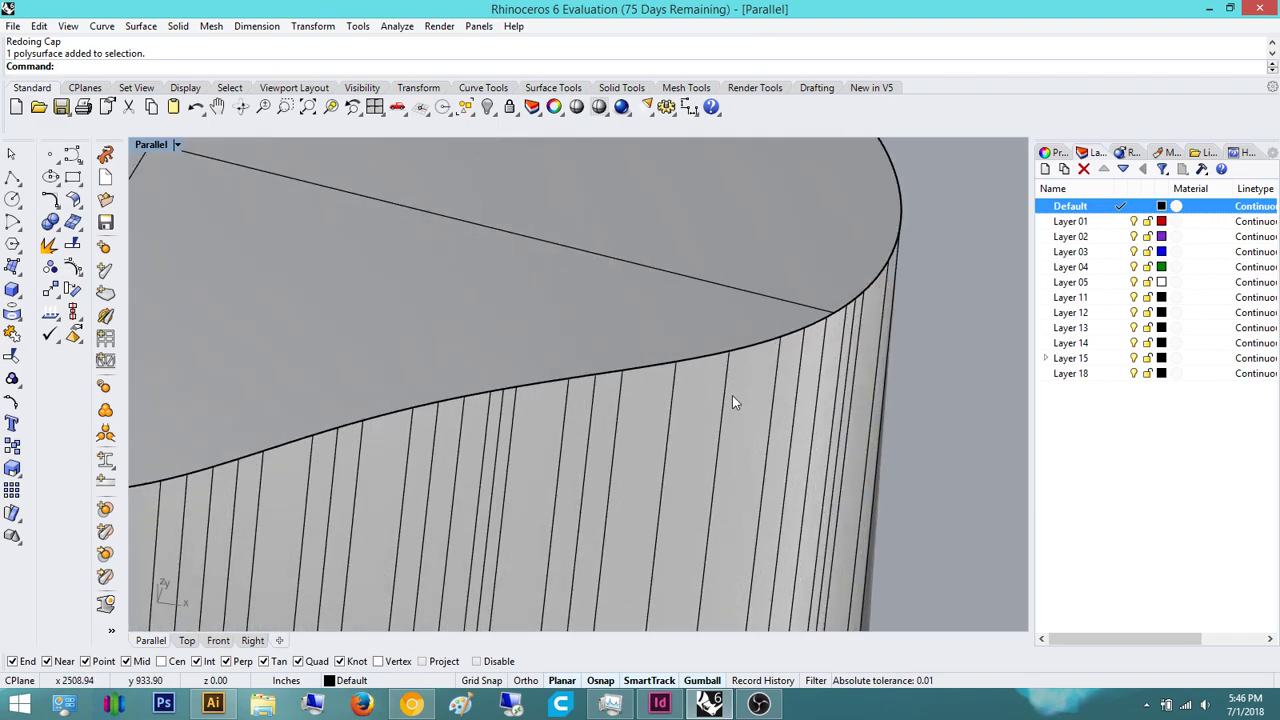
- Select and deselect the capped tall form, and highlight "one closed polysurface" in the Cap command's report
right_drag(604, 494, 652, 365)
scroll(652, 365, up, 3)
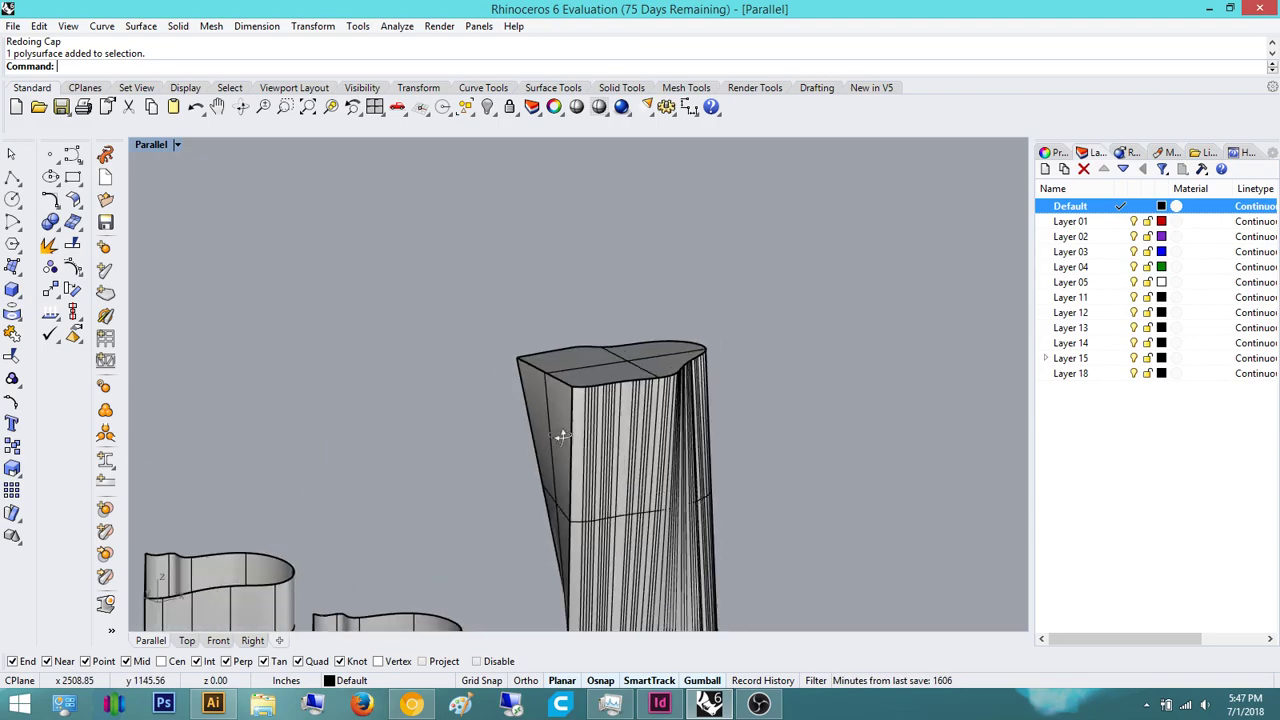
click(550, 363)
key(Escape)
scroll(227, 50, up, 5)
scroll(170, 48, down, 3)
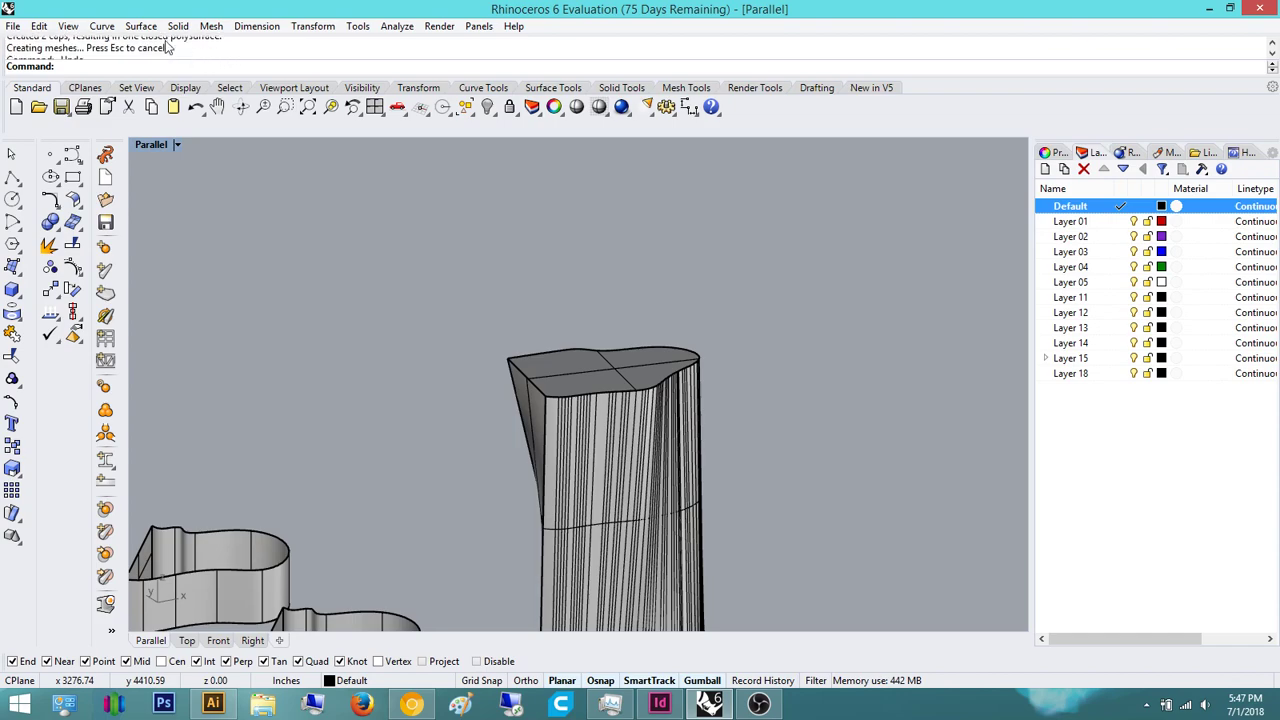
scroll(160, 45, up, 1)
click(1272, 44)
drag(158, 50, 124, 50)
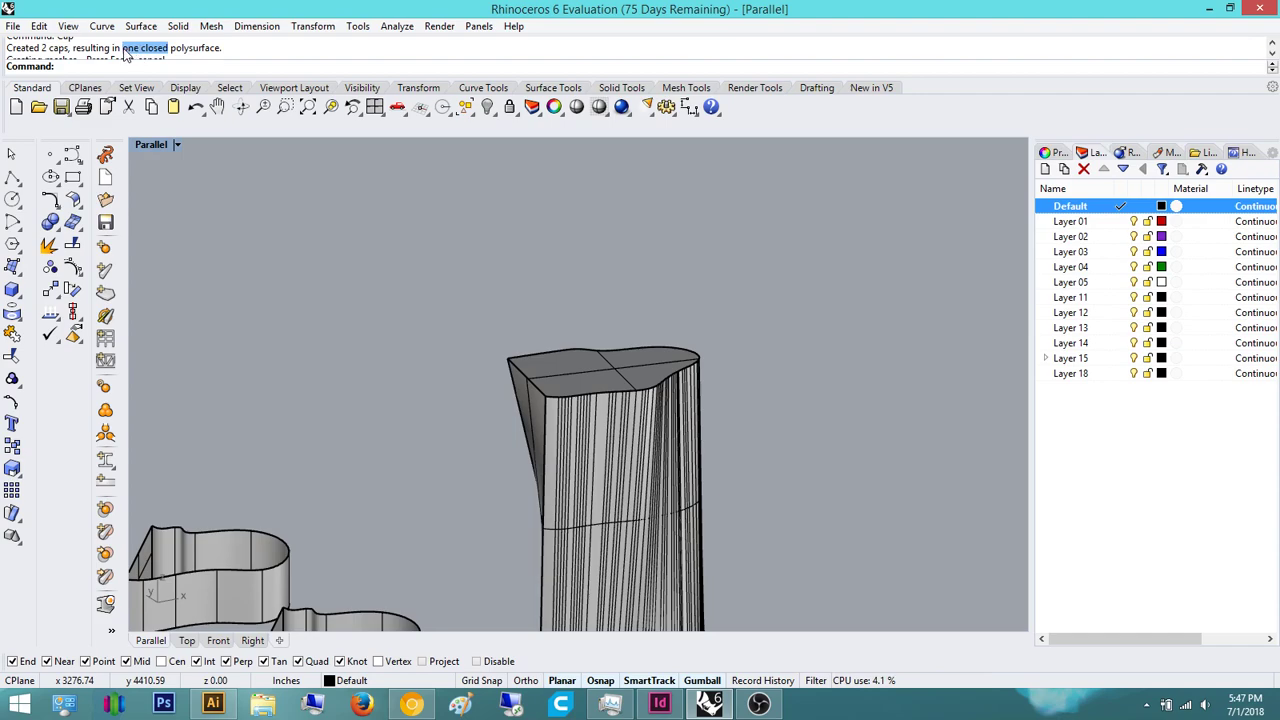
drag(222, 48, 122, 49)
- Analyze the capped tall form's edges with ShowEdges, displaying naked edges
right_drag(520, 380, 611, 482)
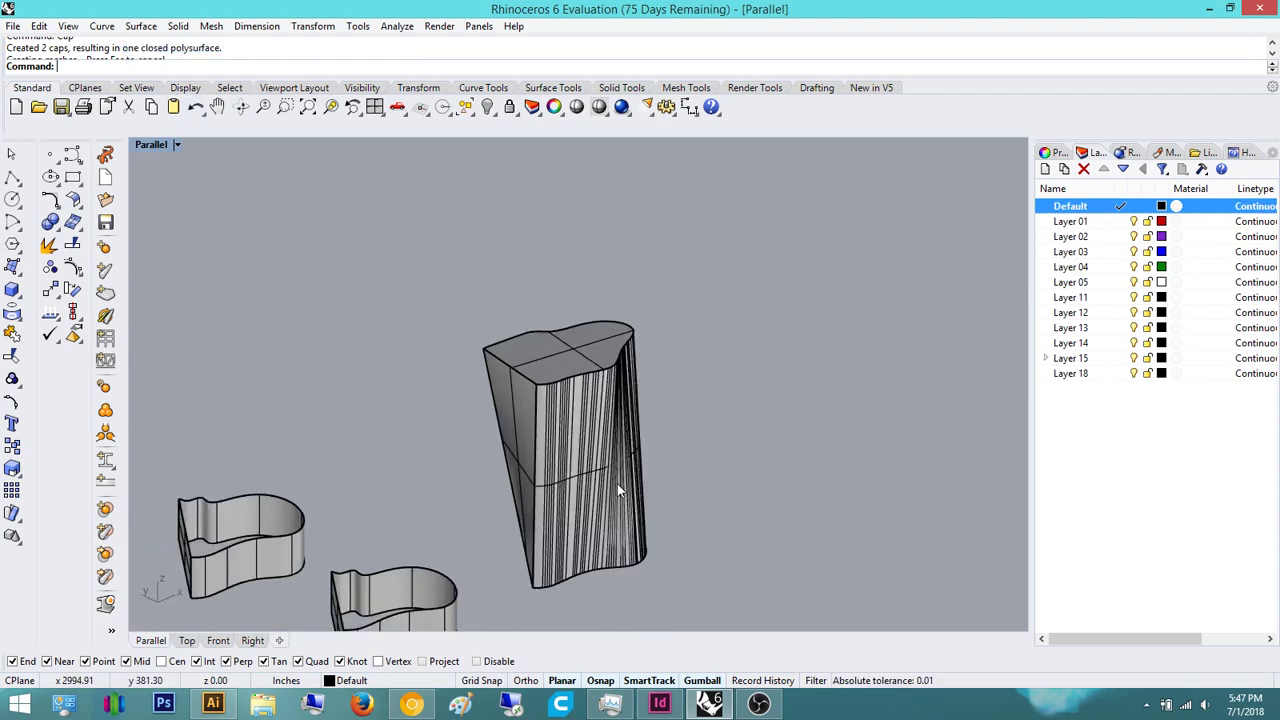
scroll(611, 482, up, 5)
click(400, 210)
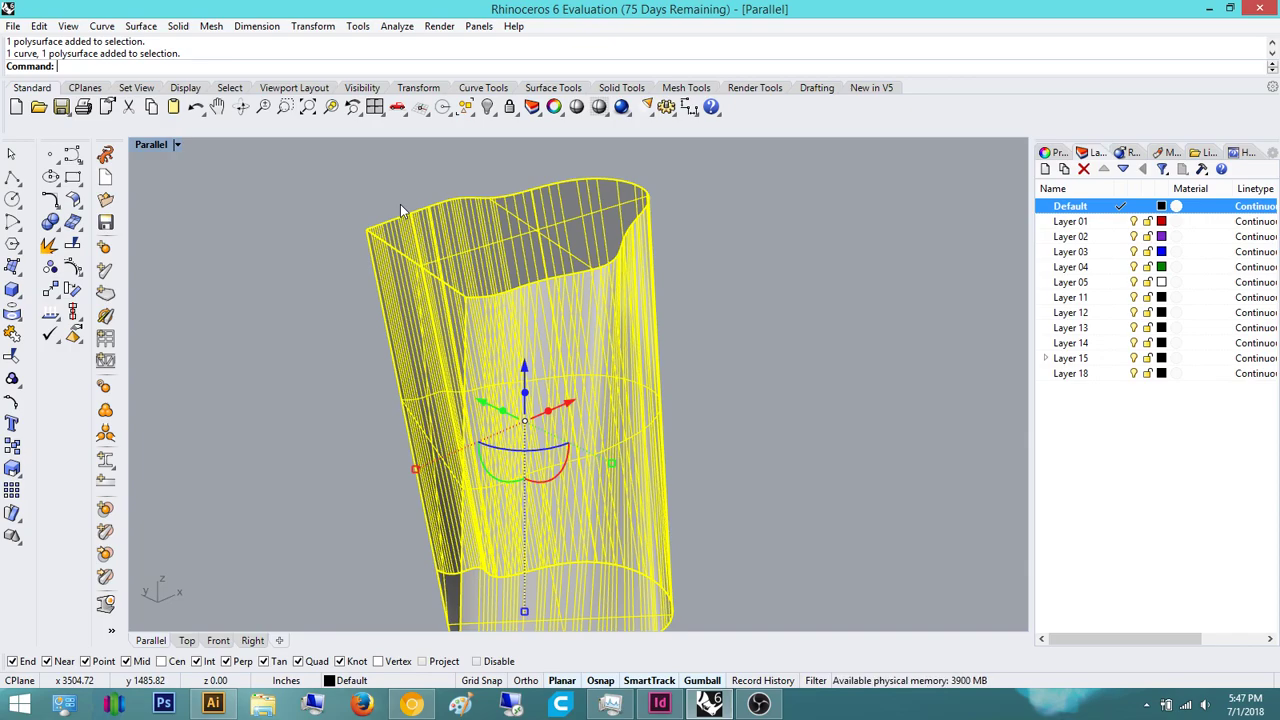
text(ShowEdges)
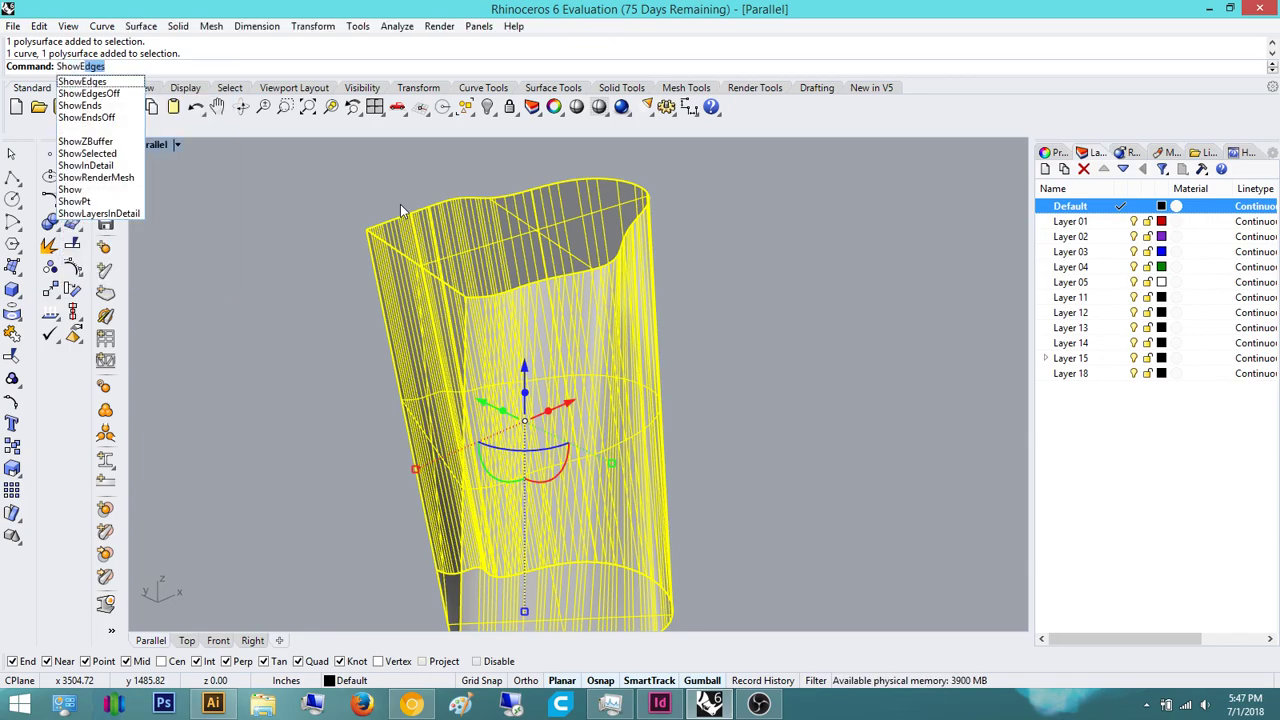
key(Return)
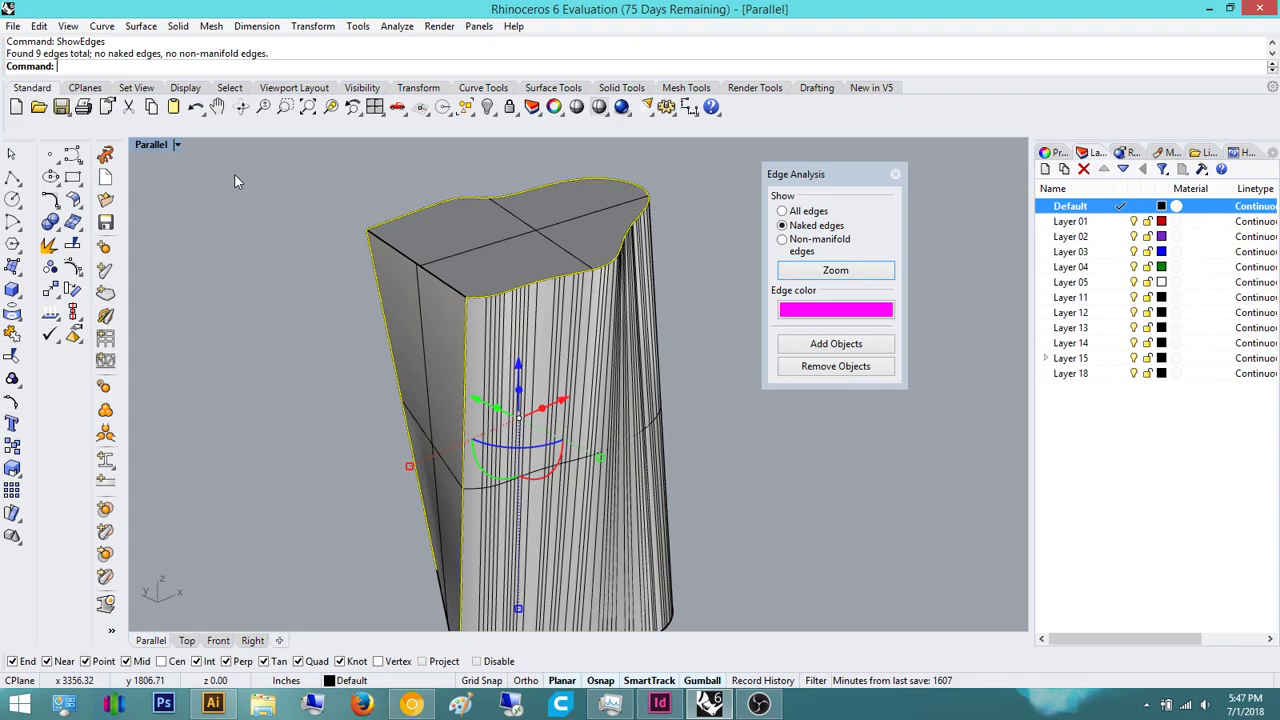
click(339, 193)
right_drag(472, 250, 480, 266)
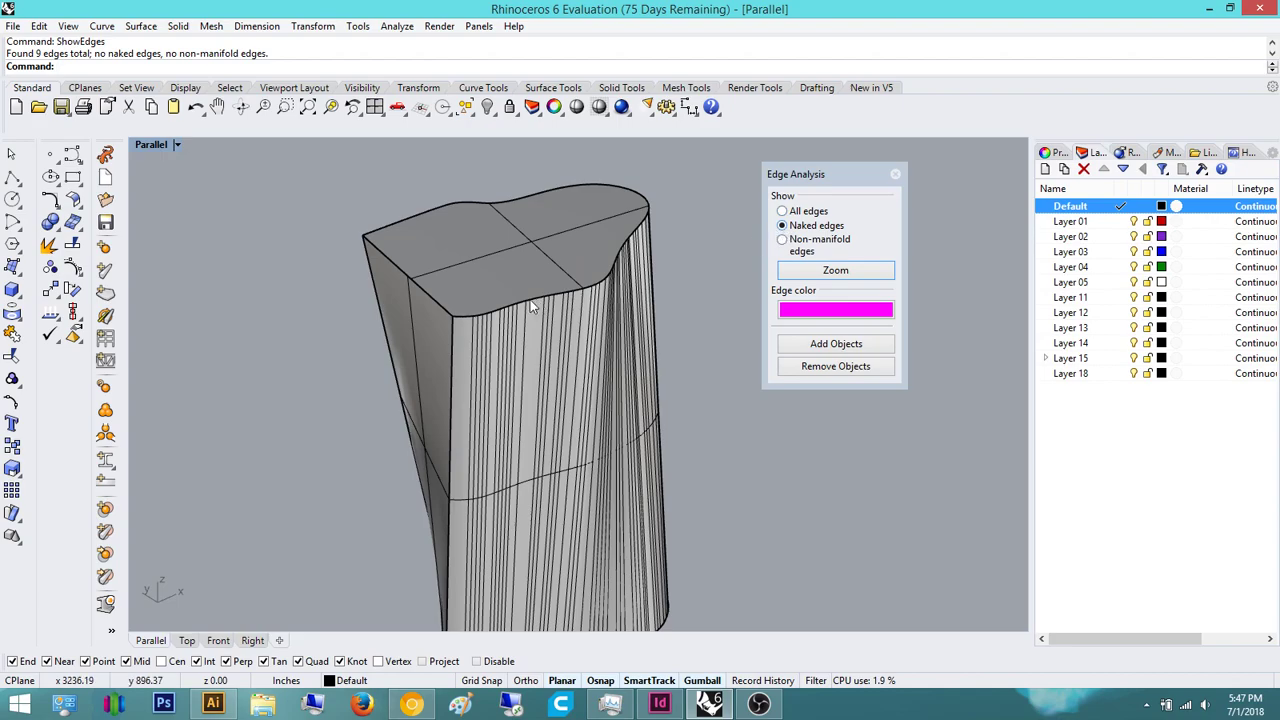
- Compare all edges, non-manifold edges and naked edges on the capped form, and close the edge analysis
click(782, 212)
click(578, 297)
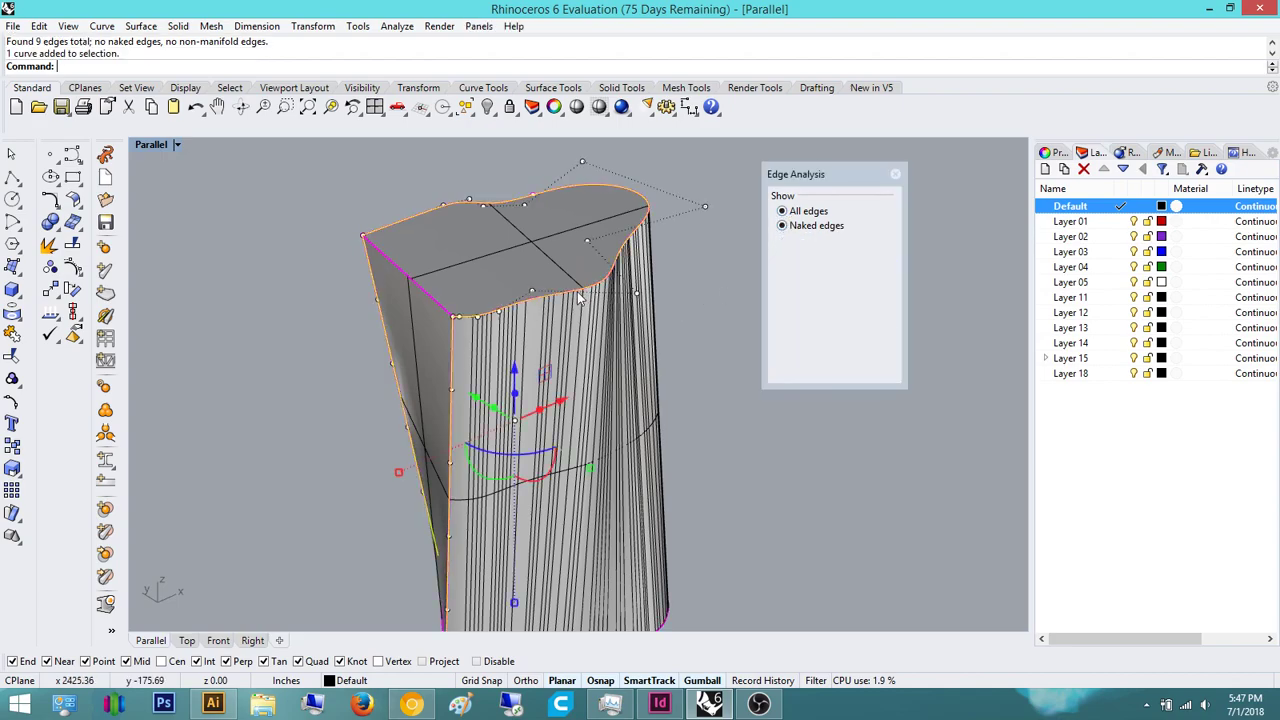
click(682, 160)
right_drag(517, 342, 572, 312)
click(784, 241)
right_drag(692, 226, 669, 243)
right_drag(560, 315, 546, 297)
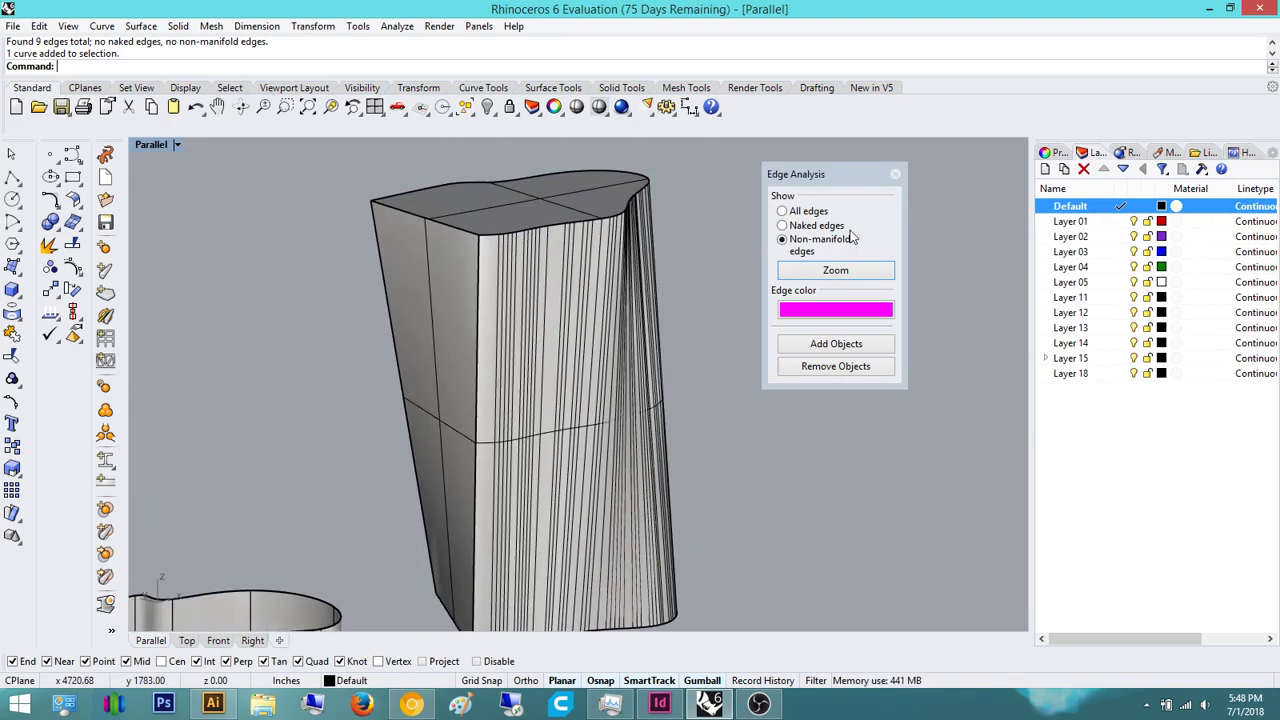
click(784, 225)
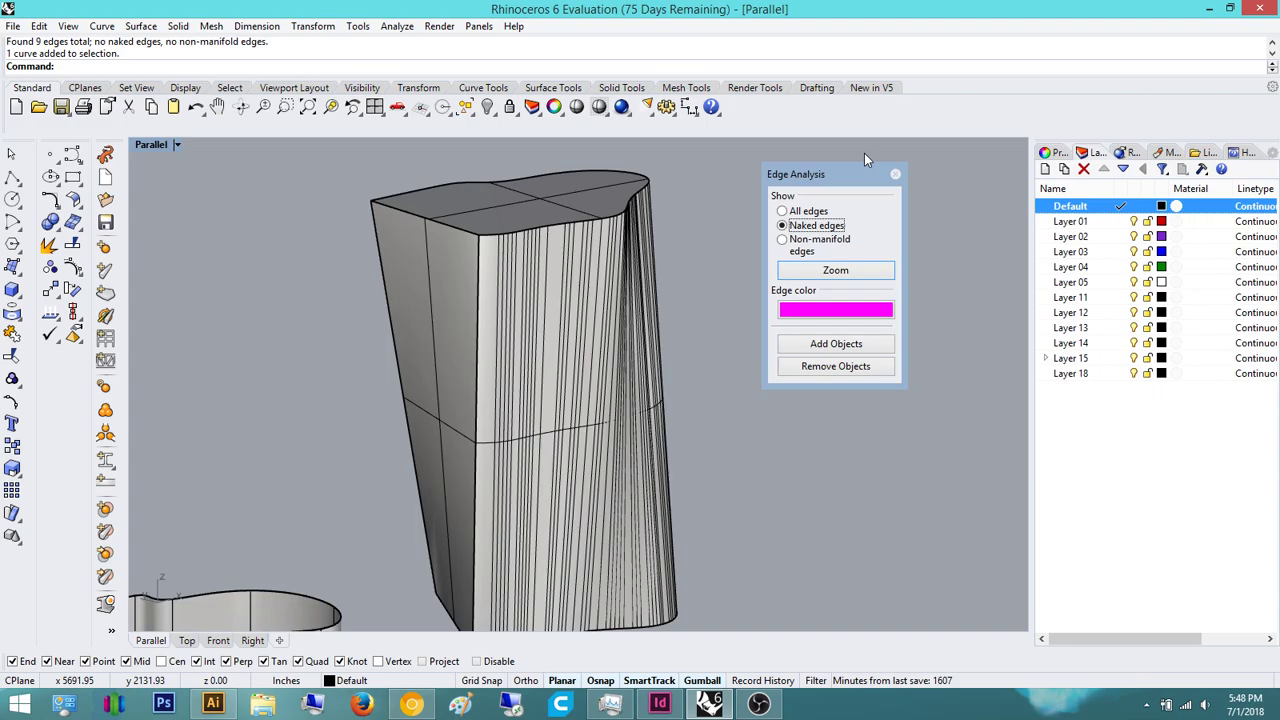
click(895, 174)
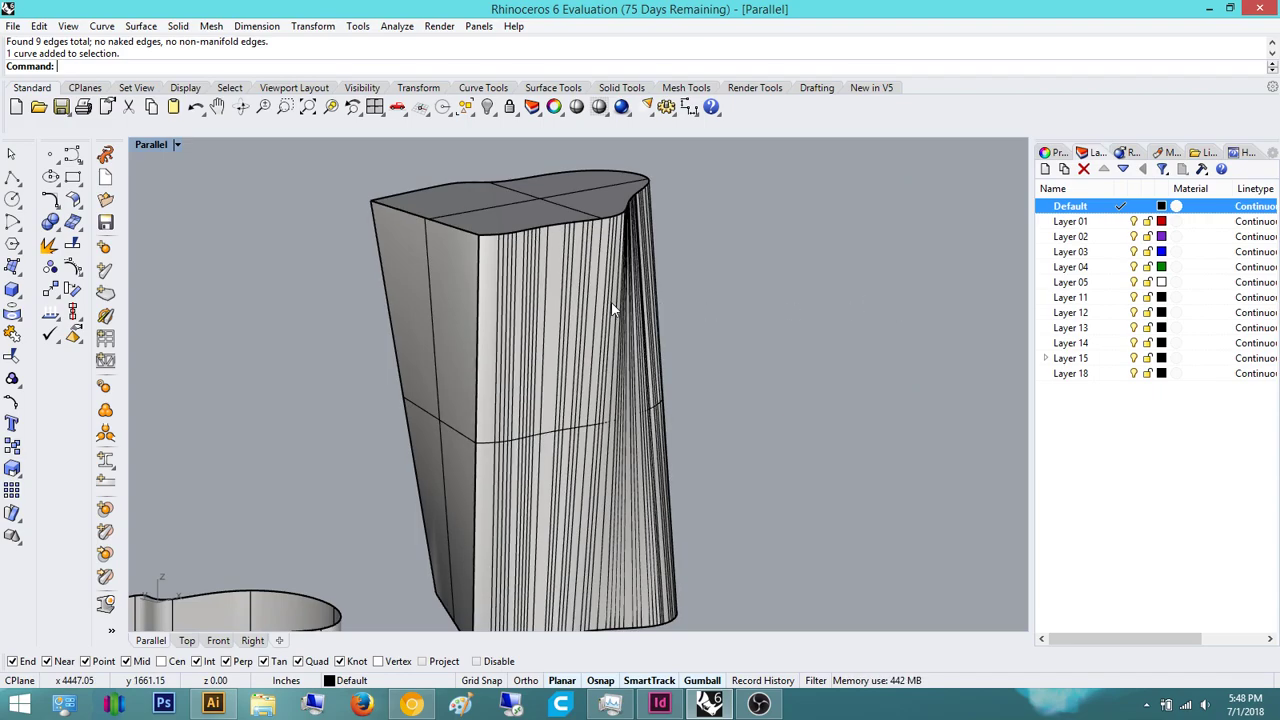
- Copy the uncapped tall form to the empty space beside the original
right_drag(612, 303, 621, 302)
click(606, 223)
click(832, 220)
right_drag(832, 220, 763, 238)
right_drag(374, 364, 545, 405)
scroll(407, 360, down, 8)
scroll(406, 370, down, 2)
scroll(601, 380, up, 6)
click(652, 330)
right_drag(668, 339, 580, 374)
scroll(652, 330, down, 8)
scroll(580, 374, up, 2)
text(Copy)
key(Return)
click(587, 369)
click(745, 382)
key(Return)
- Cap the original tall form, and inspect it beside the open copy
click(511, 286)
text(Cap)
key(Return)
right_drag(728, 331, 591, 371)
scroll(589, 372, up, 9)
click(724, 362)
right_drag(724, 362, 800, 362)
click(800, 362)
scroll(601, 366, up, 8)
right_drag(601, 366, 556, 293)
scroll(566, 436, down, 6)
- Draw a sloping line in the Front view across the open copy's upper part, extending beyond both sides
click(218, 640)
scroll(487, 368, down, 5)
scroll(550, 350, up, 5)
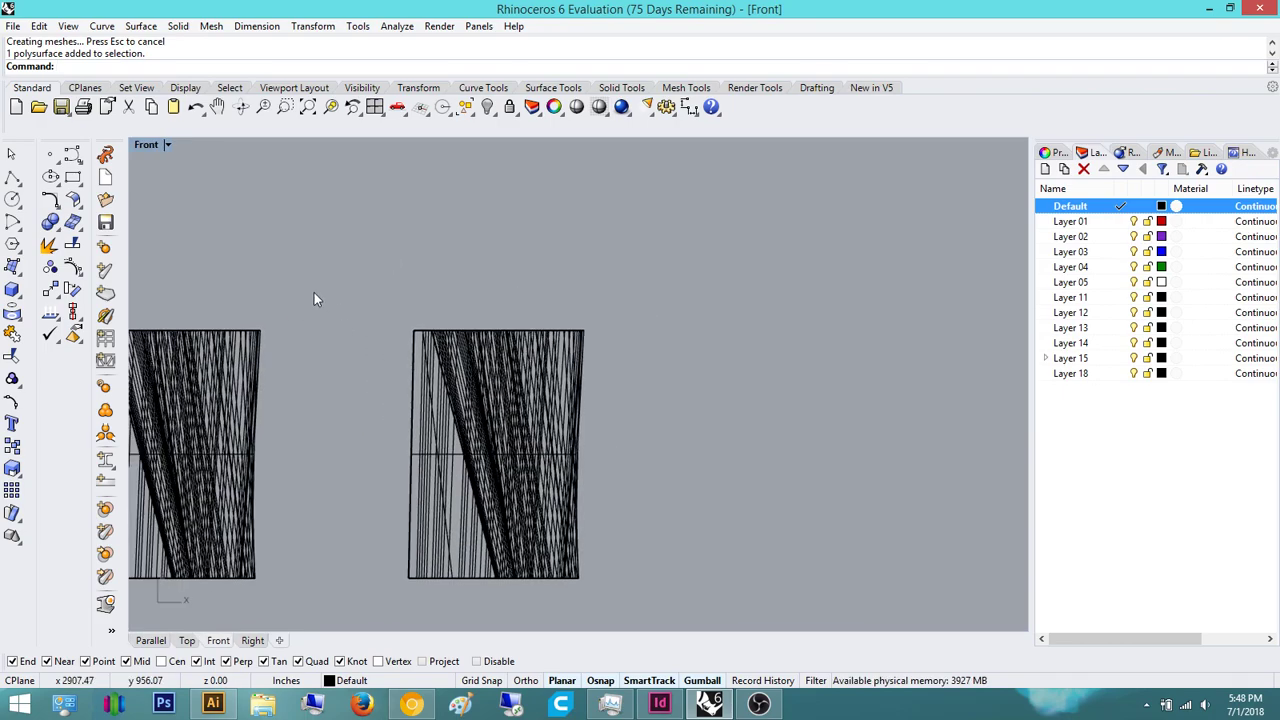
text(line)
key(Return)
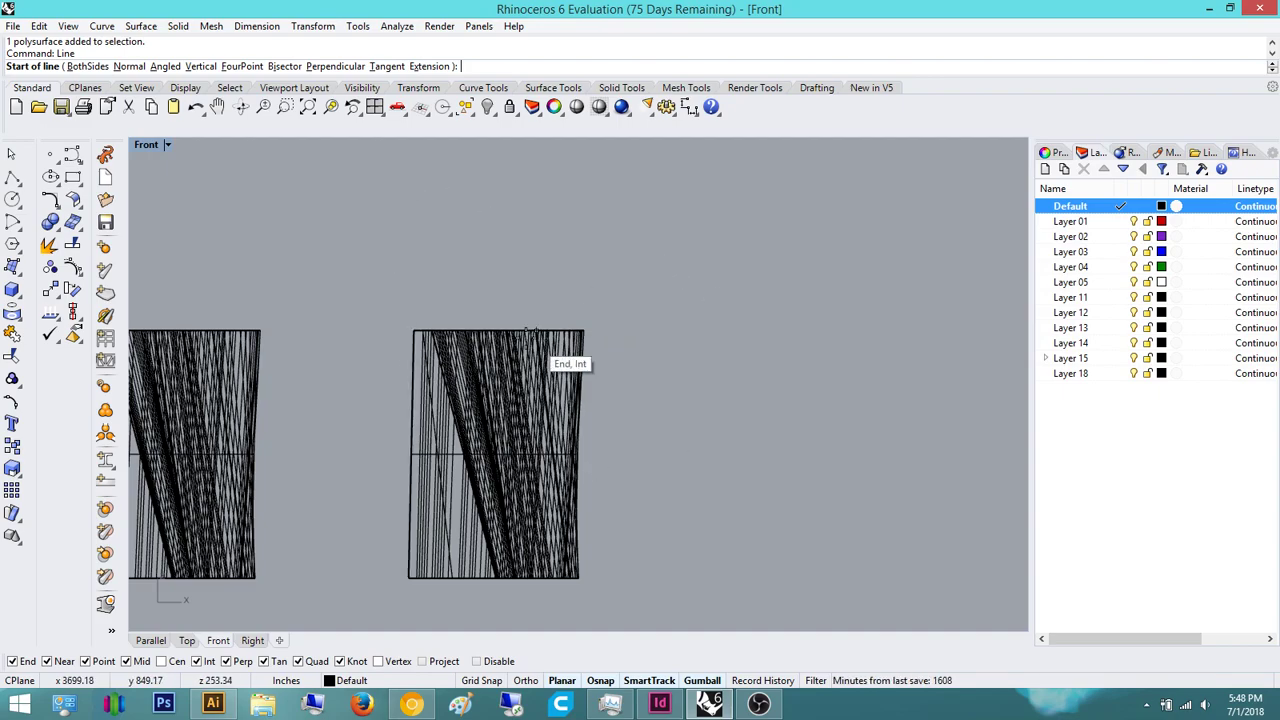
click(301, 296)
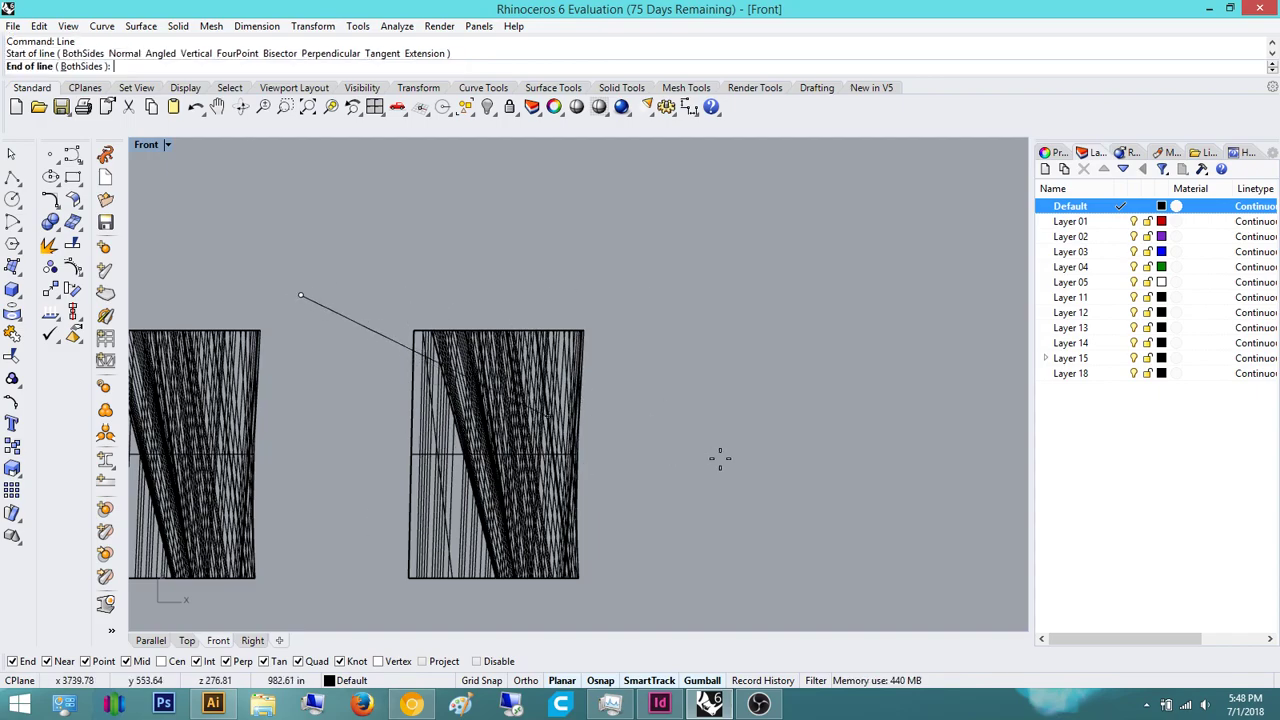
click(770, 472)
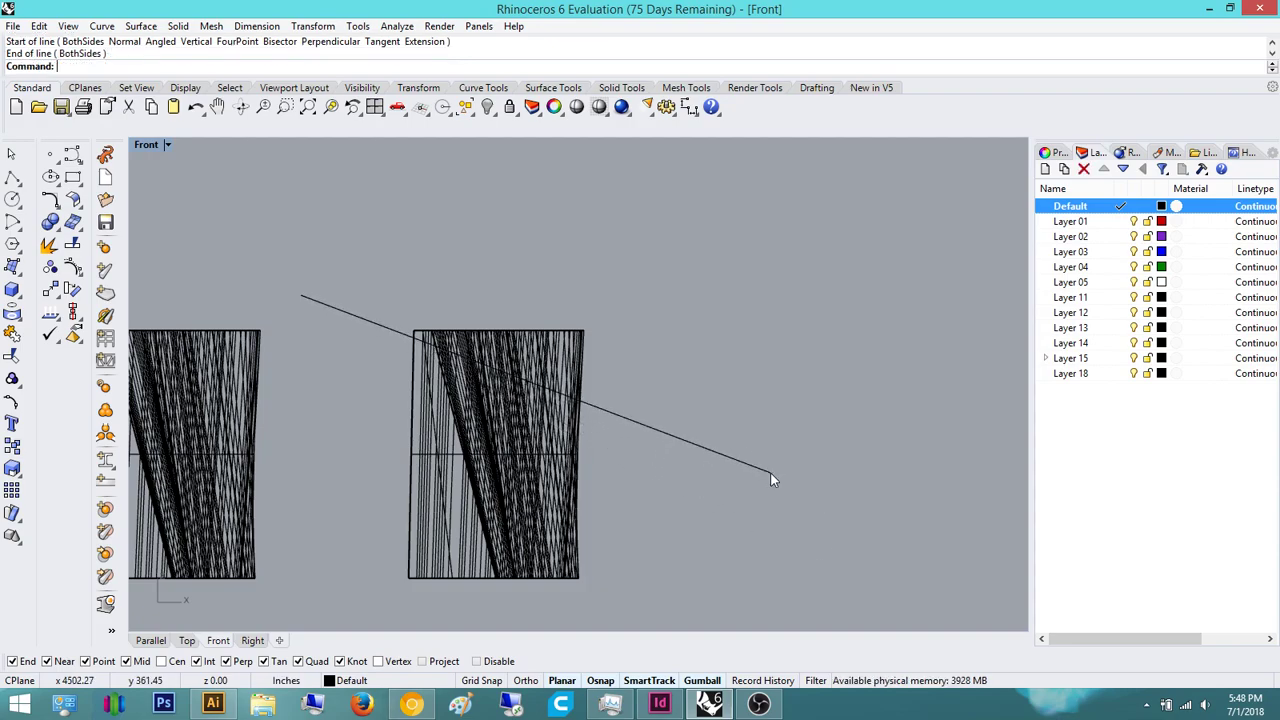
click(410, 335)
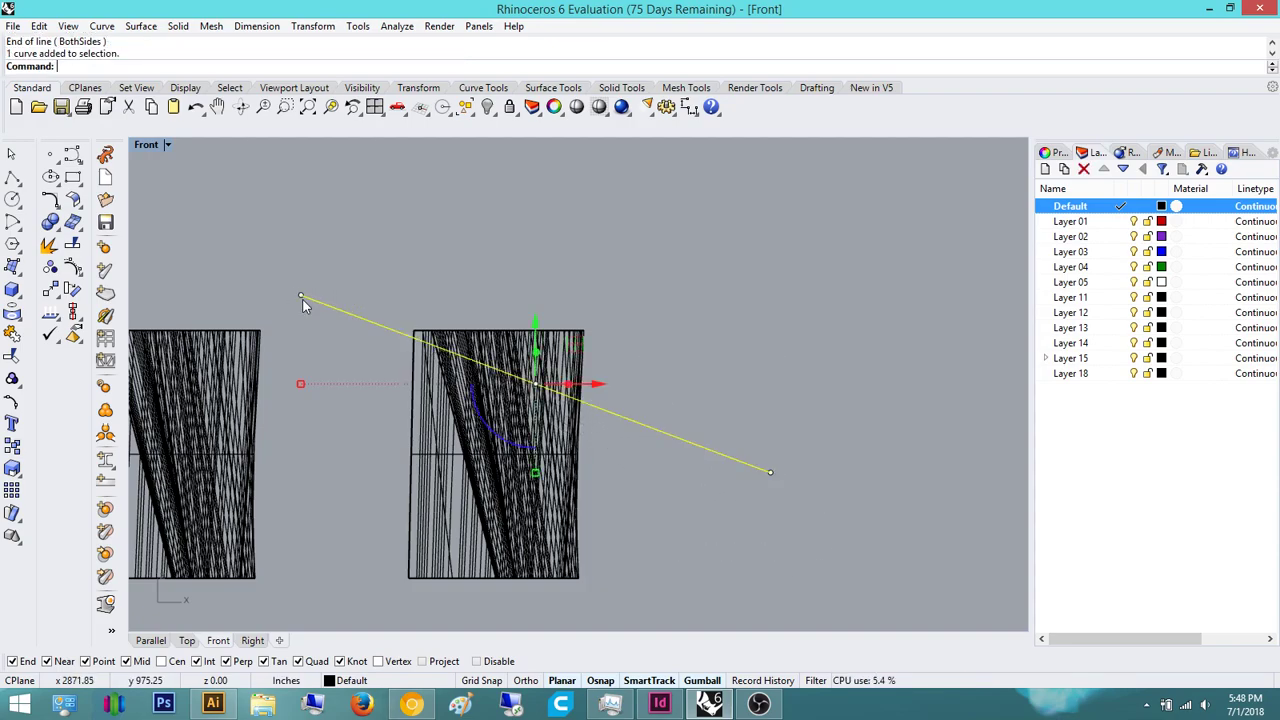
key(Escape)
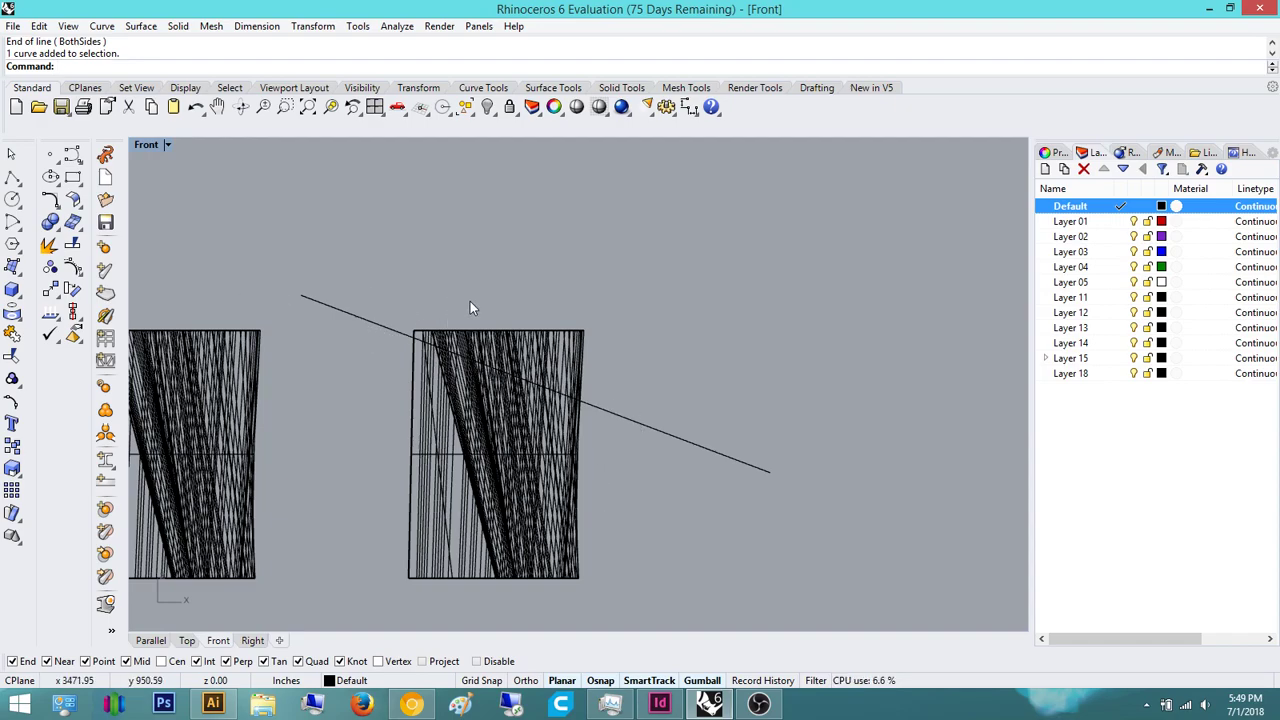
- Select the sloping line, start extruding it with ExtrudeCrv, and check the preview's direction in the Parallel and Top views
drag(862, 598, 686, 395)
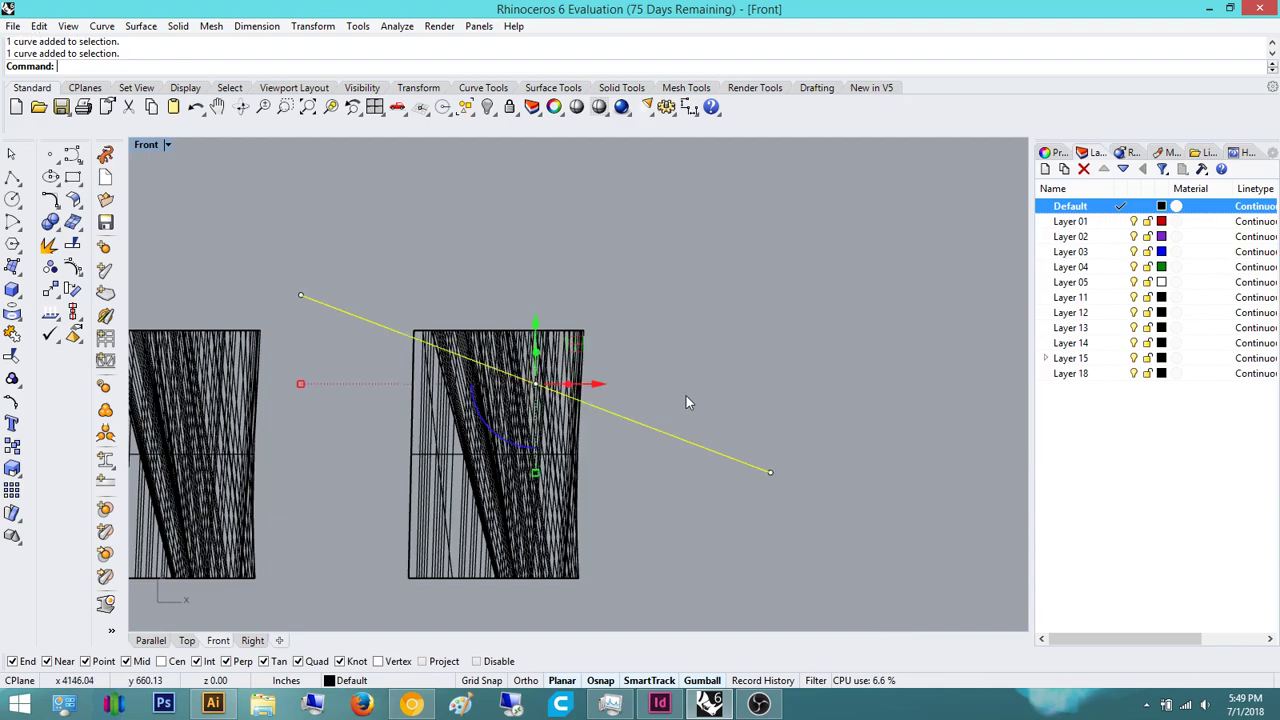
drag(783, 511, 672, 404)
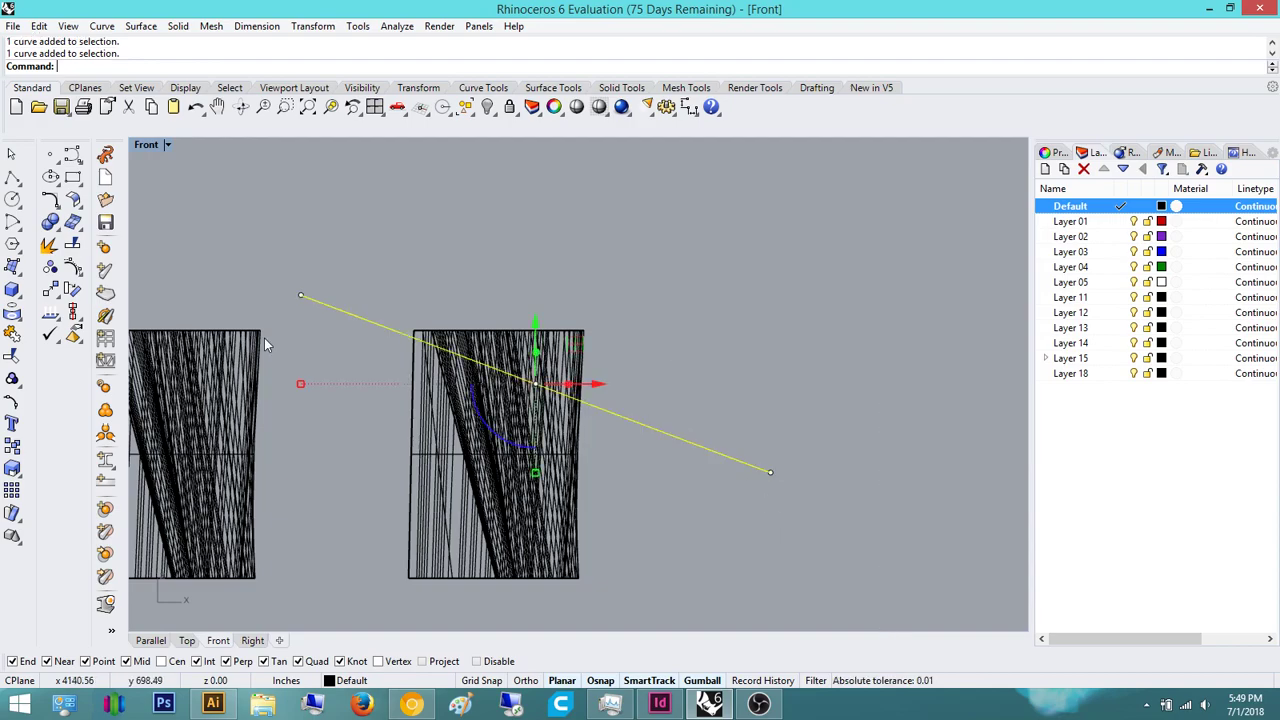
click(315, 319)
click(700, 446)
click(151, 640)
right_drag(716, 318, 697, 342)
scroll(697, 342, down, 7)
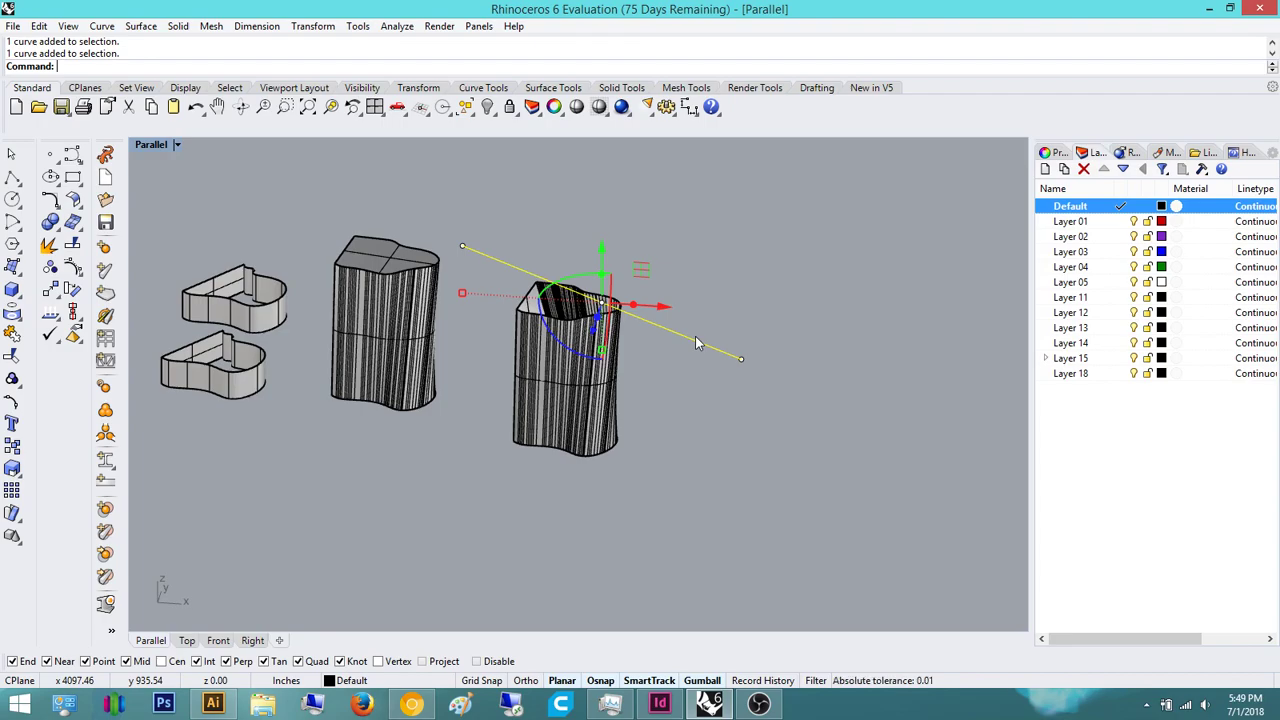
text(ExtrudeCrv)
key(Return)
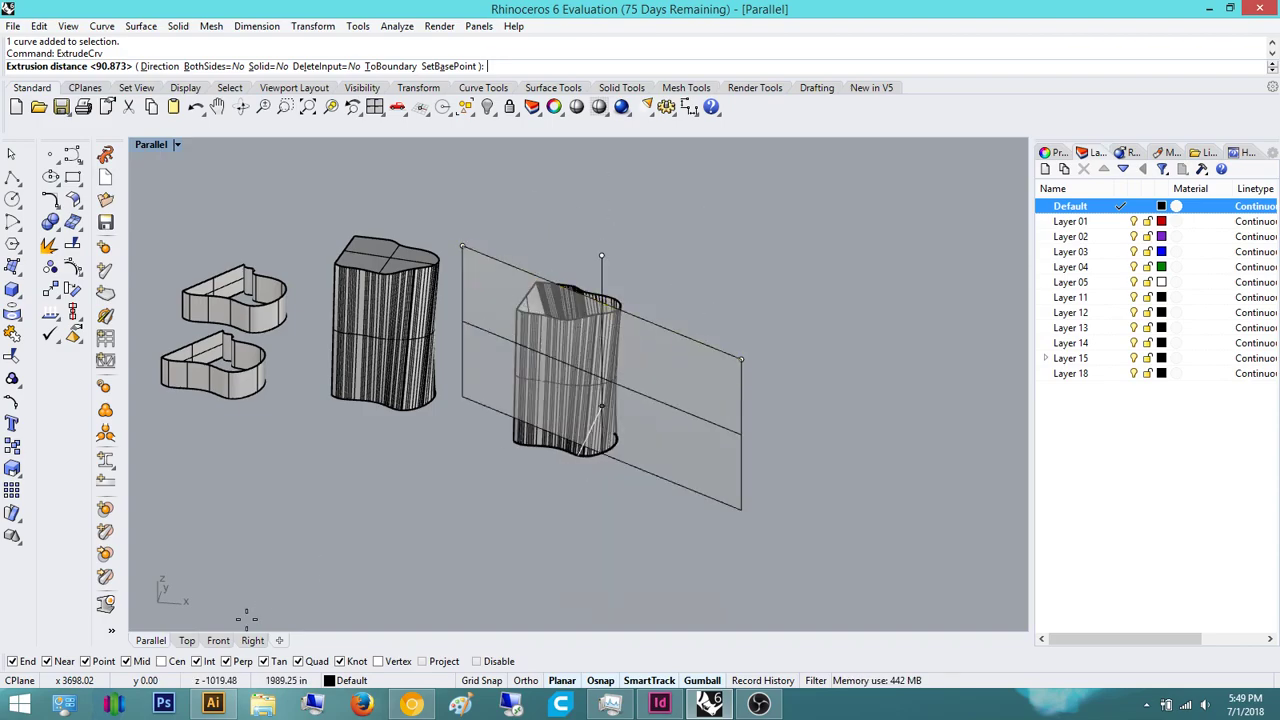
click(187, 640)
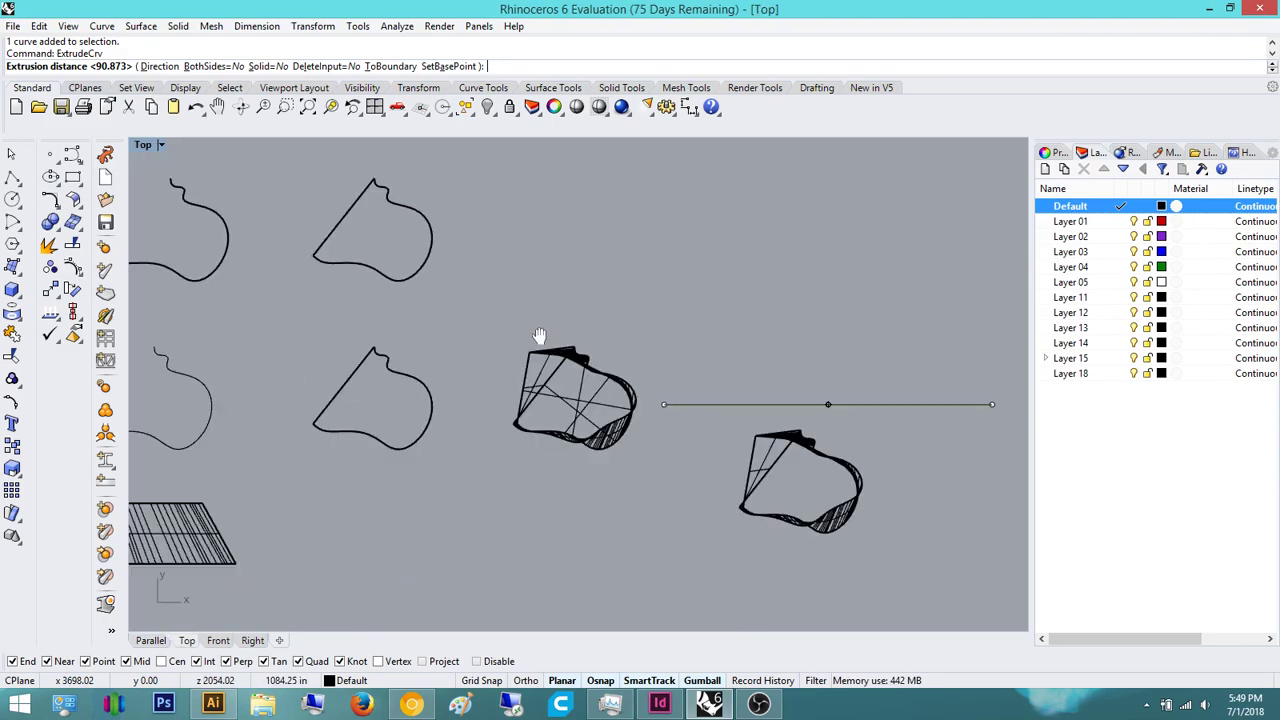
right_drag(556, 348, 473, 322)
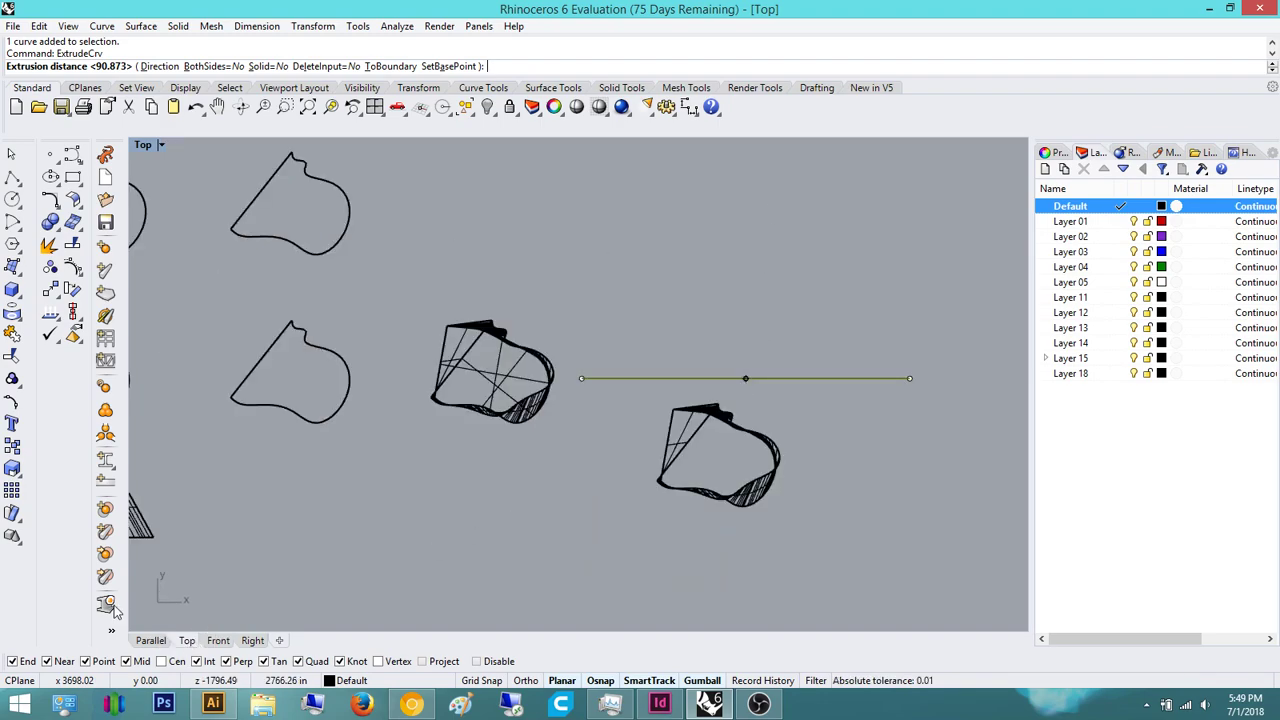
click(151, 640)
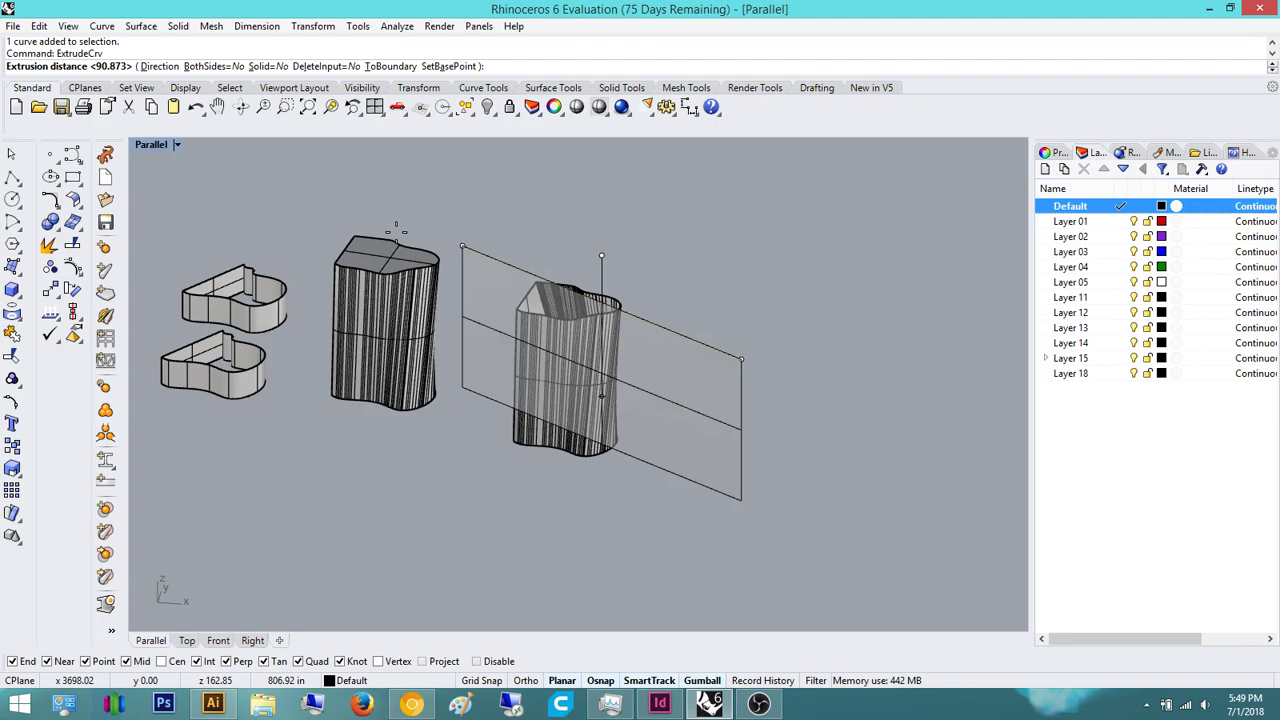
- Set the extrusion direction horizontally from the line's end in plan, and extrude the surface past the open form's far side
click(156, 67)
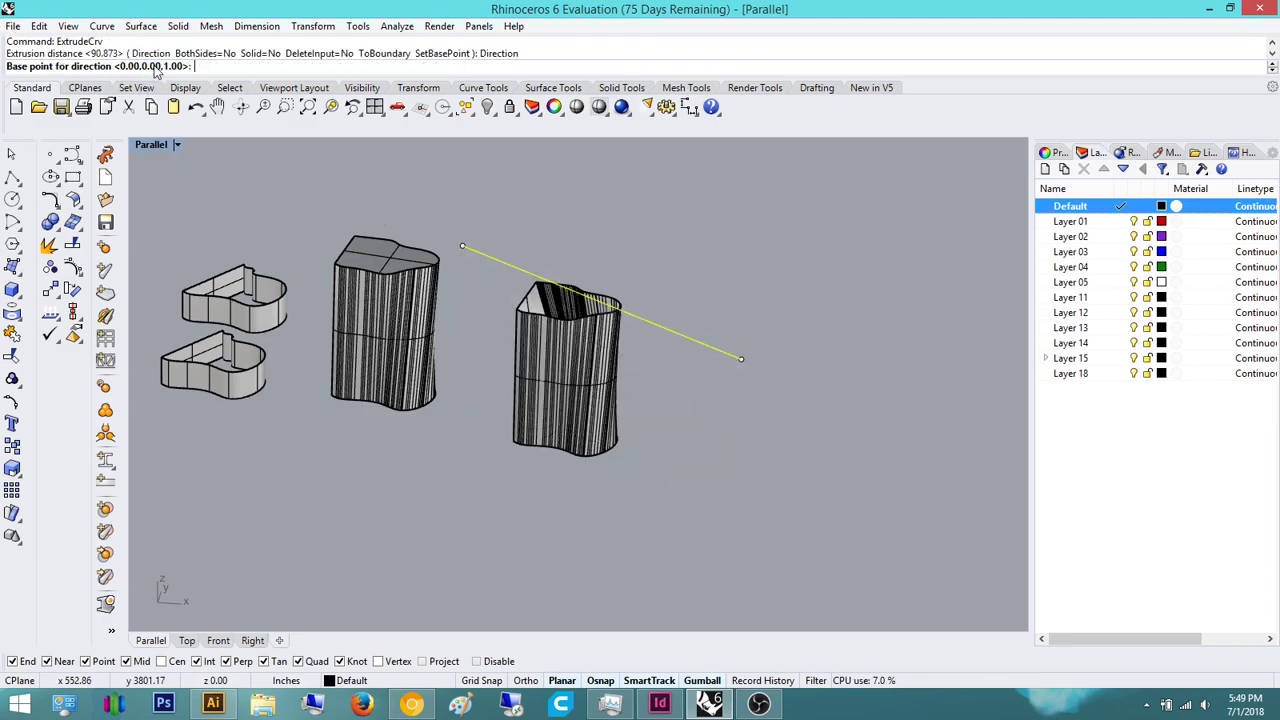
click(745, 357)
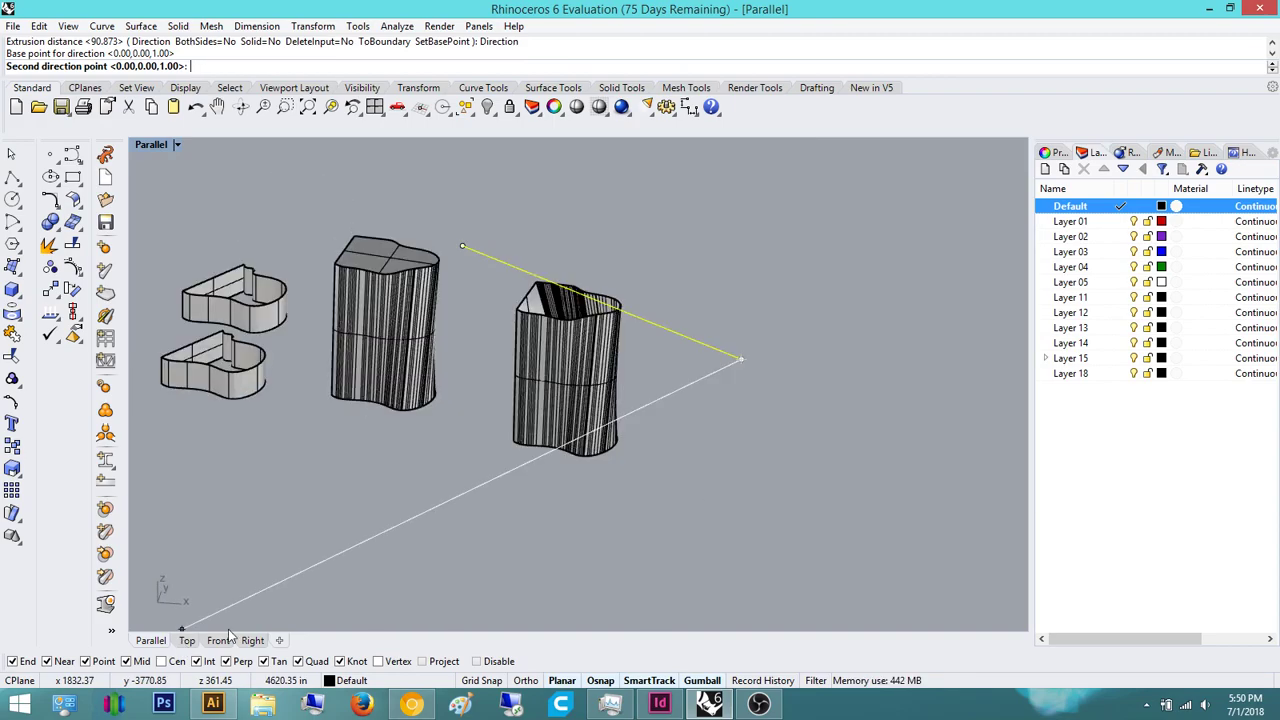
click(187, 640)
right_drag(903, 480, 786, 453)
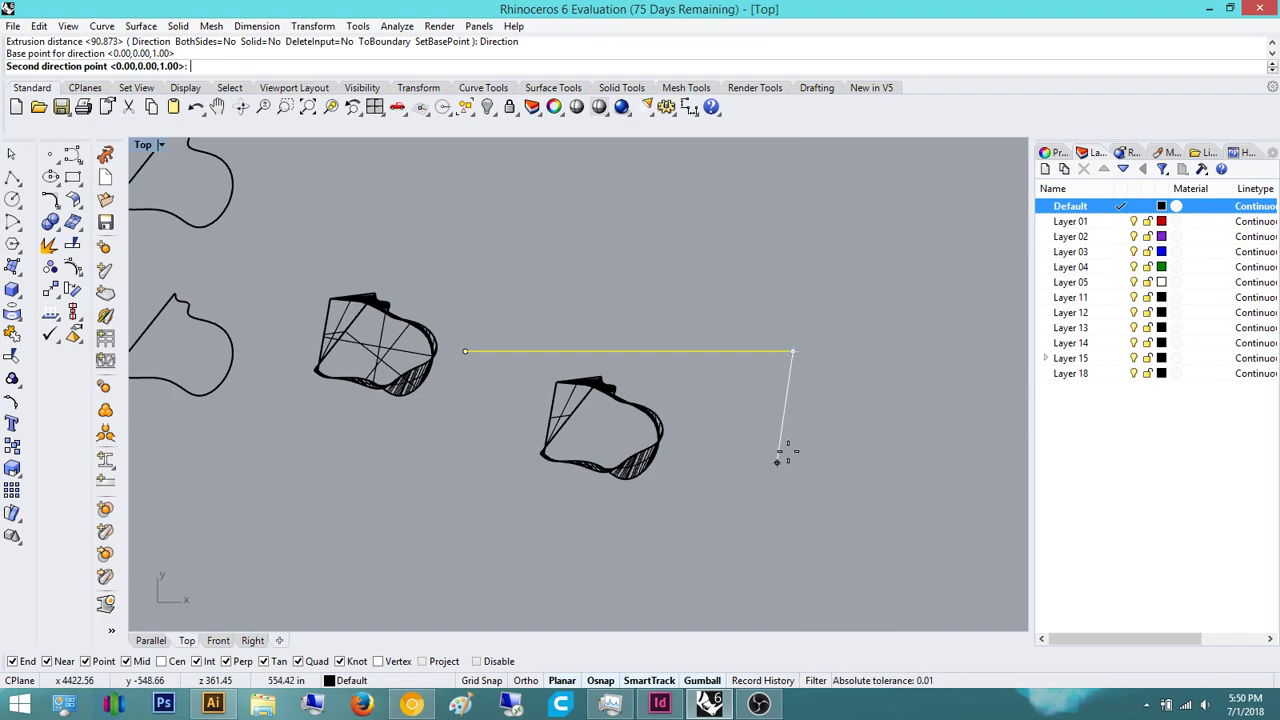
click(791, 478)
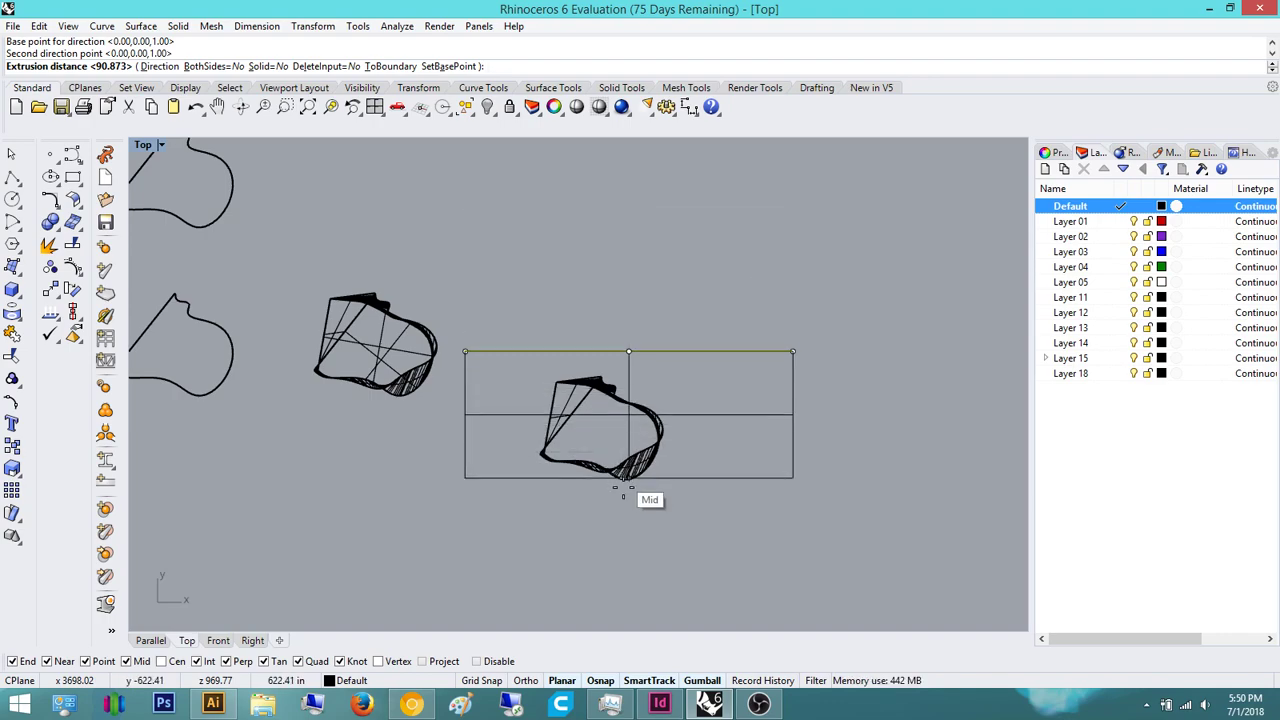
click(788, 531)
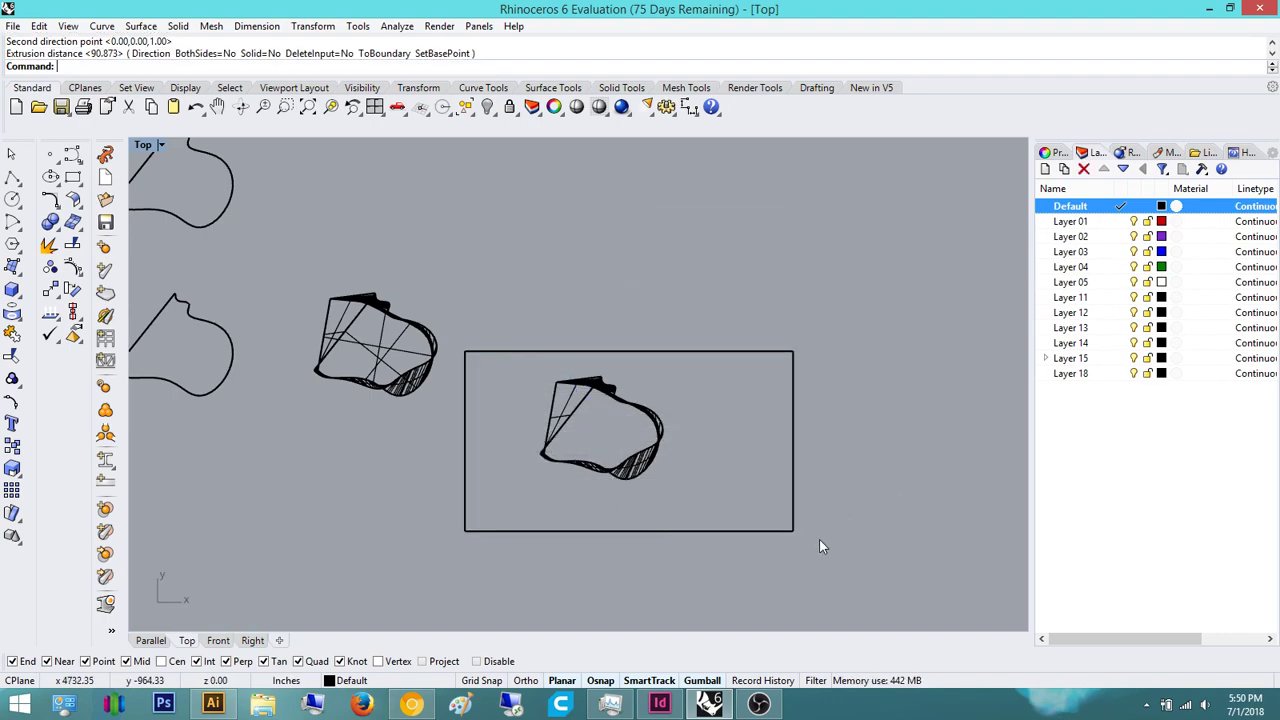
- Inspect the extruded sloping surface passing through the open form in the Parallel view
click(668, 533)
click(151, 640)
right_drag(470, 520, 545, 490)
click(767, 280)
right_drag(680, 365, 683, 226)
scroll(629, 423, up, 7)
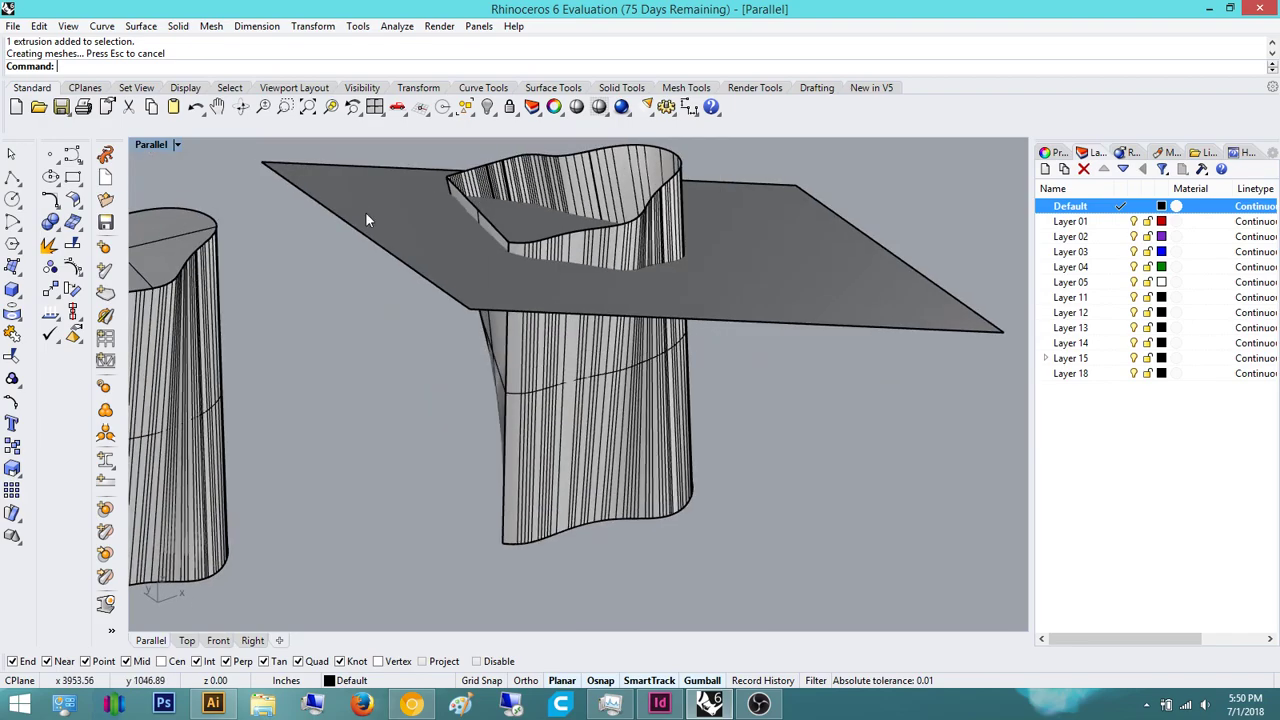
- Select the open form and the sloping surface in turn, and examine how they intersect from several angles
click(642, 368)
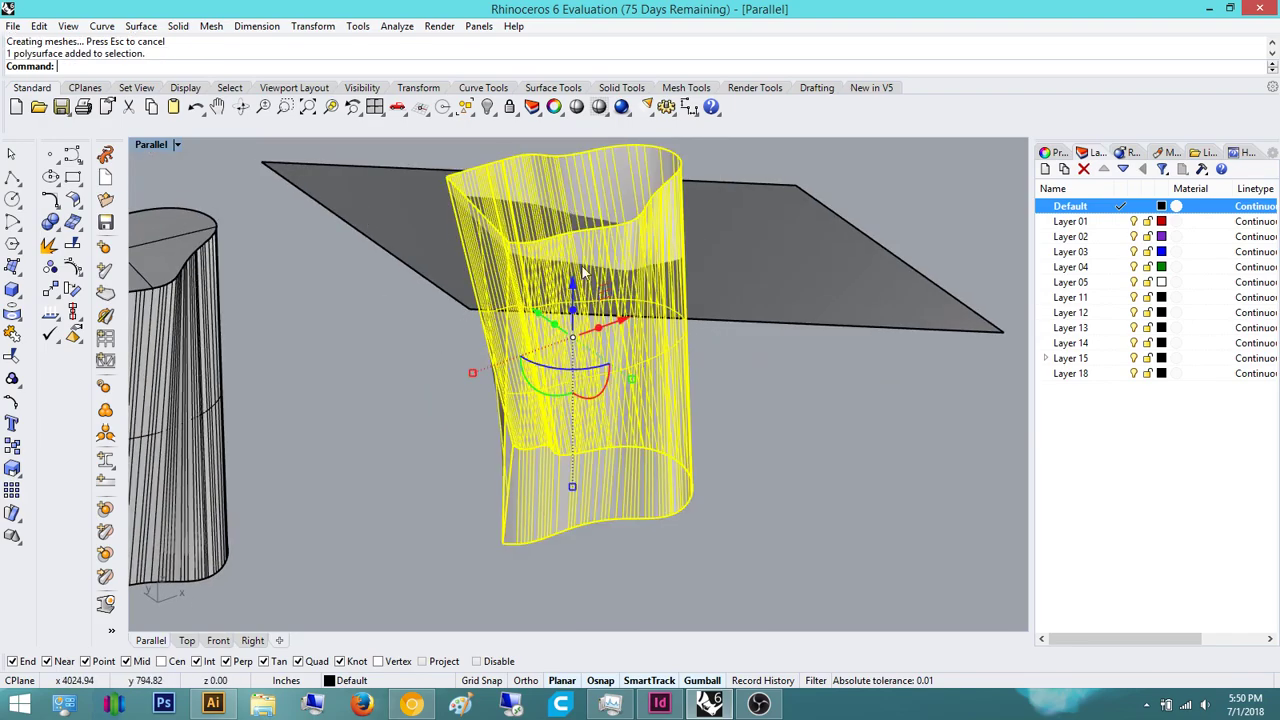
click(711, 444)
right_drag(711, 444, 562, 331)
click(562, 332)
click(739, 254)
click(788, 462)
right_drag(788, 462, 530, 408)
click(511, 403)
click(724, 300)
click(739, 476)
right_drag(739, 476, 624, 422)
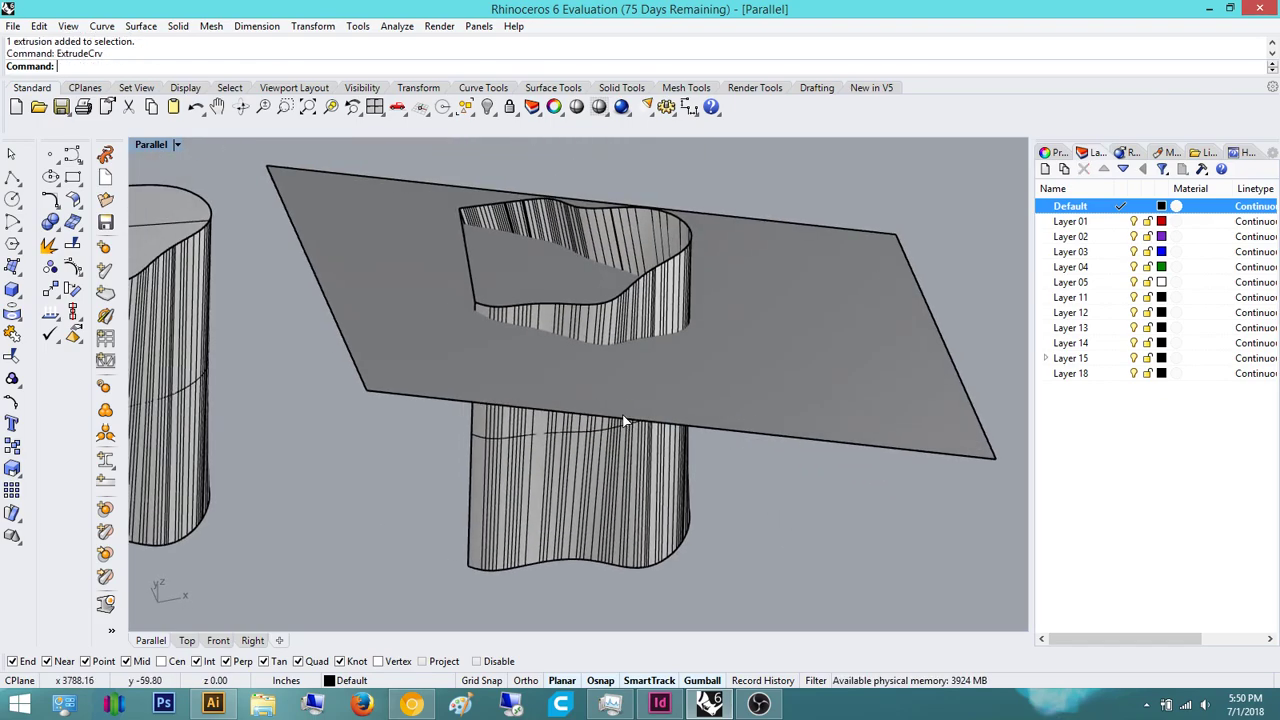
key(Escape)
- Start the Split command and examine the curves, open extrusions, capped form and sloping surface across the scene
right_drag(704, 460, 753, 543)
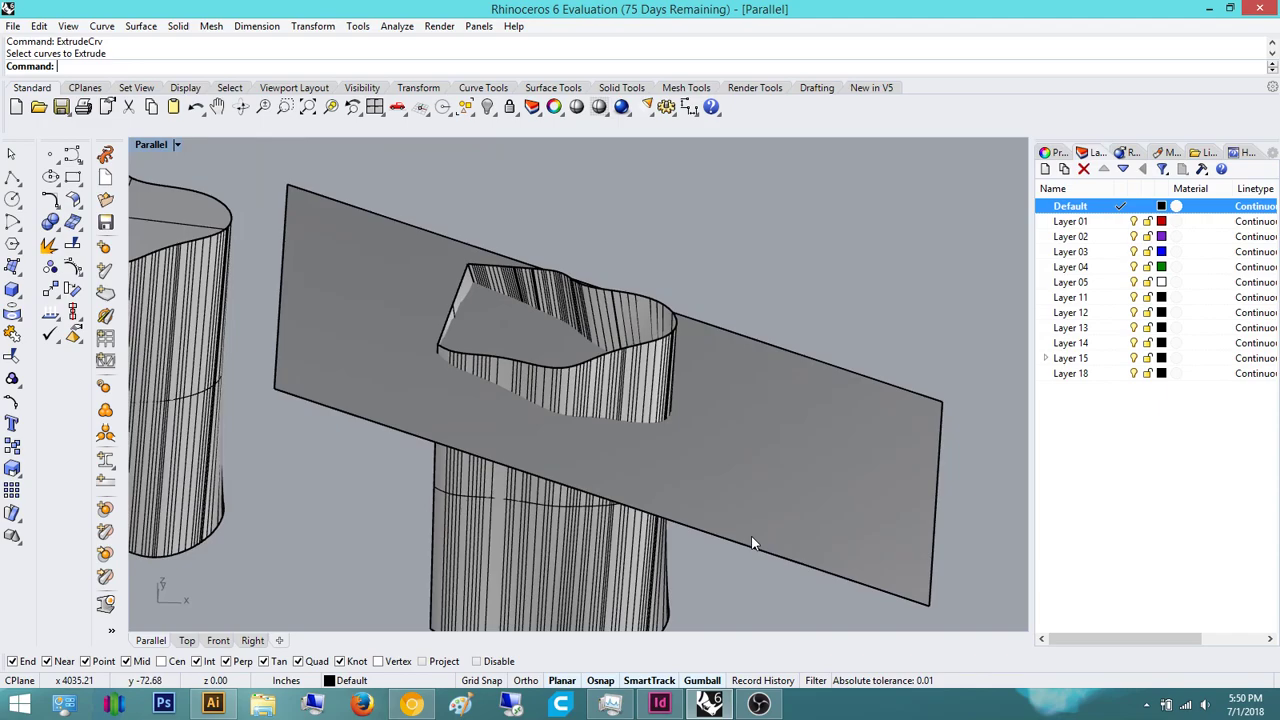
text(Split)
key(Return)
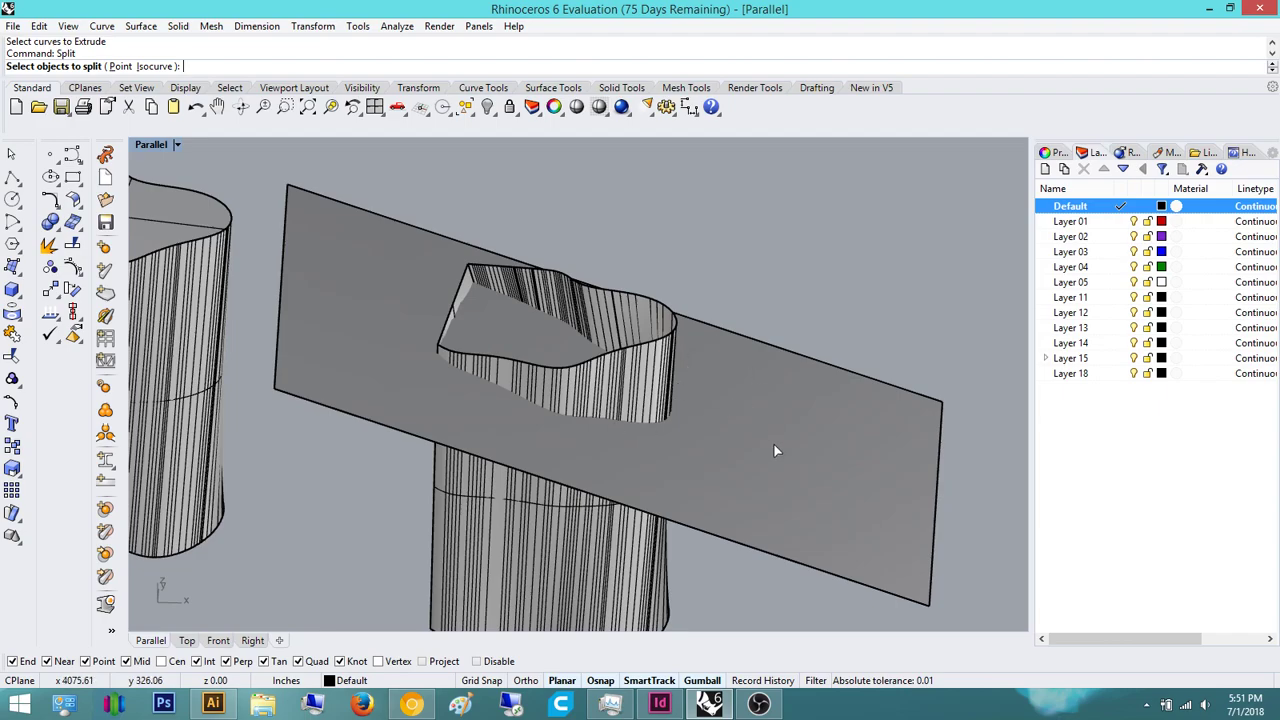
scroll(370, 450, down, 4)
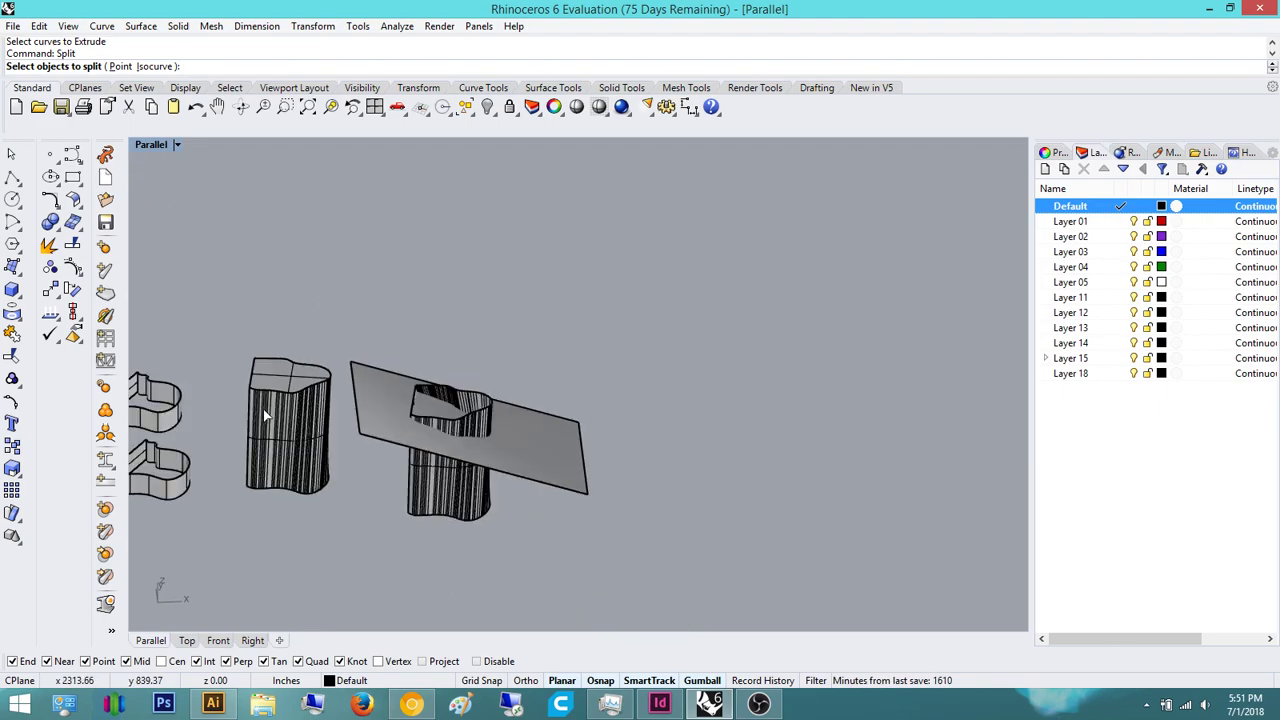
scroll(260, 409, up, 3)
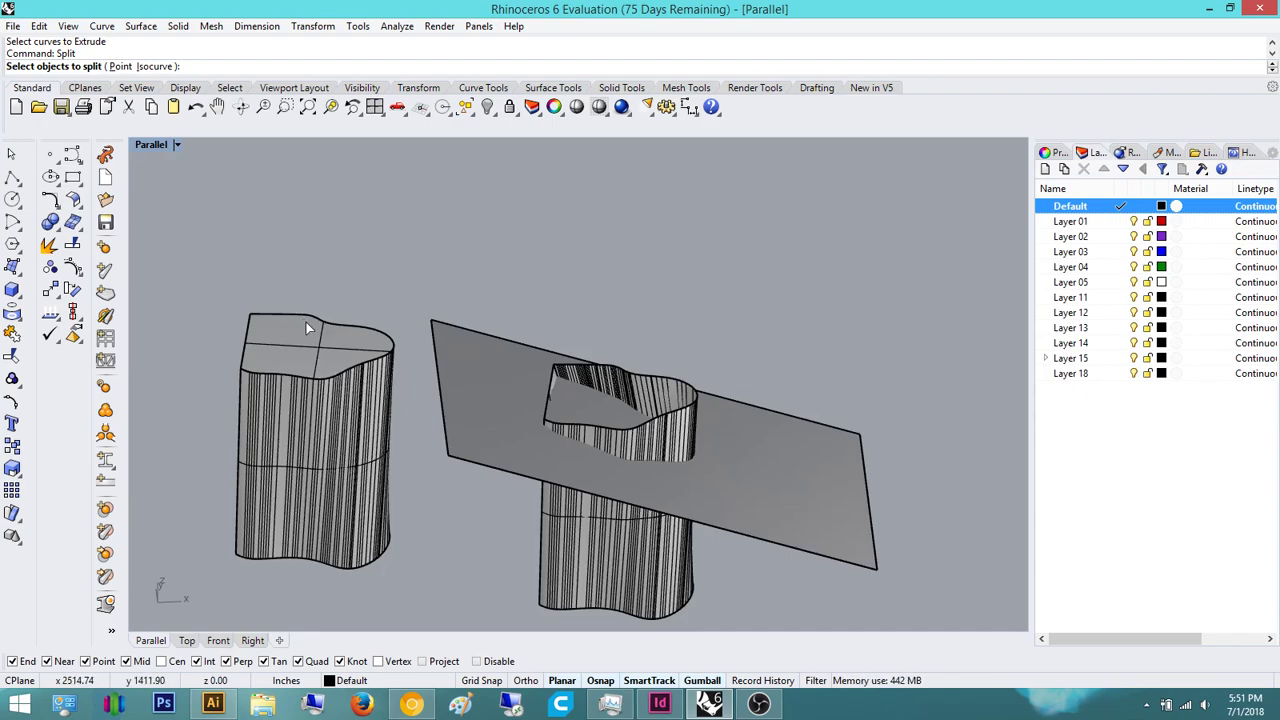
scroll(503, 370, down, 4)
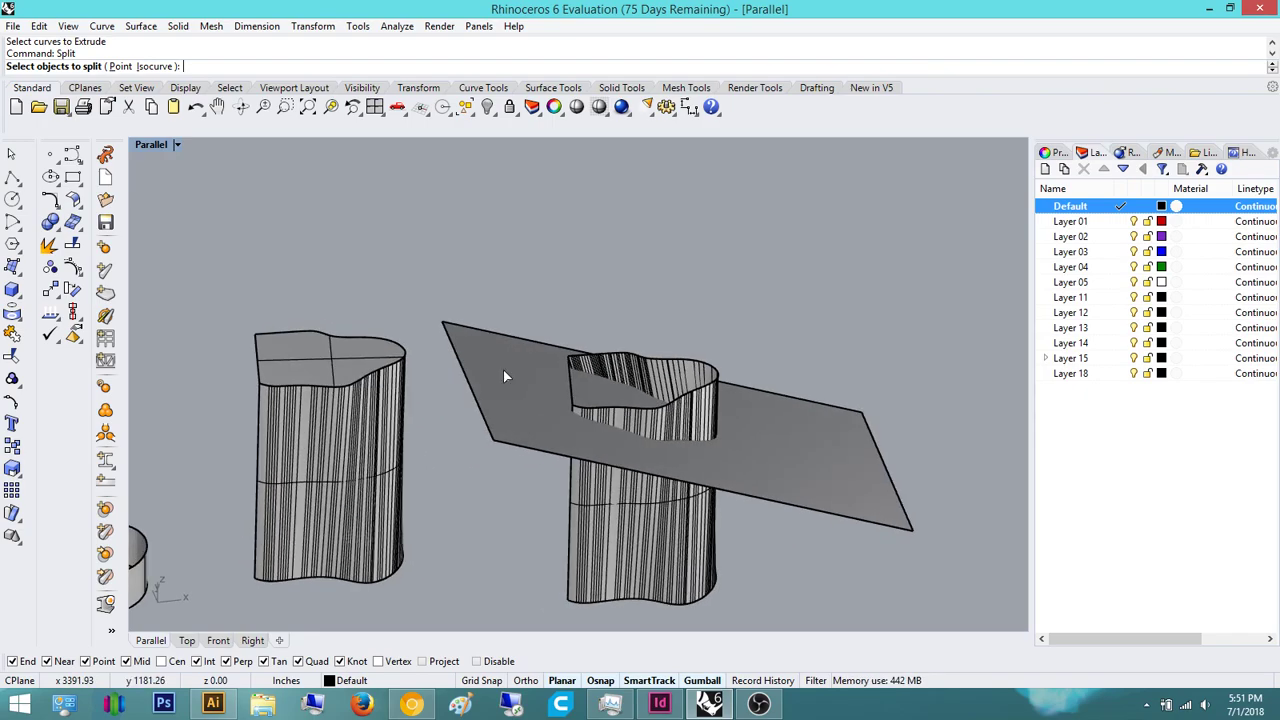
scroll(319, 463, up, 4)
scroll(319, 465, up, 3)
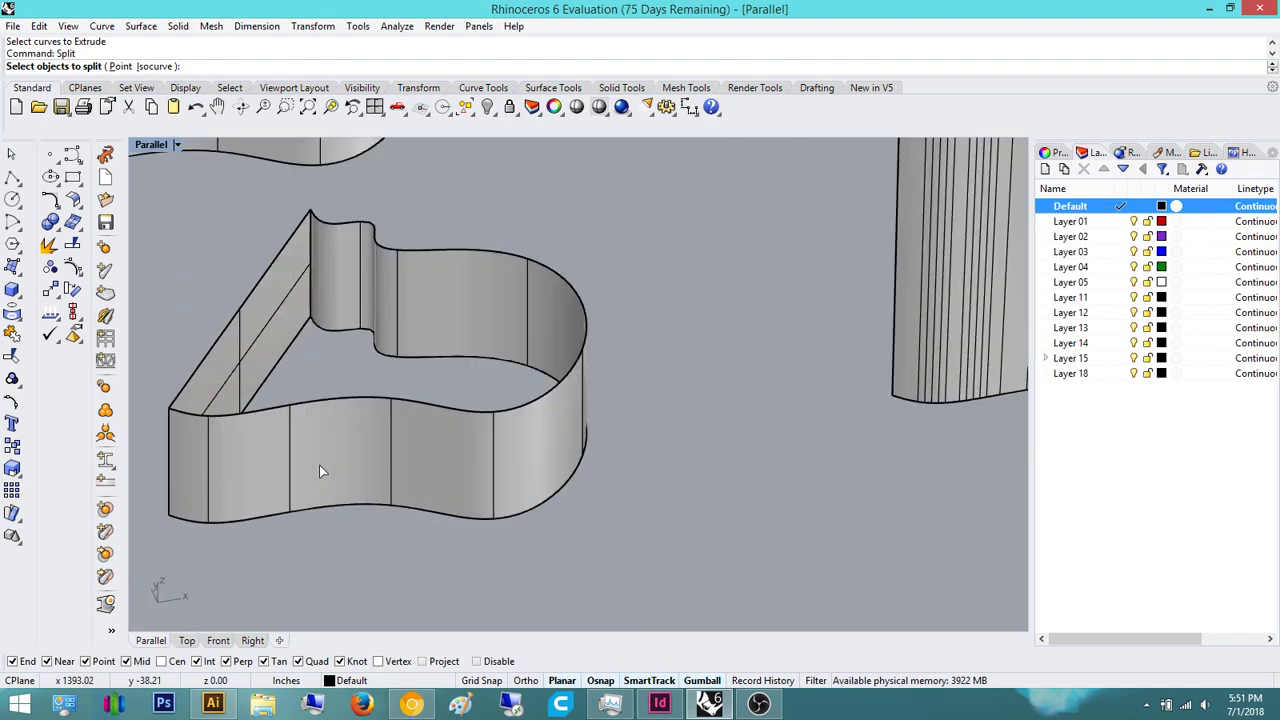
scroll(283, 443, down, 8)
scroll(243, 462, up, 5)
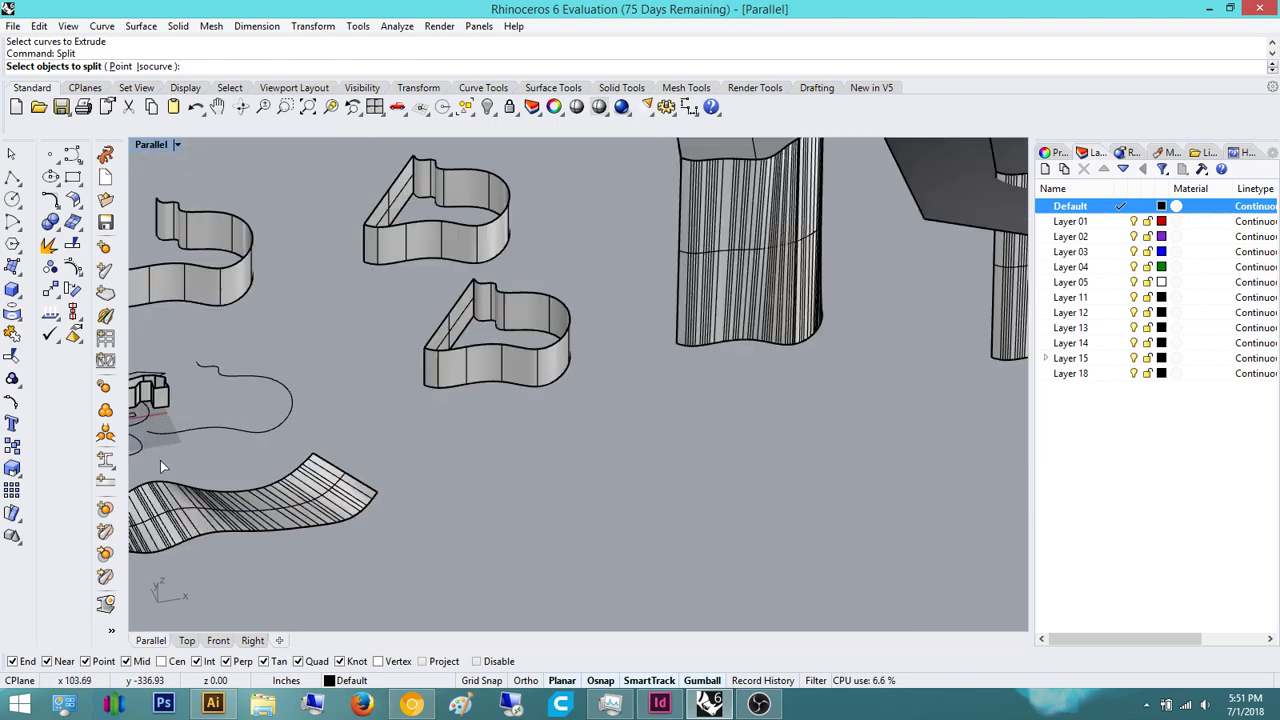
scroll(213, 465, down, 3)
scroll(213, 463, up, 4)
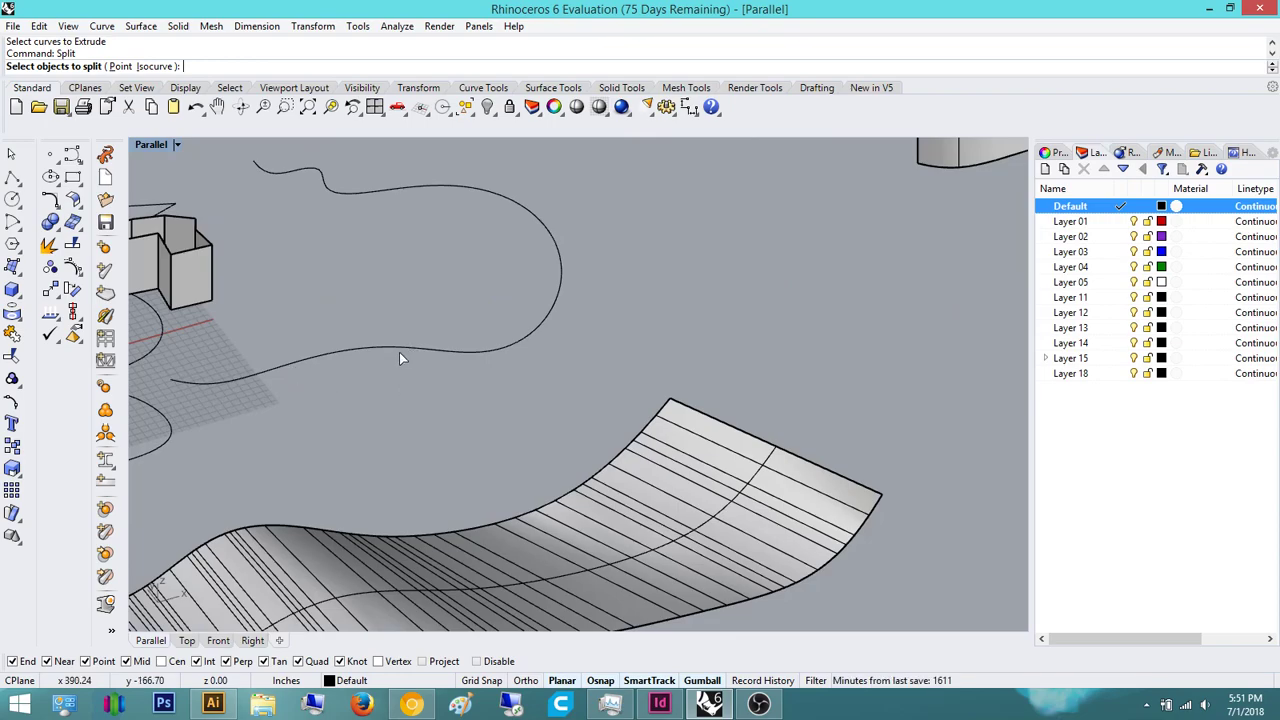
scroll(402, 380, down, 5)
scroll(350, 420, up, 5)
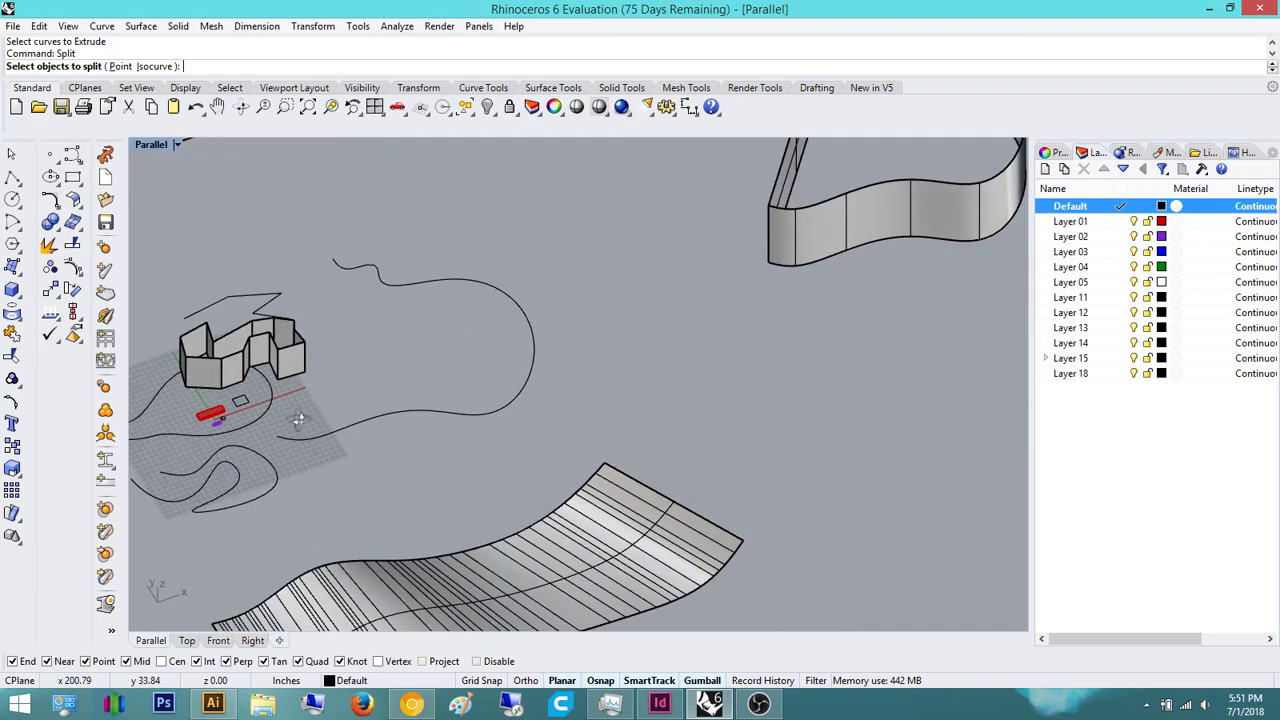
scroll(330, 422, down, 10)
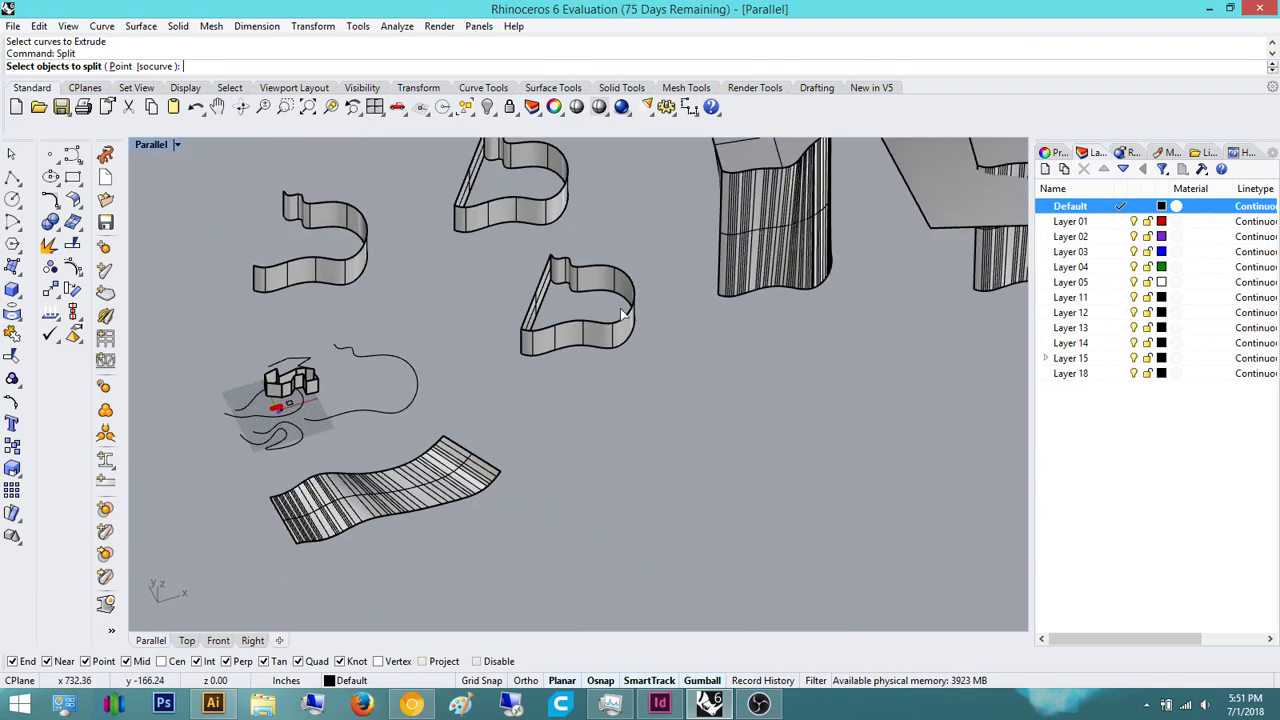
scroll(688, 424, up, 6)
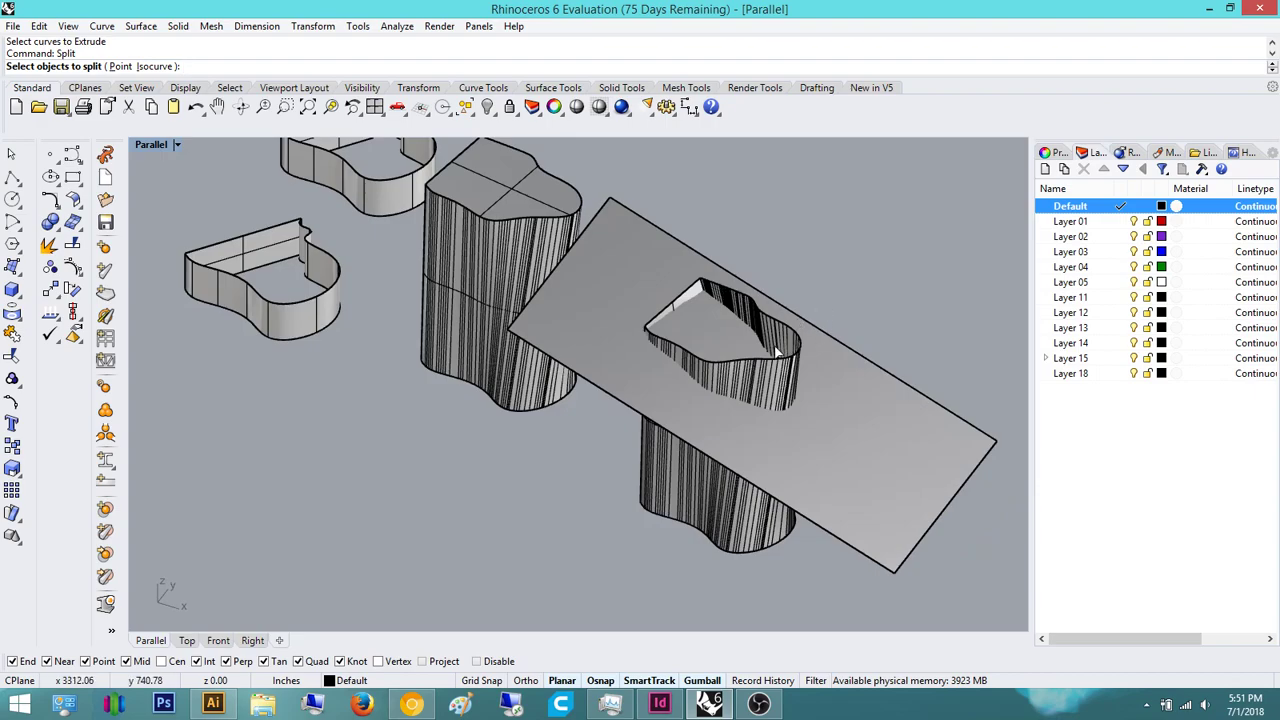
right_drag(568, 451, 808, 278)
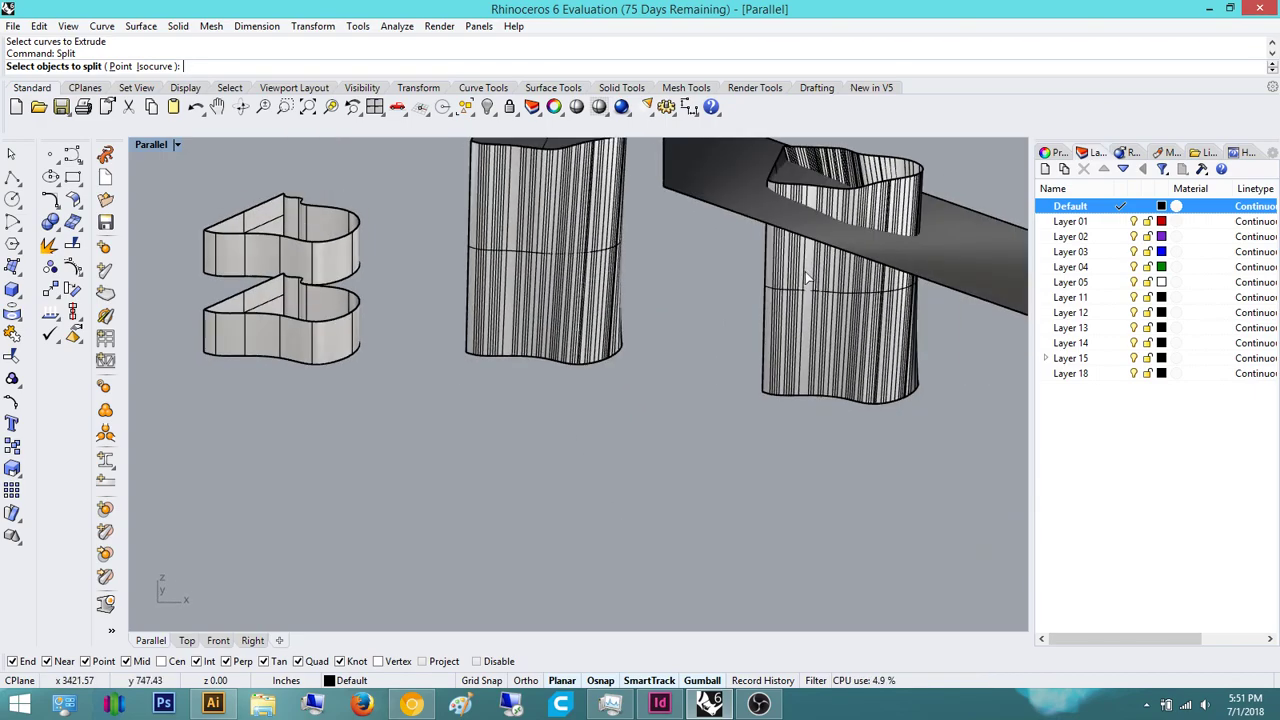
click(975, 265)
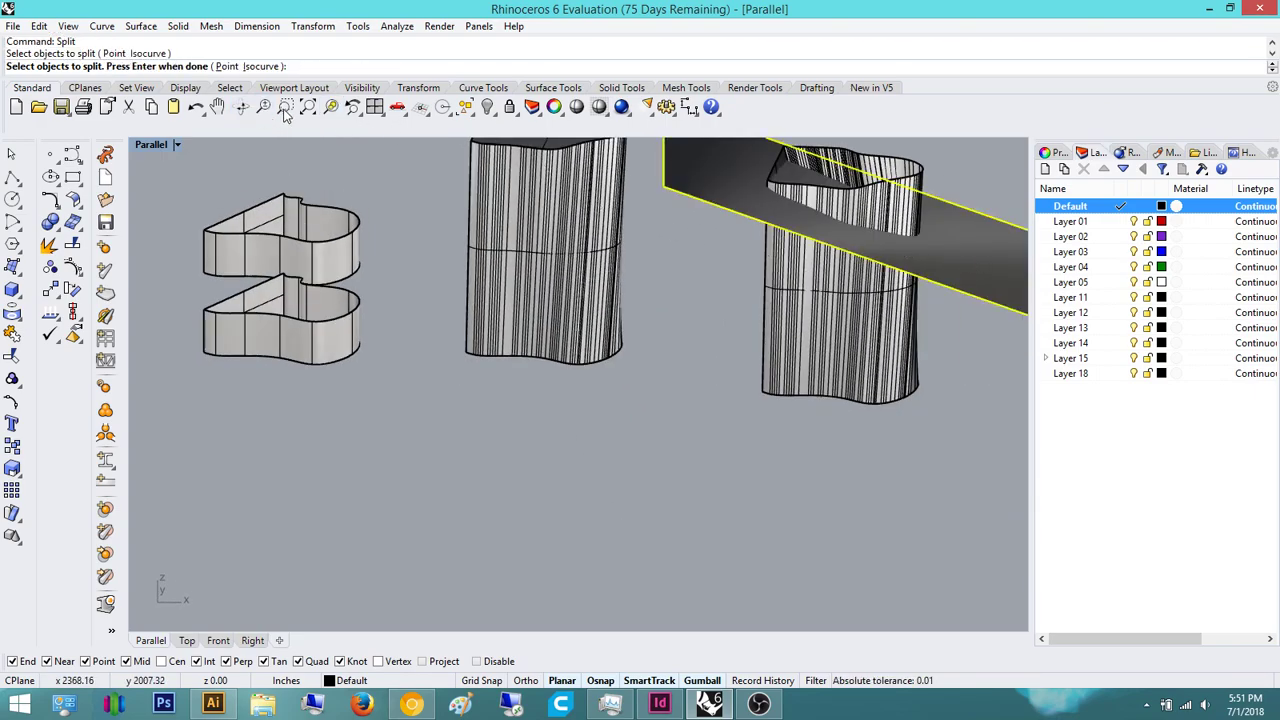
click(330, 107)
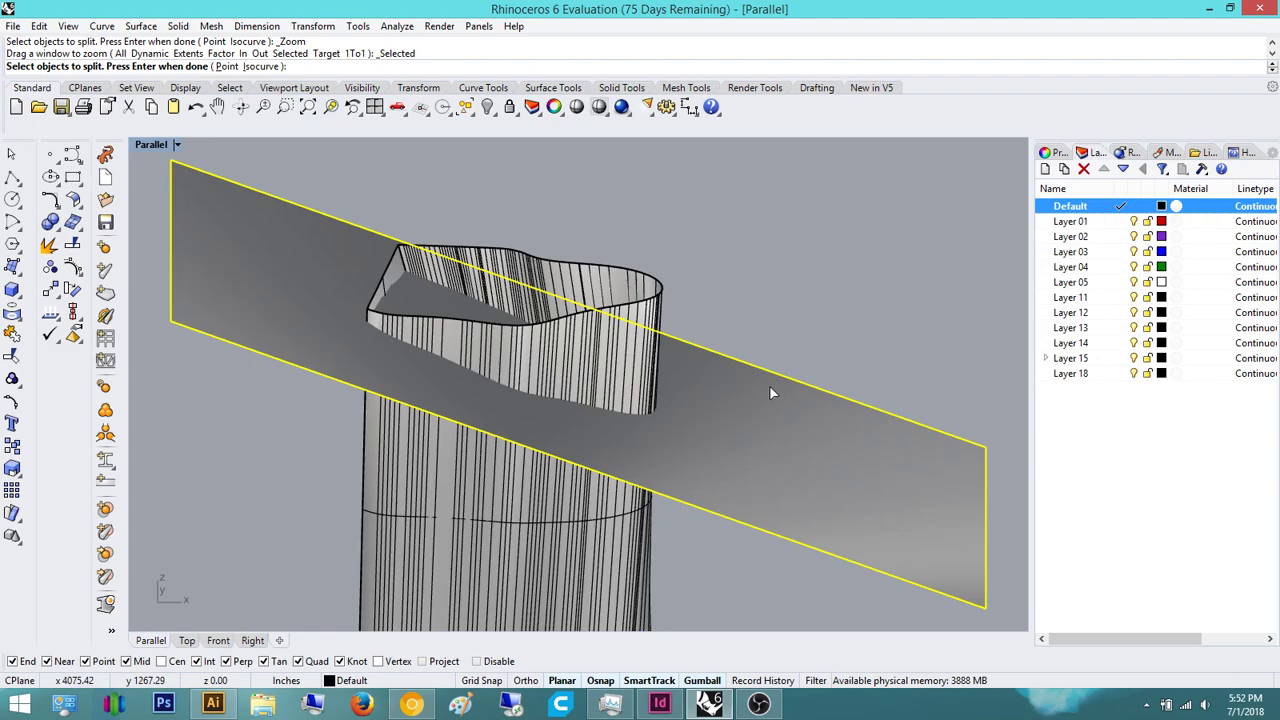
key(Escape)
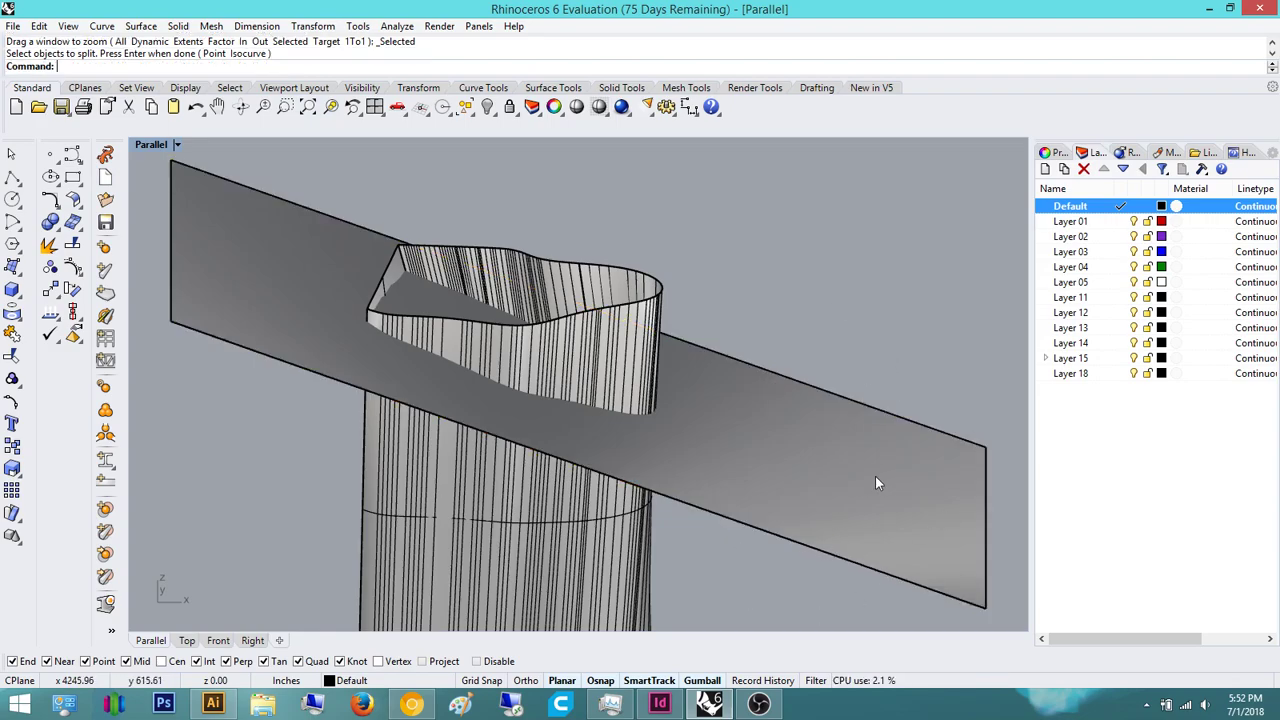
- Split the open form, using the sloping surface as the cutting object
click(864, 444)
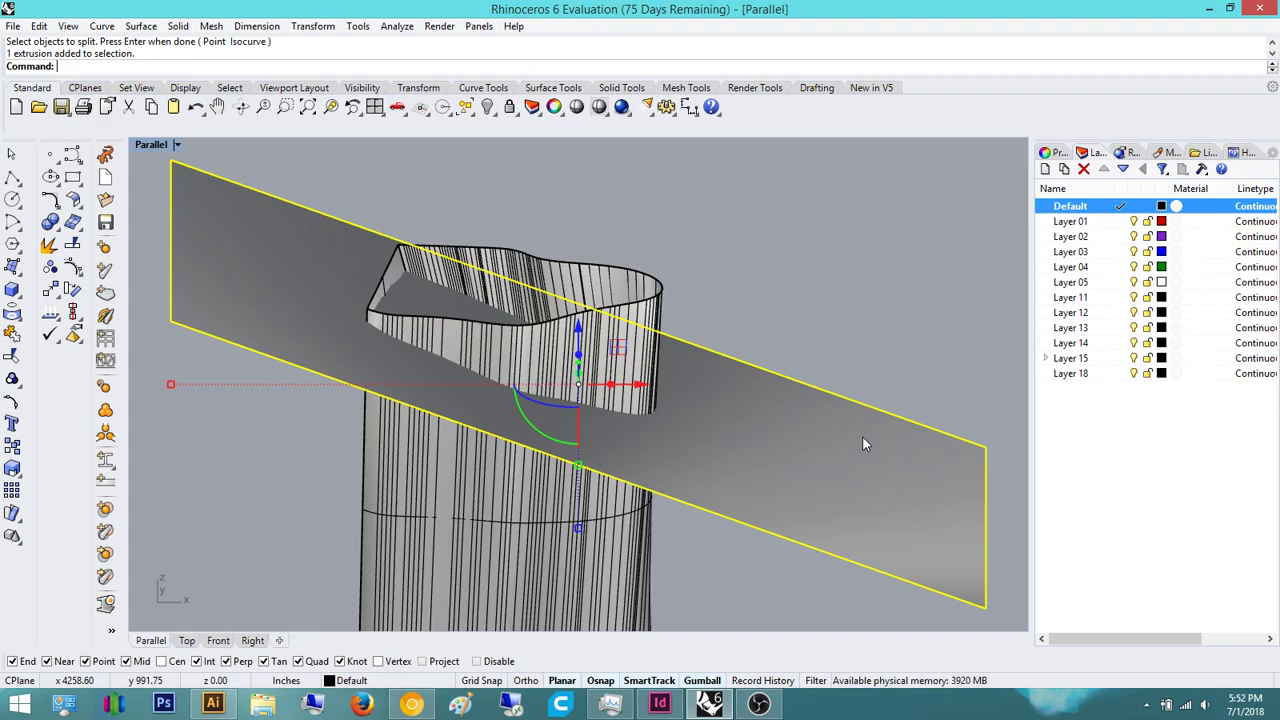
text(Split)
key(Escape)
text(Spl)
key(Return)
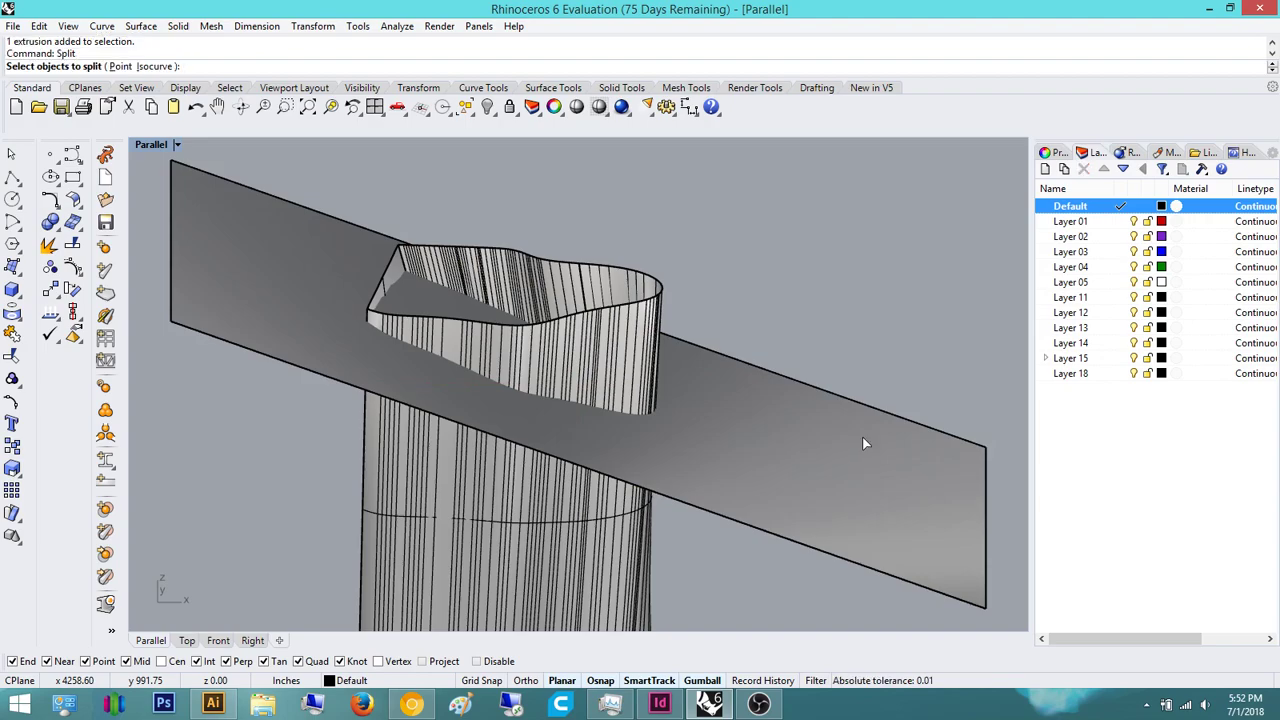
click(468, 478)
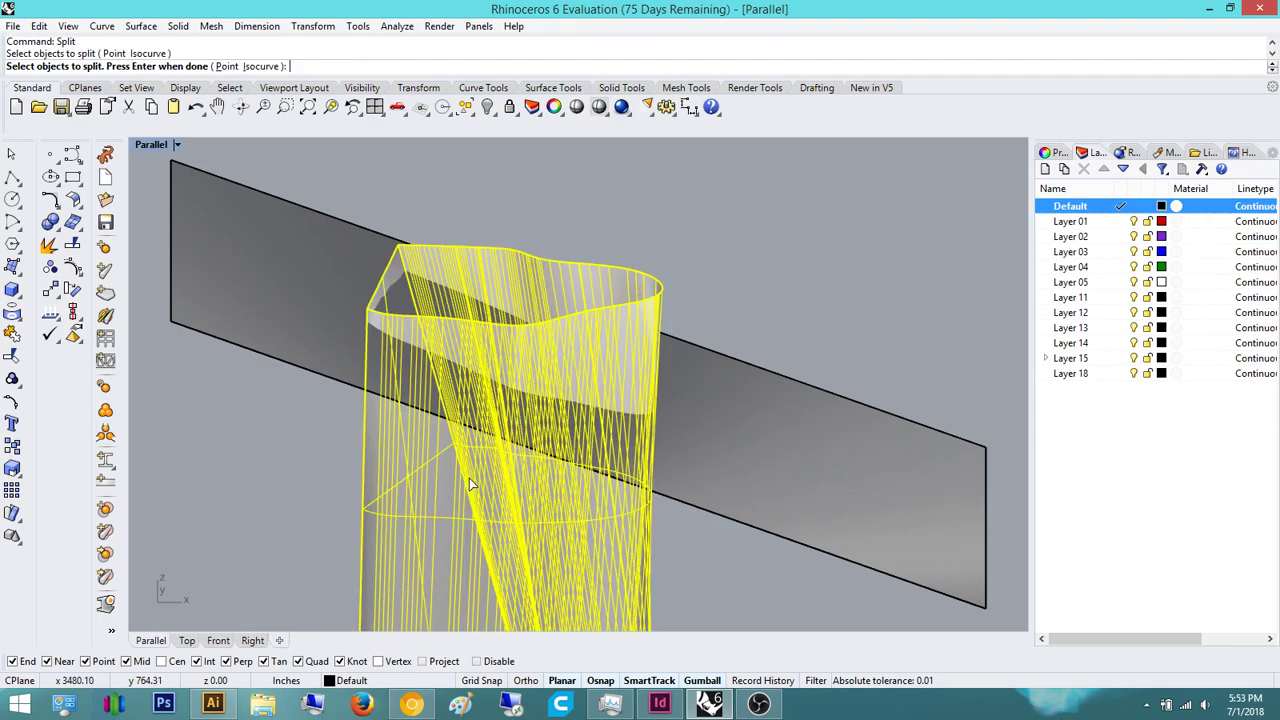
key(Return)
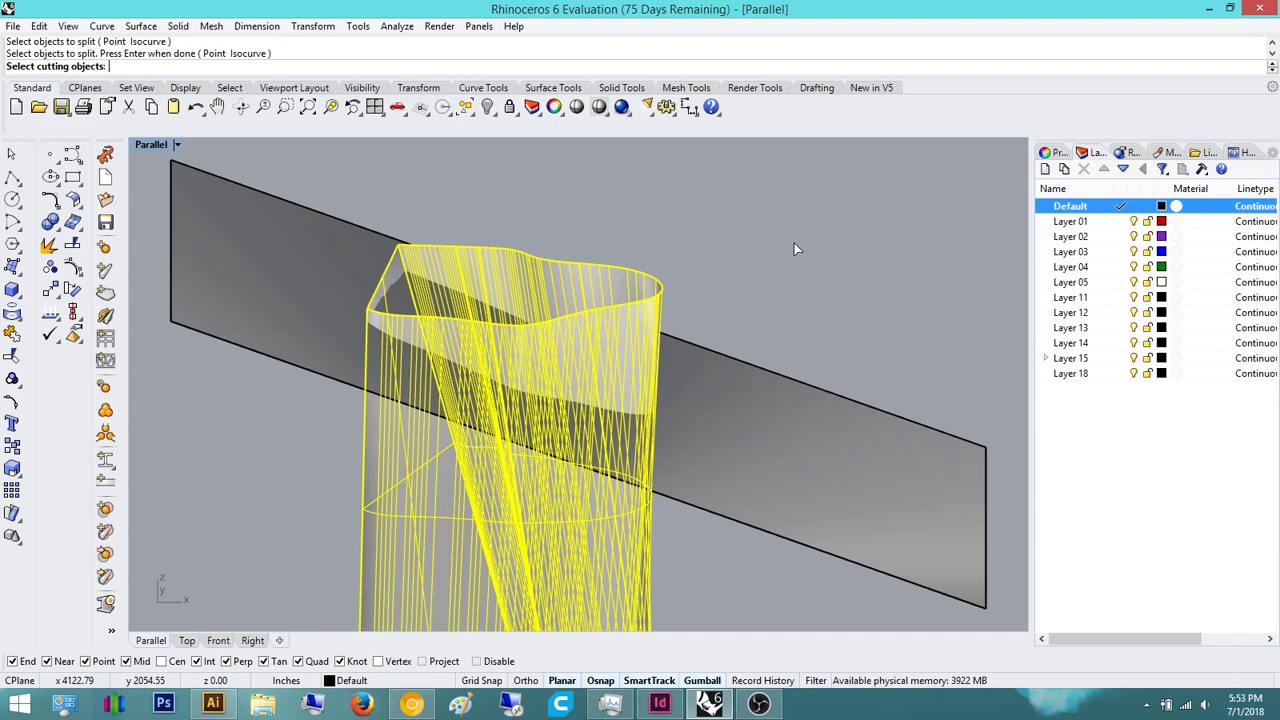
click(797, 471)
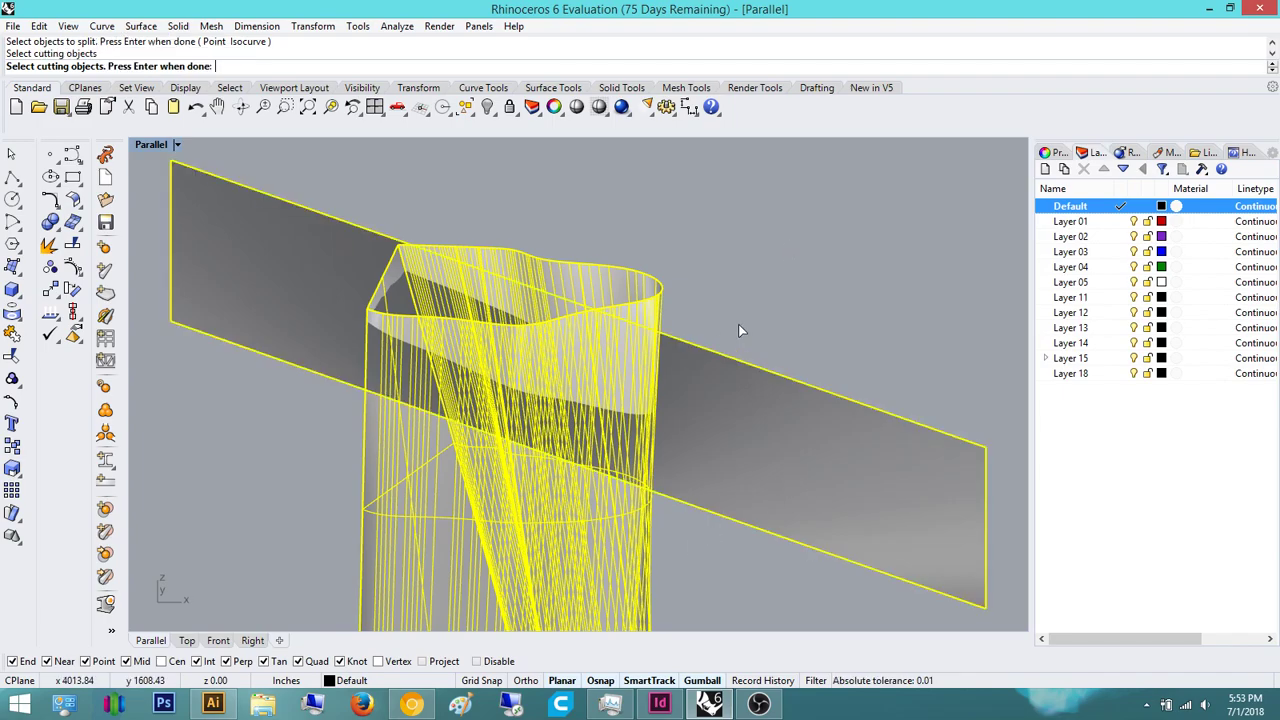
key(Return)
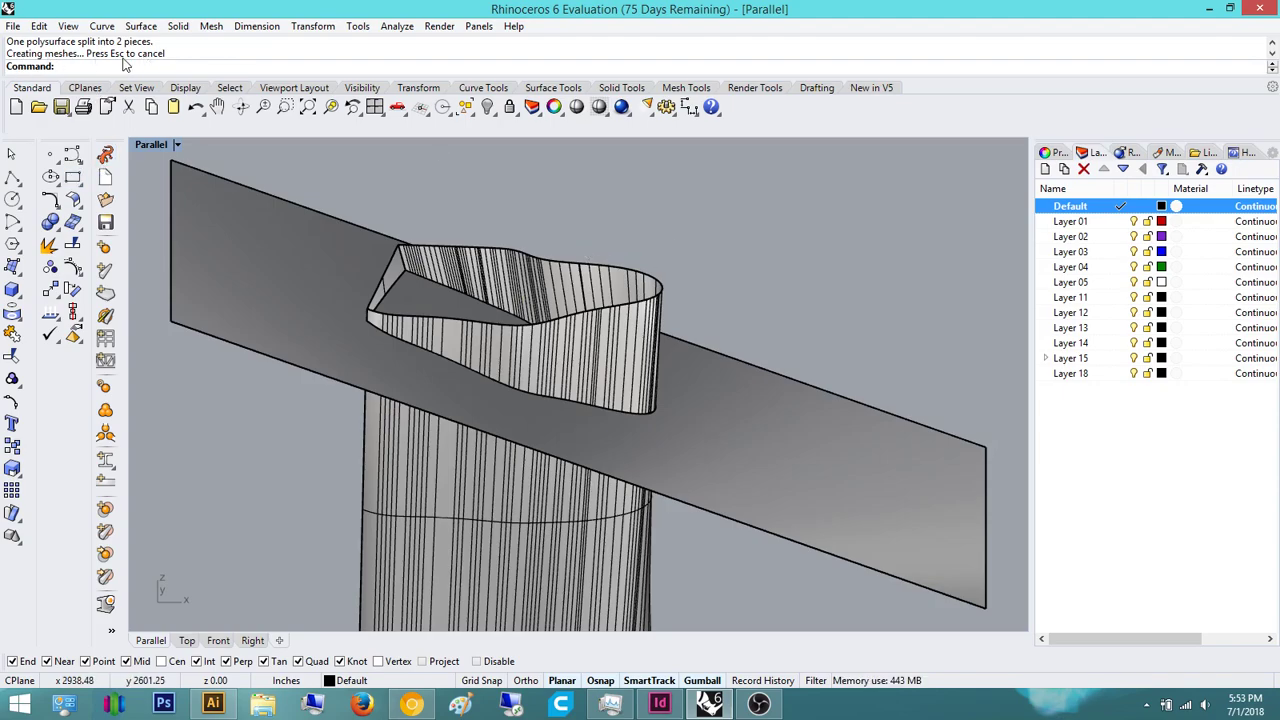
- Select the upper and lower pieces of the split form in turn to check the cut, and clear the selection
click(620, 345)
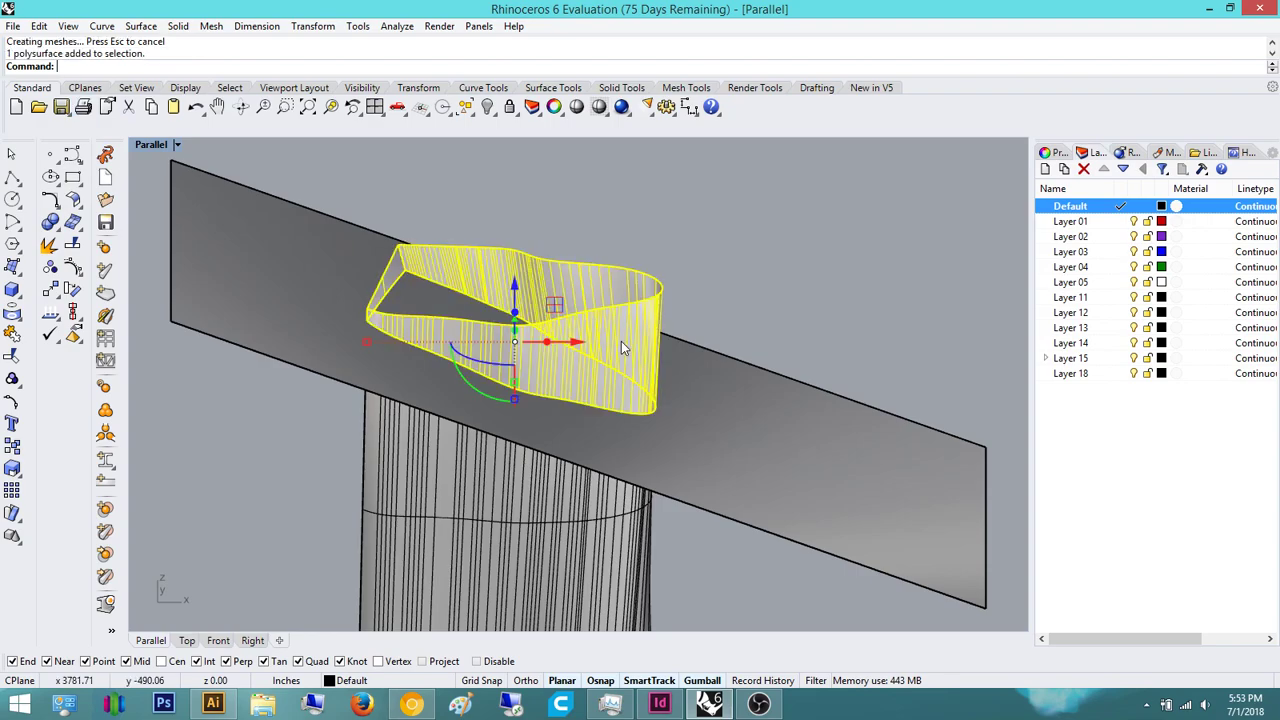
click(580, 535)
key(Escape)
- Hide the sloping cutting surface with the Hide command, and undo the hiding
click(708, 384)
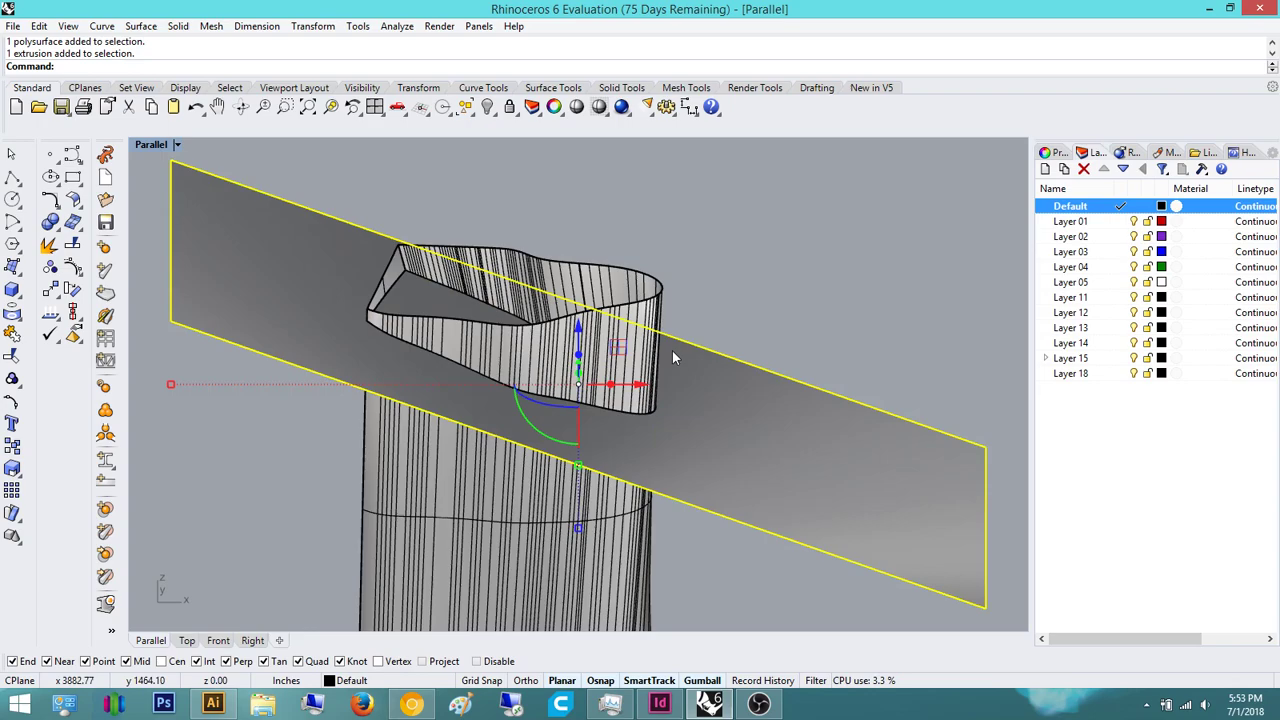
text(hide)
key(Return)
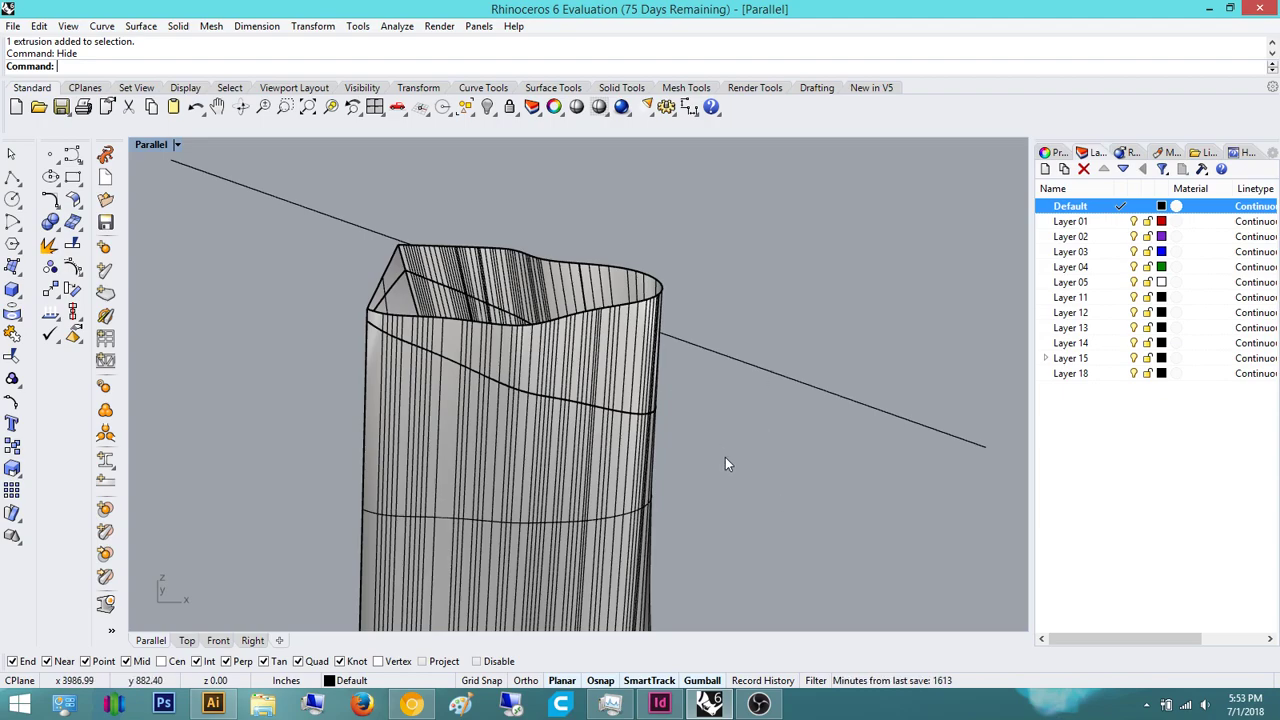
key(ctrl+z)
- Move the sloping cutting surface to Layer 05 and deselect it
click(786, 445)
right_click(1099, 289)
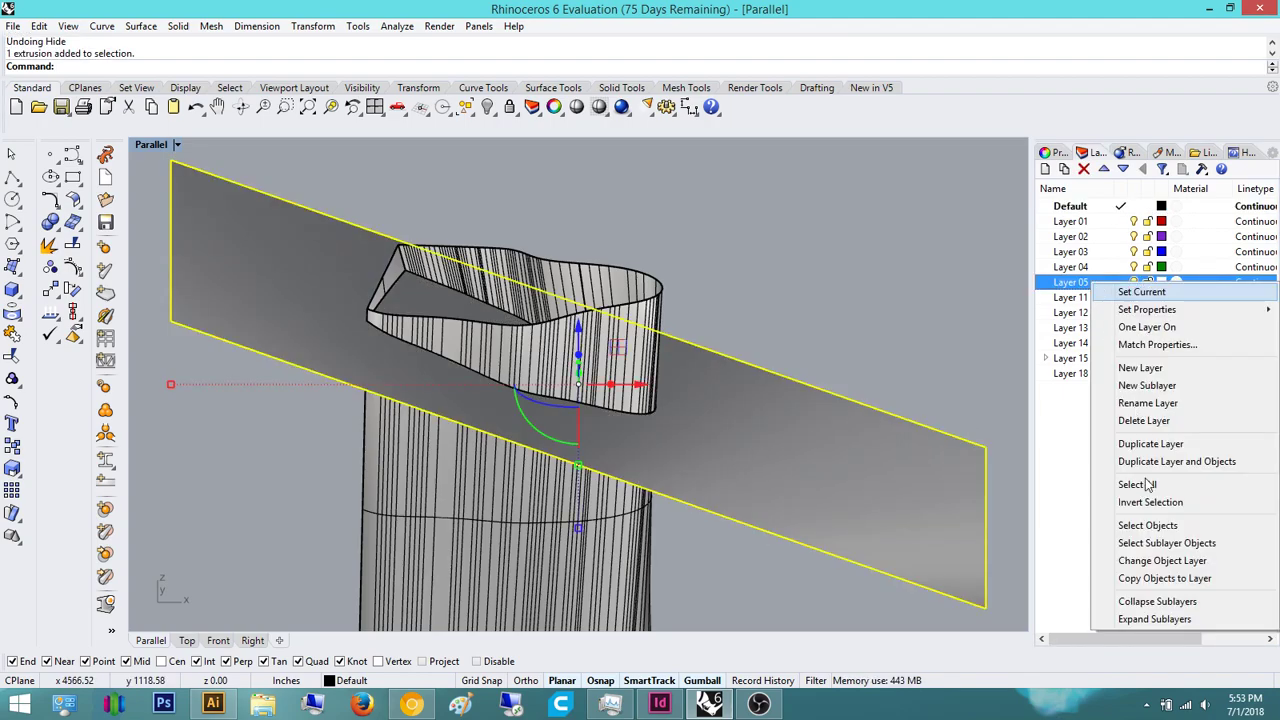
click(1150, 561)
key(Escape)
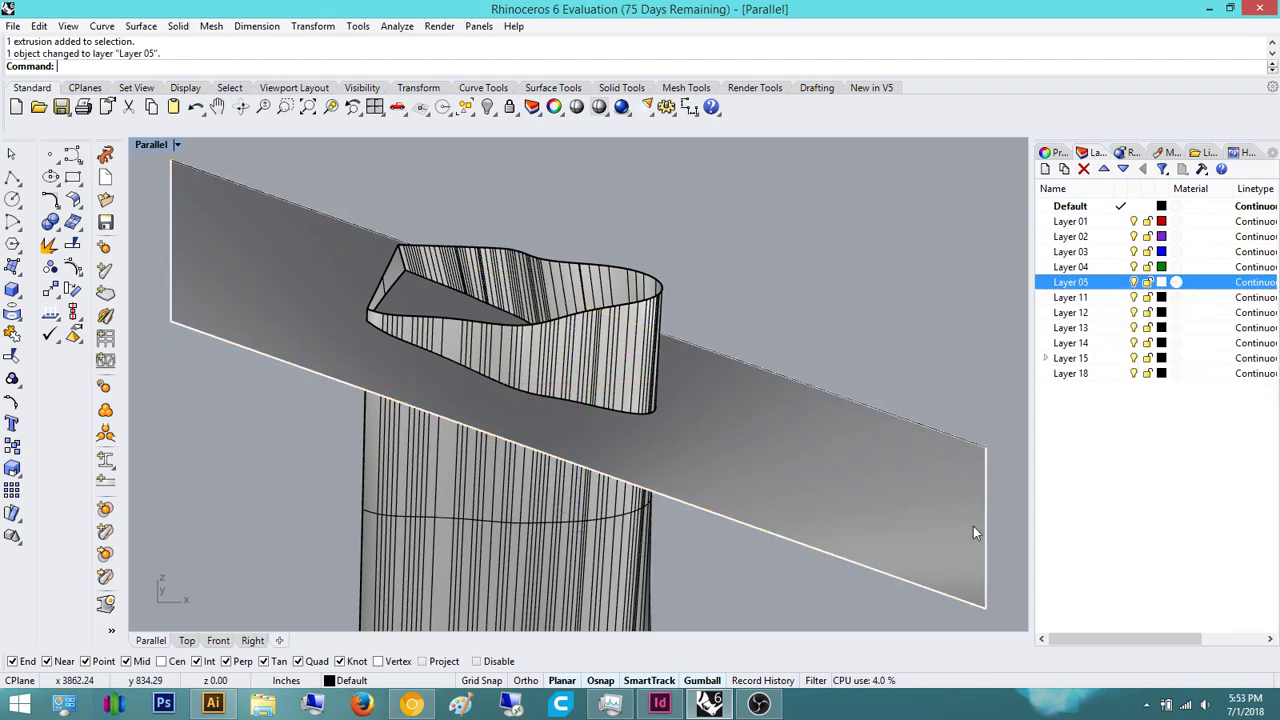
- Turn off Layer 05, toggle its visibility on and off once to demonstrate, and leave it off
click(1133, 282)
right_drag(710, 266, 548, 304)
scroll(614, 320, down, 6)
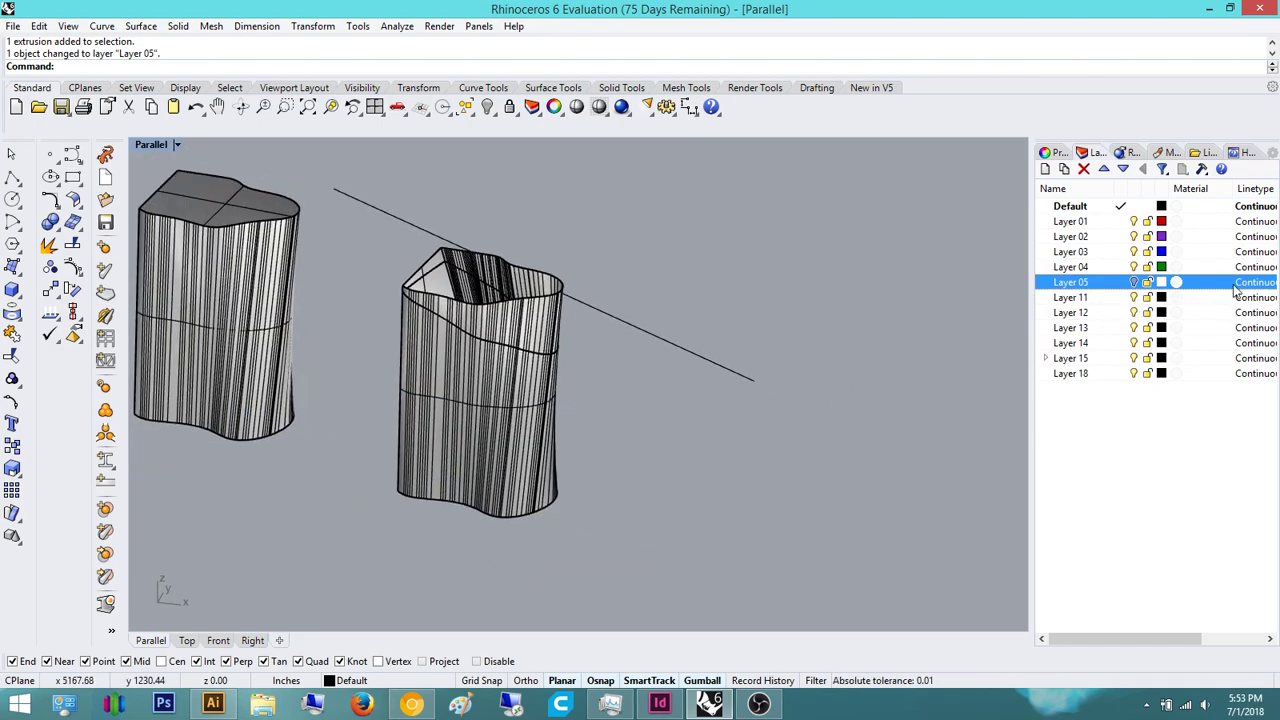
click(1133, 282)
click(1133, 282)
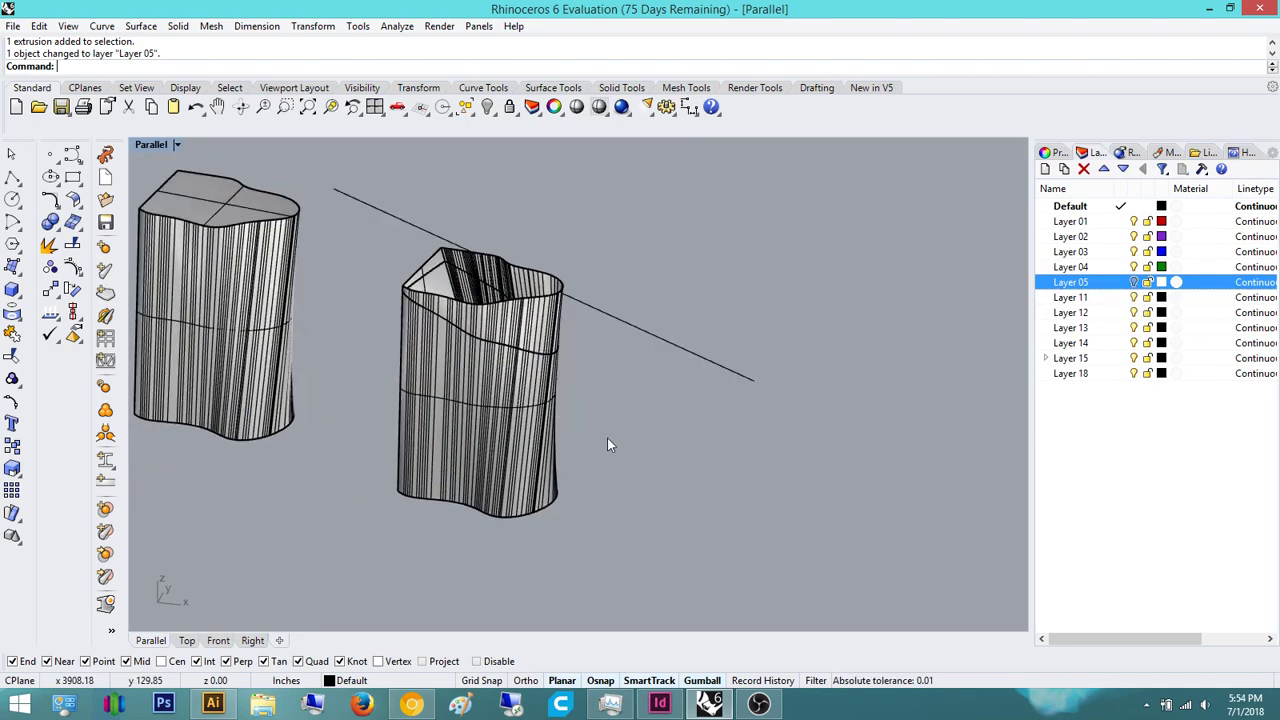
- Hide the sloping line that passes through the split form
right_drag(622, 440, 624, 406)
drag(649, 599, 362, 334)
key(Escape)
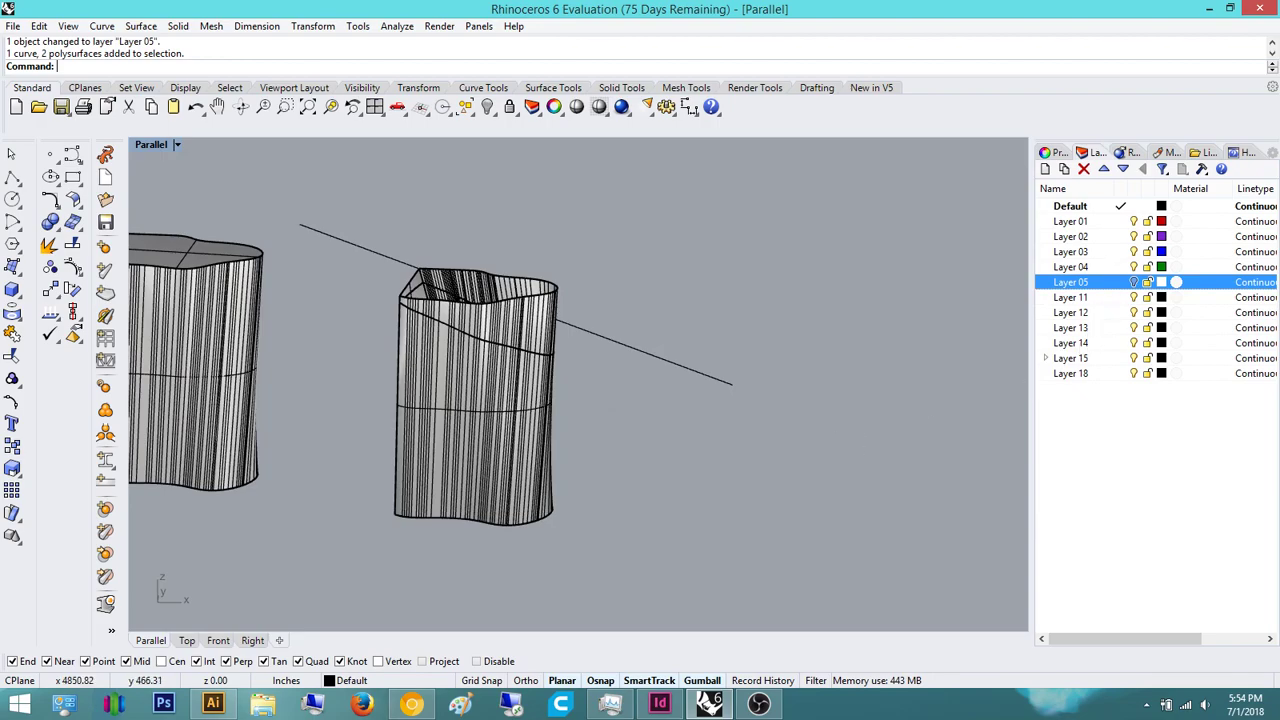
click(622, 349)
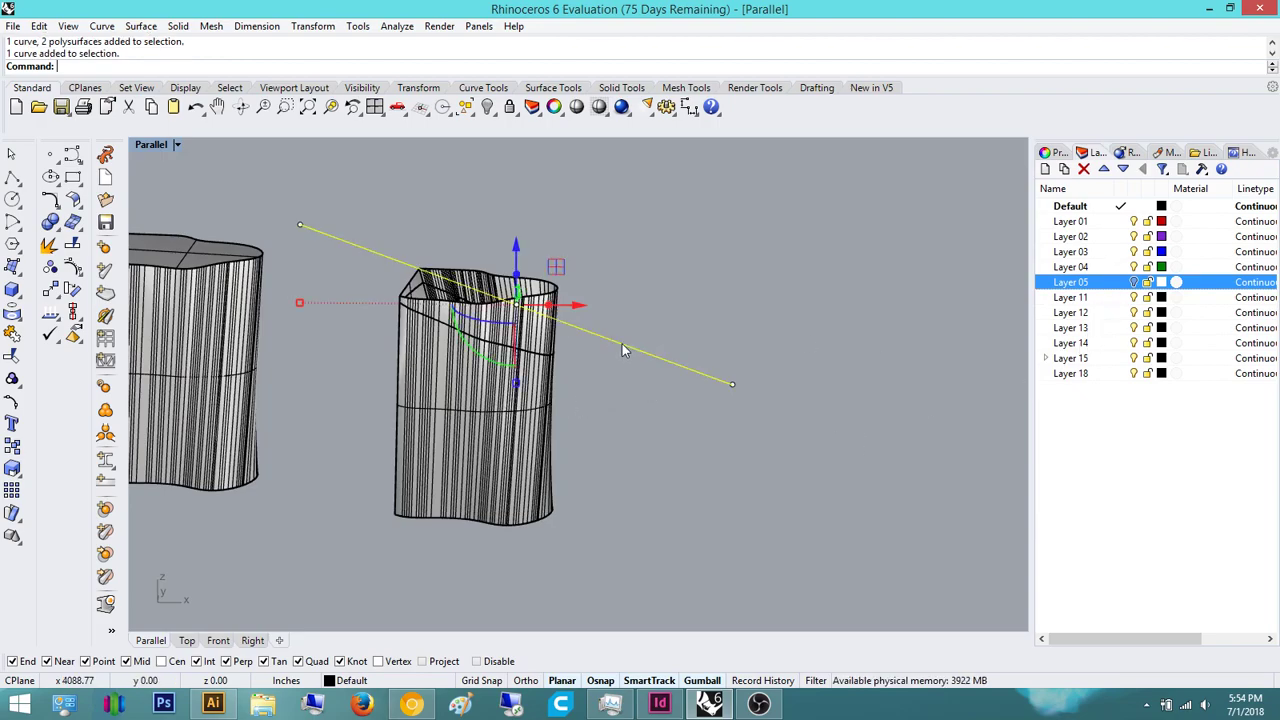
text(Hide)
key(Return)
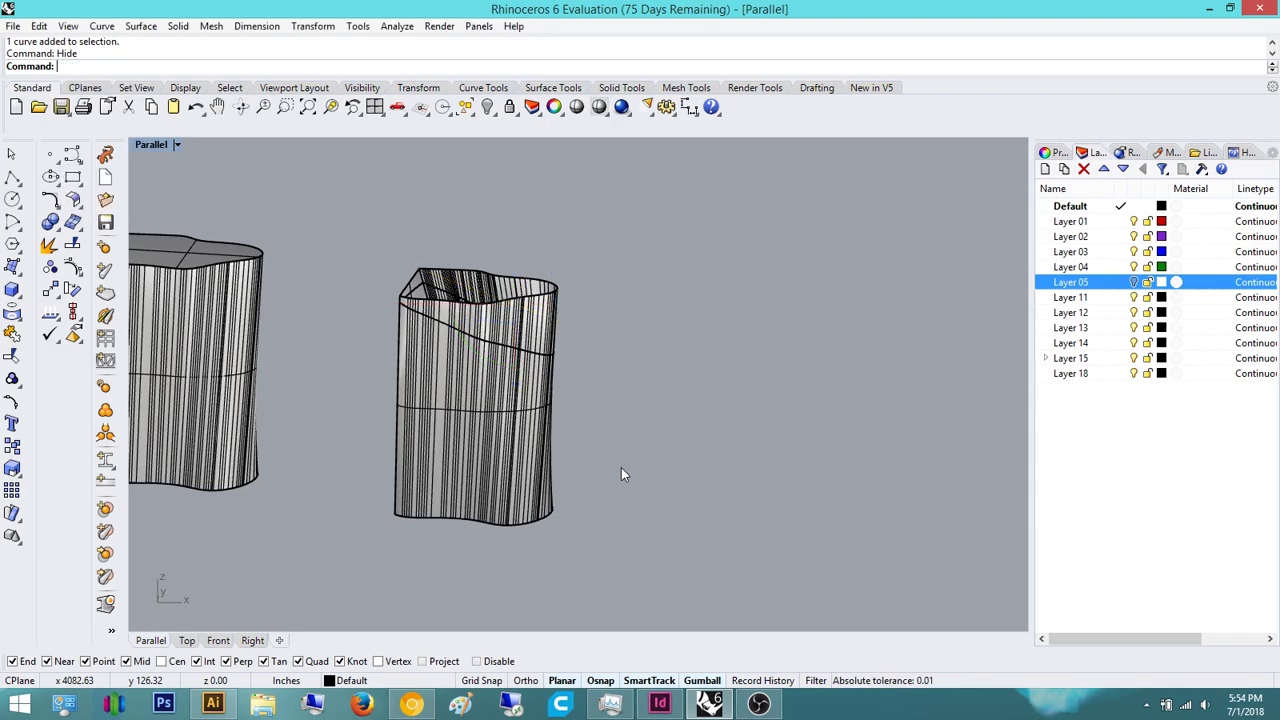
- Bring the hidden sloping line back with Show, and undo that command
text(Show)
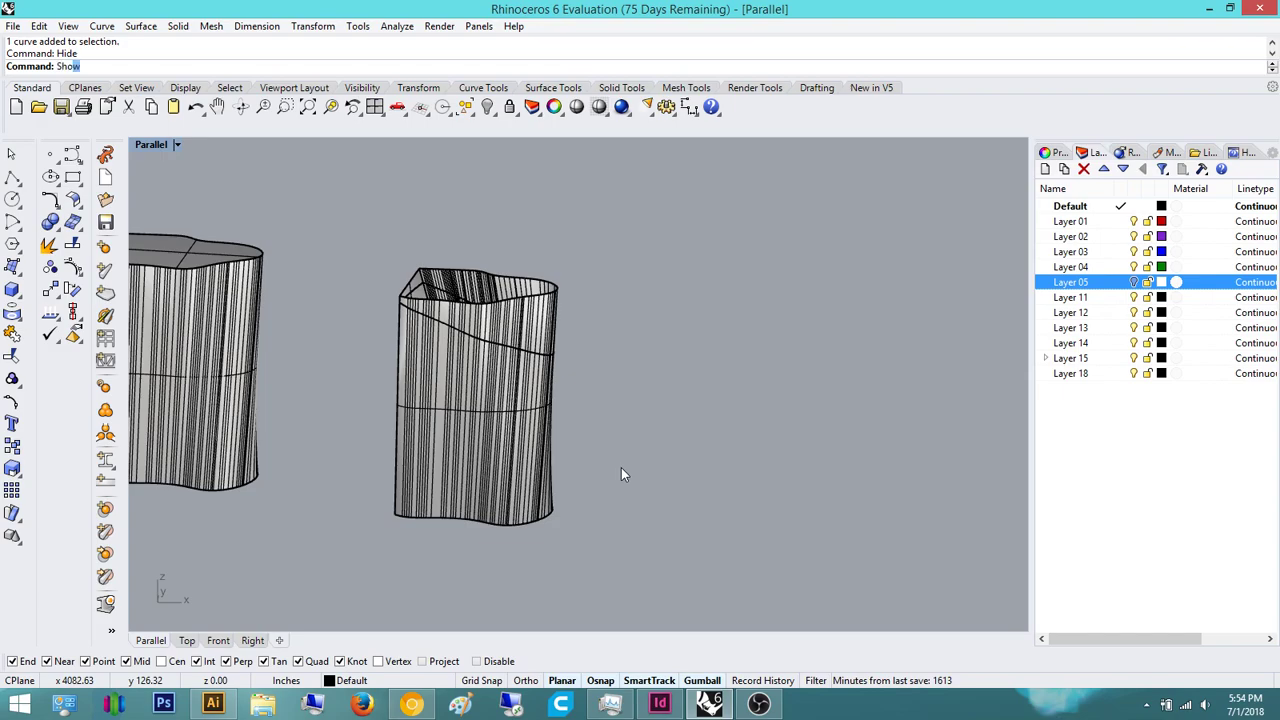
key(Return)
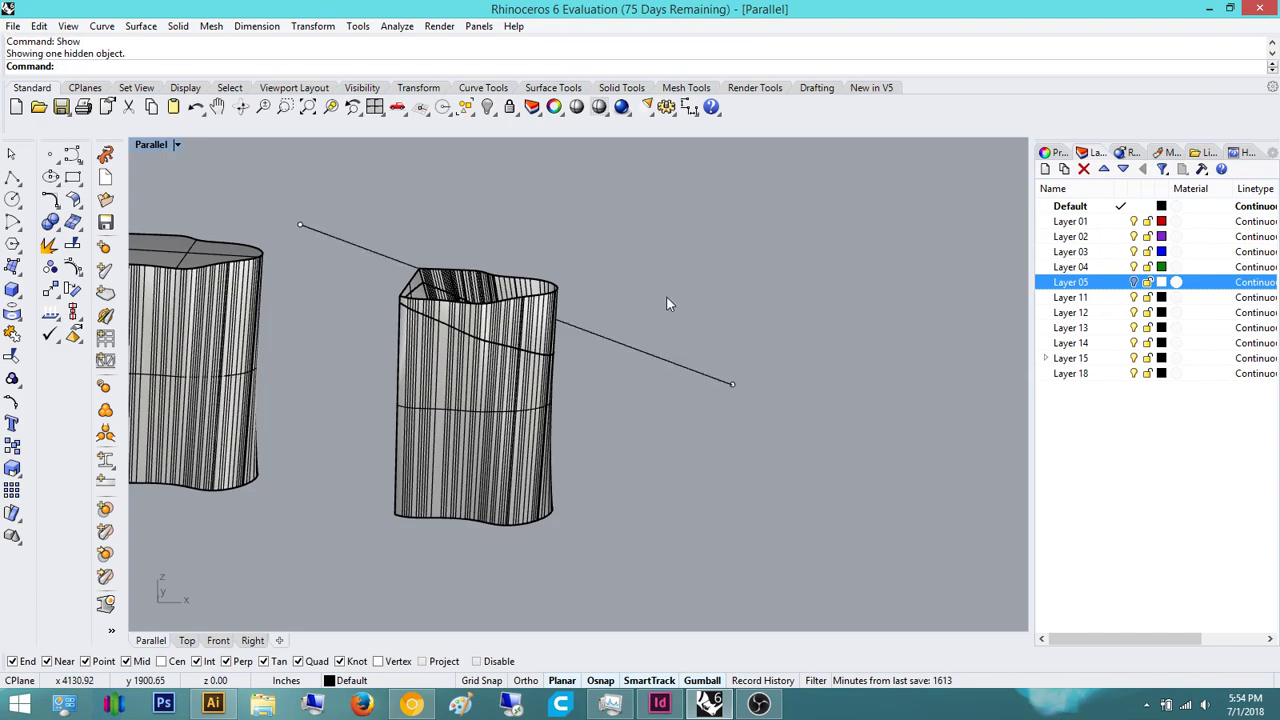
key(ctrl+z)
right_drag(686, 246, 502, 367)
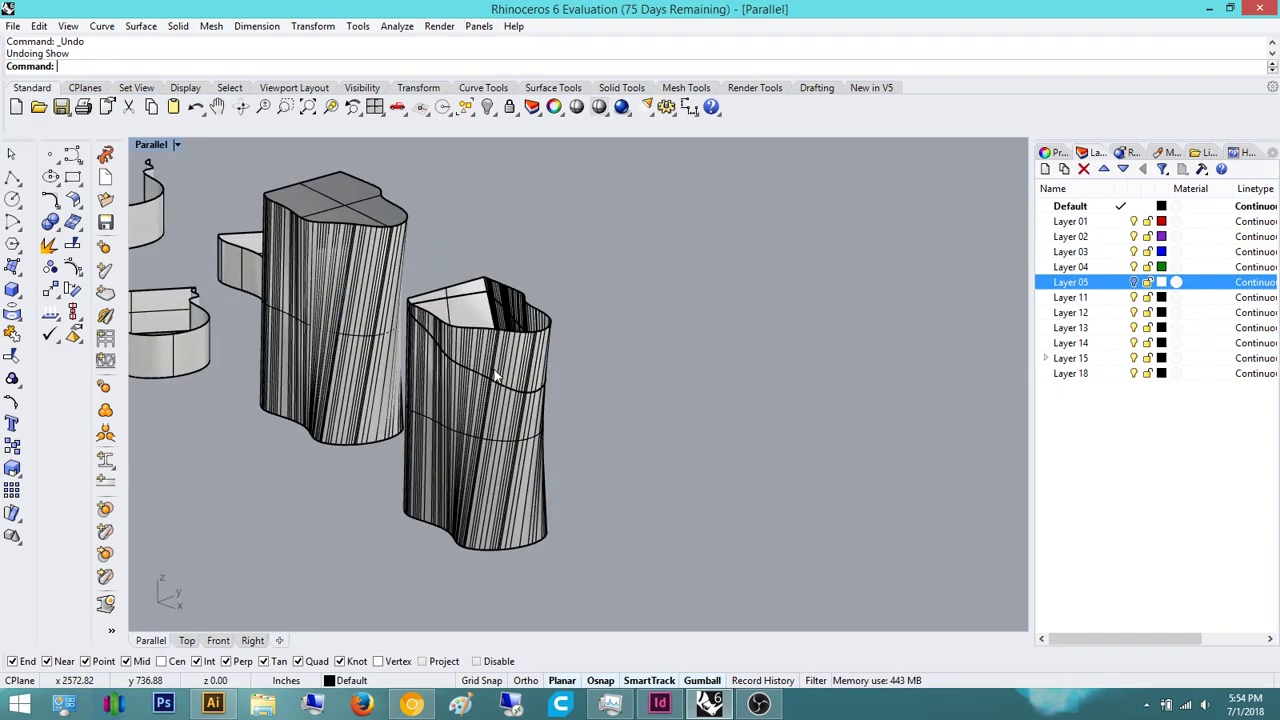
scroll(498, 368, up, 2)
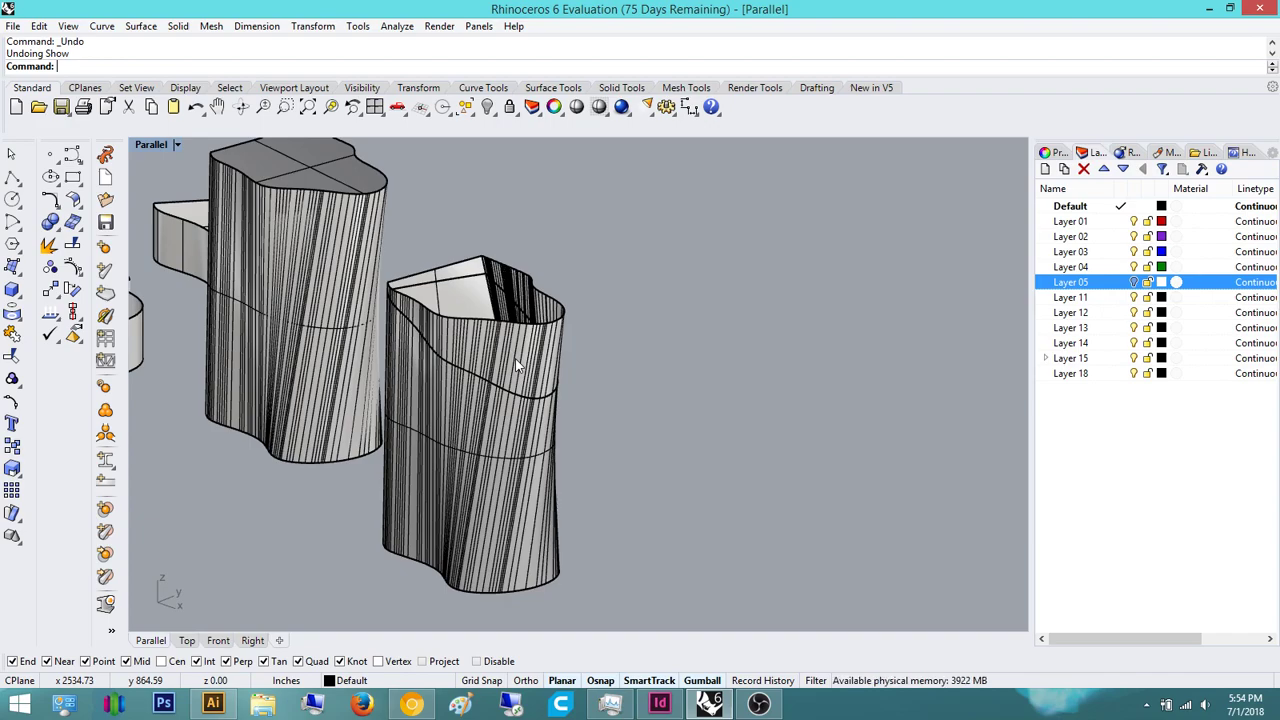
- Delete the upper piece of the split form, leaving the lower part with its sloping open top
right_drag(583, 374, 623, 372)
scroll(535, 362, up, 8)
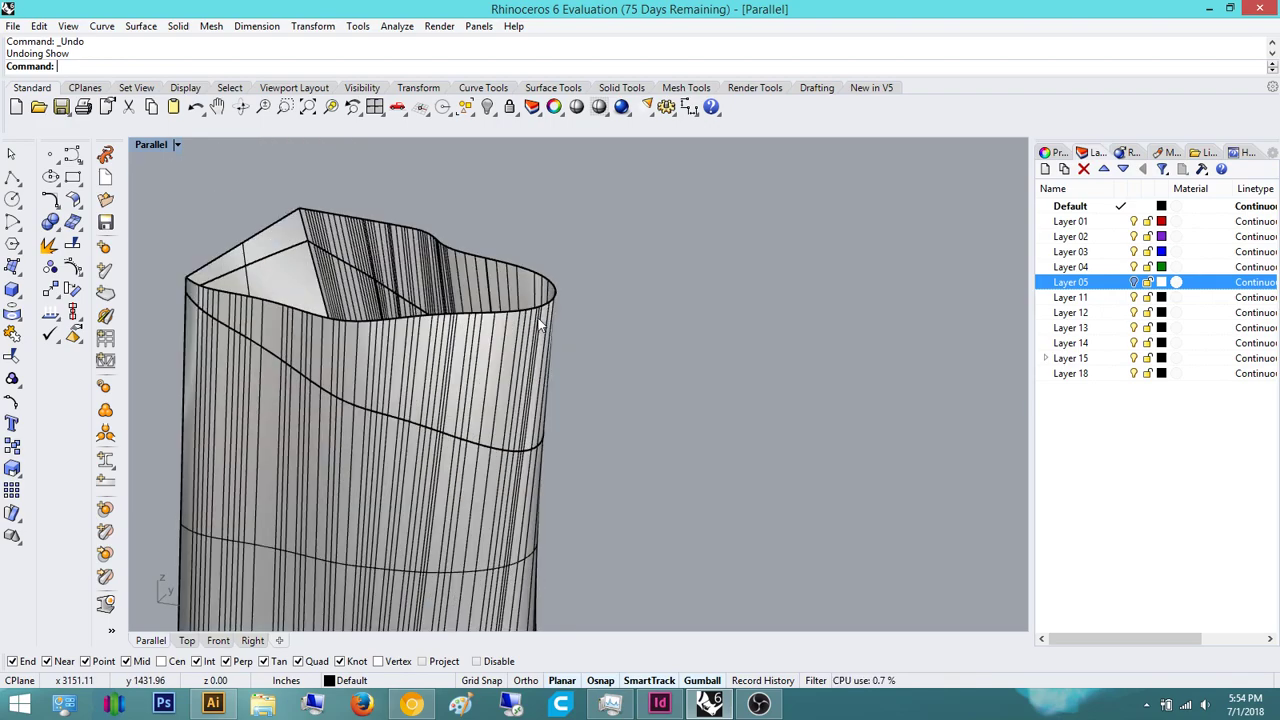
click(485, 405)
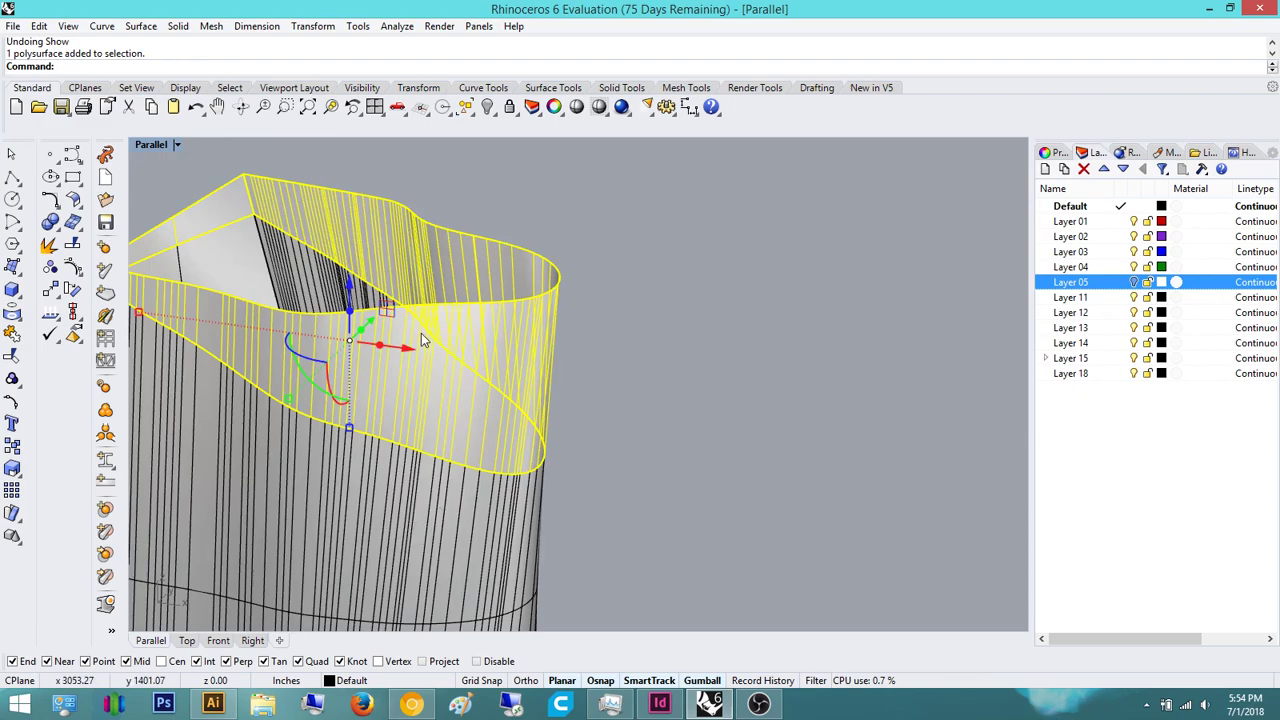
key(Delete)
right_drag(569, 423, 727, 320)
scroll(666, 348, down, 10)
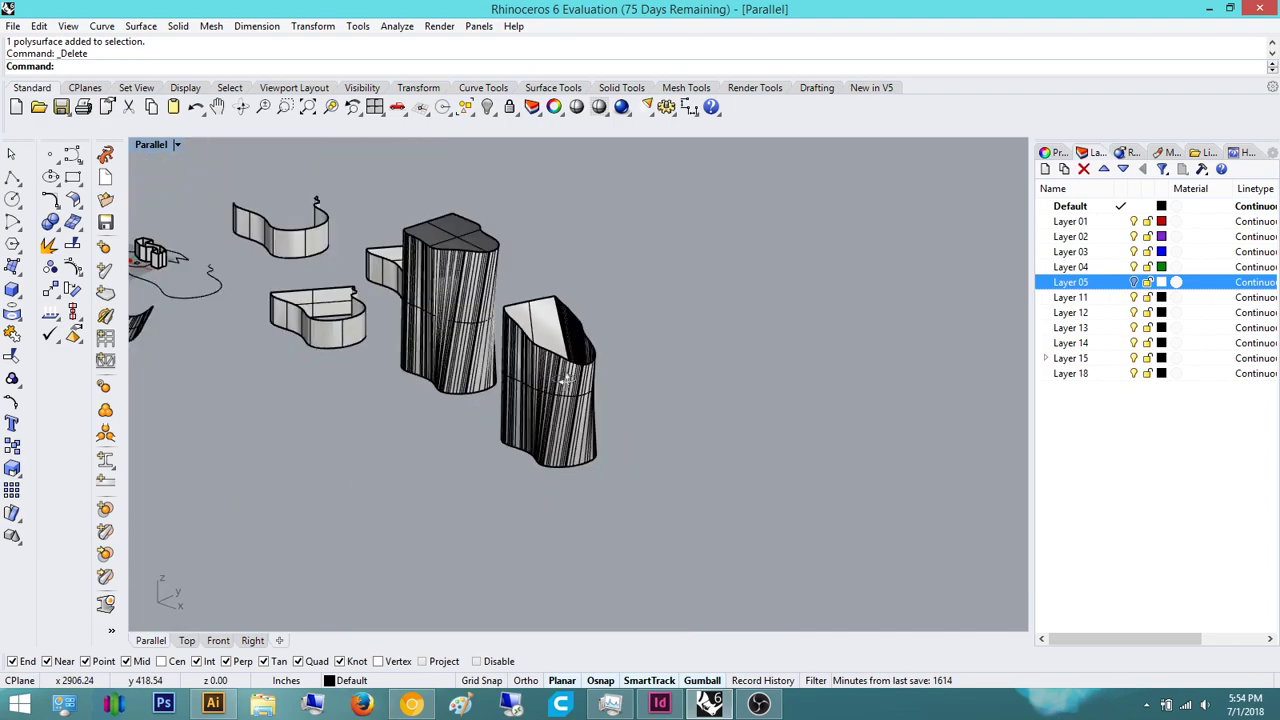
scroll(616, 346, up, 8)
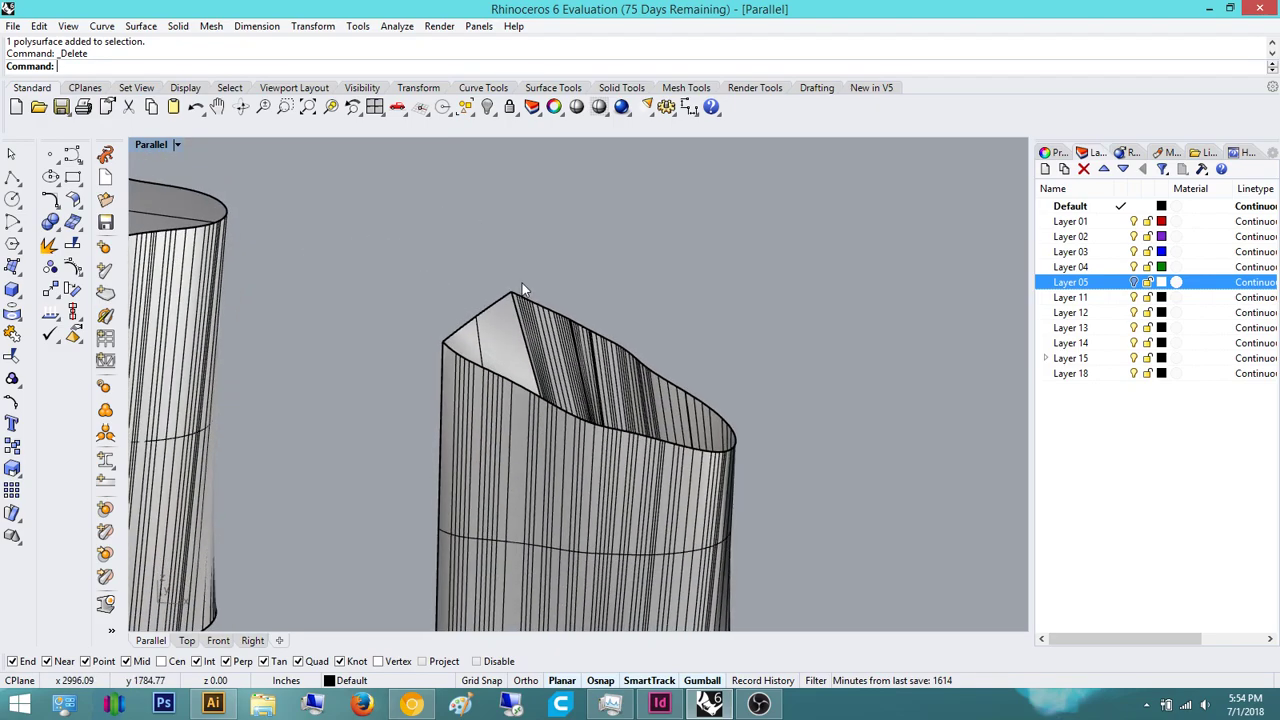
- Cap the open ends of the lower piece and inspect its sloping top face
scroll(588, 503, down, 6)
click(612, 423)
text(Cap)
key(Return)
click(746, 290)
right_drag(746, 290, 614, 406)
scroll(604, 376, up, 6)
scroll(612, 432, up, 5)
scroll(600, 465, down, 5)
mouse_move(569, 331)
right_down()
mouse_move(525, 315)
mouse_move(563, 316)
mouse_move(583, 340)
right_up()
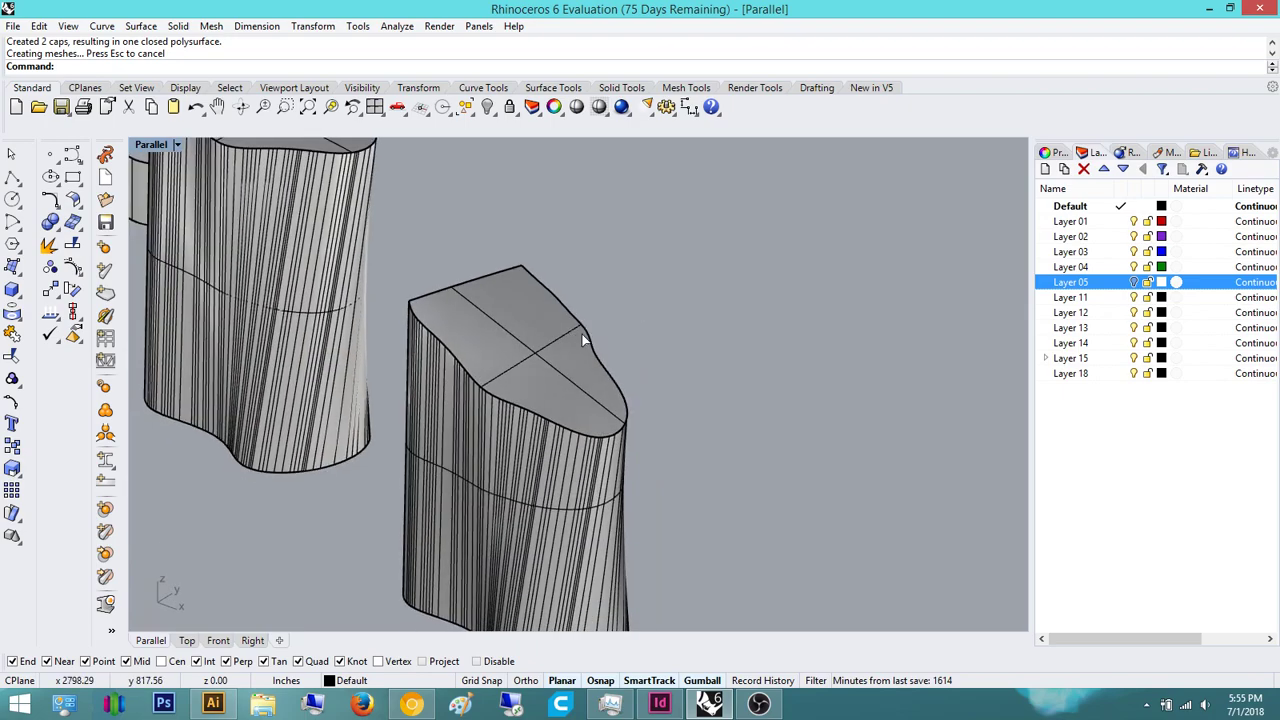
- Undo the cap, the deletion of the upper piece and the hiding of the sloping line
key(ctrl+z)
click(687, 278)
right_drag(548, 413, 680, 346)
key(ctrl+z)
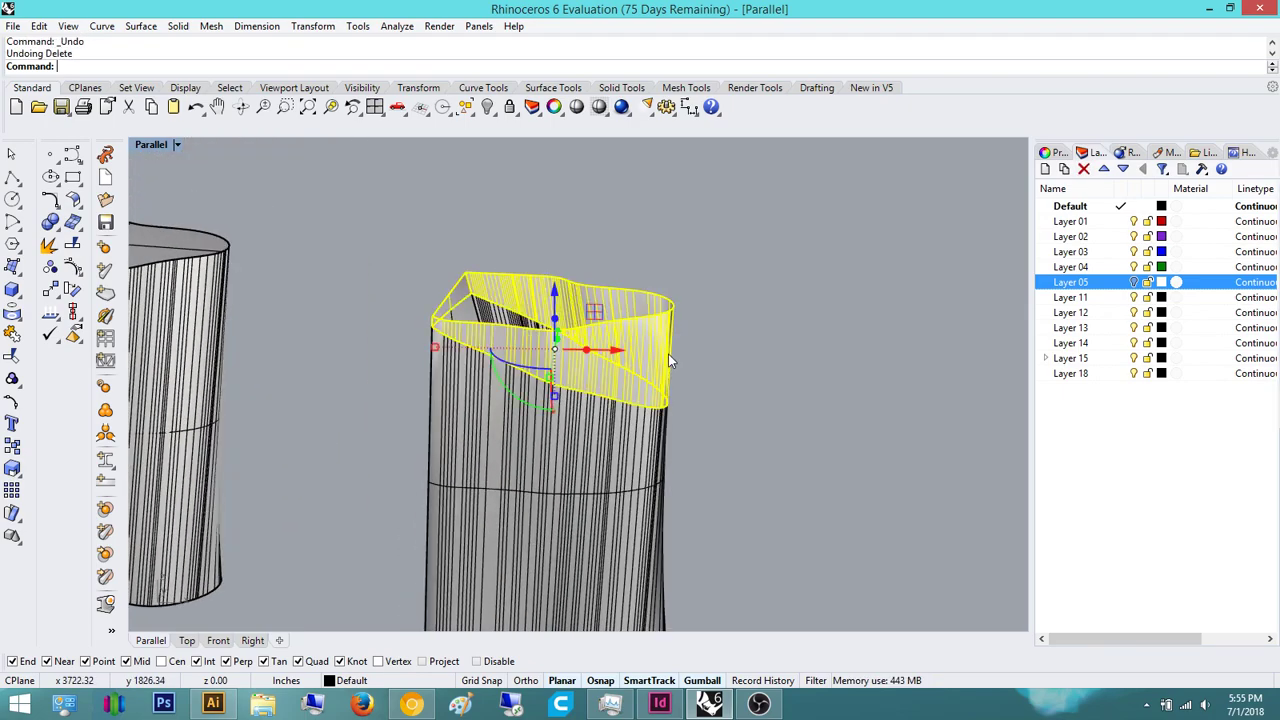
key(ctrl+z)
key(ctrl+z)
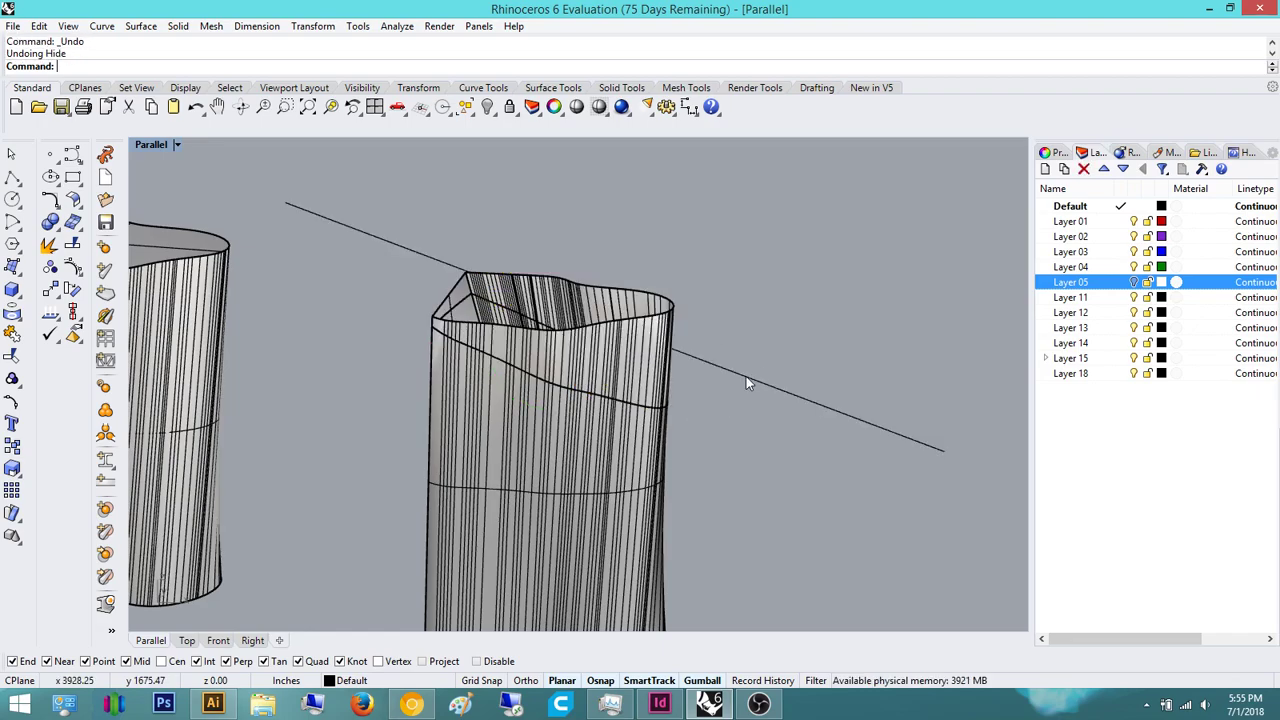
- Delete the sloping line in the Front view
click(746, 378)
scroll(746, 380, down, 6)
click(188, 640)
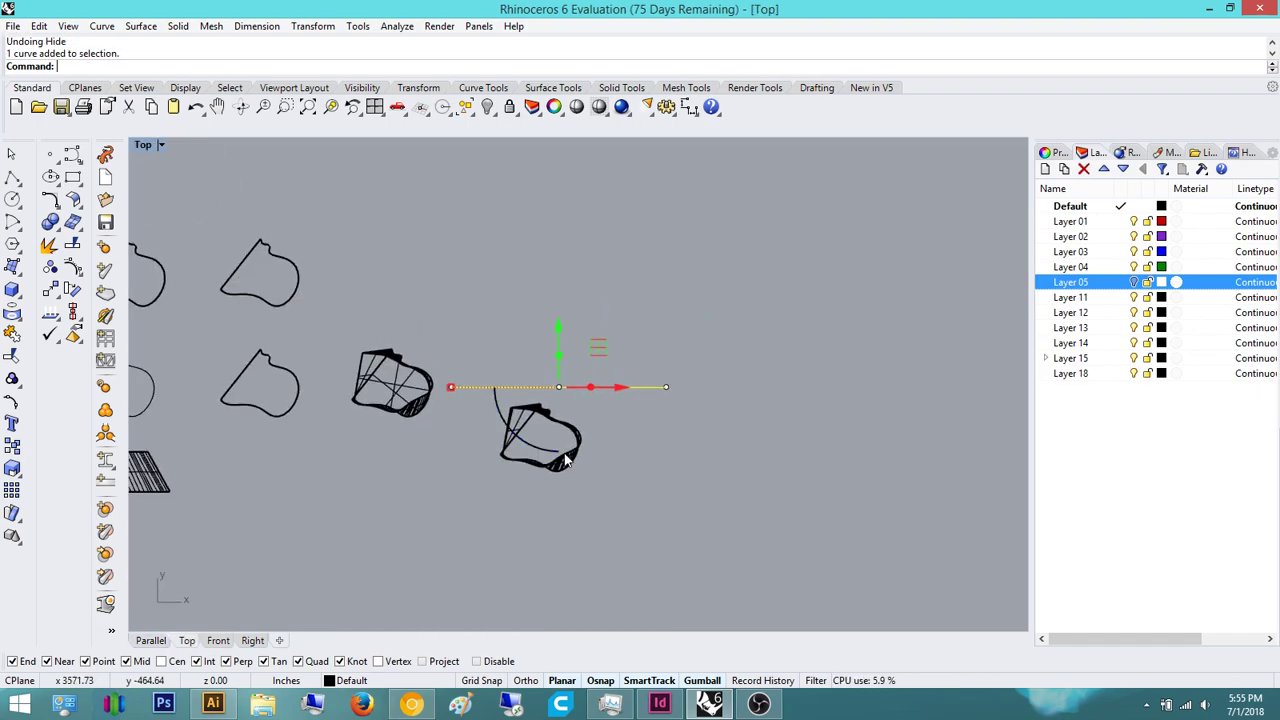
click(218, 640)
drag(704, 501, 546, 324)
key(Delete)
right_drag(598, 402, 688, 368)
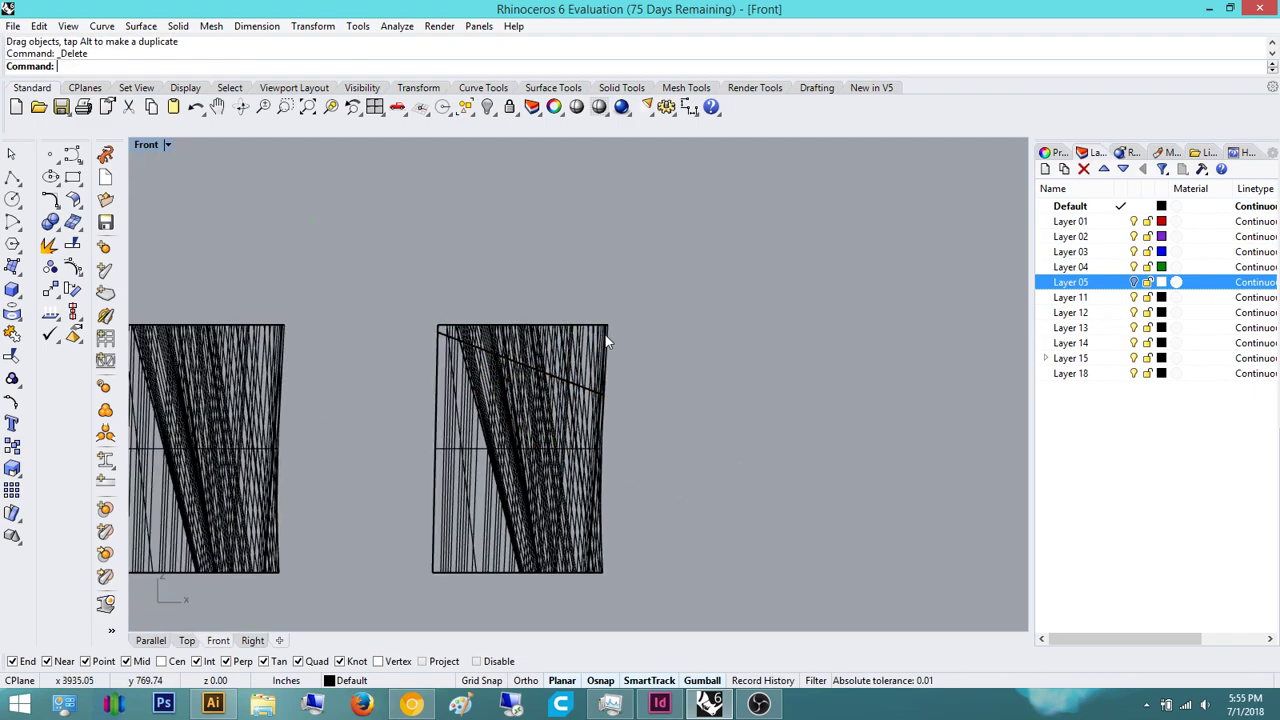
- Undo the recent changes back through the line's deletion, the Layer 05 visibility changes and the split of the form
click(592, 340)
click(708, 320)
key(ctrl+z)
key(ctrl+z)
key(ctrl+z)
key(ctrl+z)
key(ctrl+z)
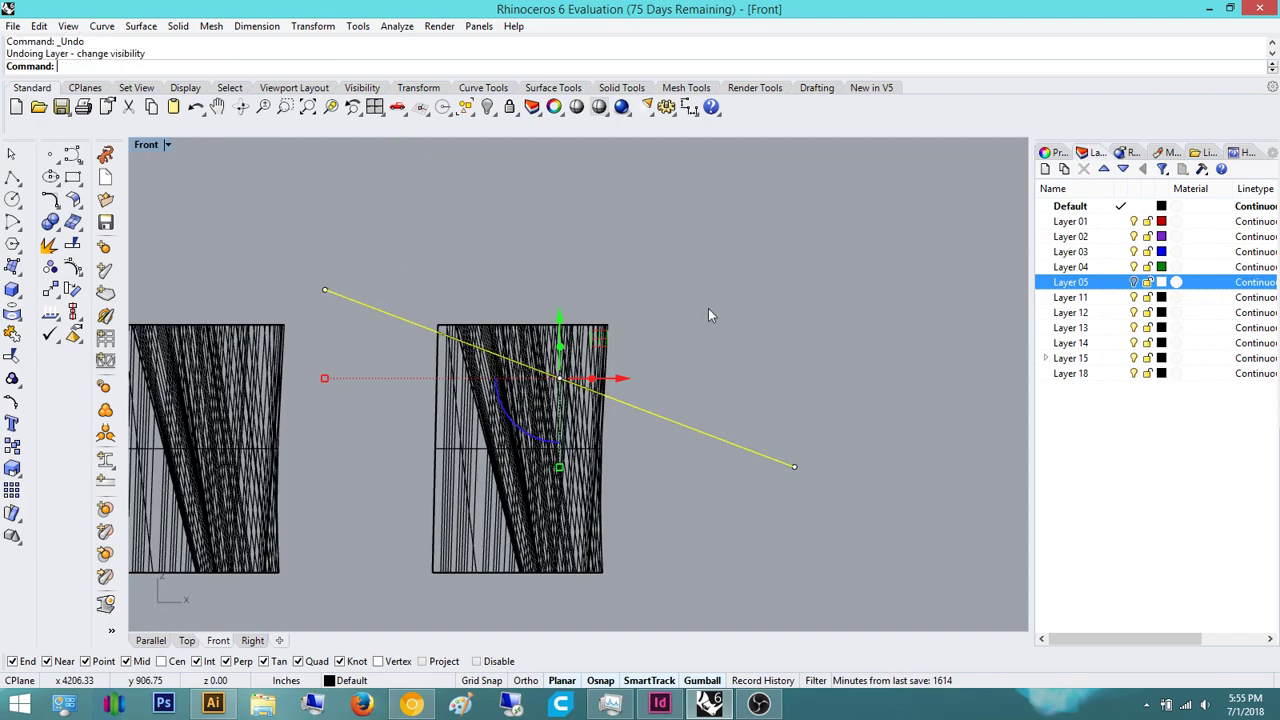
key(ctrl+z)
click(711, 309)
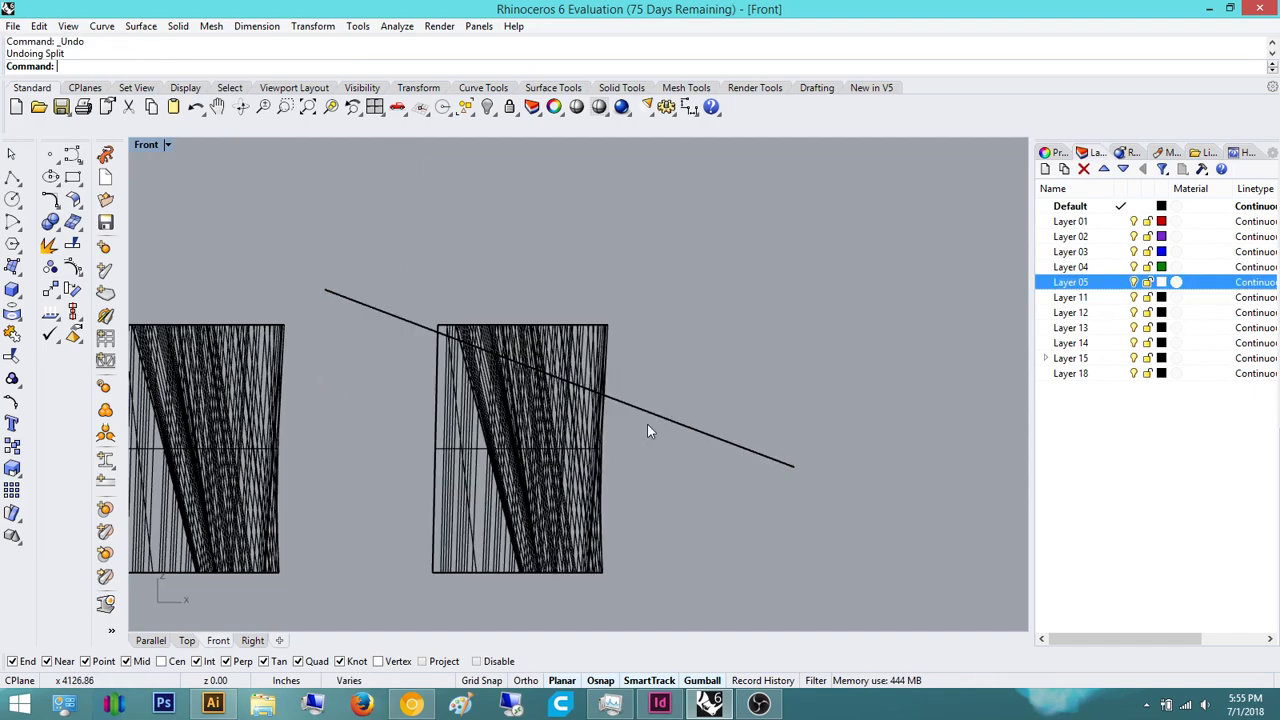
- Delete the sloping line together with its extruded cutting surface
click(605, 373)
click(783, 505)
drag(785, 507, 688, 415)
scroll(686, 420, down, 4)
right_drag(687, 402, 690, 420)
key(Delete)
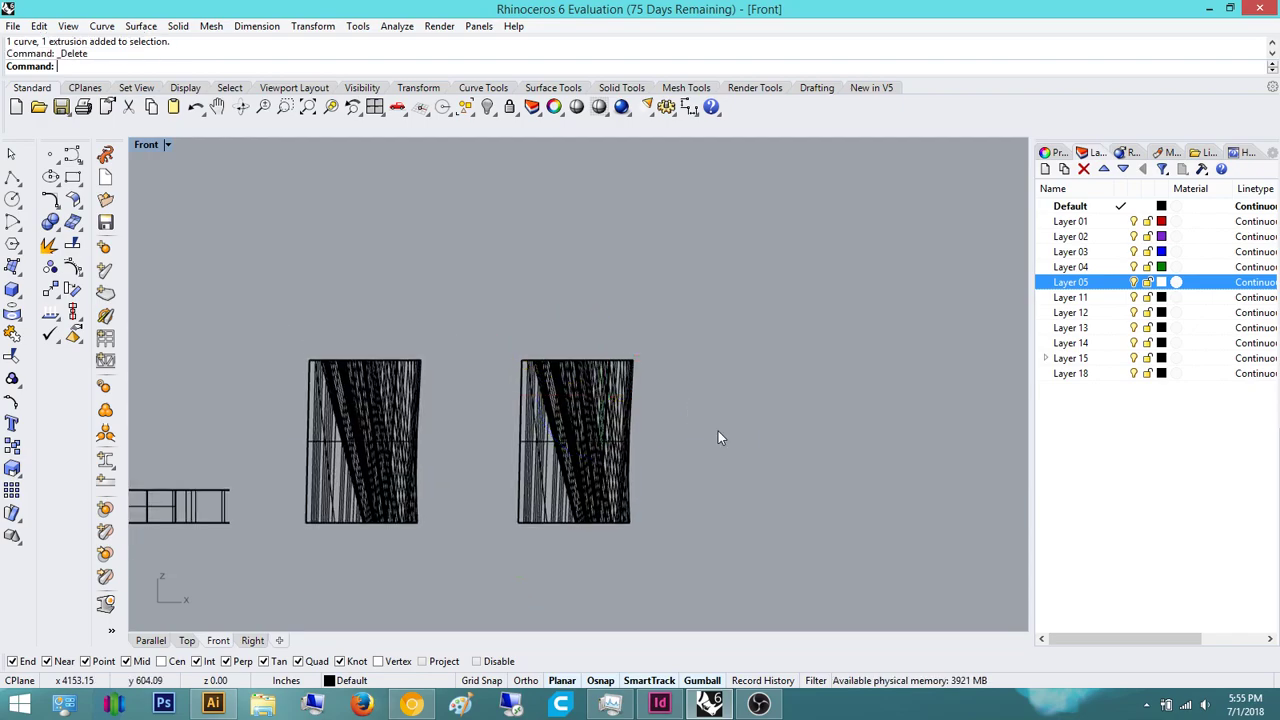
- Draw a five-point, degree 5 interpolated curve in the Front view, sweeping through the open form and hooking back beyond it
text(InterpCrv)
key(Return)
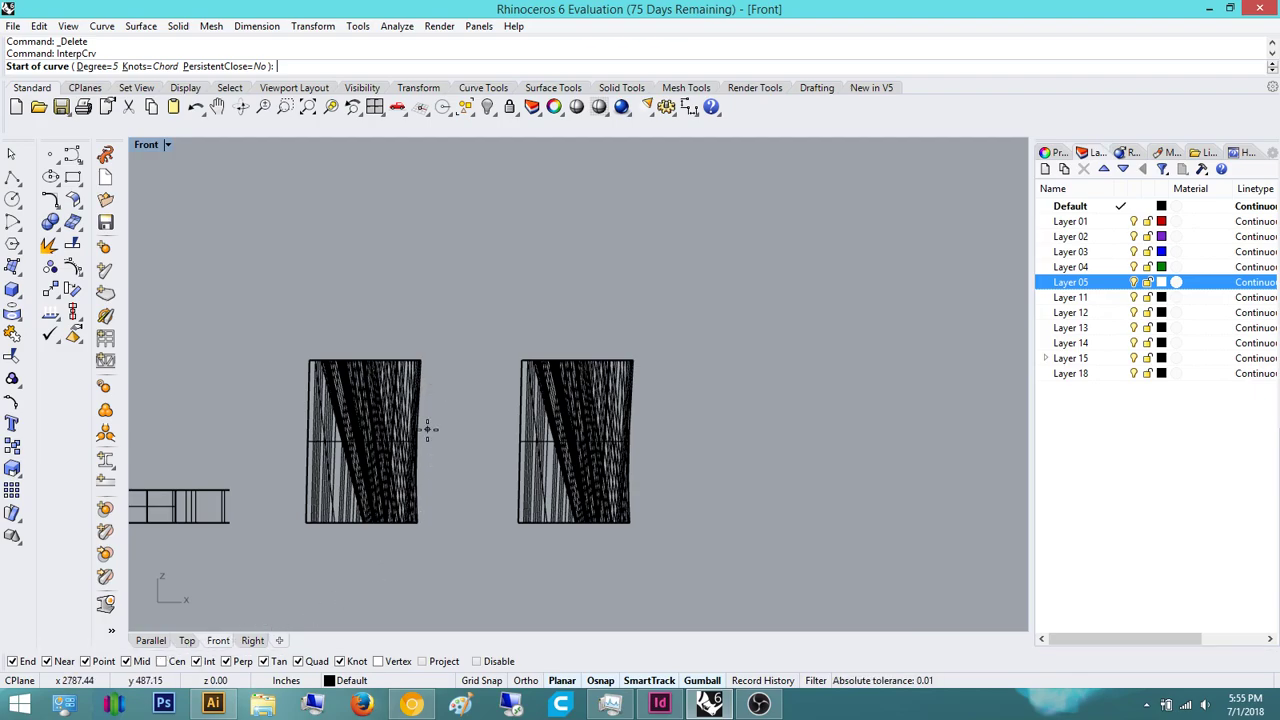
click(432, 324)
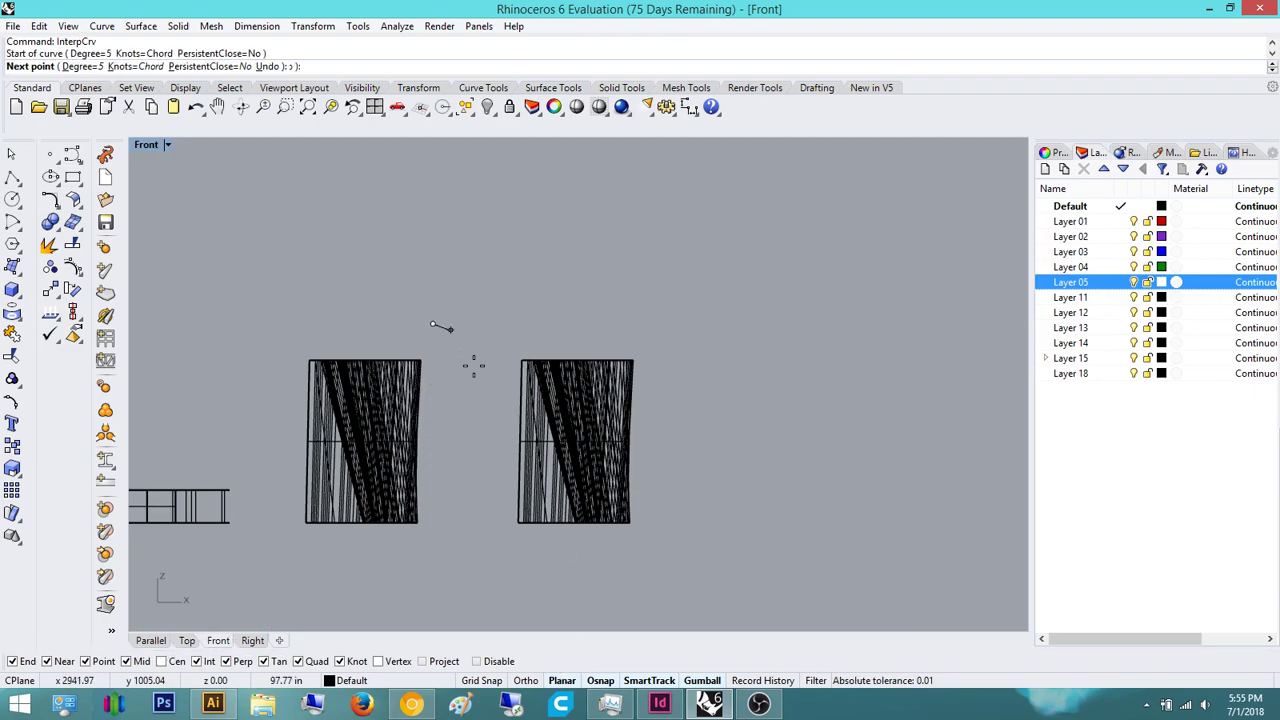
click(693, 422)
click(848, 540)
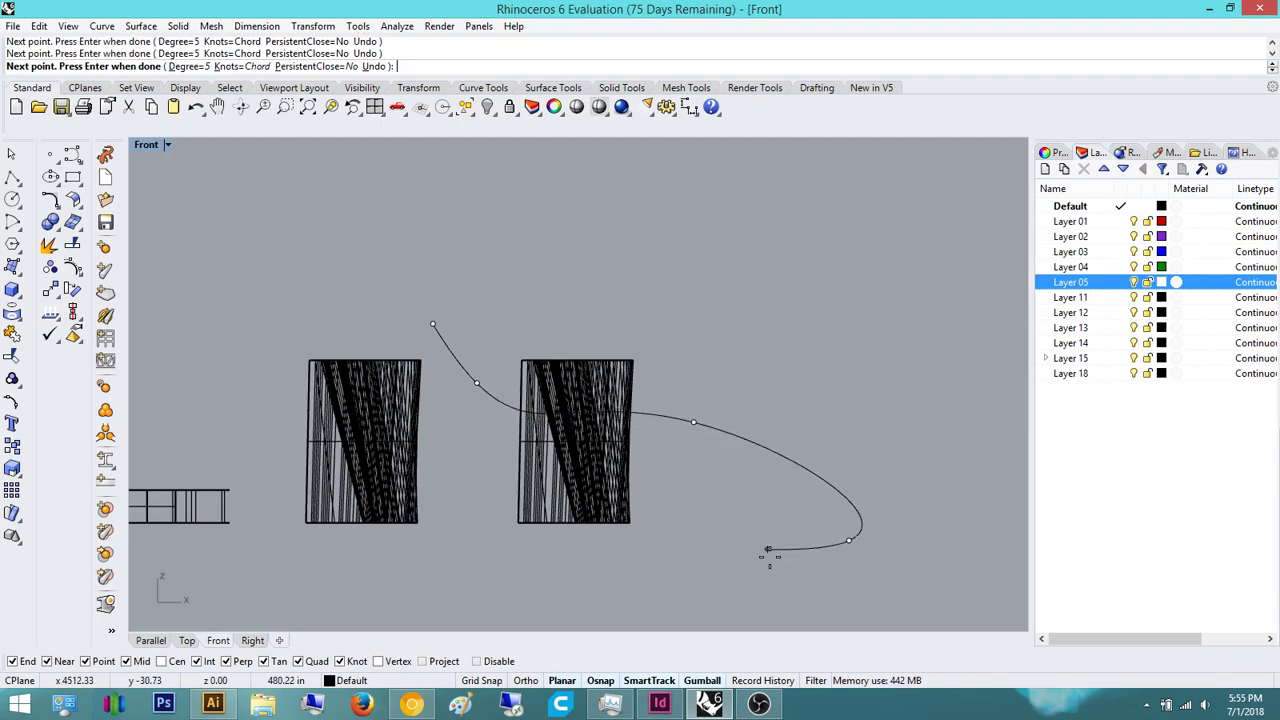
key(Return)
- Raise the curve, scale it down uniformly and shift it back so it crosses the upper part of the open form
click(721, 426)
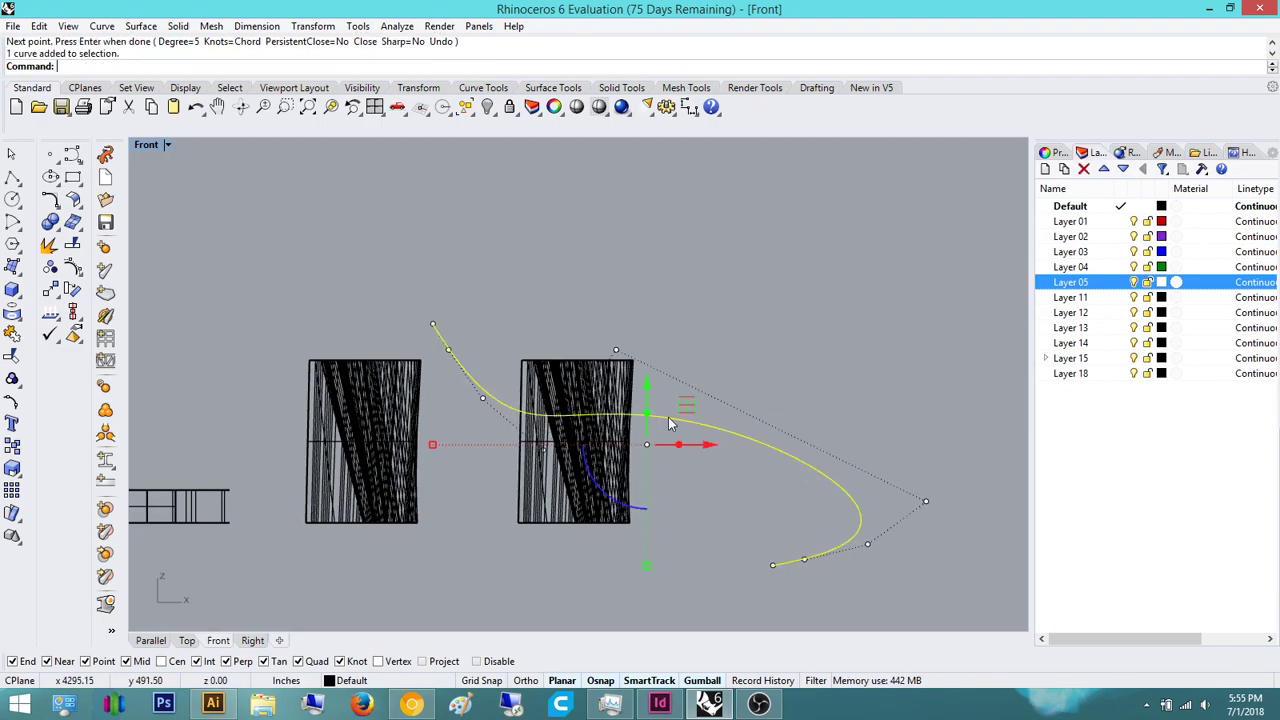
drag(644, 400, 644, 356)
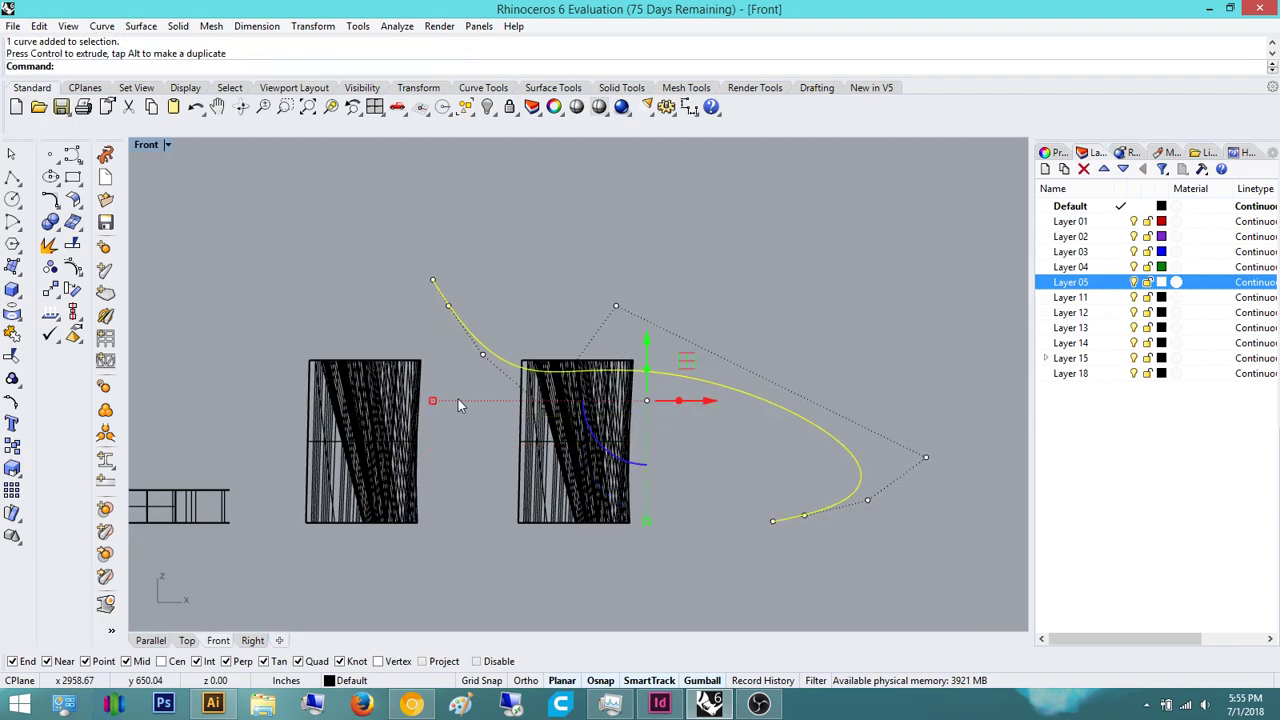
shift+drag(462, 403, 536, 401)
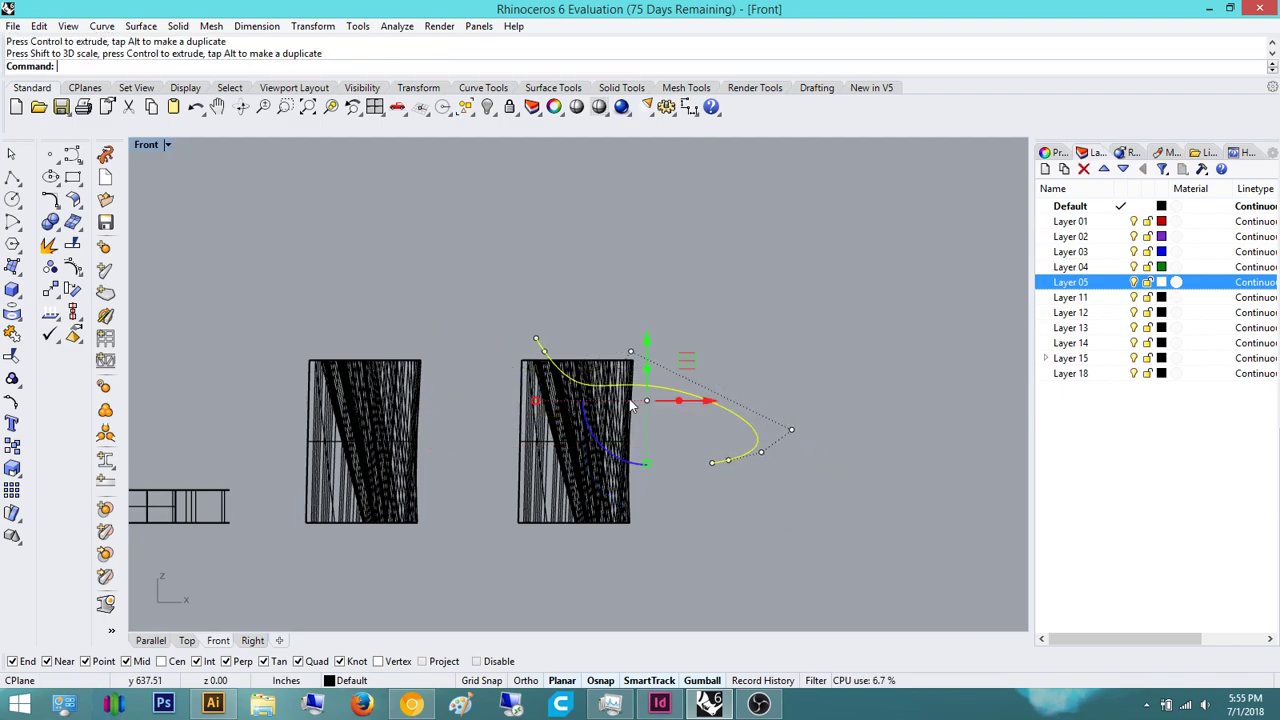
drag(688, 401, 612, 402)
click(715, 257)
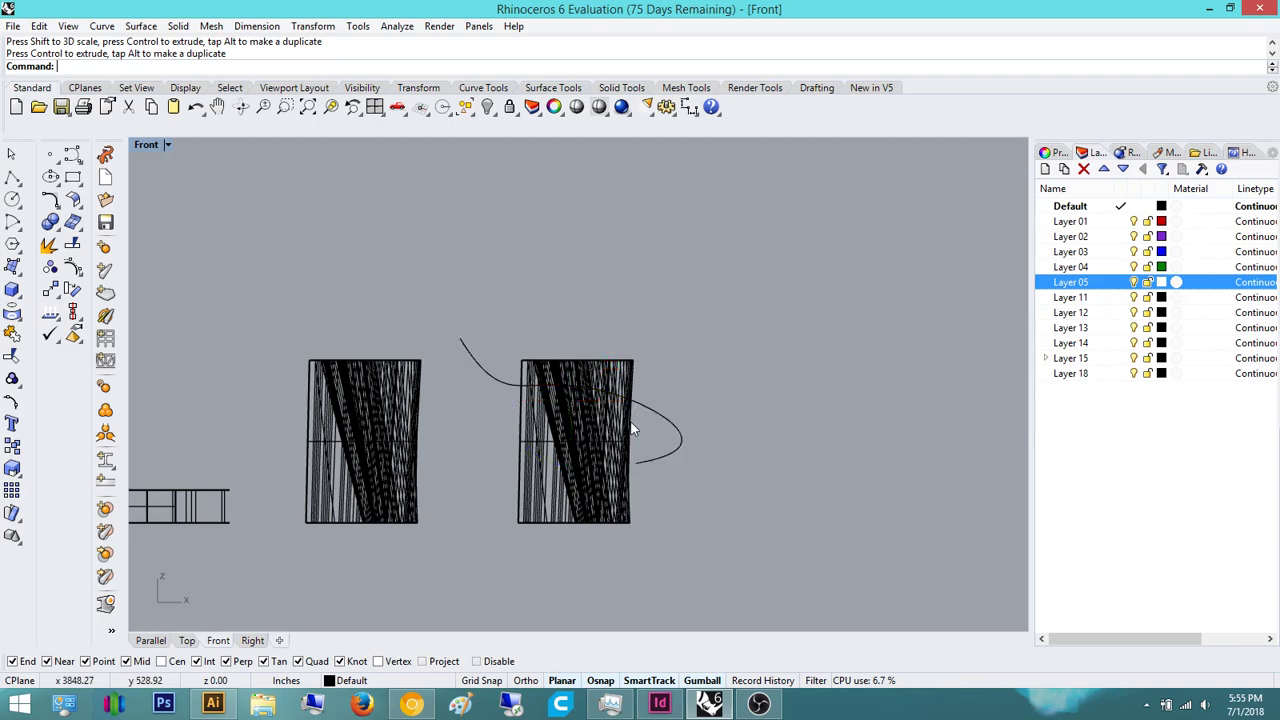
- Raise the curve's control point above the form to make a stronger arch through its upper part
click(656, 413)
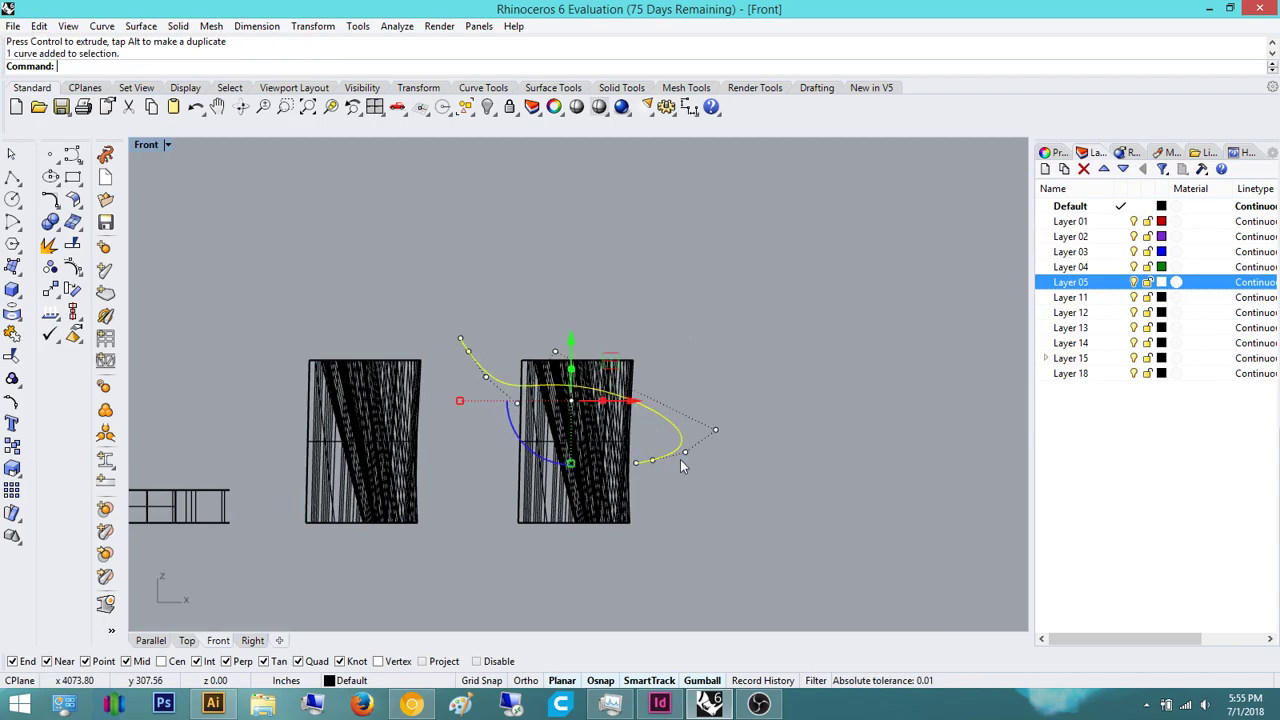
click(556, 353)
mouse_move(557, 309)
mouse_down()
mouse_move(559, 270)
mouse_move(624, 258)
mouse_move(558, 268)
mouse_move(558, 297)
mouse_up()
click(716, 350)
drag(665, 385, 661, 382)
- Extrude the curve to one side with ExtrudeCrv in the Parallel view so the surface passes completely through the open form
click(163, 642)
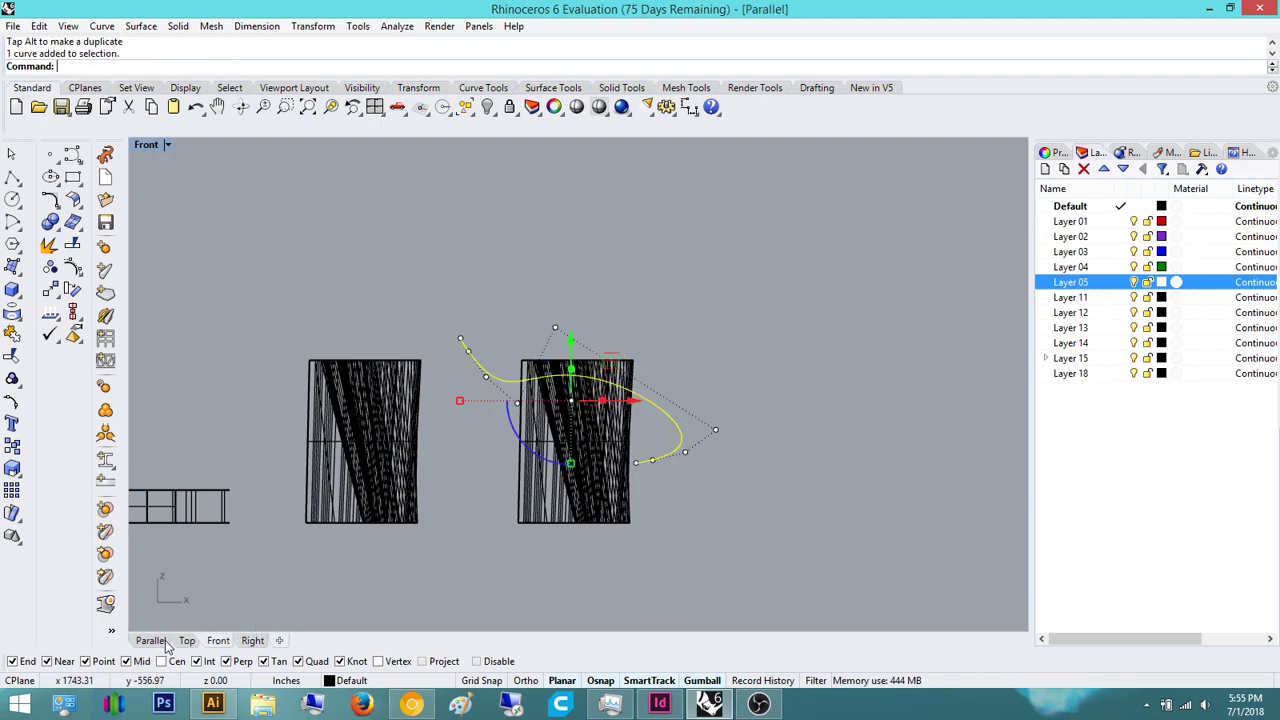
right_drag(730, 365, 663, 398)
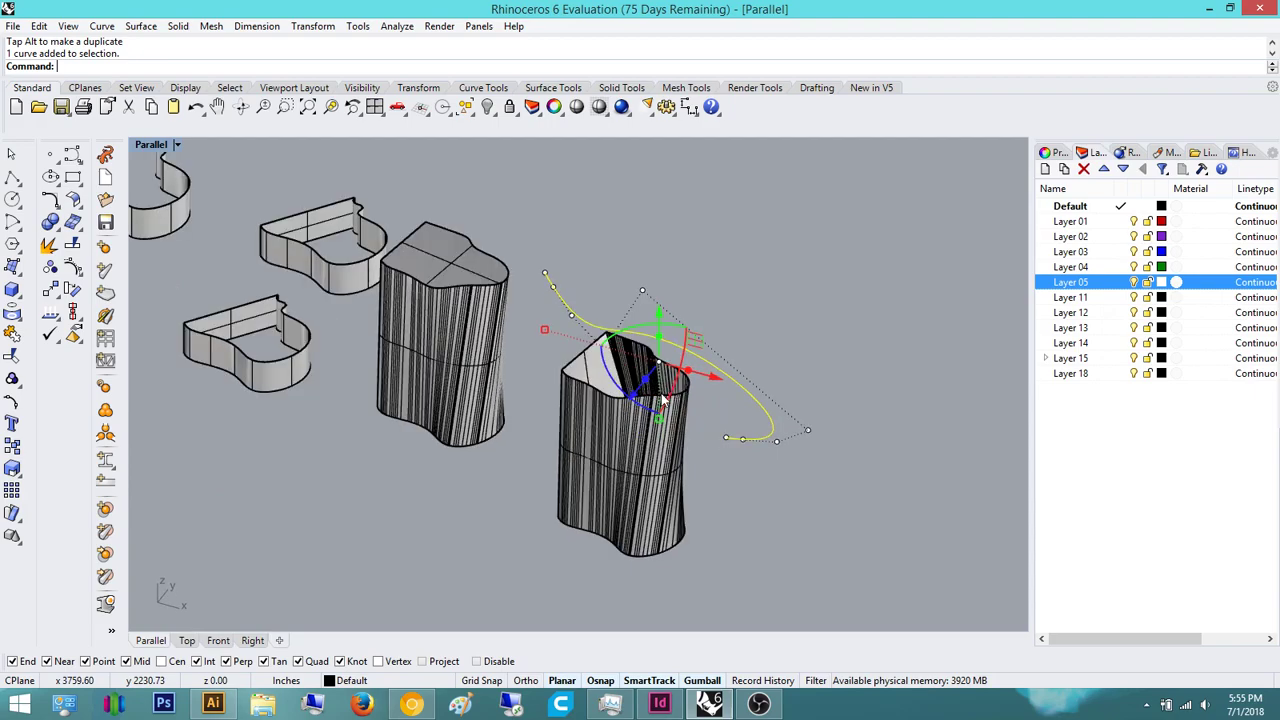
text(ExtrudeCrv)
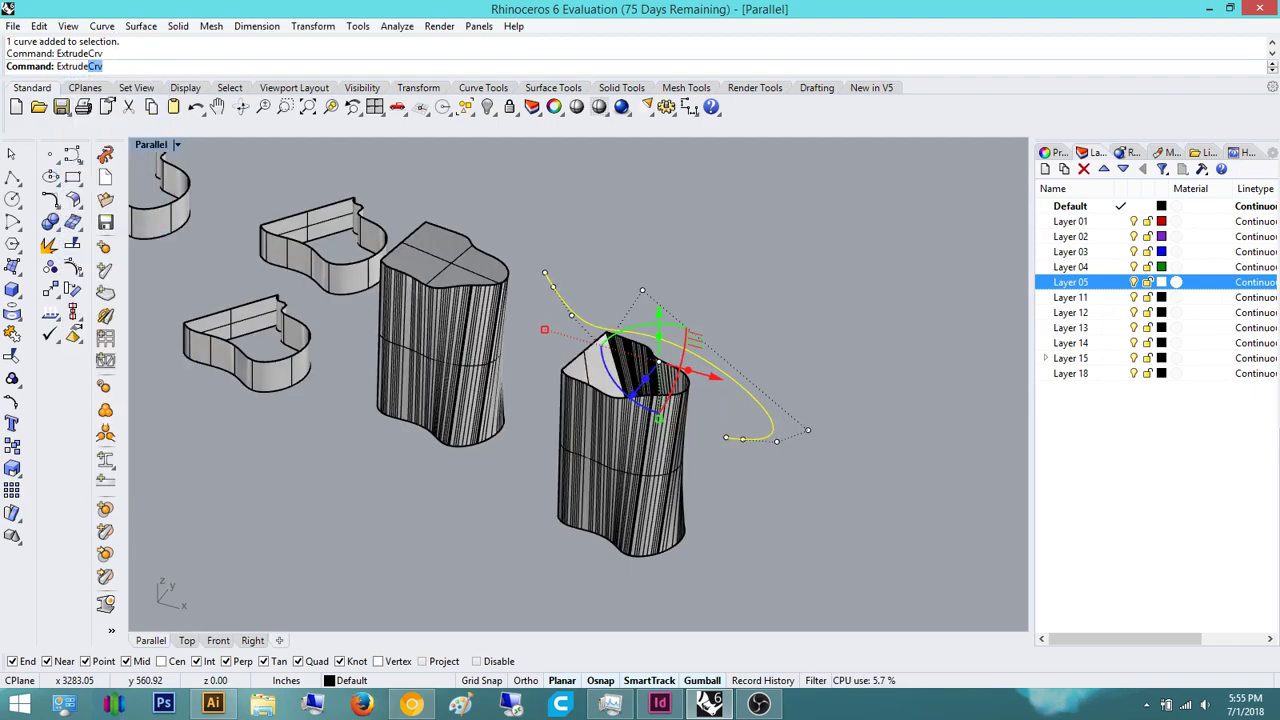
key(Return)
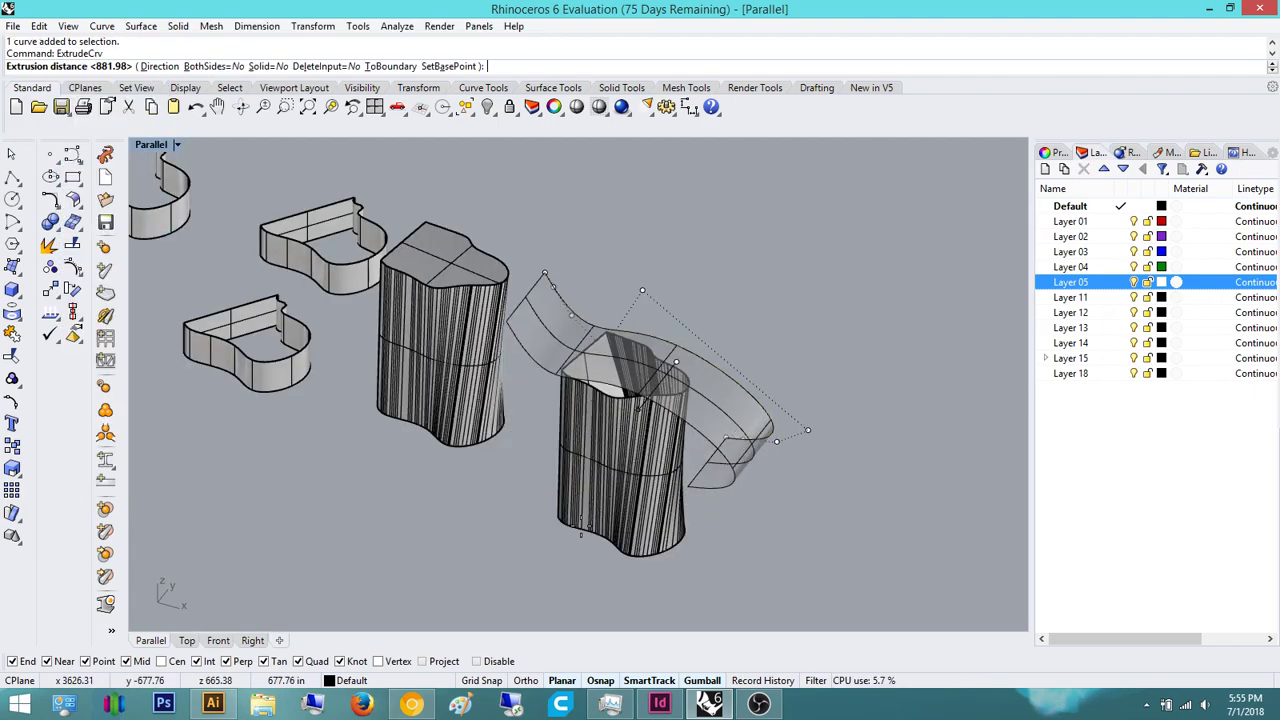
click(568, 552)
right_drag(863, 206, 731, 229)
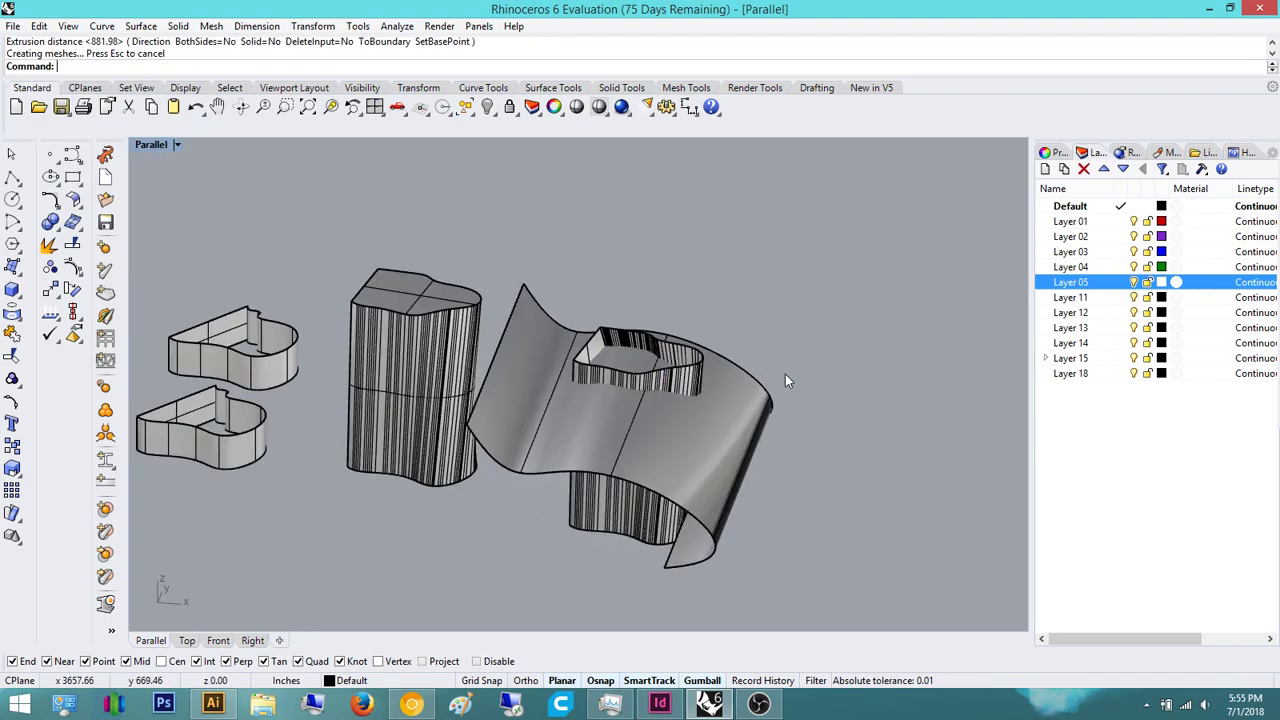
right_drag(638, 544, 553, 580)
- Split the open form using the curved extruded surface as the cutting object
text(split)
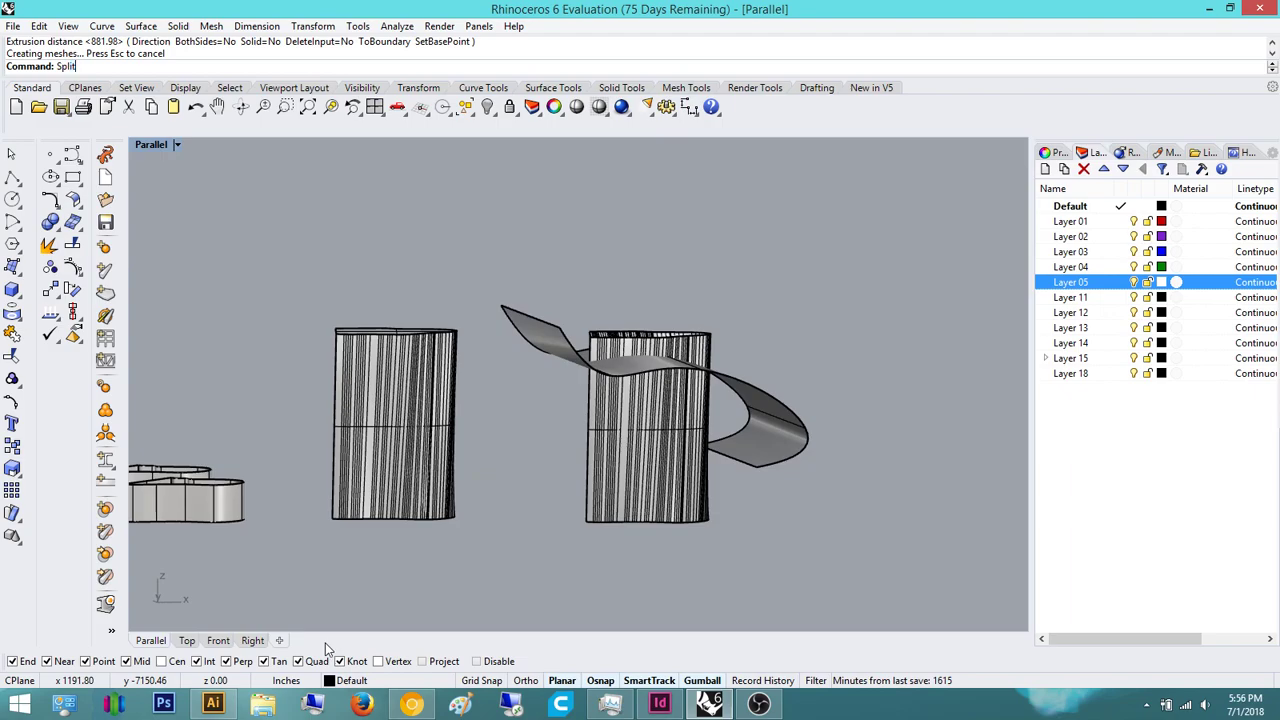
key(Return)
right_drag(620, 505, 605, 500)
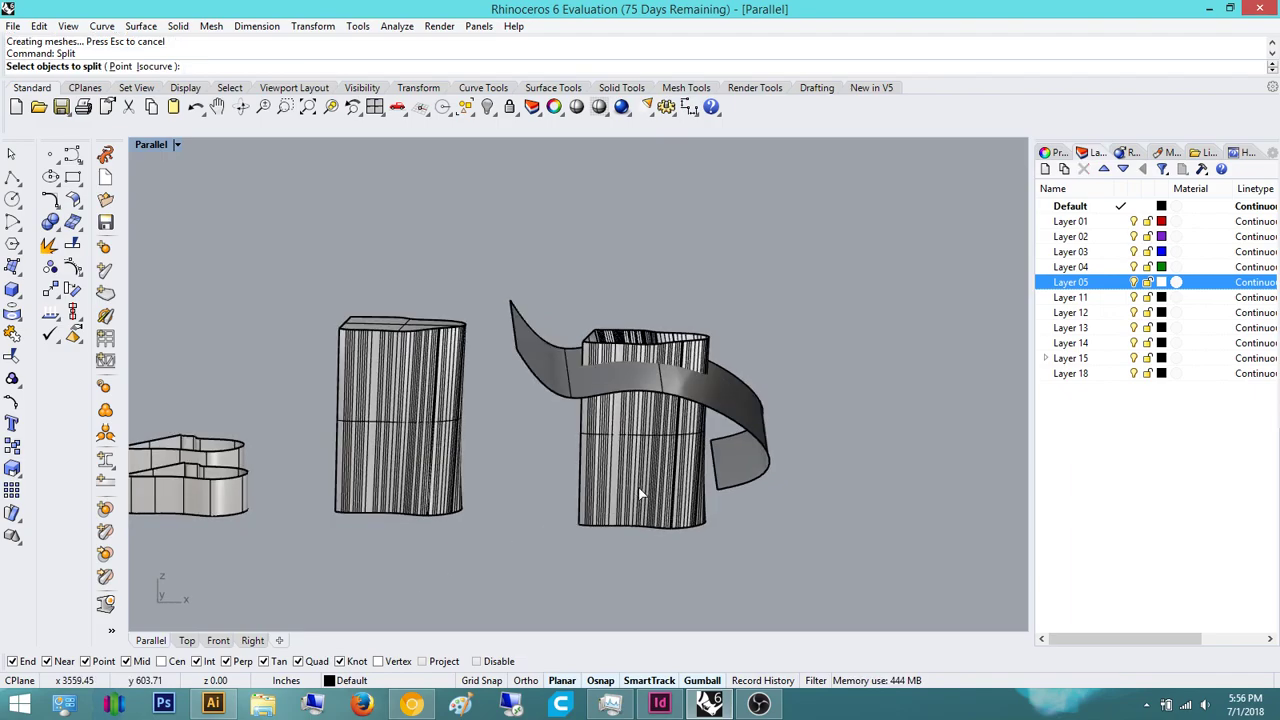
click(640, 491)
key(Return)
right_drag(700, 435, 690, 367)
click(780, 362)
key(Return)
- Delete the upper piece of the form above the curved cutting surface
scroll(701, 394, up, 5)
click(670, 376)
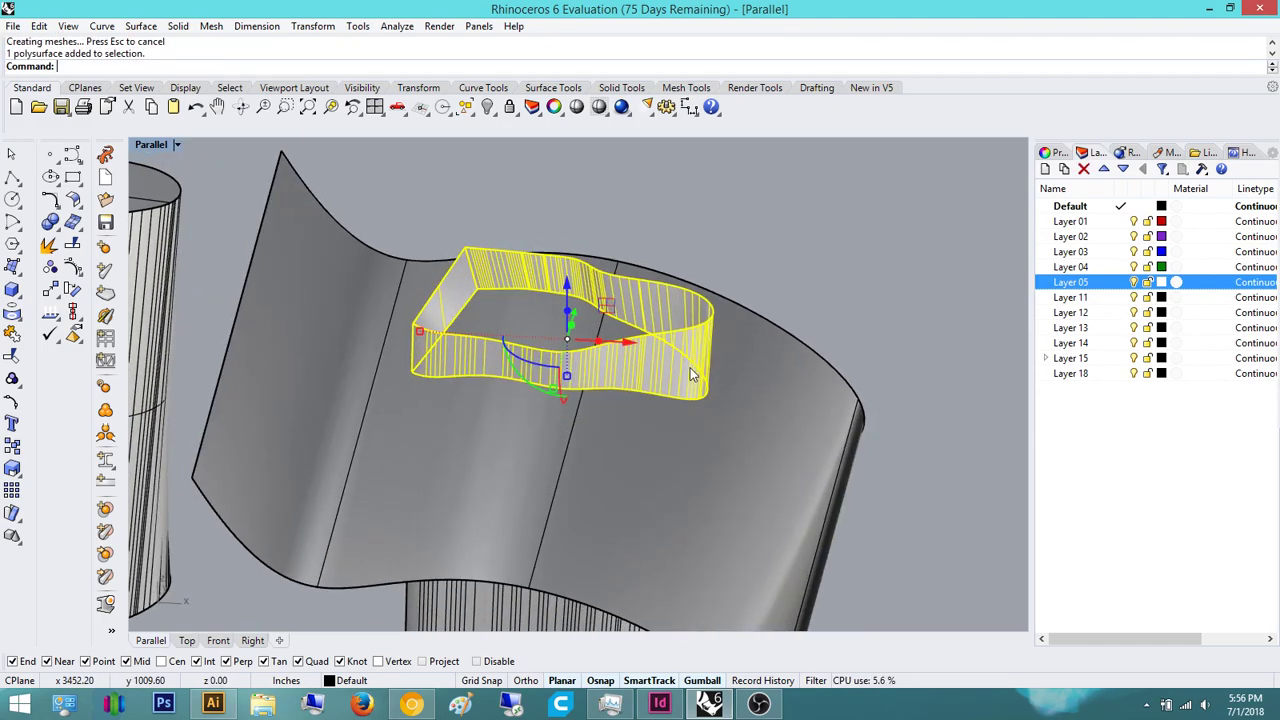
key(Delete)
- Move the curved cutting surface to Layer 05 and turn that layer off
click(790, 386)
right_click(1078, 286)
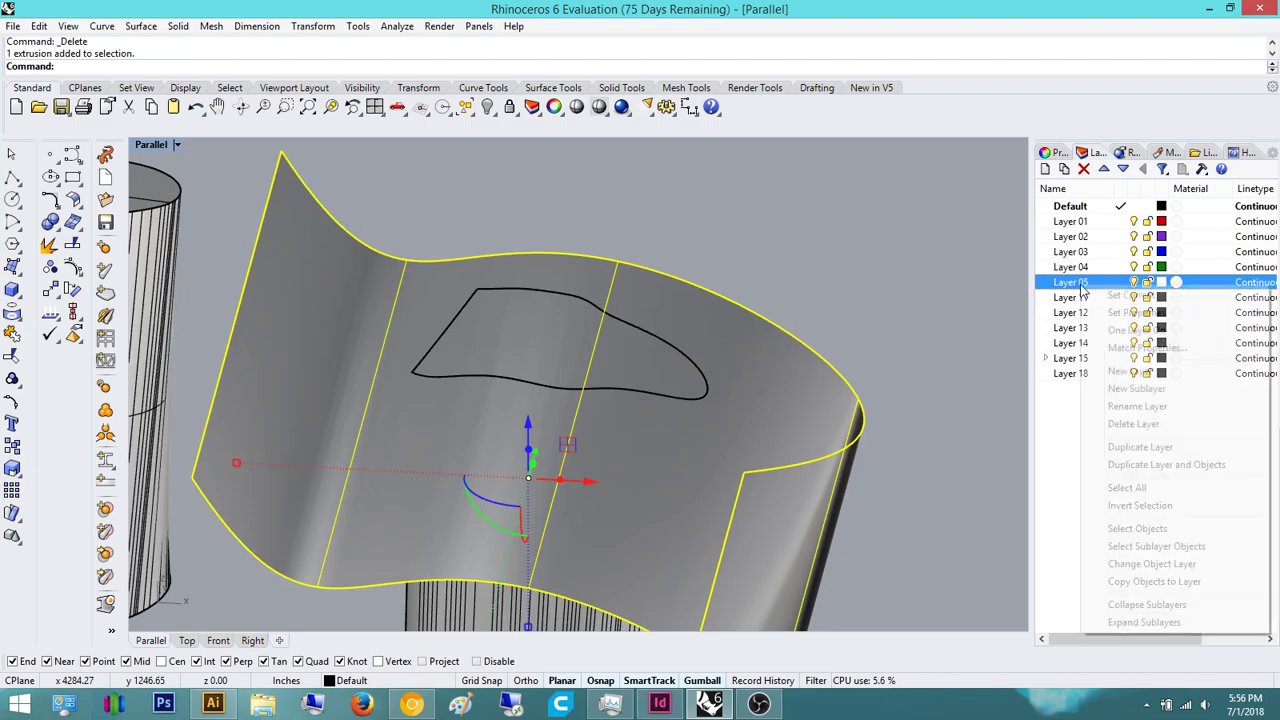
click(1168, 560)
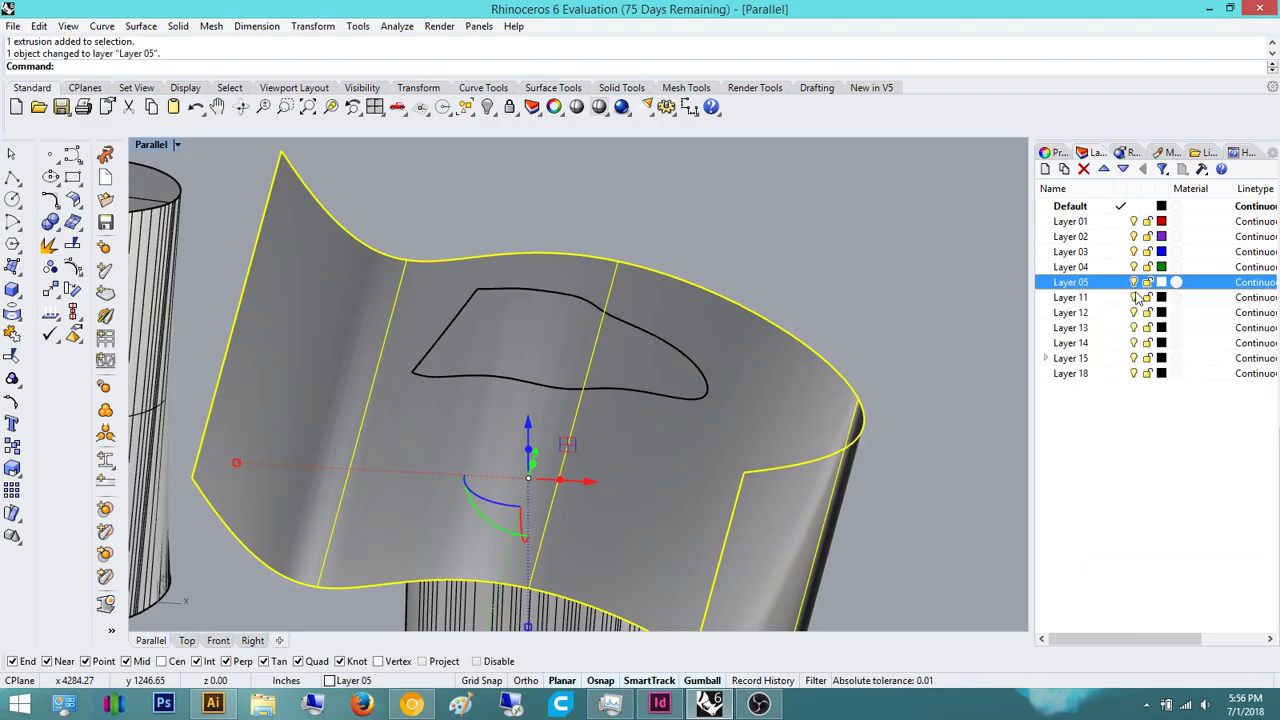
click(1134, 283)
right_drag(790, 380, 850, 340)
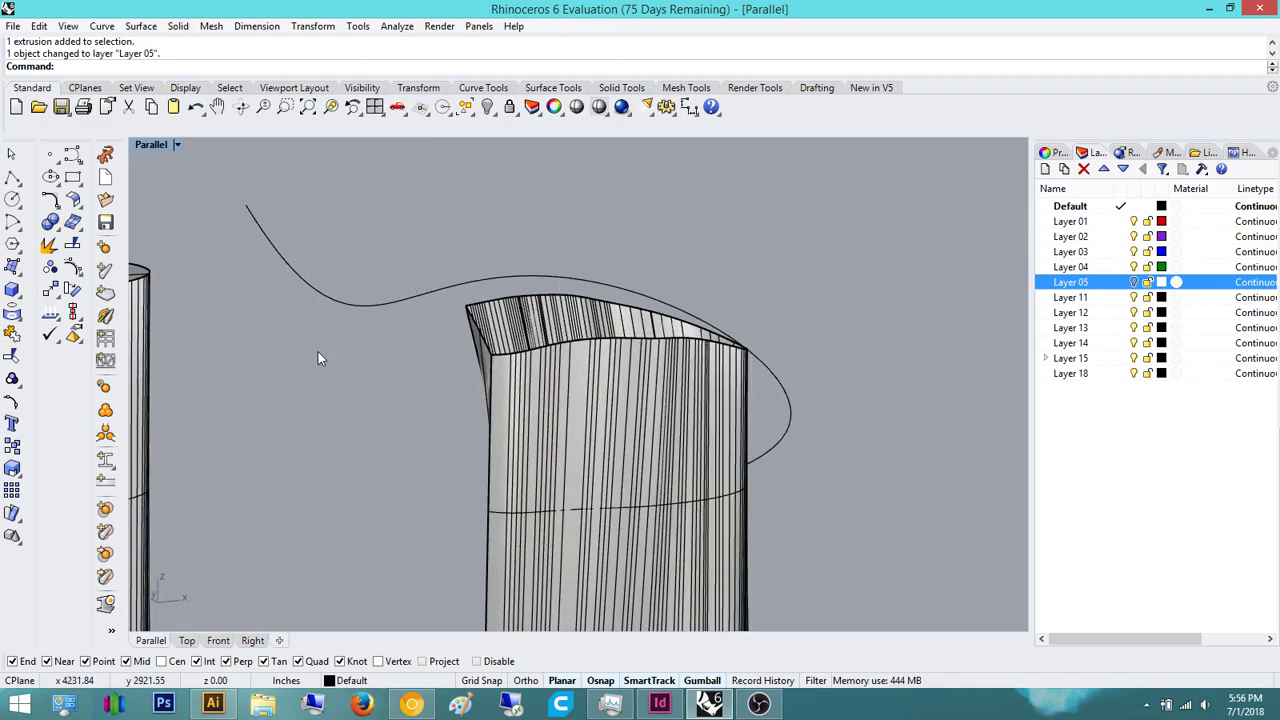
- Try to cap the remaining form, including its curved open top, with the Cap command
right_drag(790, 462, 560, 420)
click(545, 420)
text(cap)
key(Return)
click(682, 250)
right_drag(682, 252, 420, 325)
scroll(752, 461, down, 3)
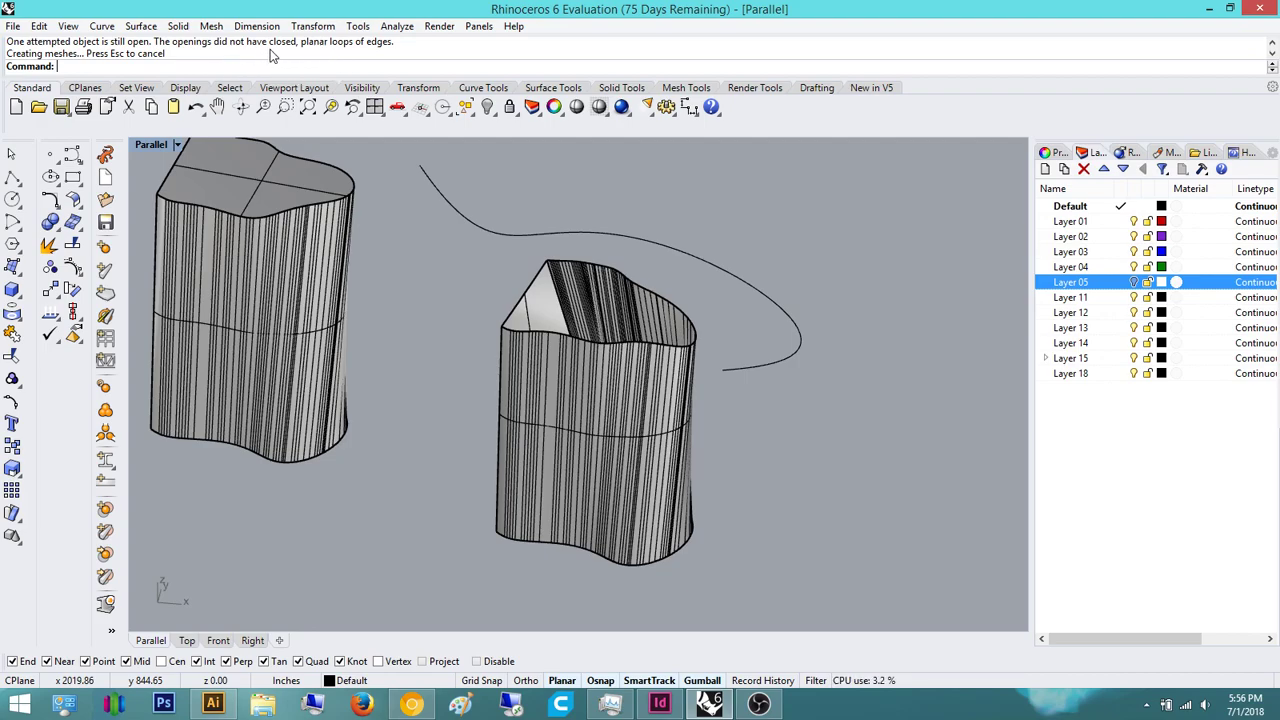
- Highlight the phrase "closed, planar loops of edges" in the command history and examine the curved cut in the Front view
drag(268, 44, 404, 52)
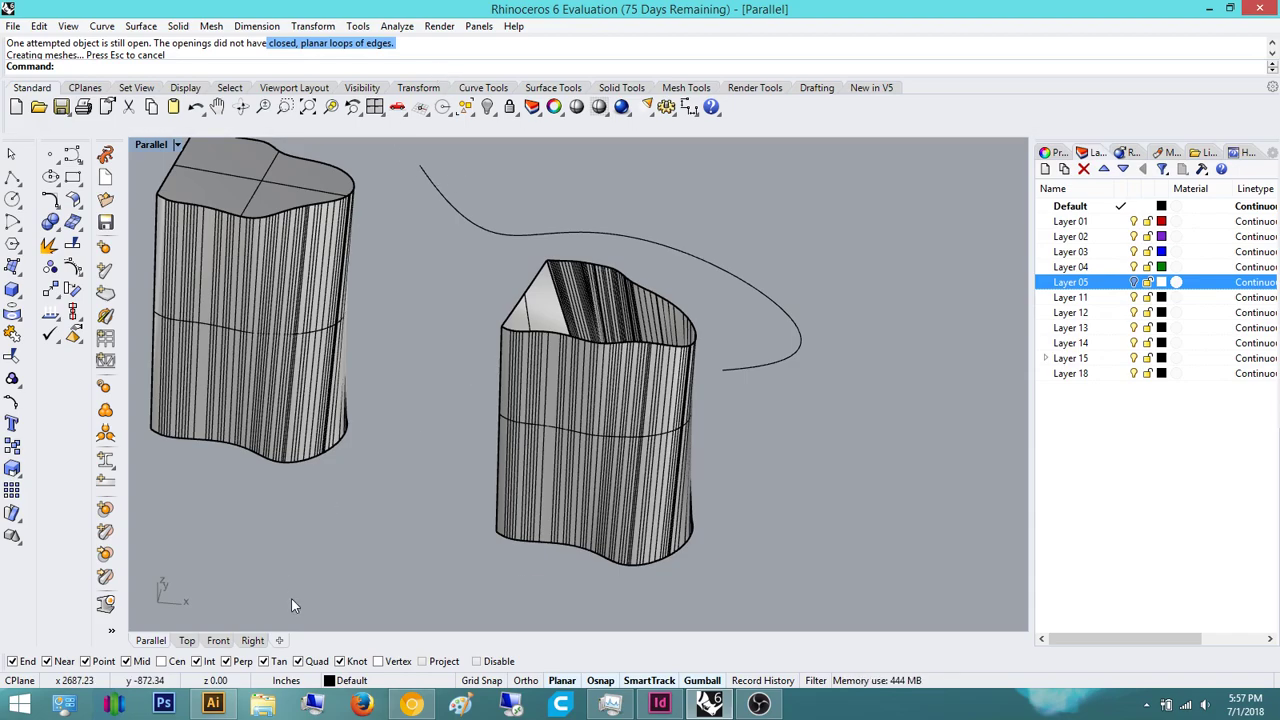
click(187, 641)
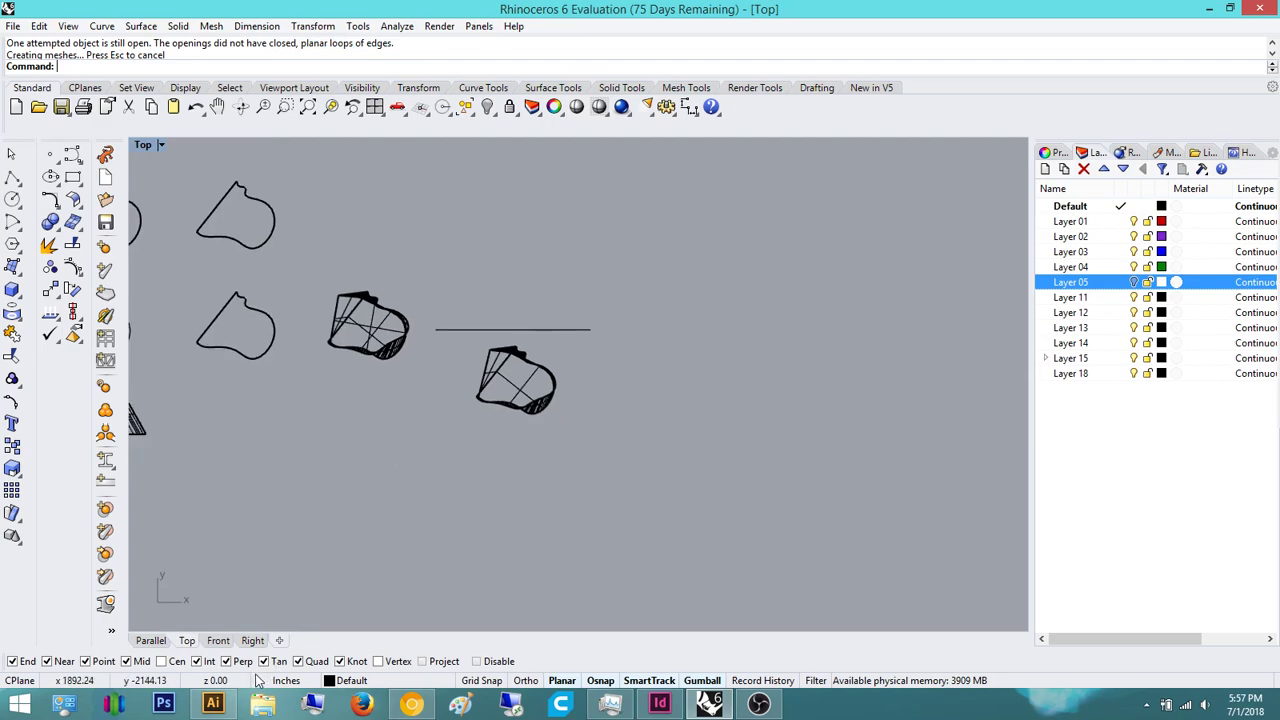
click(220, 641)
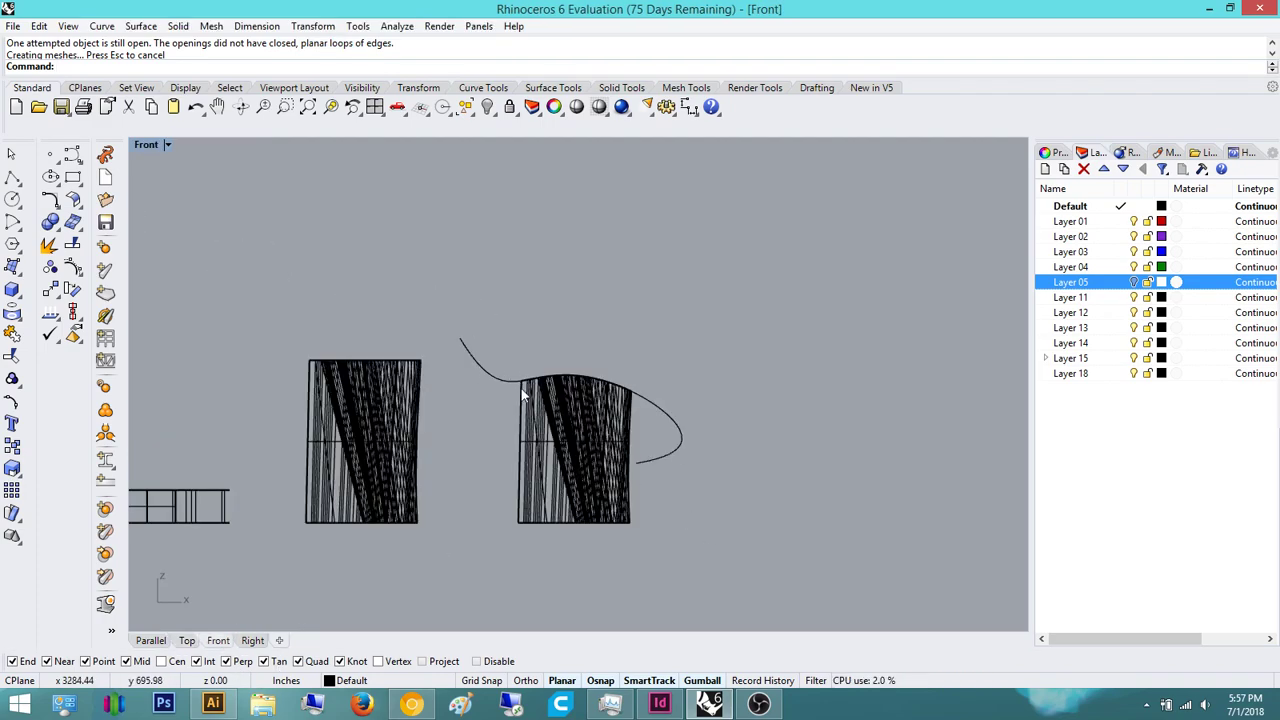
- Compare the flat-topped form with the curved-top form in the Front view, and examine the open rim in the Parallel view
scroll(582, 393, up, 2)
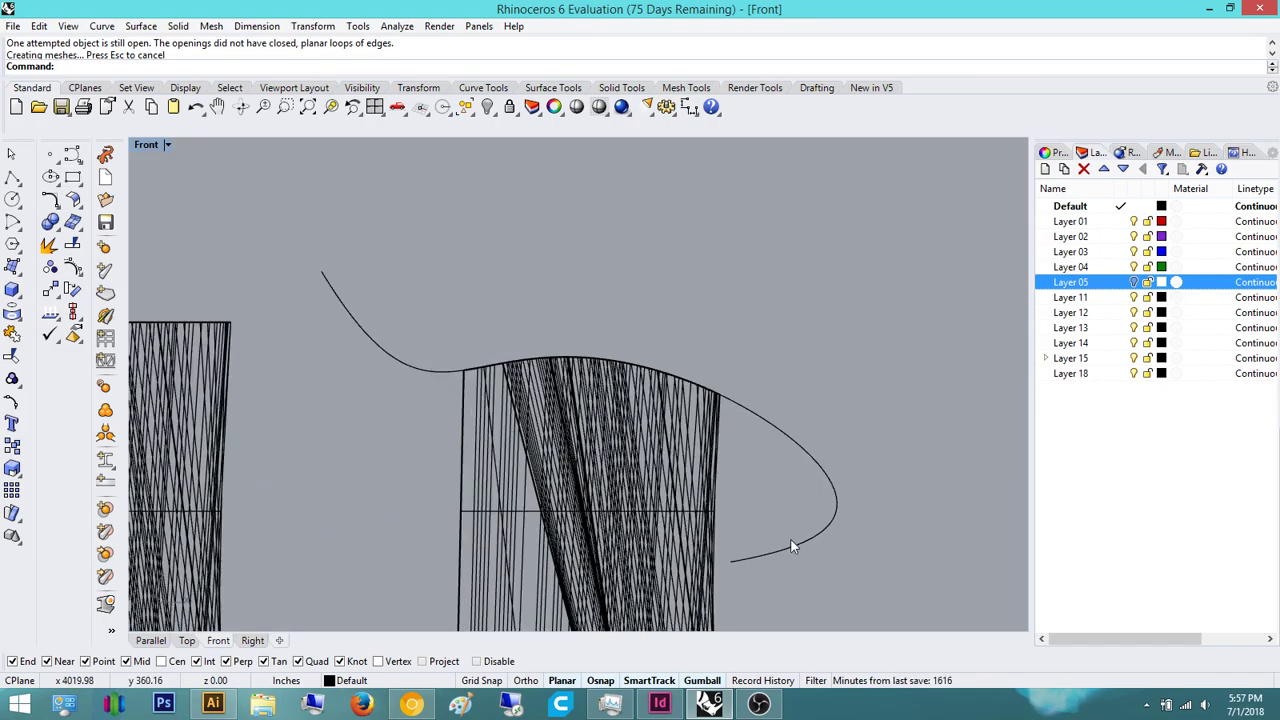
right_drag(450, 368, 1050, 385)
scroll(774, 356, up, 8)
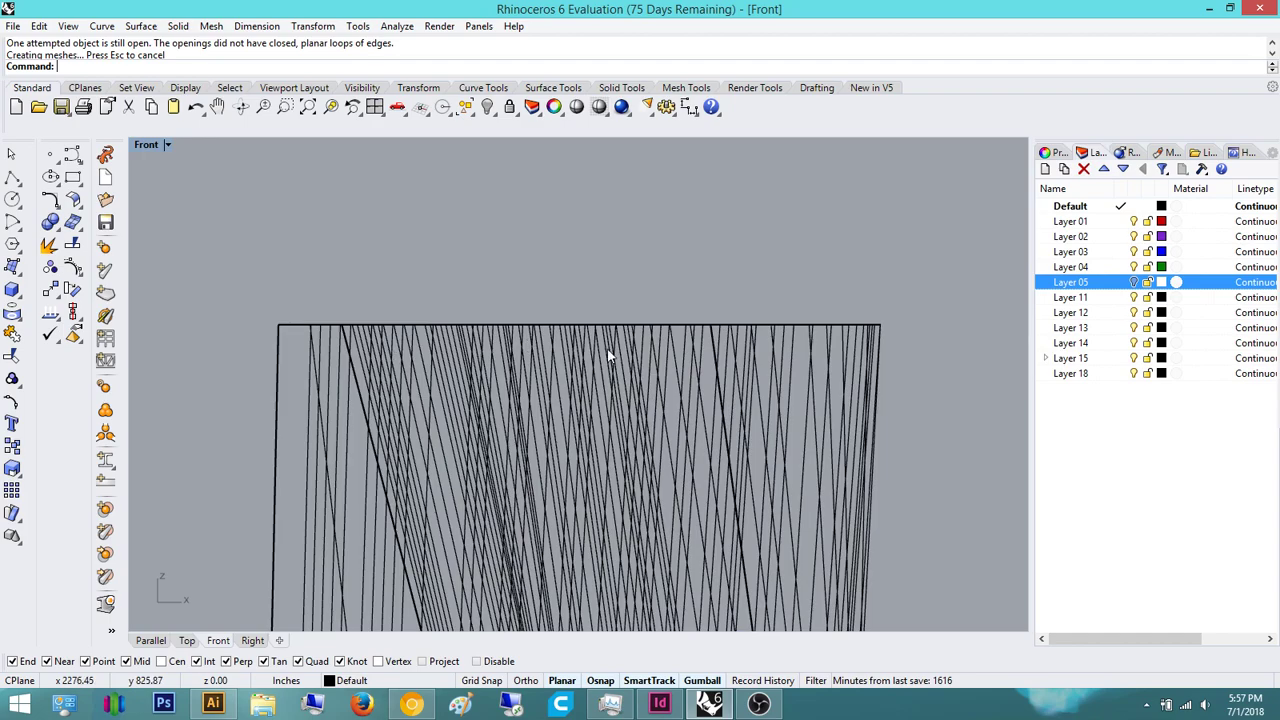
right_drag(580, 408, 454, 384)
right_drag(566, 531, 616, 411)
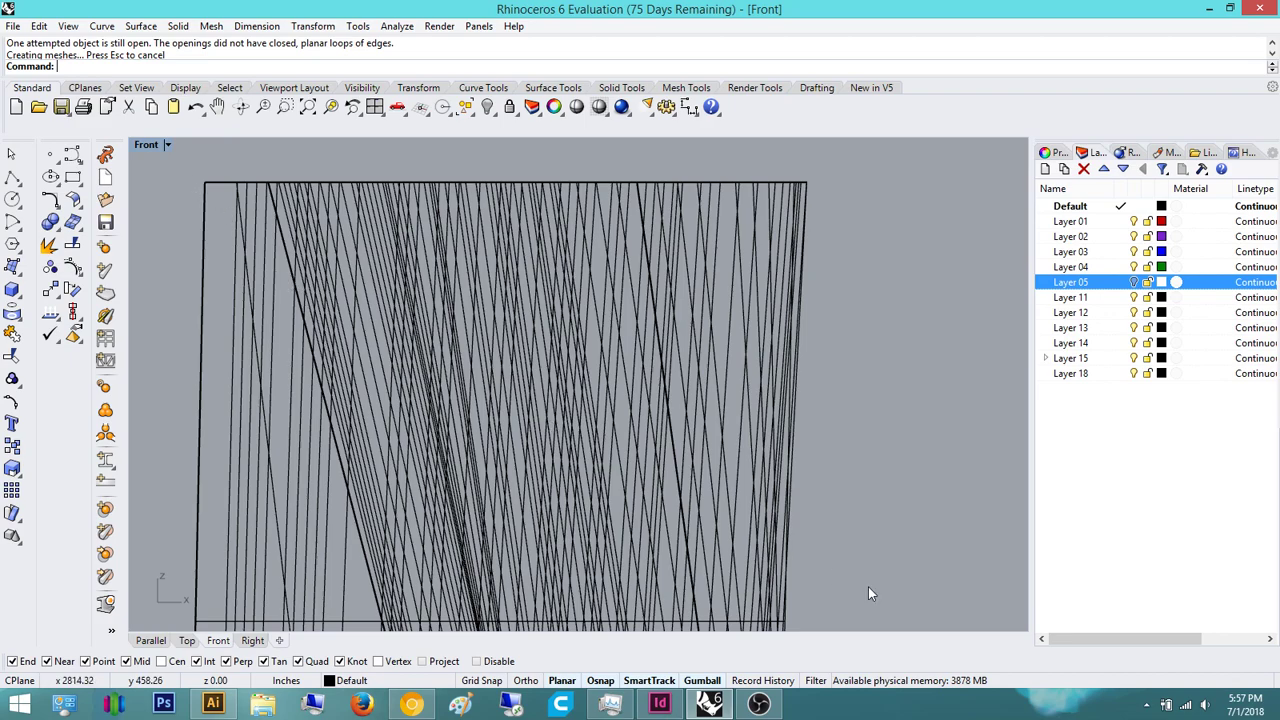
scroll(199, 228, down, 3)
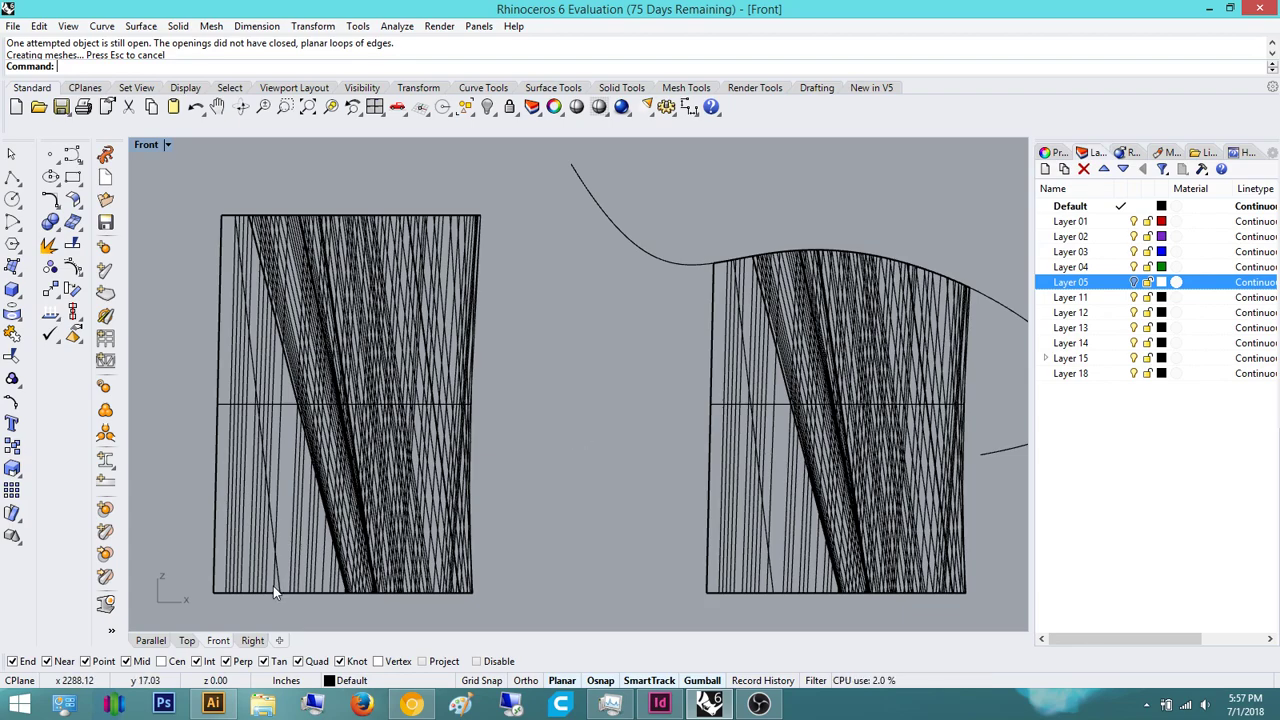
click(151, 641)
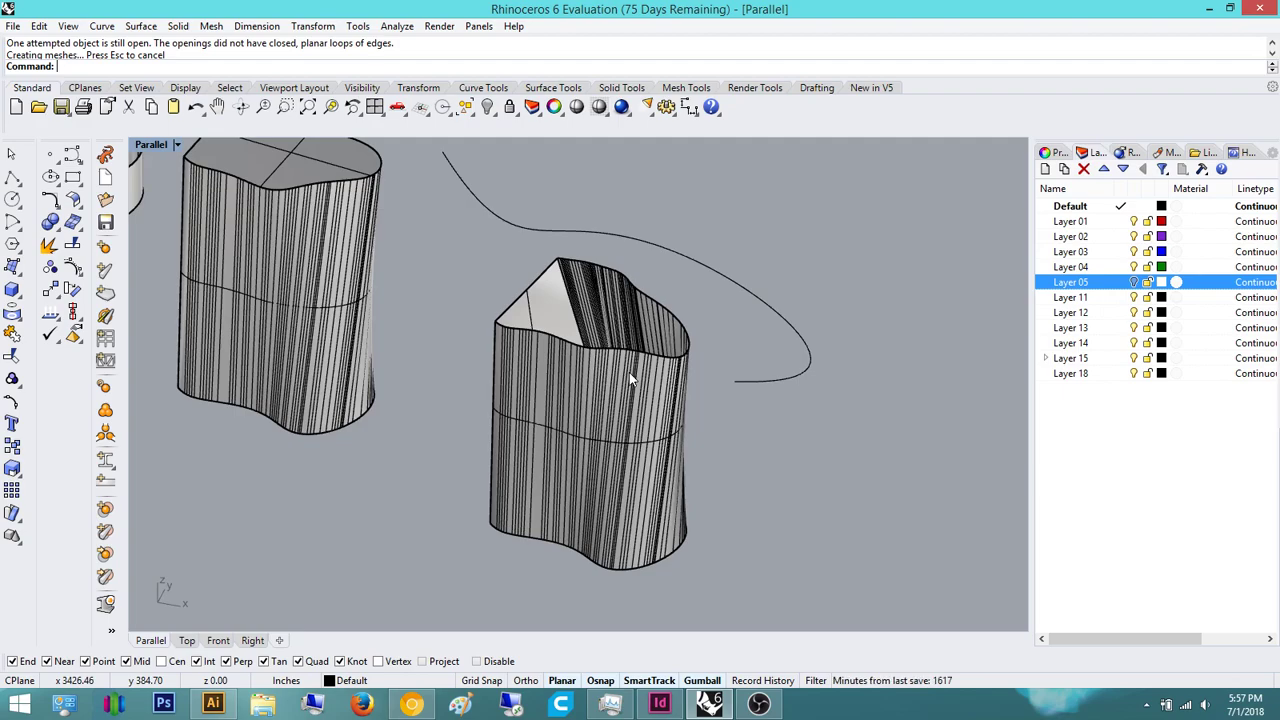
mouse_move(629, 372)
right_down()
mouse_move(620, 388)
mouse_move(603, 357)
mouse_move(560, 403)
mouse_move(540, 492)
mouse_move(649, 382)
right_up()
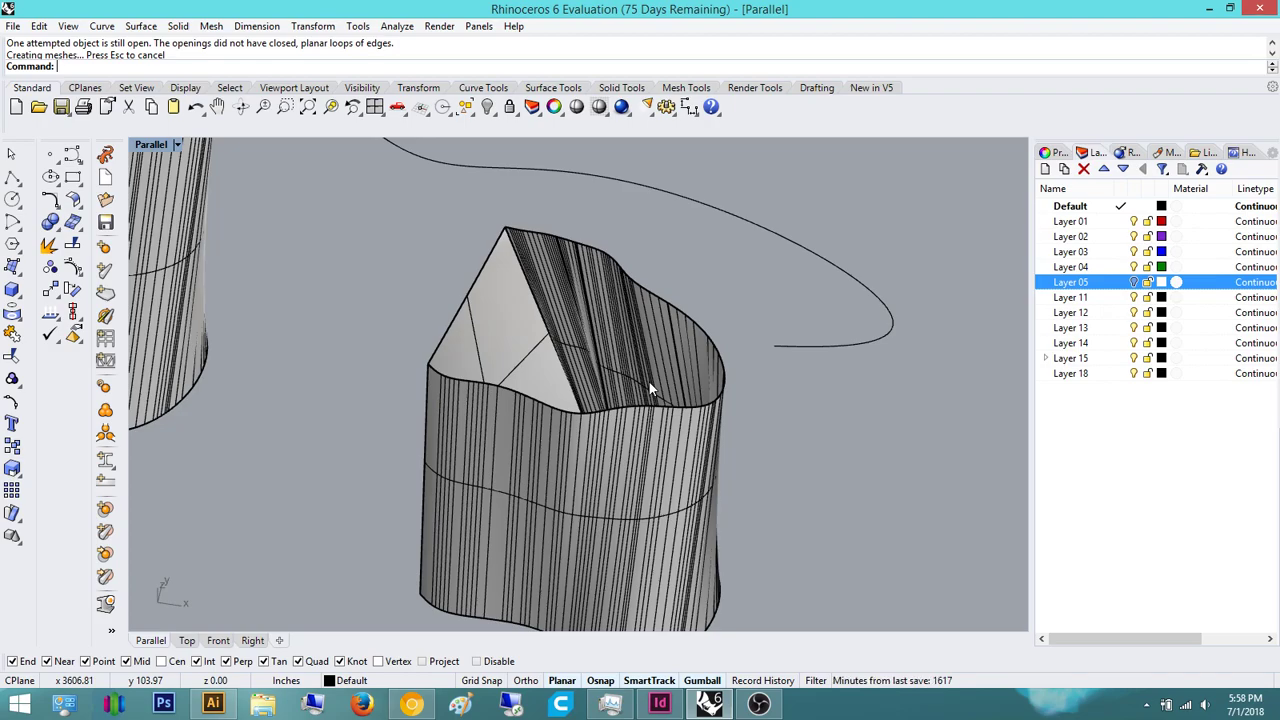
right_drag(604, 362, 520, 460)
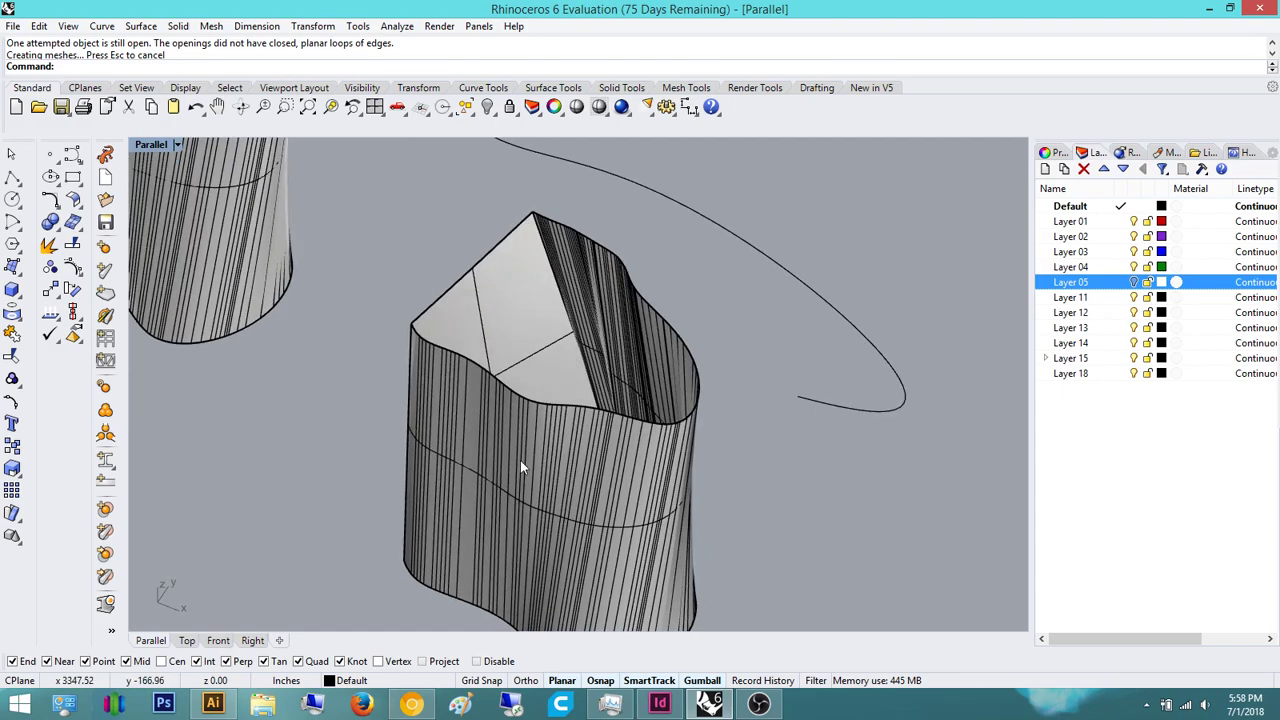
- Try to cover the curved open top with EdgeSrf, using the rim's straight edge and the long front curved edge
text(EdgeSrf)
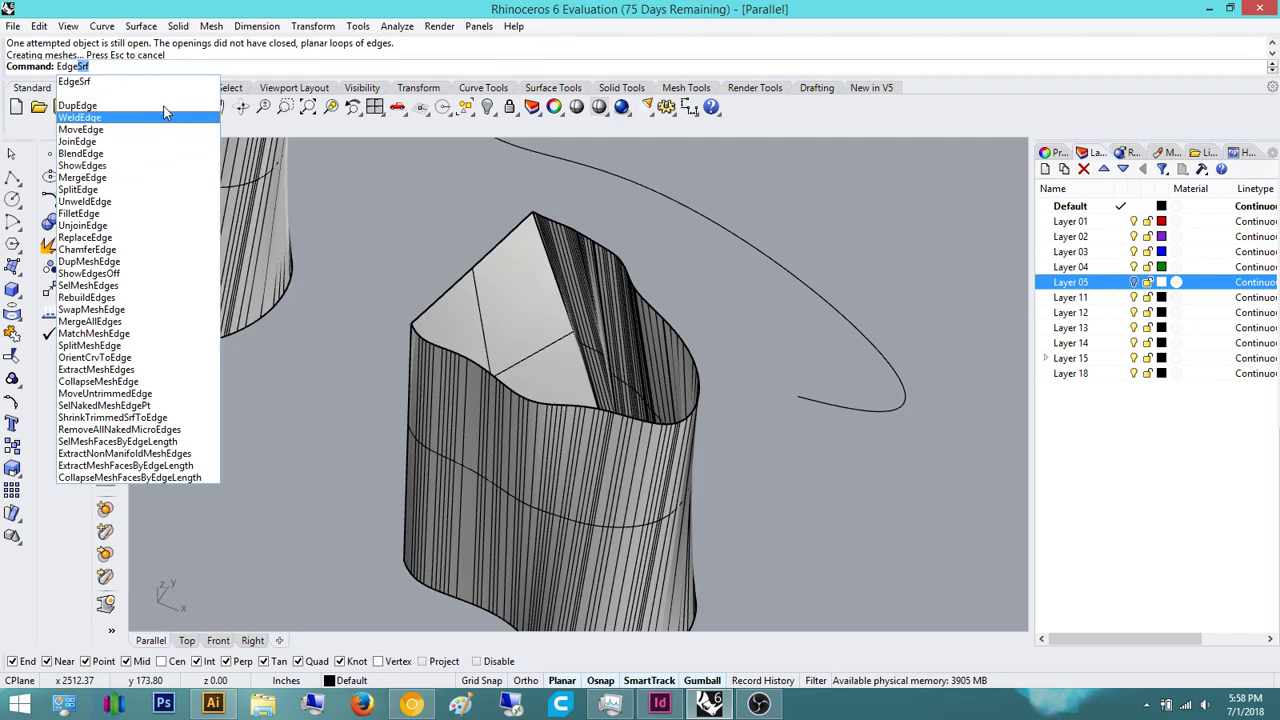
key(Return)
mouse_move(439, 488)
right_down()
mouse_move(457, 491)
mouse_move(450, 470)
right_up()
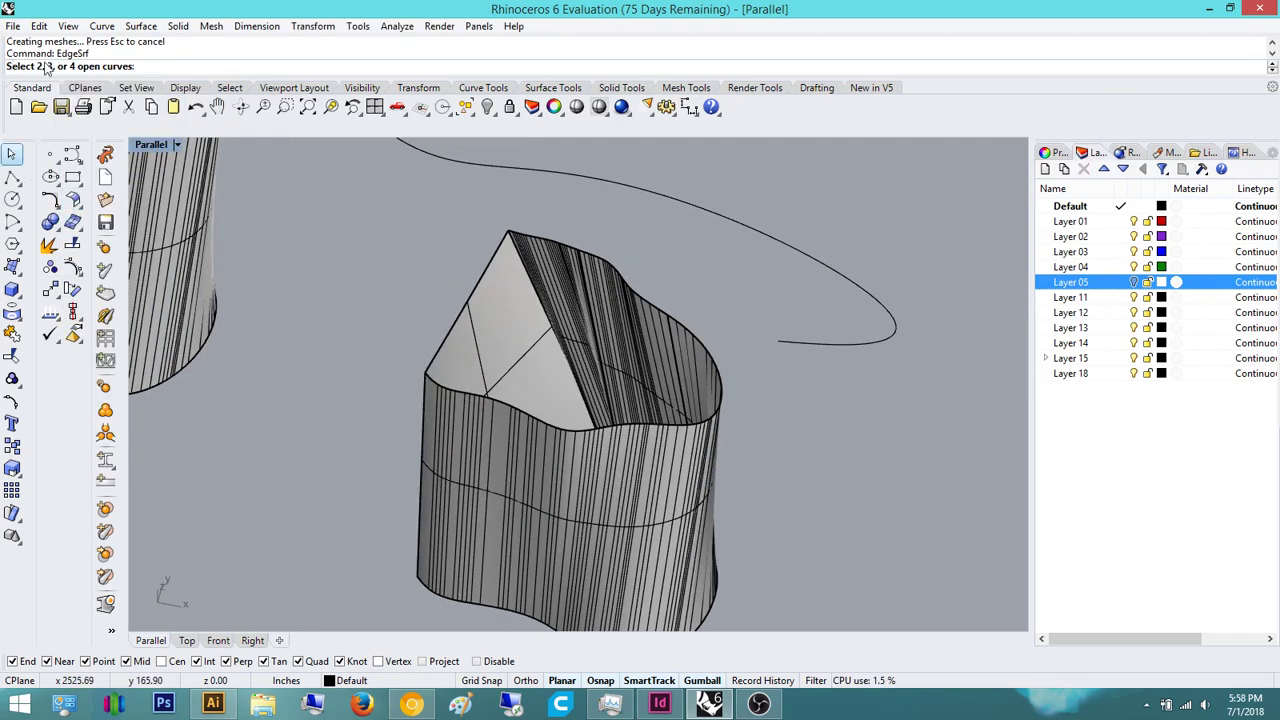
click(469, 303)
click(720, 385)
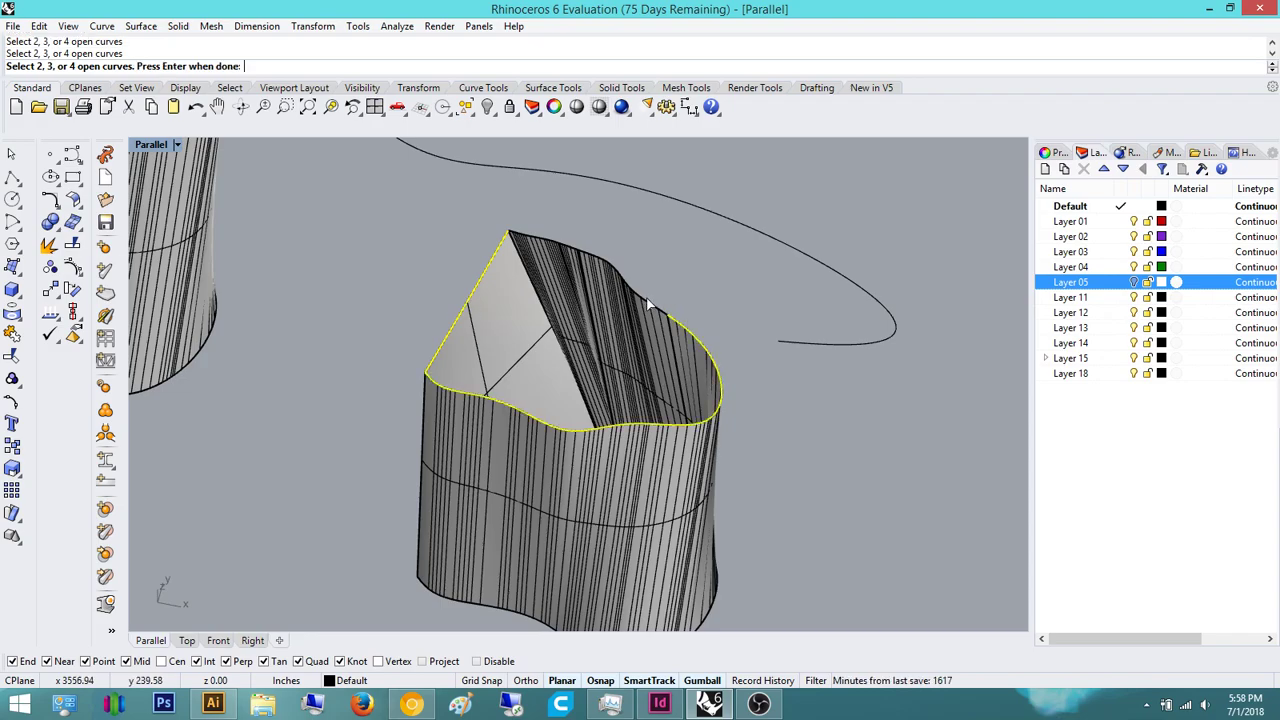
key(Return)
- Examine how the EdgeSrf surface meets the form's rim up close and undo it
right_drag(671, 257, 547, 253)
scroll(547, 253, up, 10)
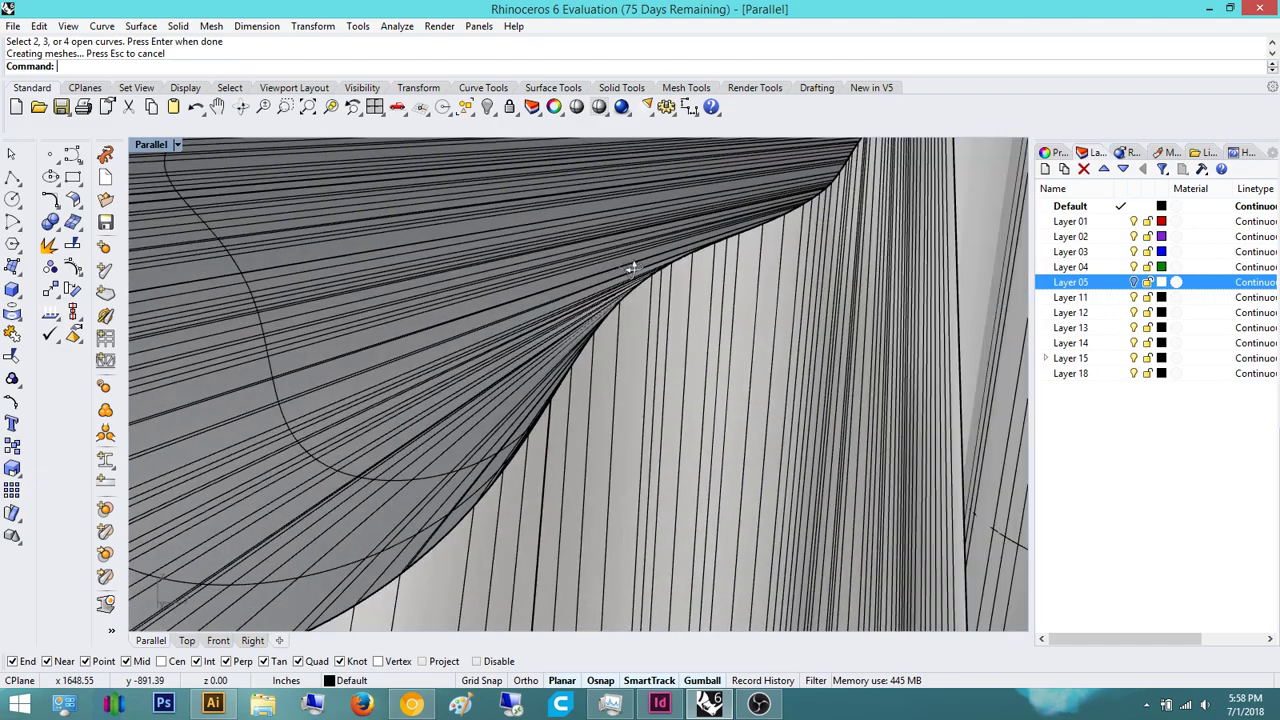
mouse_move(632, 268)
right_down()
mouse_move(706, 266)
mouse_move(655, 268)
right_up()
scroll(884, 236, up, 5)
right_drag(884, 236, 802, 300)
scroll(823, 297, down, 6)
key(ctrl+z)
scroll(802, 300, down, 4)
right_drag(697, 323, 744, 417)
scroll(702, 368, down, 3)
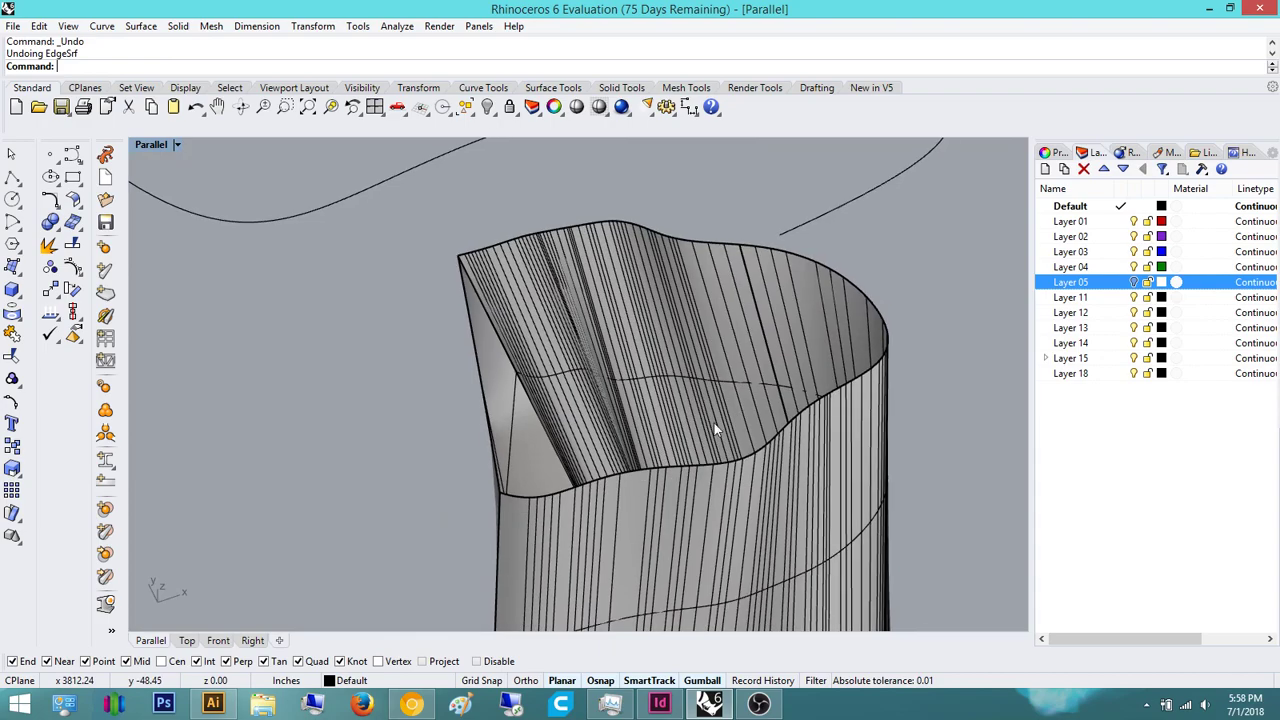
- Try EdgeSrf again with the straight edge and the curved edge wrapping the rounded end, inspect the result and undo it
mouse_move(480, 373)
right_down()
mouse_move(550, 356)
mouse_move(457, 371)
mouse_move(490, 366)
right_up()
right_click(725, 335)
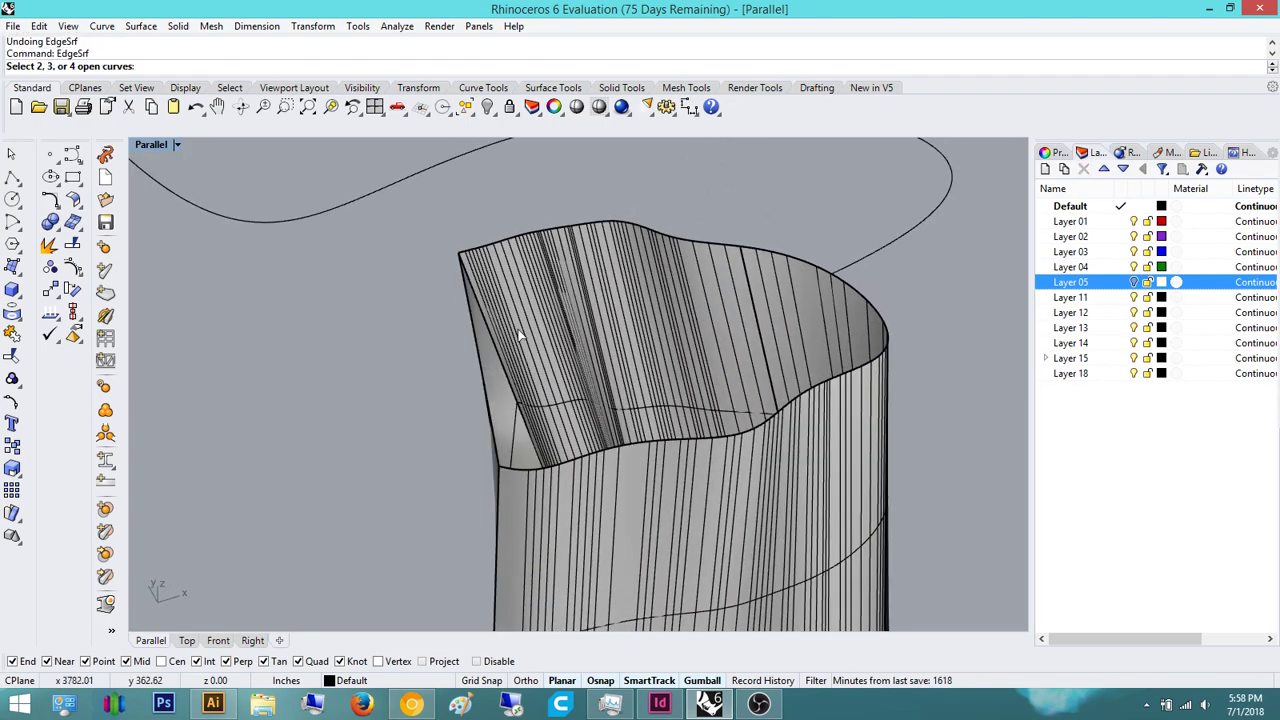
click(477, 361)
click(880, 320)
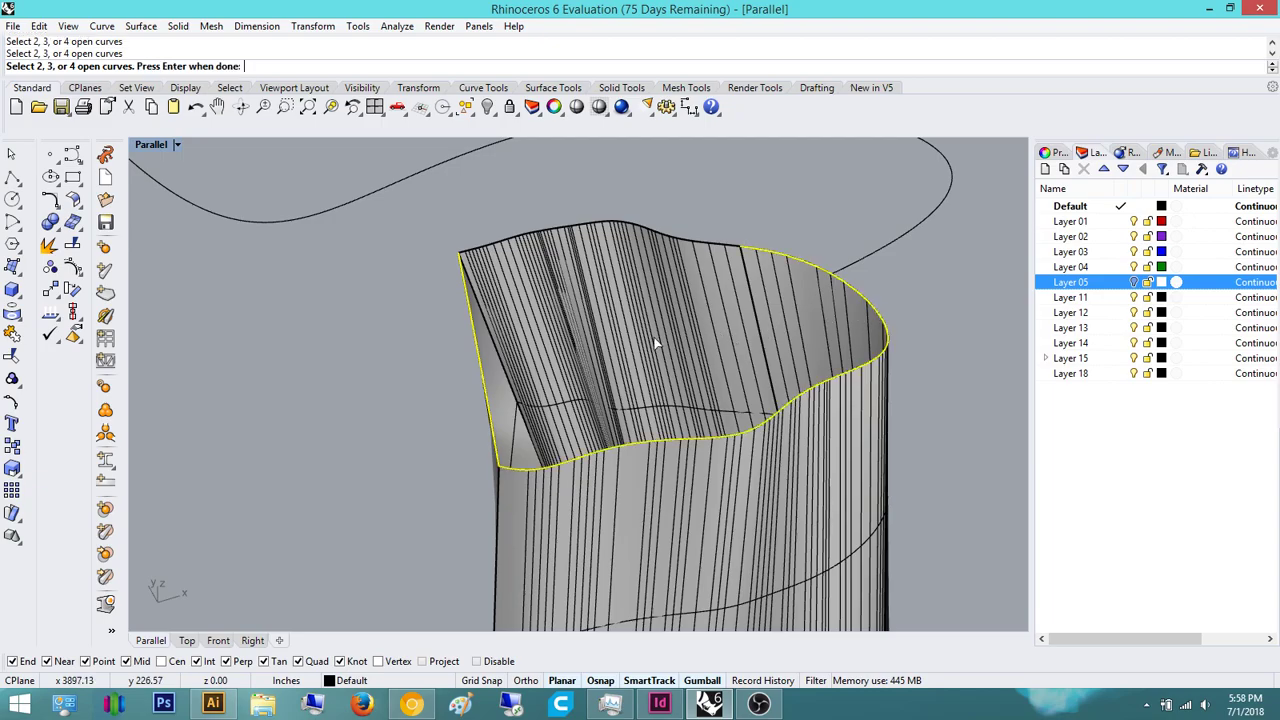
right_click(634, 368)
right_drag(688, 369, 391, 329)
scroll(618, 184, up, 8)
key(ctrl+z)
scroll(514, 361, down, 9)
scroll(389, 329, up, 2)
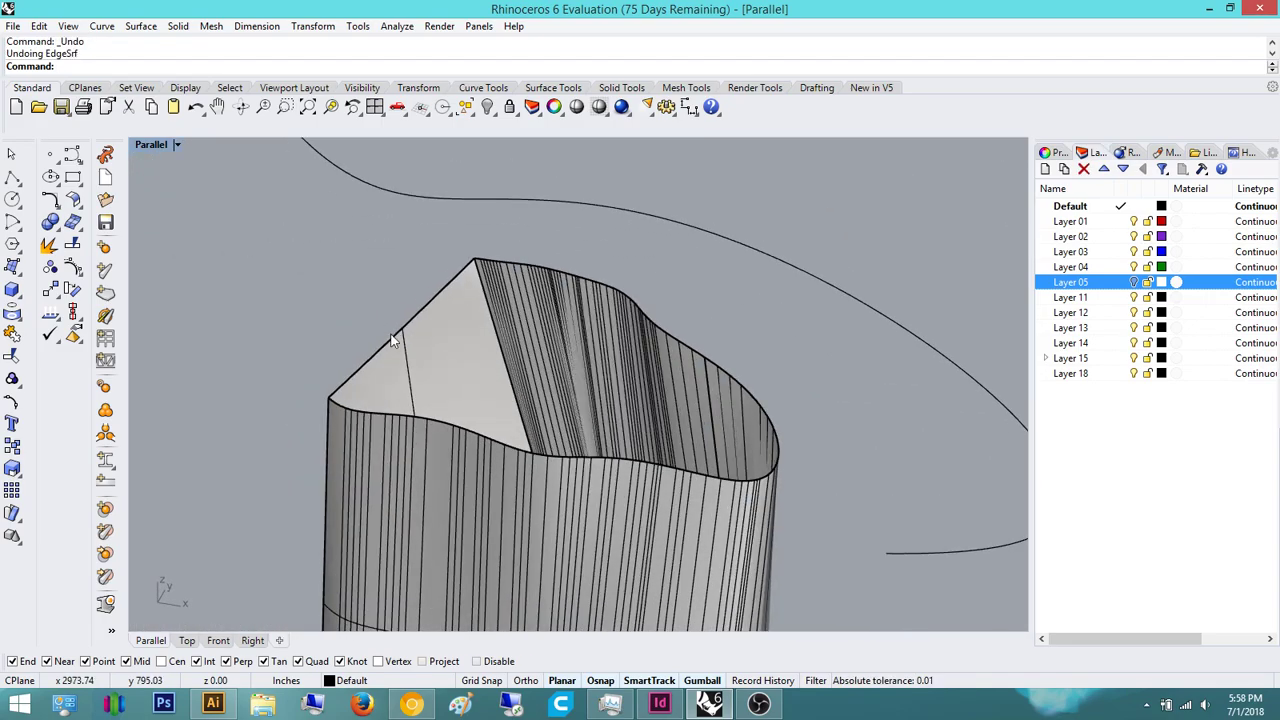
- Try an EdgeSrf surface between the front and back curved edges of the open top and inspect its straight side
key(Return)
click(664, 327)
click(630, 463)
key(Return)
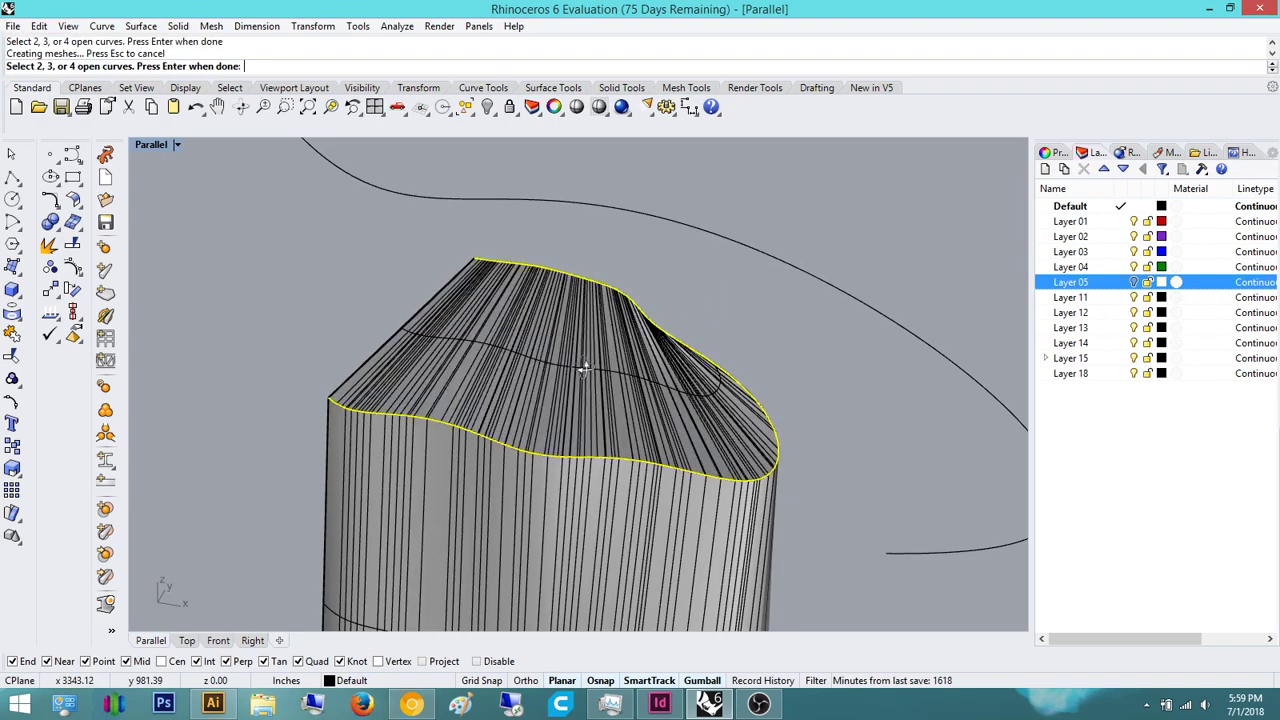
scroll(586, 366, up, 5)
right_drag(594, 355, 600, 347)
scroll(454, 363, up, 5)
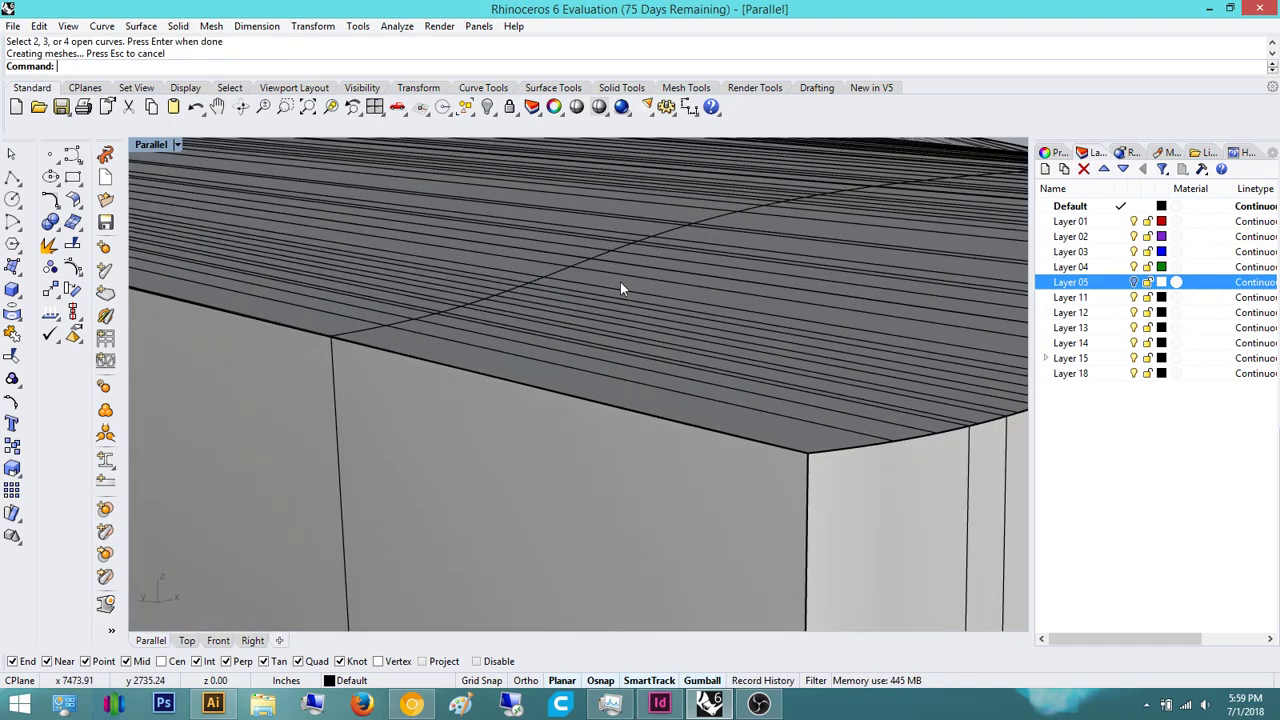
- Delete the surface built between the front and back curved edges of the rim
click(630, 283)
right_drag(634, 281, 544, 418)
scroll(620, 338, down, 5)
key(Delete)
- Cover the open top with EdgeSrf using all three rim edges: the straight edge and both curved edges
scroll(487, 362, up, 3)
key(Return)
click(478, 338)
click(505, 472)
click(904, 345)
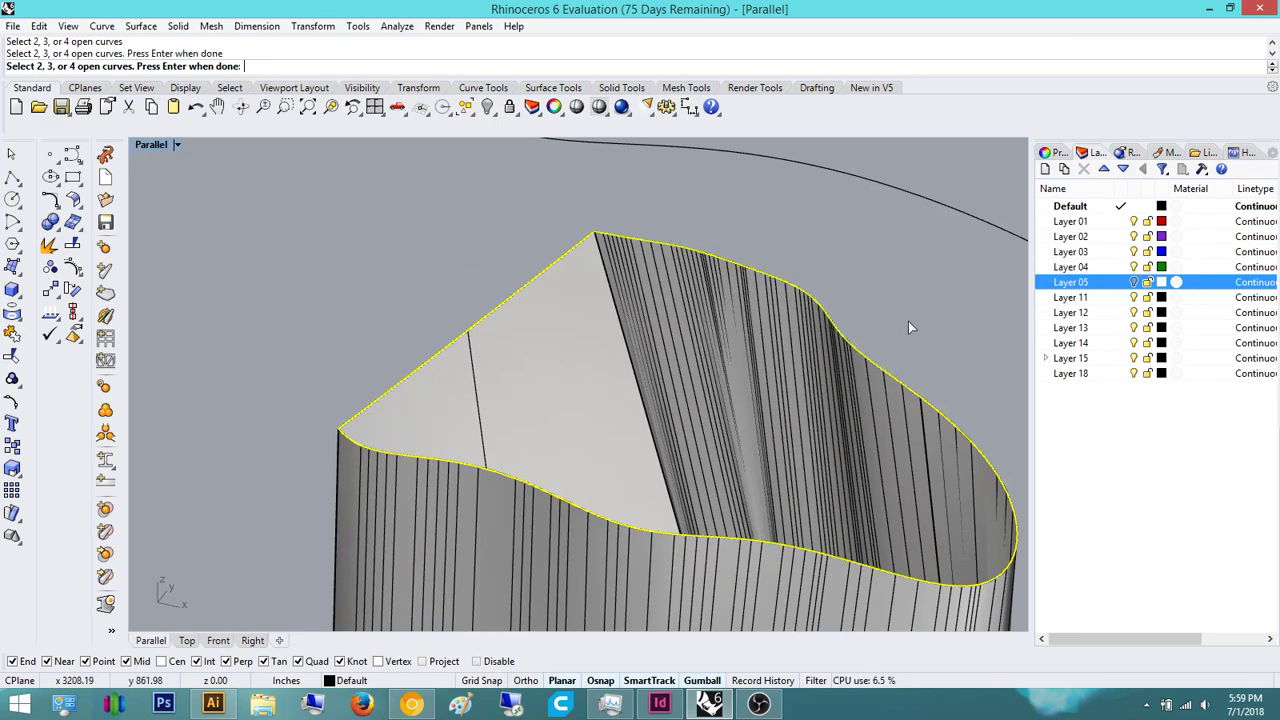
key(Return)
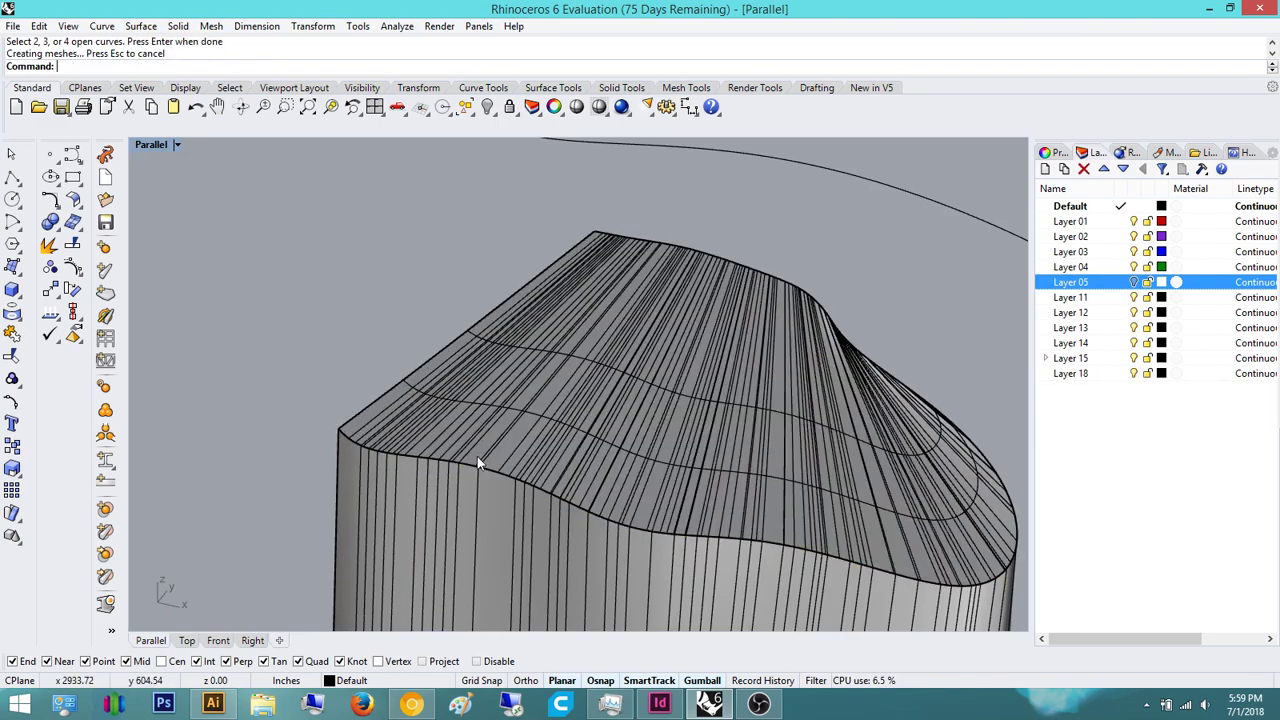
- Select the new top surface and examine how it sits on the form as a separate object
click(661, 347)
scroll(662, 349, down, 8)
right_drag(662, 372, 740, 374)
scroll(703, 394, up, 4)
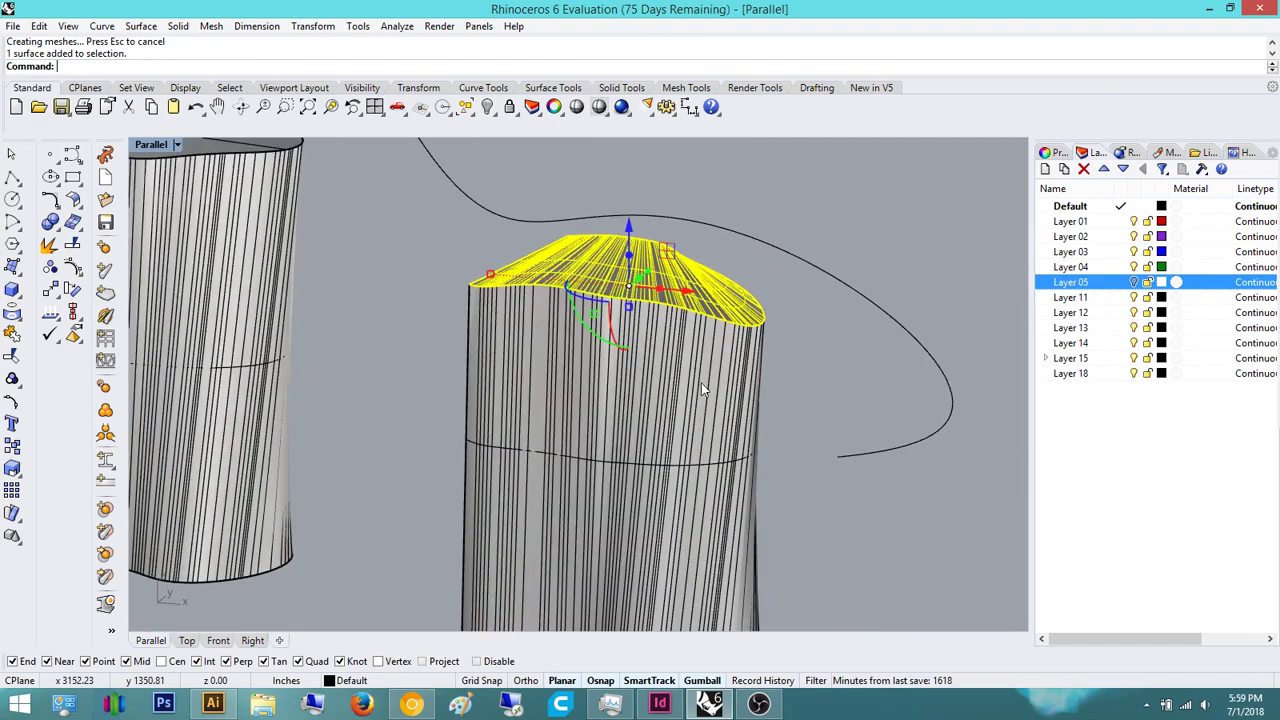
click(764, 184)
click(676, 290)
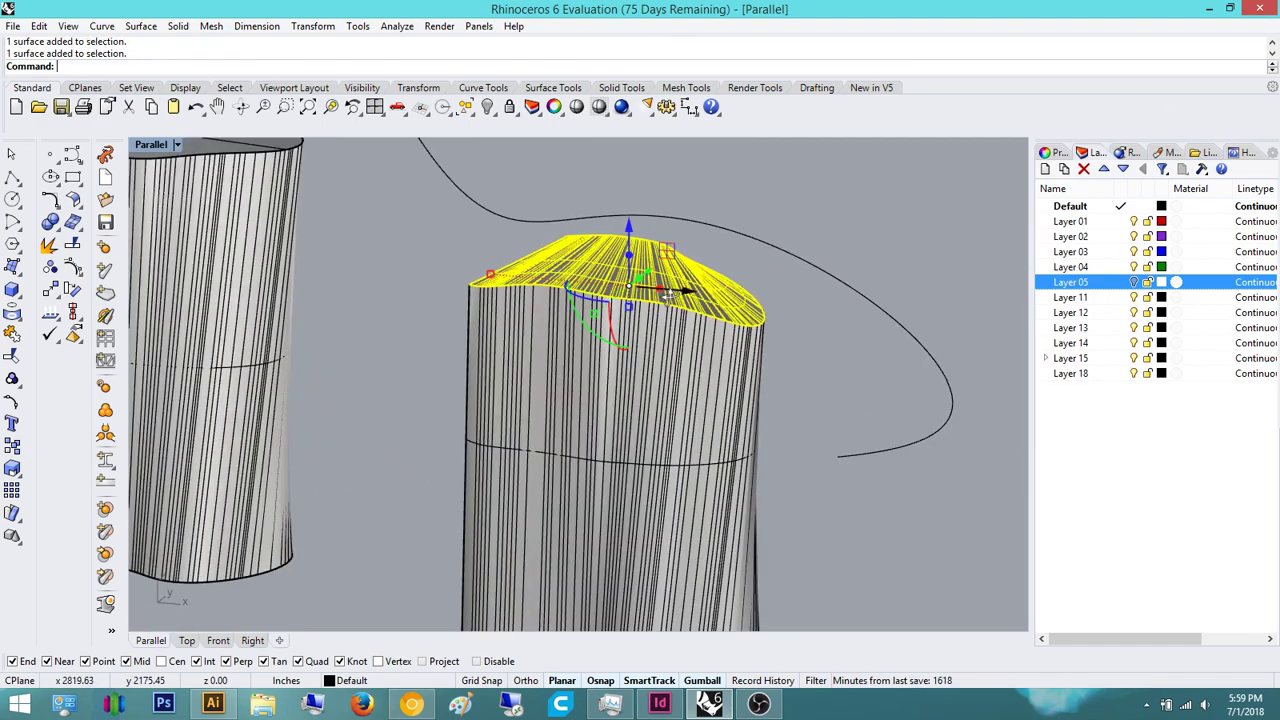
right_drag(676, 290, 665, 303)
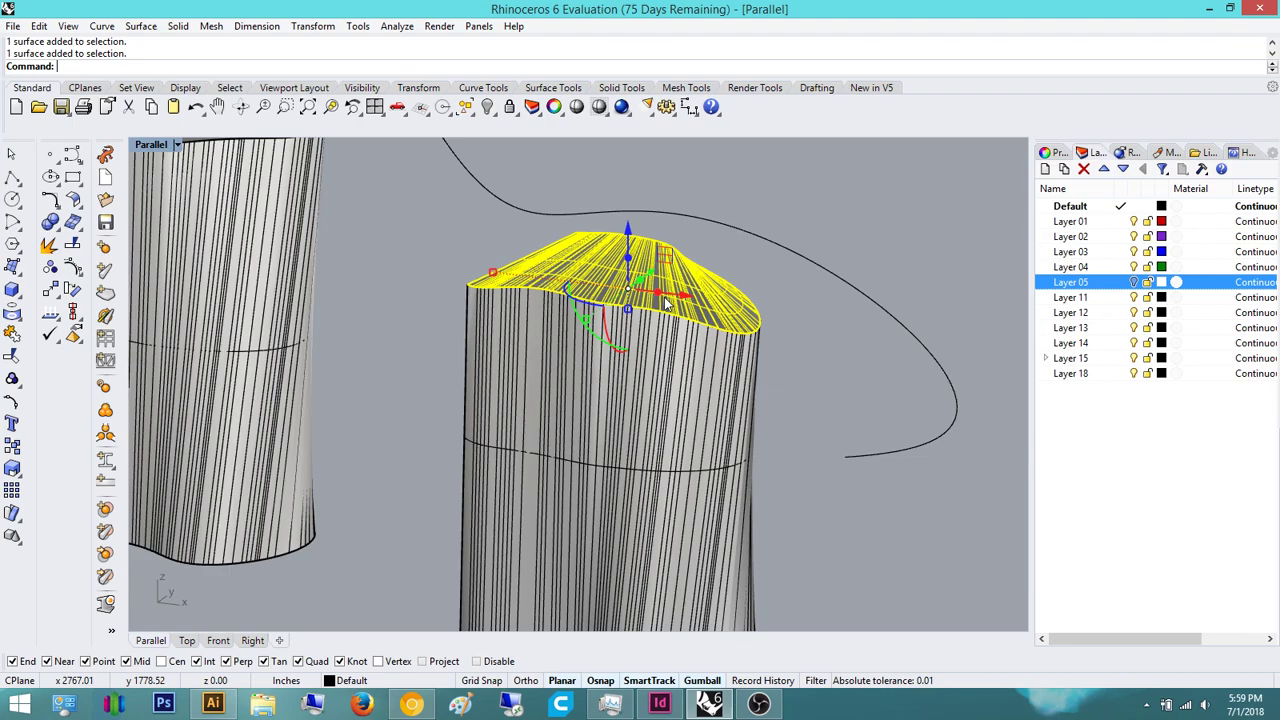
click(926, 206)
click(655, 292)
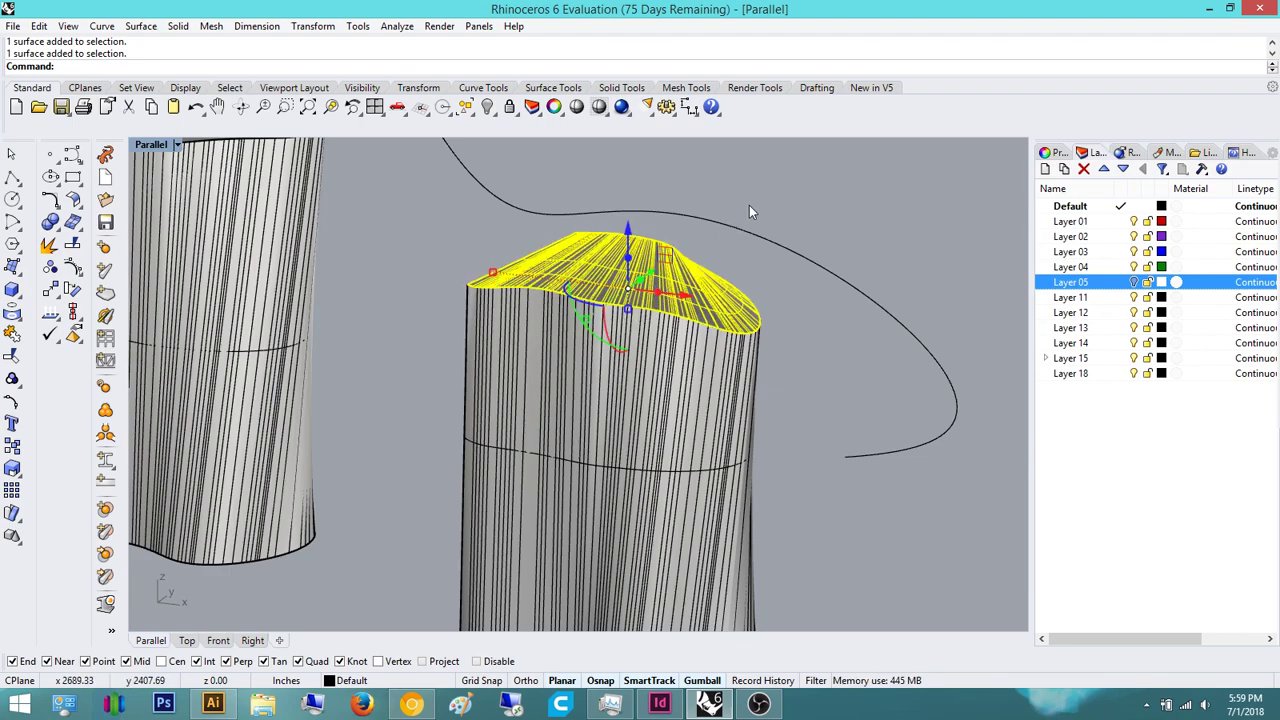
key(Escape)
- Join the top surface and the body of the form into one polysurface
click(616, 275)
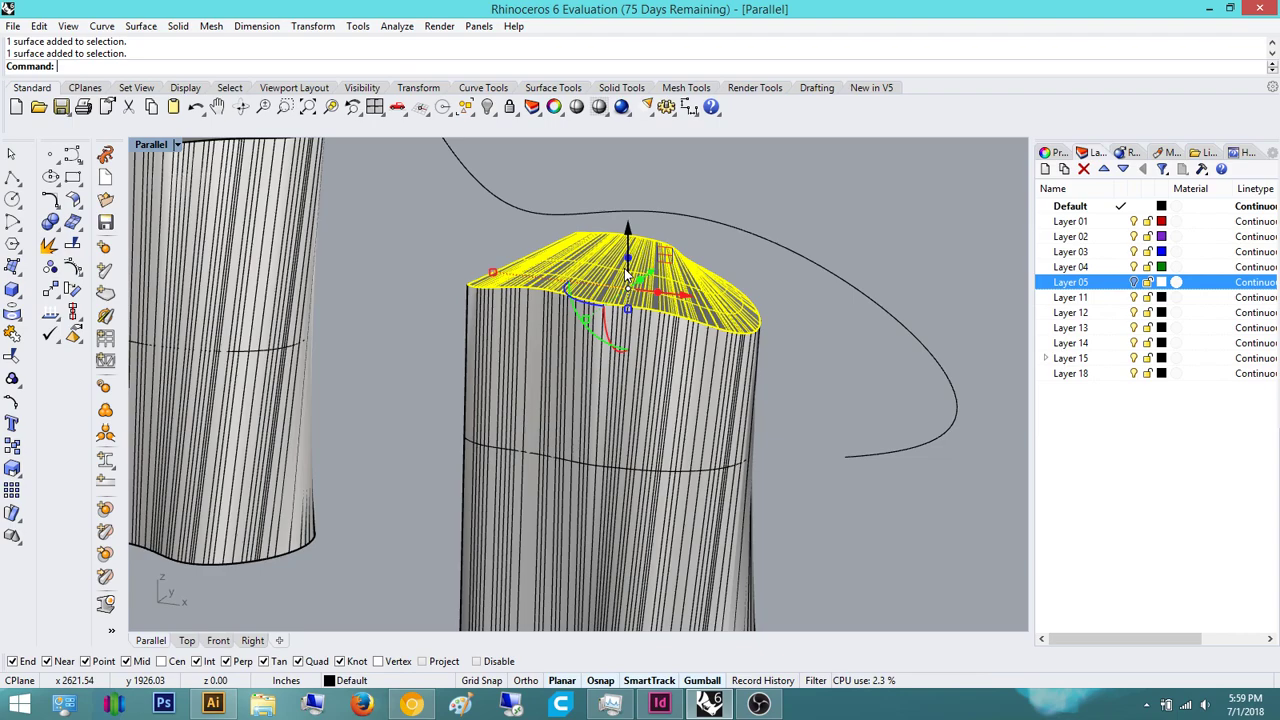
shift+click(672, 400)
text(j)
key(Return)
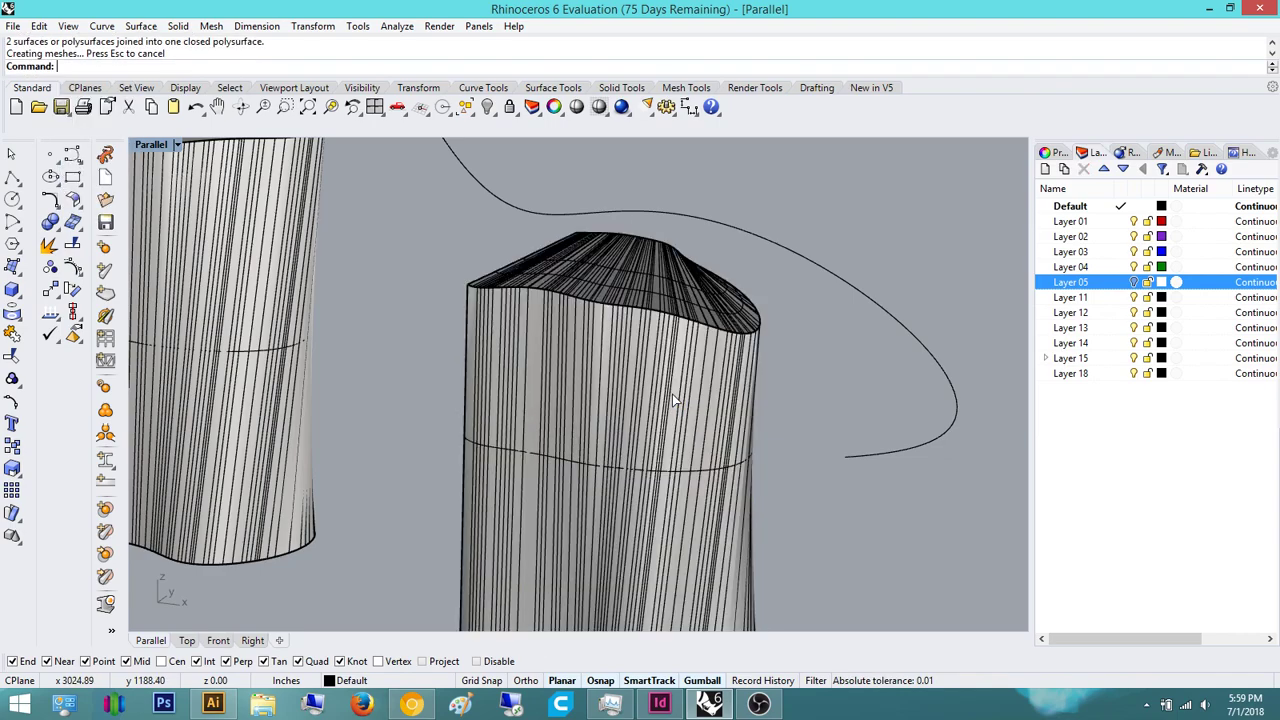
- Check the joined form for naked edges with the ShowEdges command
click(840, 381)
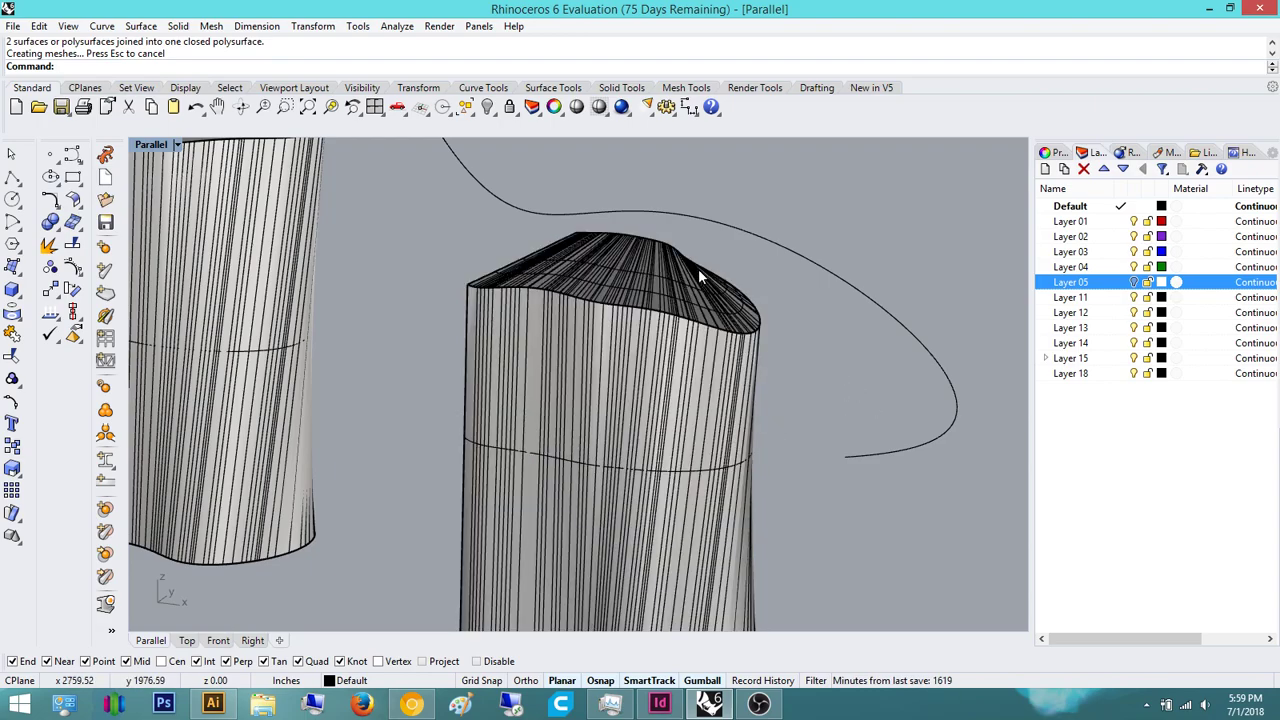
click(657, 290)
text(showe)
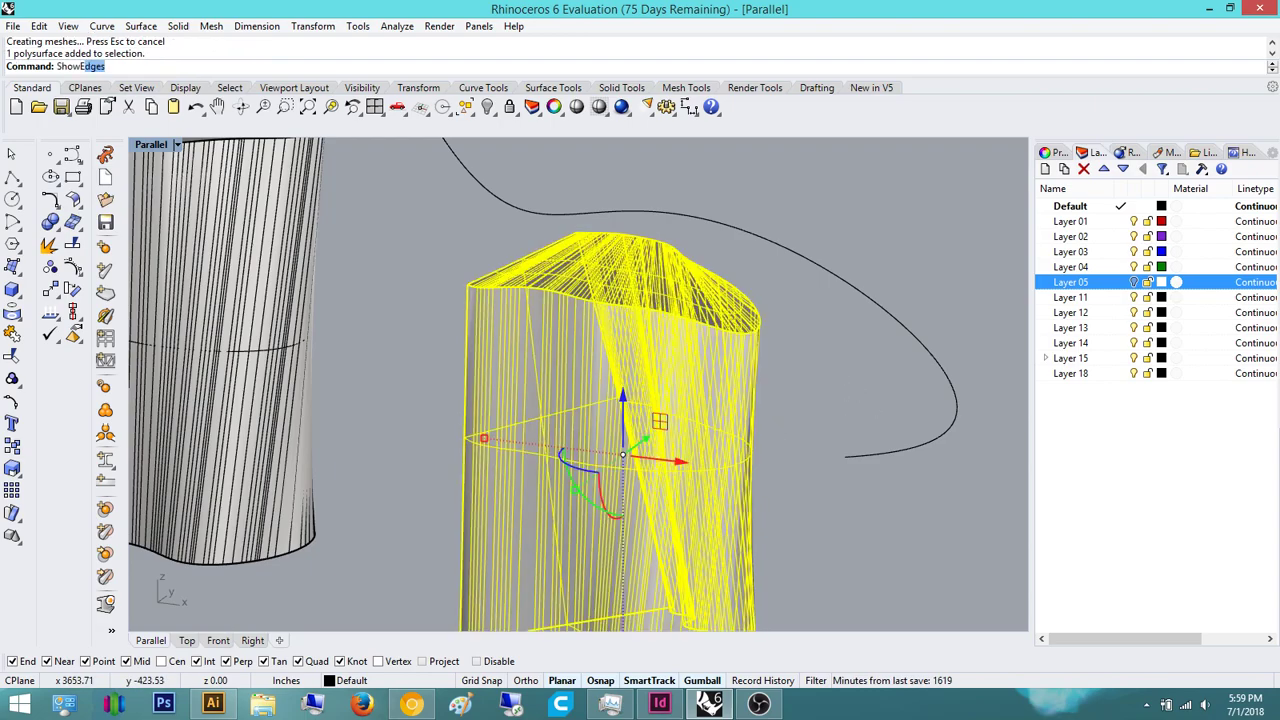
key(Return)
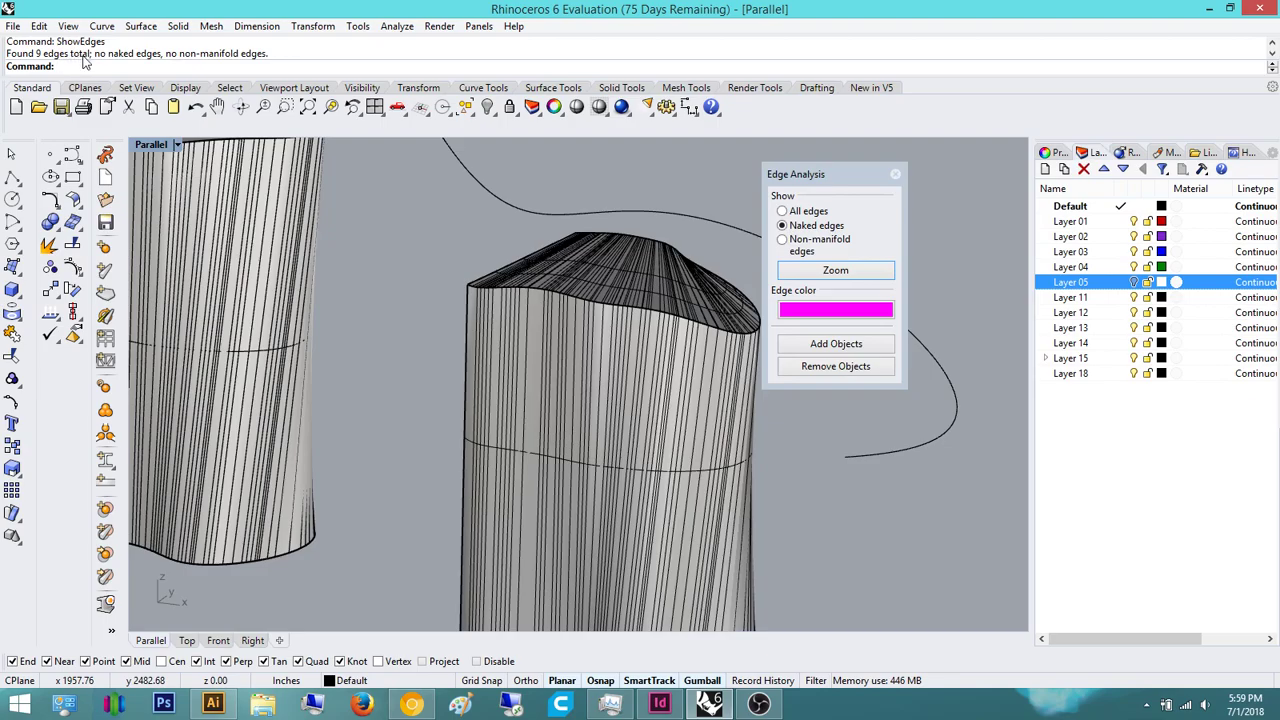
- Examine the joined top and its rim from several sides and close the edge analysis
right_drag(604, 380, 442, 375)
scroll(541, 414, up, 5)
scroll(481, 296, up, 7)
right_drag(481, 296, 571, 320)
scroll(571, 320, down, 7)
scroll(488, 318, down, 7)
right_drag(487, 318, 668, 284)
scroll(534, 312, up, 7)
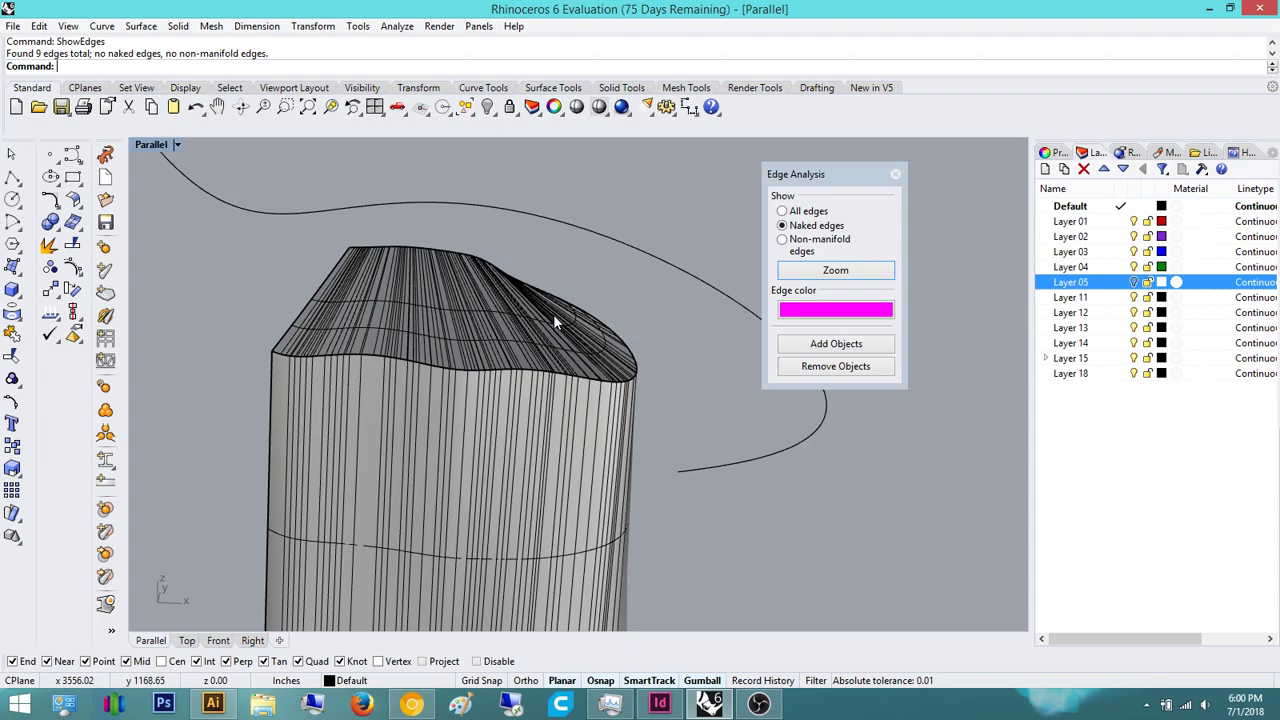
click(895, 174)
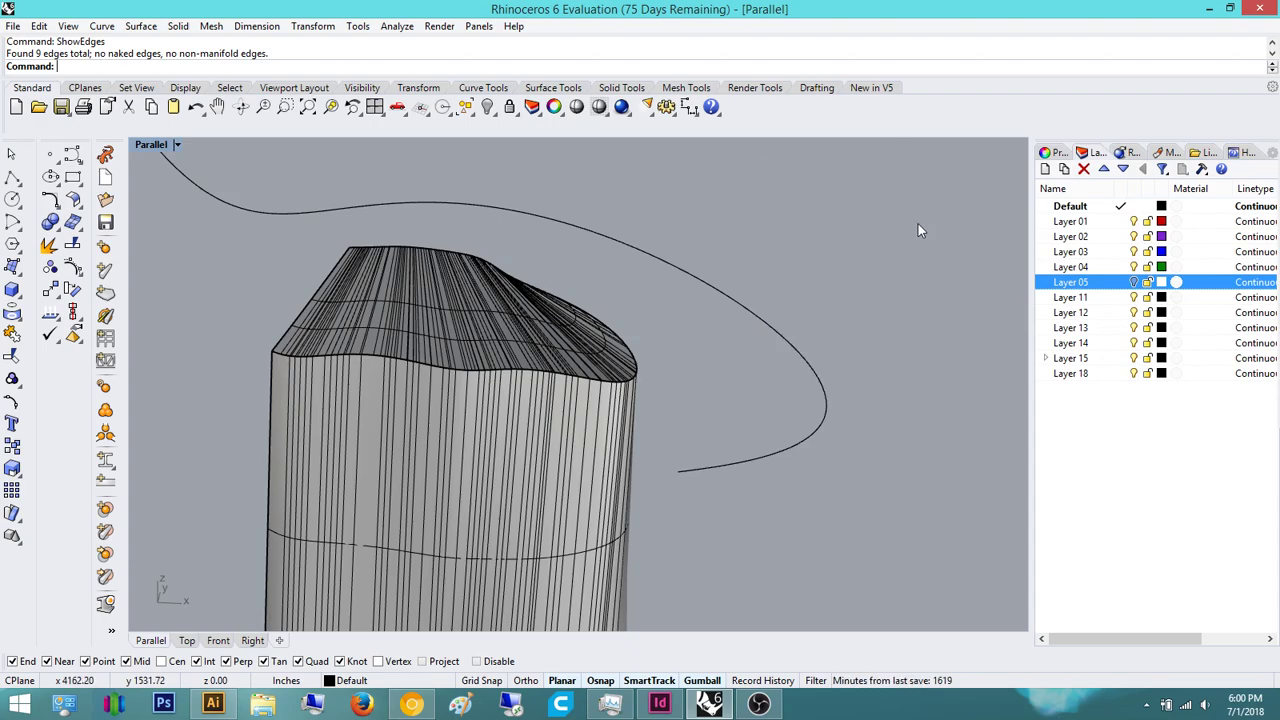
- Undo the join, the EdgeSrf top and the earlier changes back through the hiding of the curved cutting surface's layer
right_drag(727, 278, 711, 301)
scroll(705, 283, down, 7)
key(ctrl+z)
key(ctrl+z)
click(815, 238)
right_drag(812, 240, 758, 273)
key(ctrl+z)
key(ctrl+z)
key(ctrl+z)
key(ctrl+z)
key(ctrl+z)
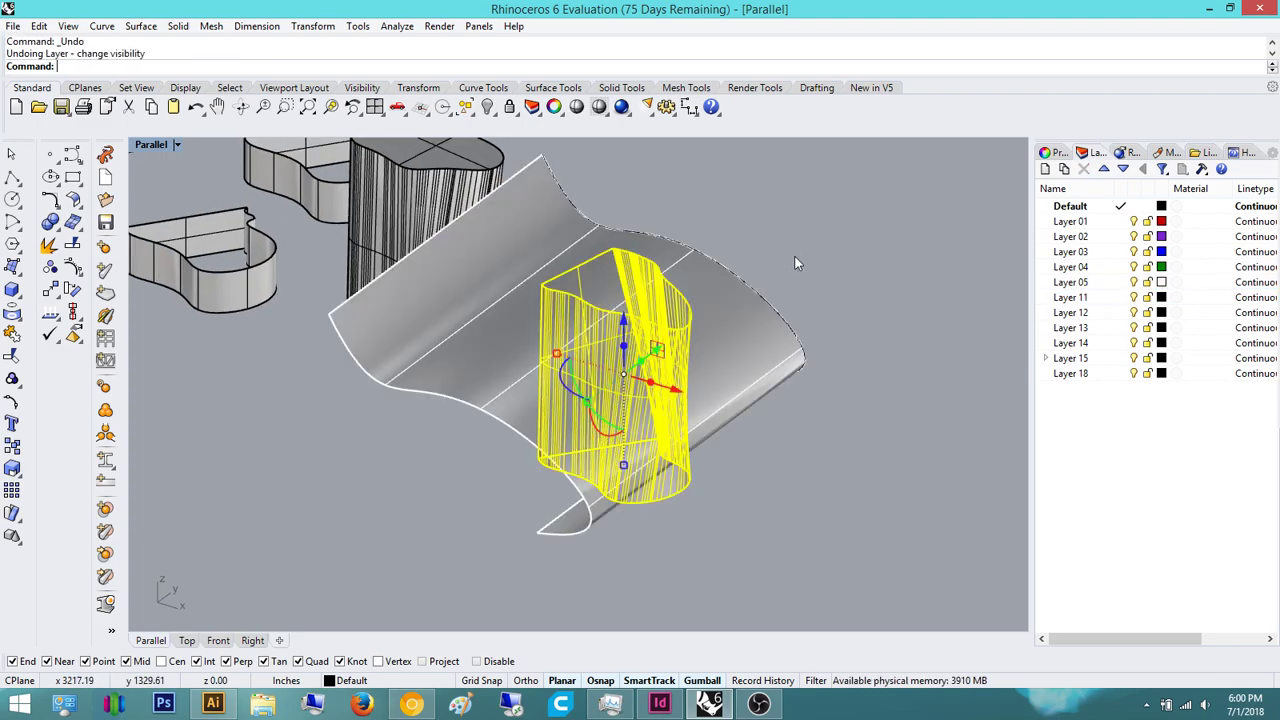
- Examine how the lower form meets the curved cutting surface, selecting each of the two objects in turn
click(800, 247)
right_drag(800, 247, 651, 349)
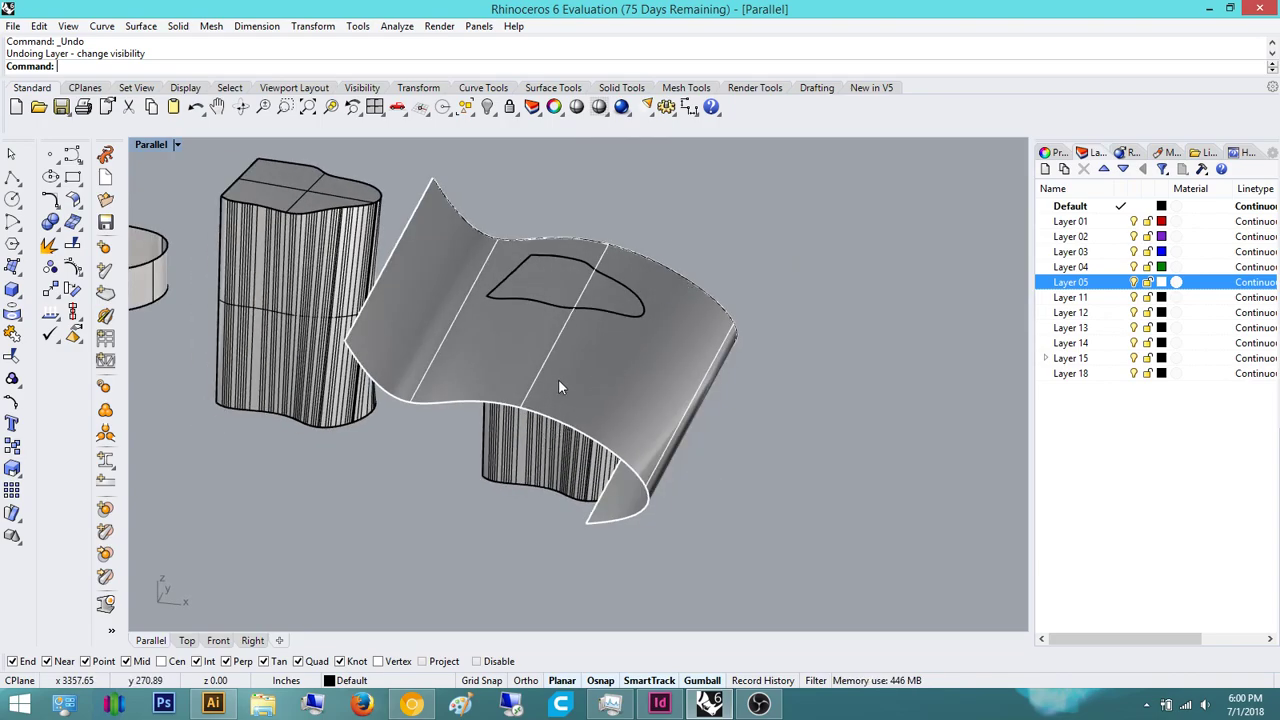
right_drag(557, 444, 566, 440)
click(566, 440)
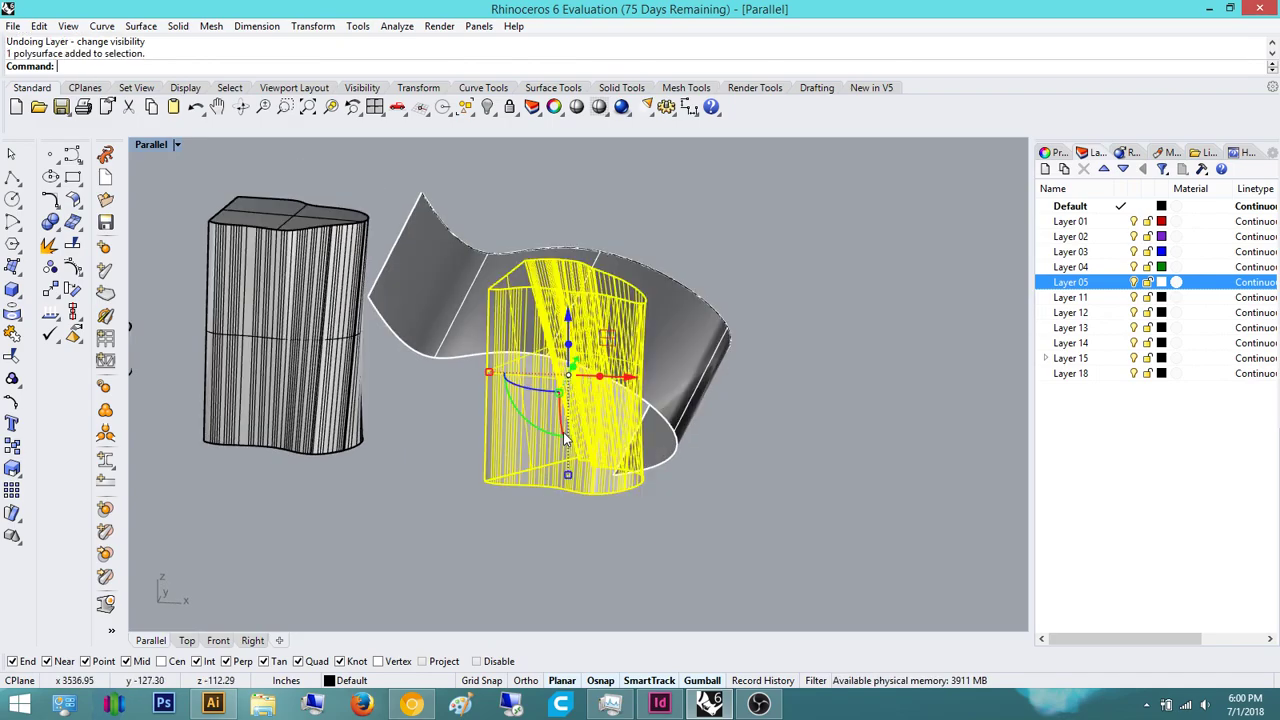
click(698, 318)
click(755, 338)
right_drag(669, 338, 678, 397)
click(742, 270)
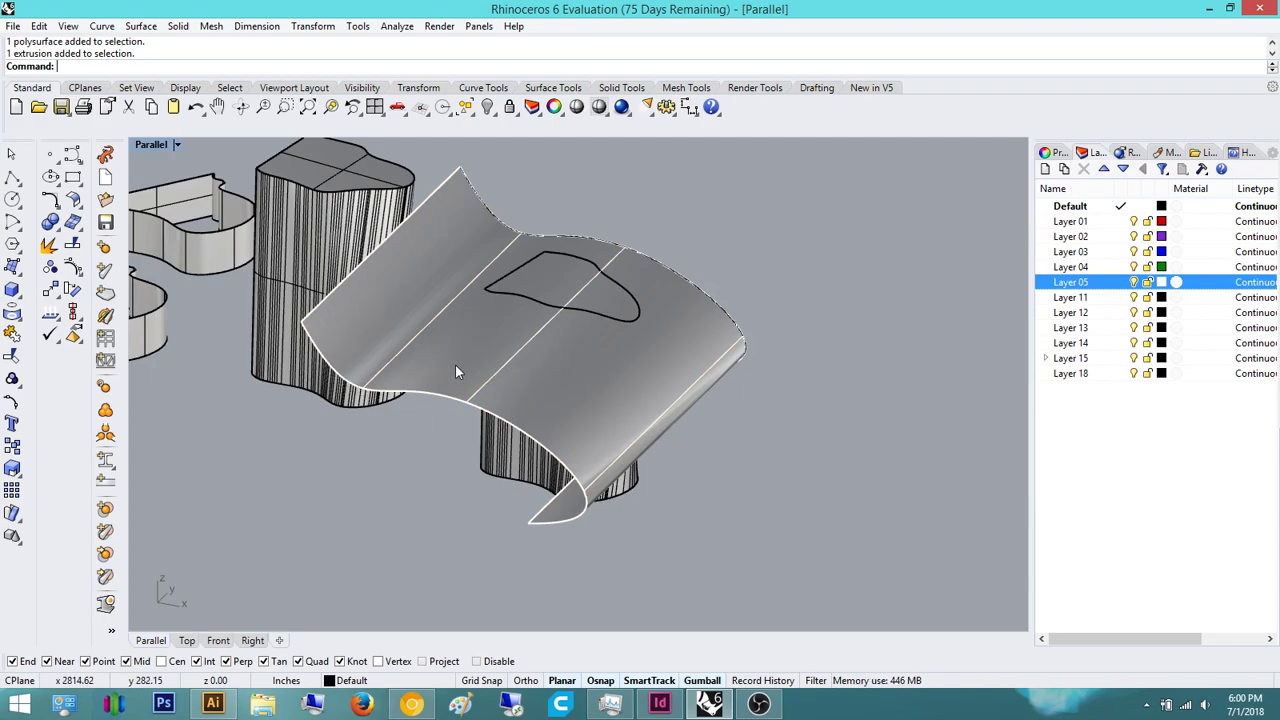
- Try to split the curved cutting surface using the lower form as the cutting object, and select the surface to check the cut
text(Split)
key(Return)
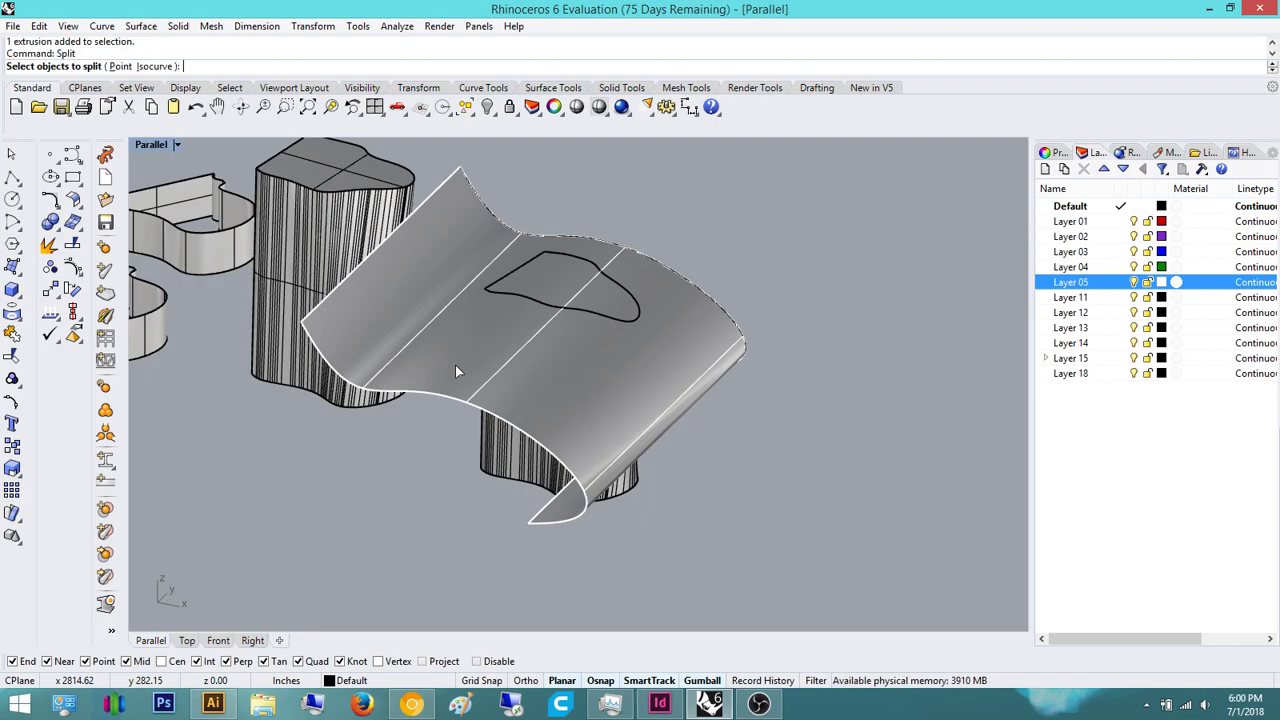
right_drag(557, 371, 748, 435)
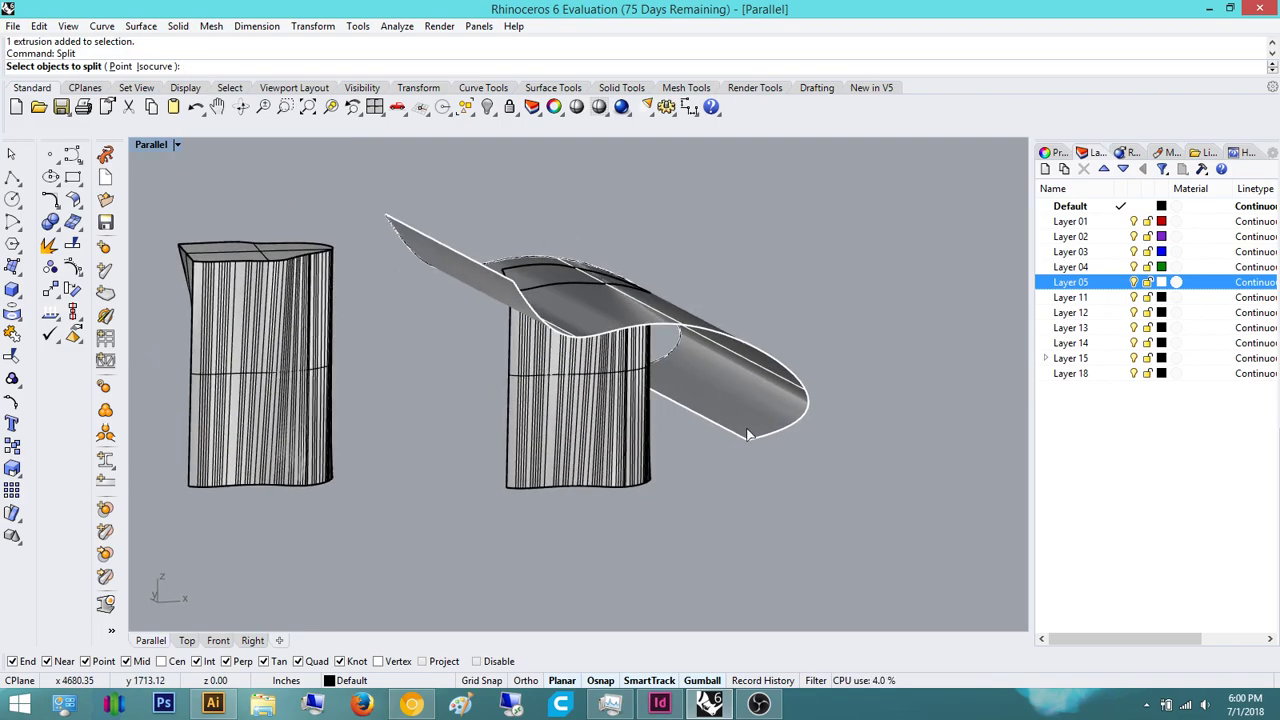
click(796, 387)
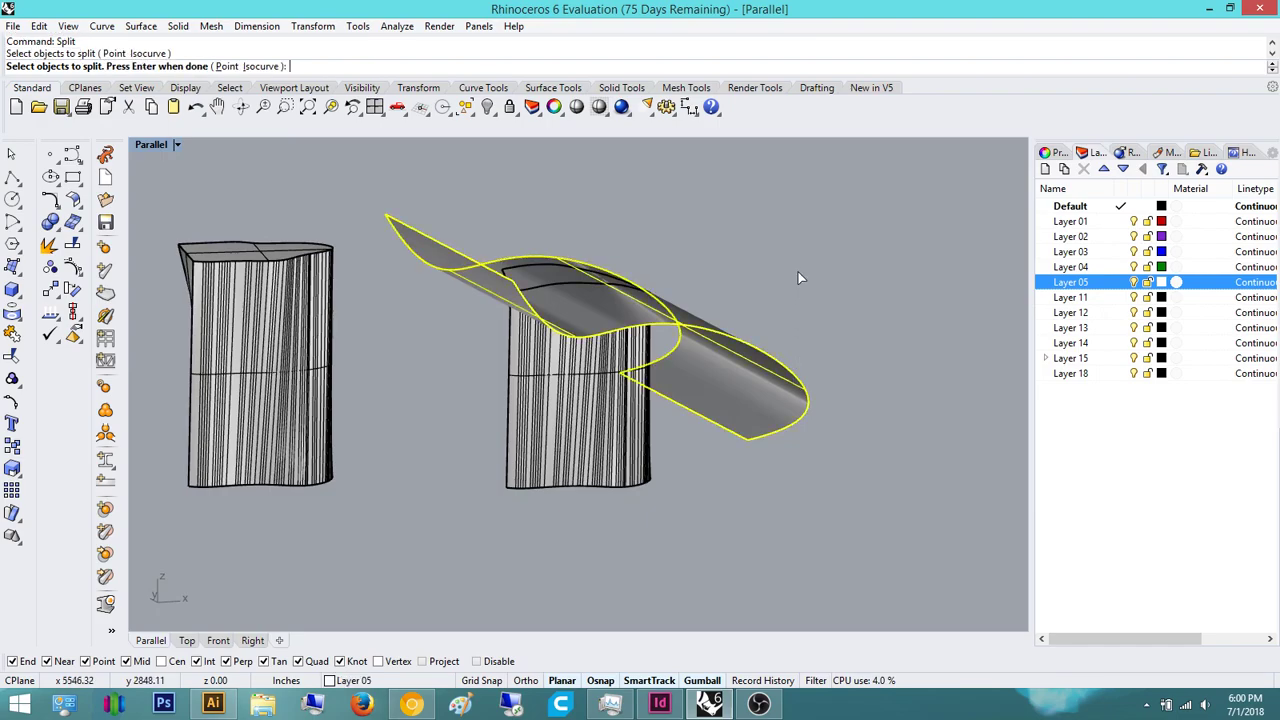
key(Return)
click(604, 447)
right_drag(604, 447, 582, 475)
right_drag(582, 374, 609, 311)
key(Return)
scroll(608, 305, up, 5)
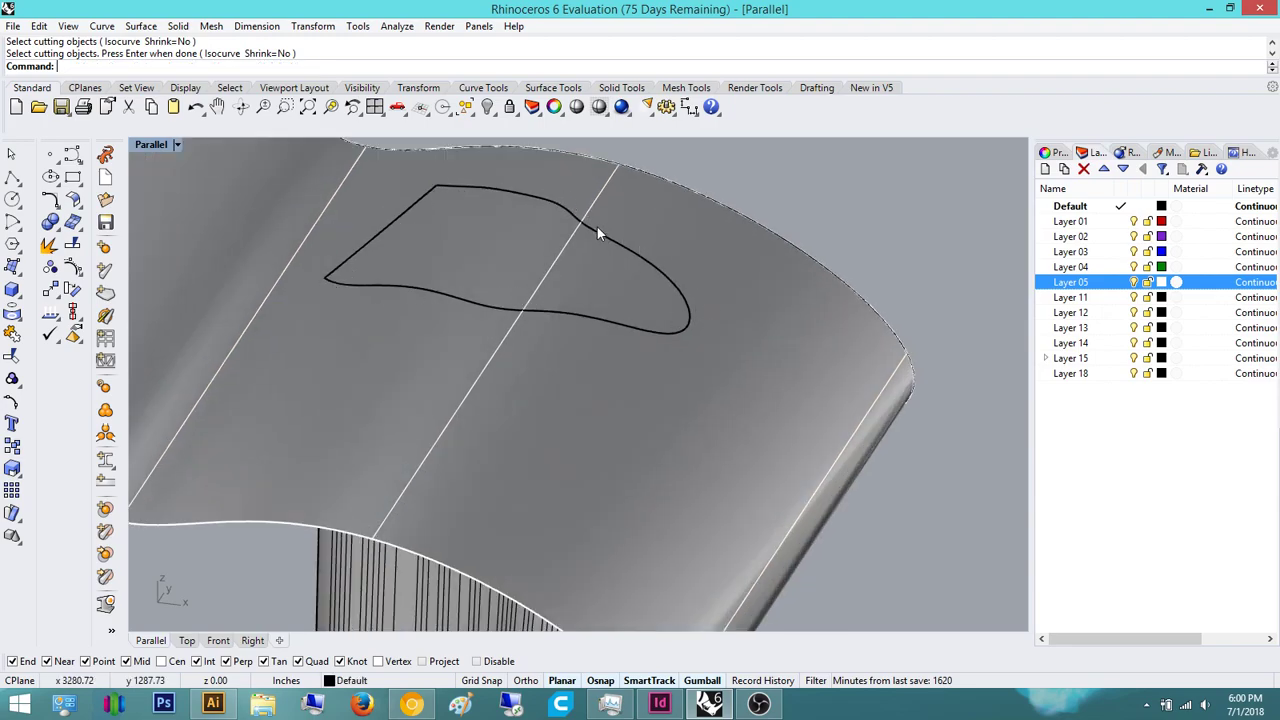
click(797, 472)
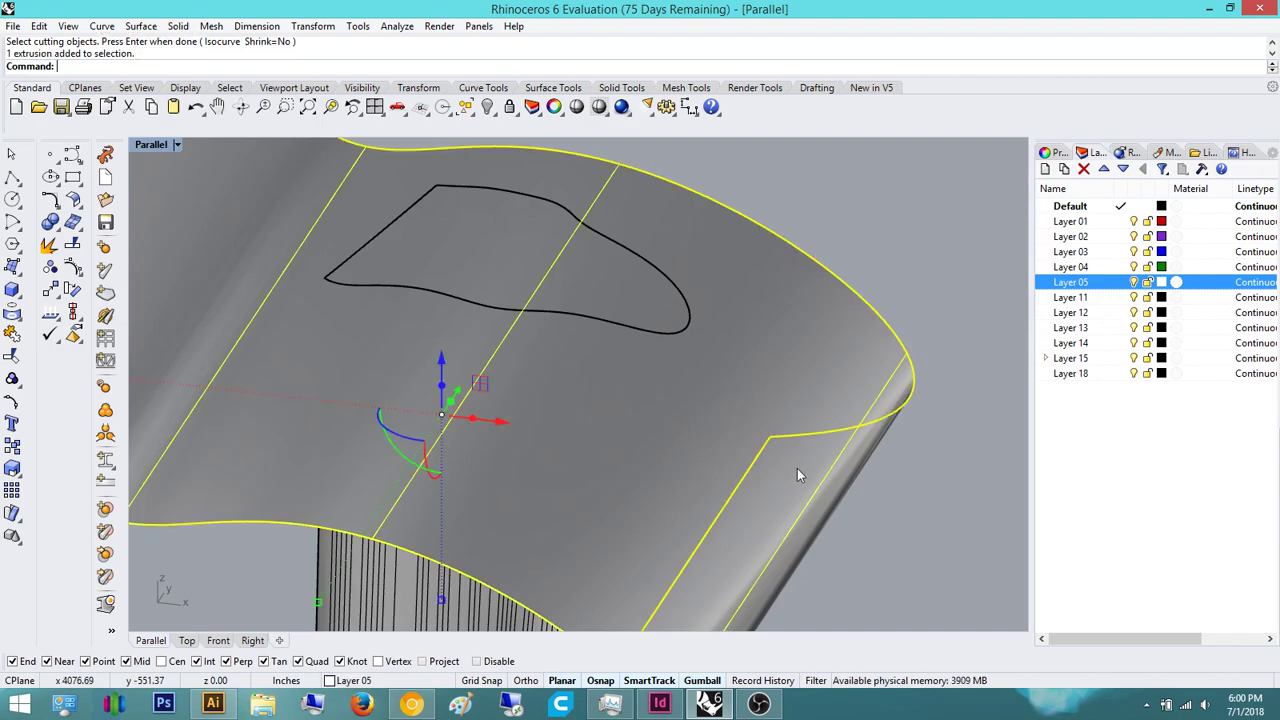
click(463, 613)
right_drag(489, 599, 798, 474)
key(Escape)
- Split the curved cutting surface using the lower form's walls as the cutting object
text(Split)
key(Return)
click(883, 530)
key(Return)
click(673, 533)
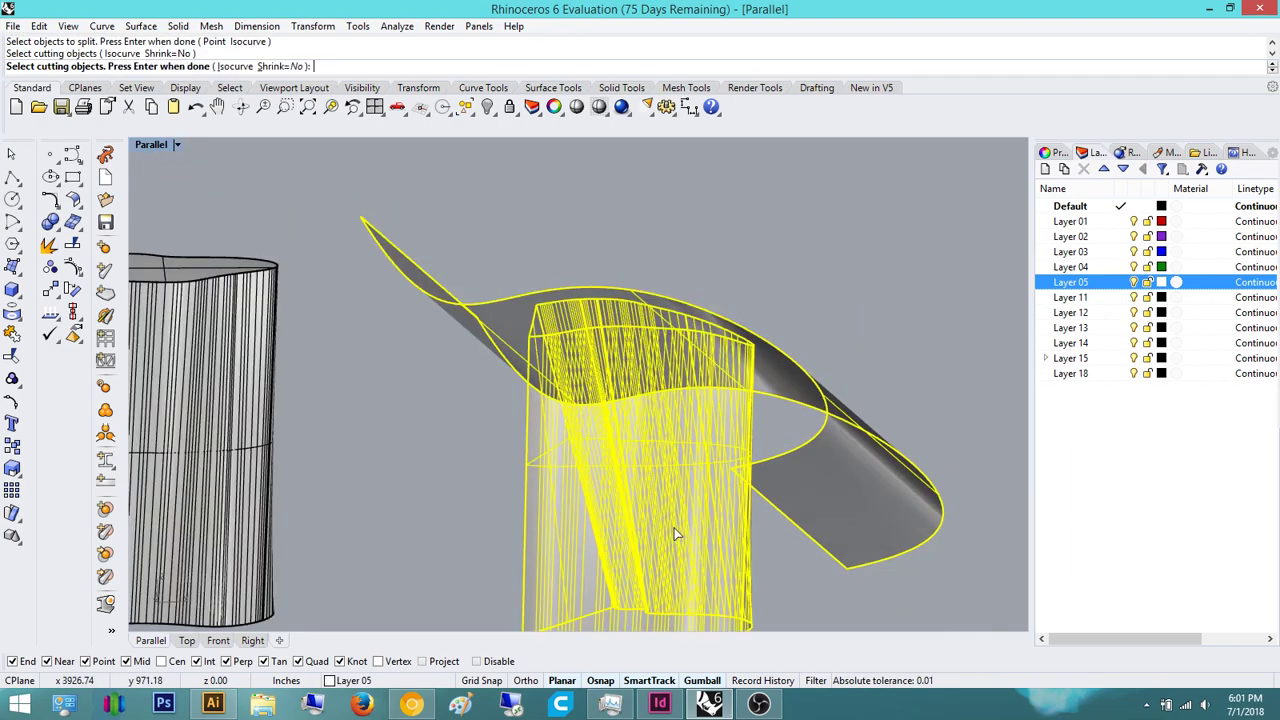
key(Return)
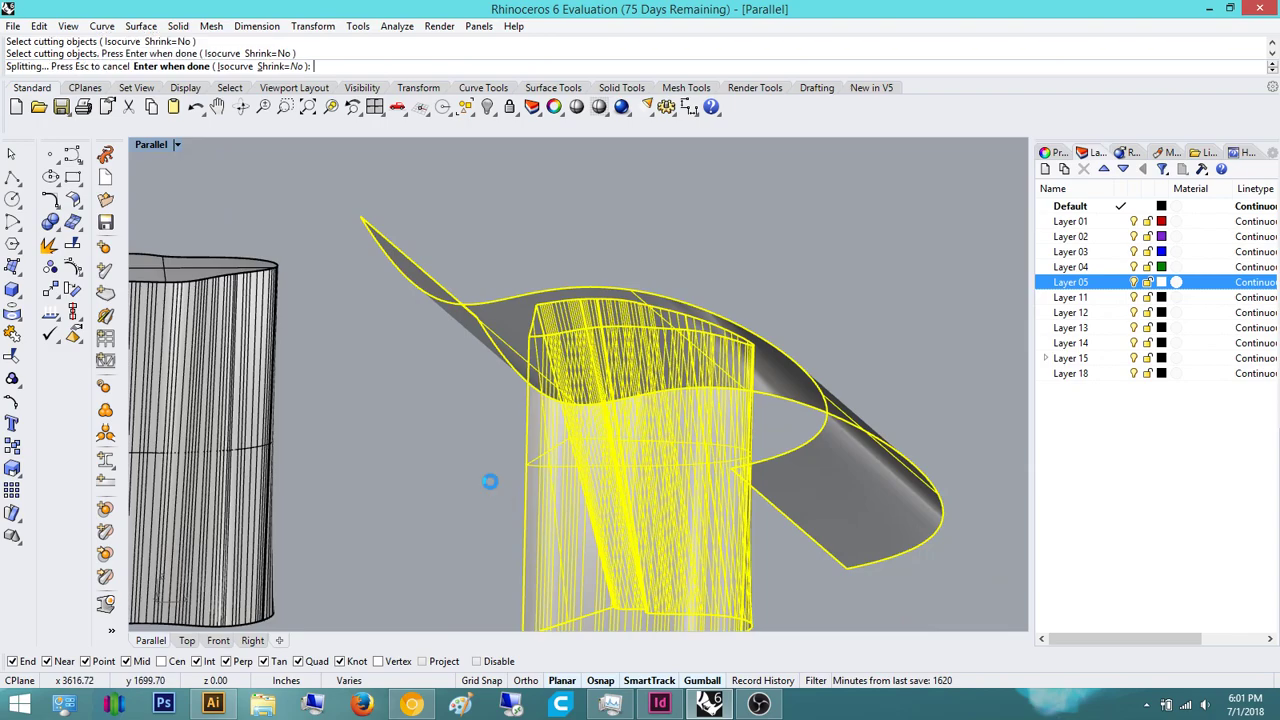
- Hide the outer remainder of the split surface, keeping the piece that fits the lower form's top
right_drag(538, 510, 661, 374)
click(657, 360)
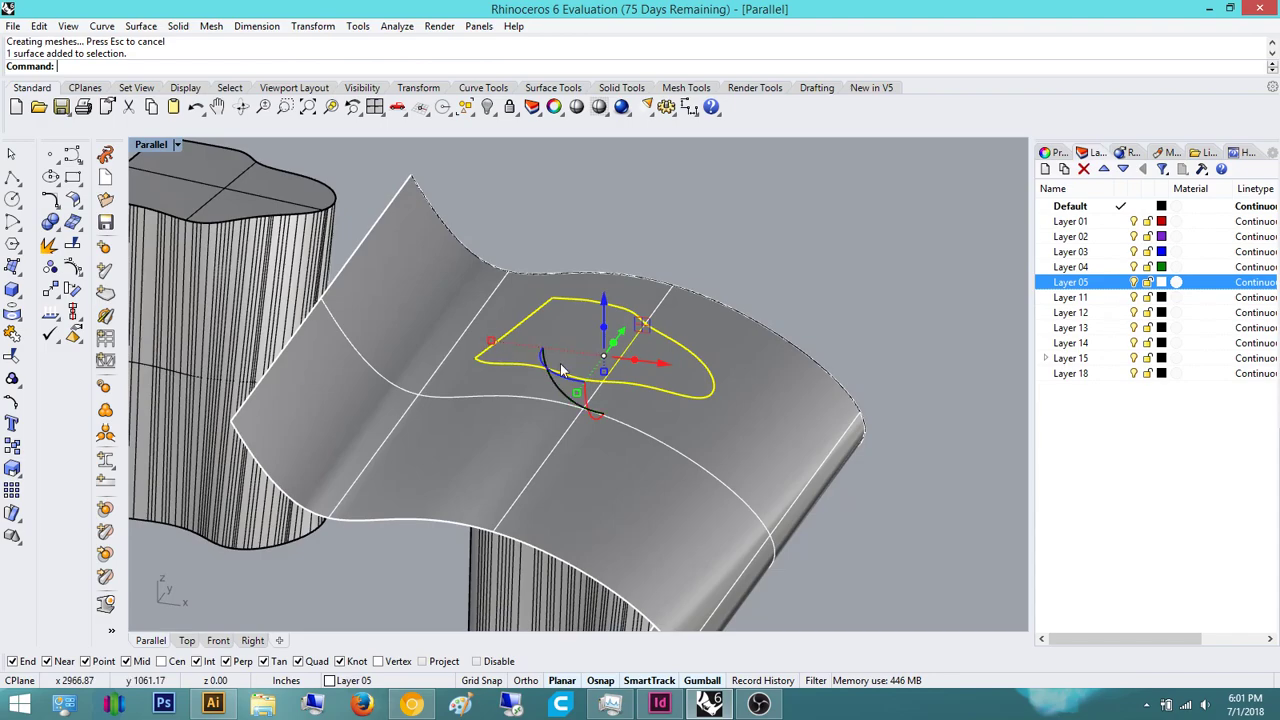
shift+click(798, 395)
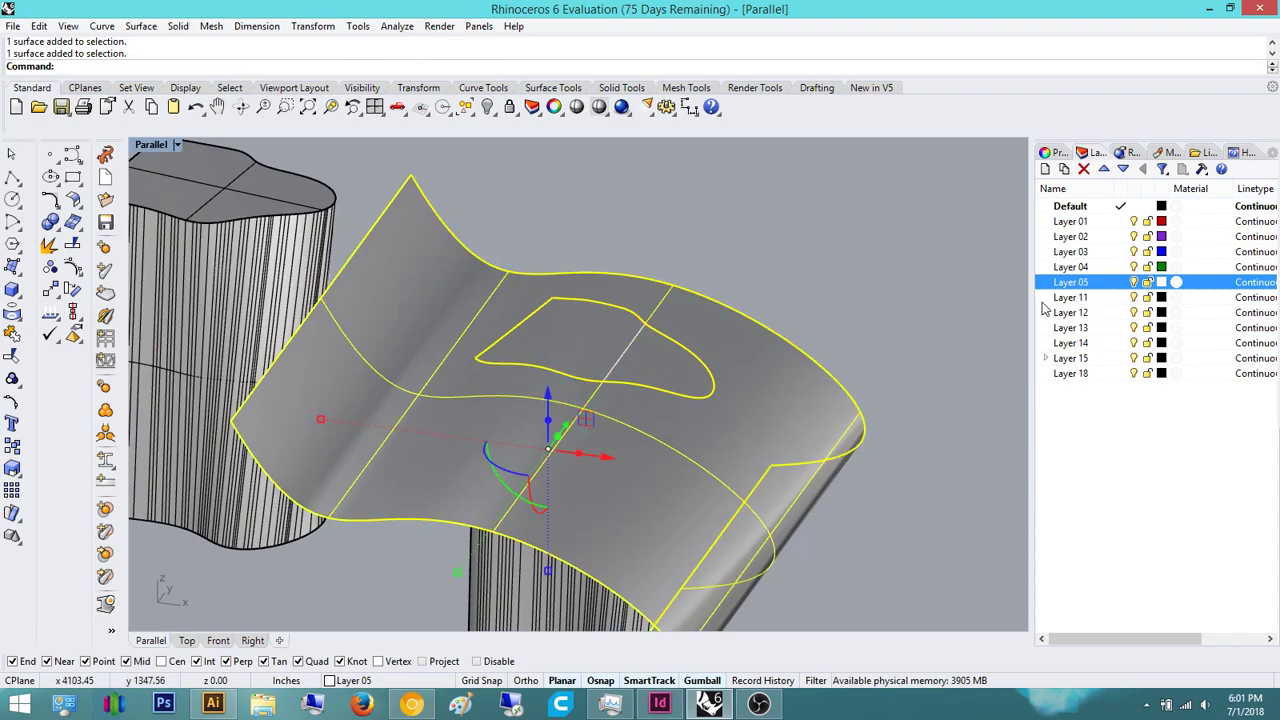
key(Return)
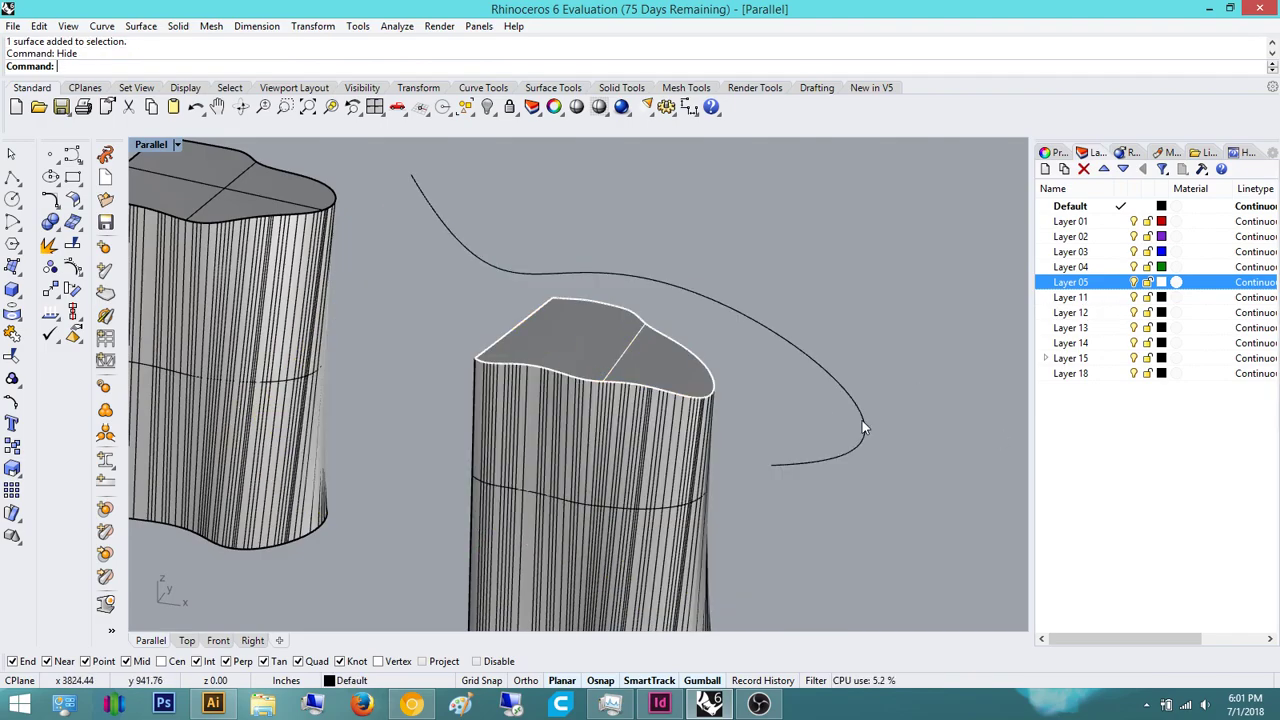
- Join the curved top piece with the lower form's walls using the Join command
right_drag(862, 420, 626, 383)
scroll(626, 375, up, 6)
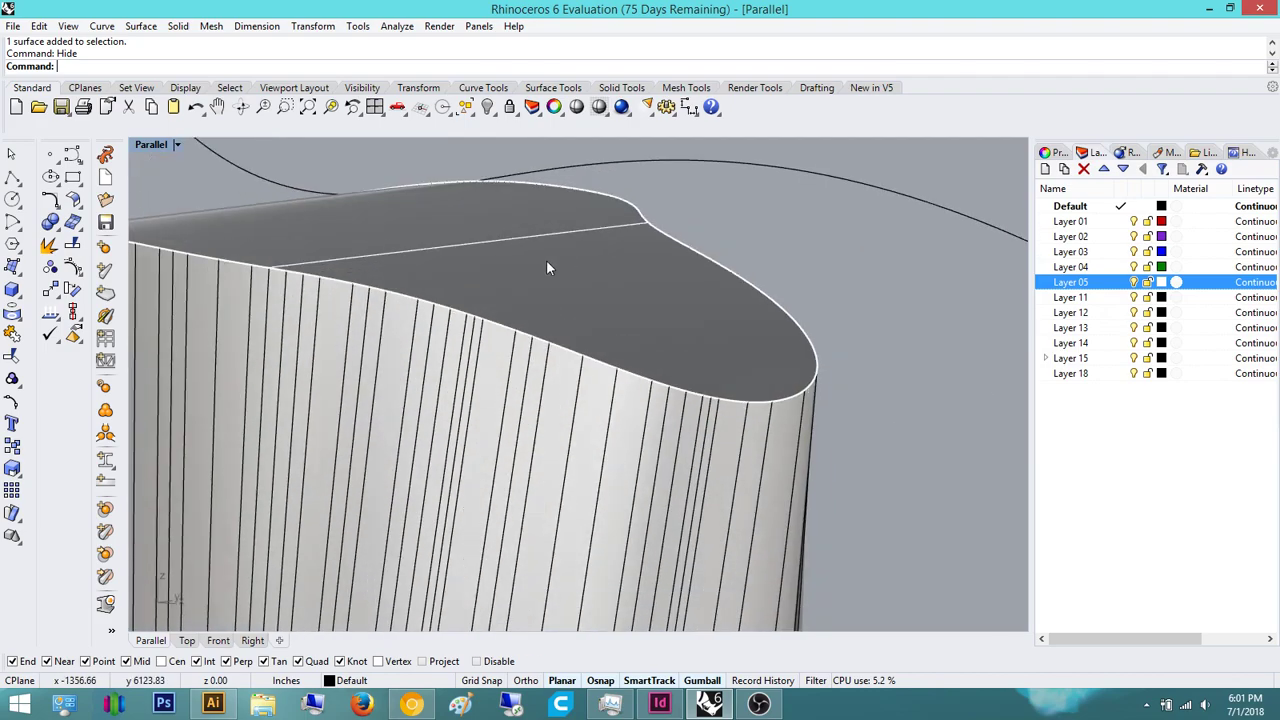
click(511, 236)
shift+click(463, 403)
text(jo)
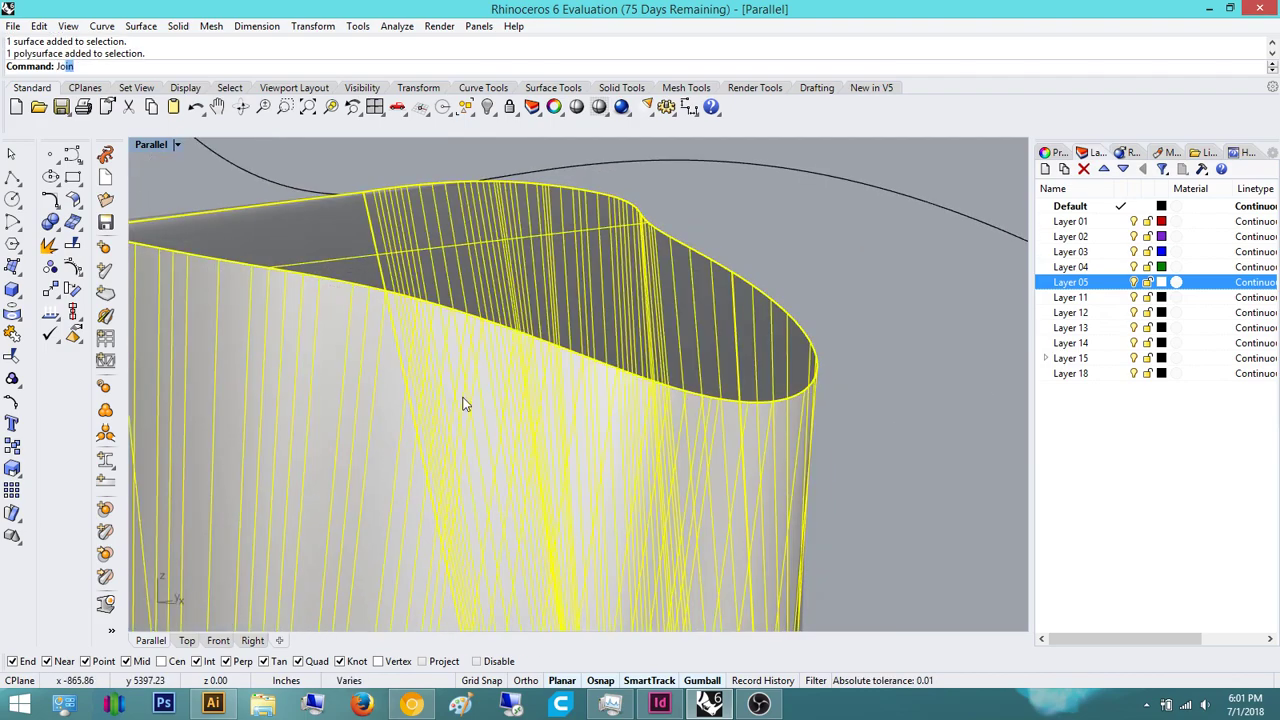
key(Return)
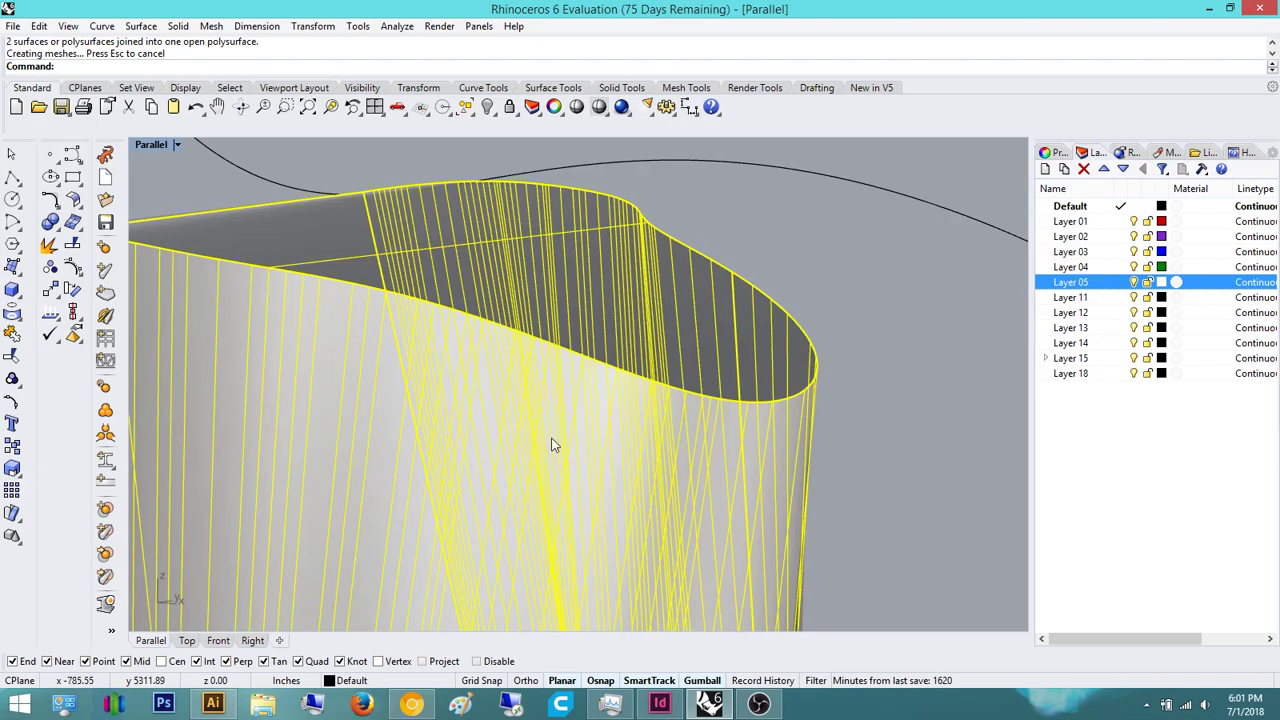
- Close the flat opening at the base of the joined lower form with the Cap command
click(882, 289)
scroll(775, 352, down, 6)
right_drag(722, 510, 654, 268)
scroll(694, 415, down, 5)
scroll(651, 300, up, 5)
right_drag(651, 360, 680, 420)
click(712, 380)
scroll(712, 380, down, 9)
right_drag(622, 308, 646, 499)
scroll(674, 478, up, 3)
text(cap)
key(Return)
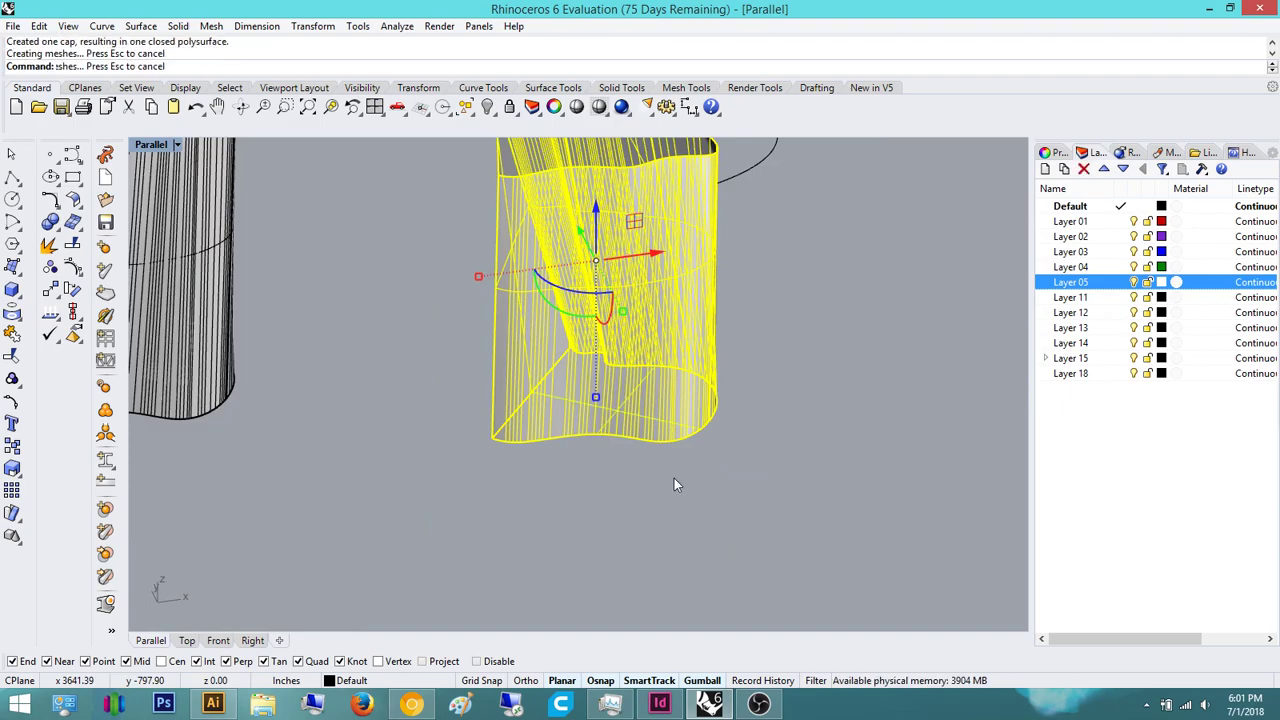
- Examine the curved top and edges of the capped lower form from several sides
click(674, 480)
right_drag(656, 405, 600, 345)
scroll(656, 318, up, 8)
shift+right_drag(594, 185, 605, 406)
scroll(467, 348, up, 9)
scroll(431, 328, down, 8)
scroll(430, 326, up, 6)
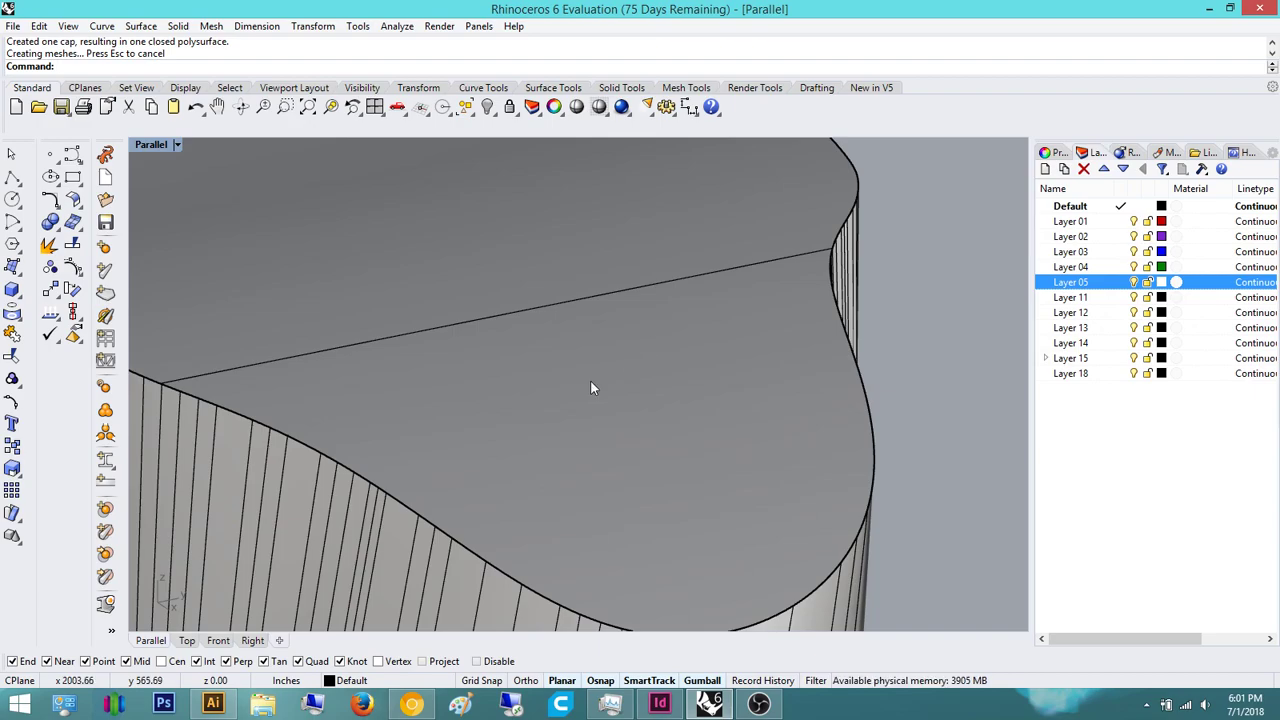
scroll(357, 489, down, 4)
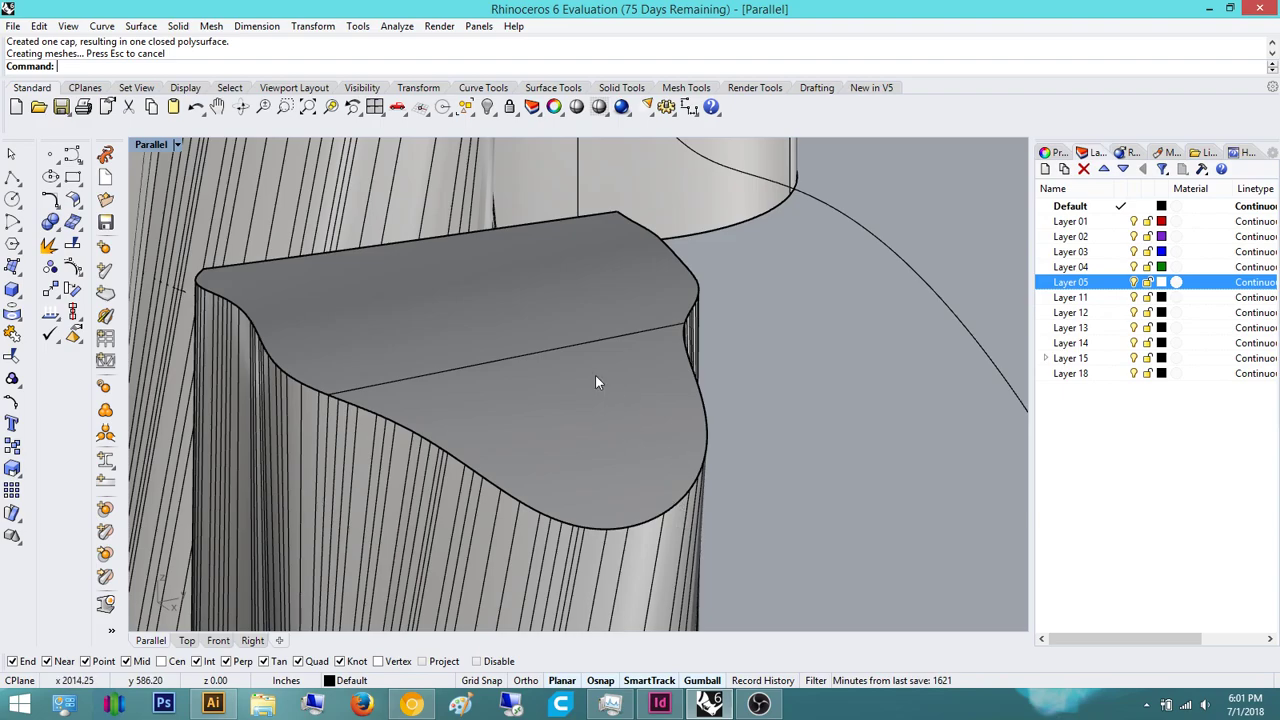
scroll(601, 383, down, 6)
right_drag(582, 397, 897, 535)
scroll(897, 535, down, 4)
scroll(840, 440, up, 8)
right_drag(817, 453, 212, 177)
- Inspect the lower form's top and walls in Rendered display mode and return the viewport to Shaded
click(176, 144)
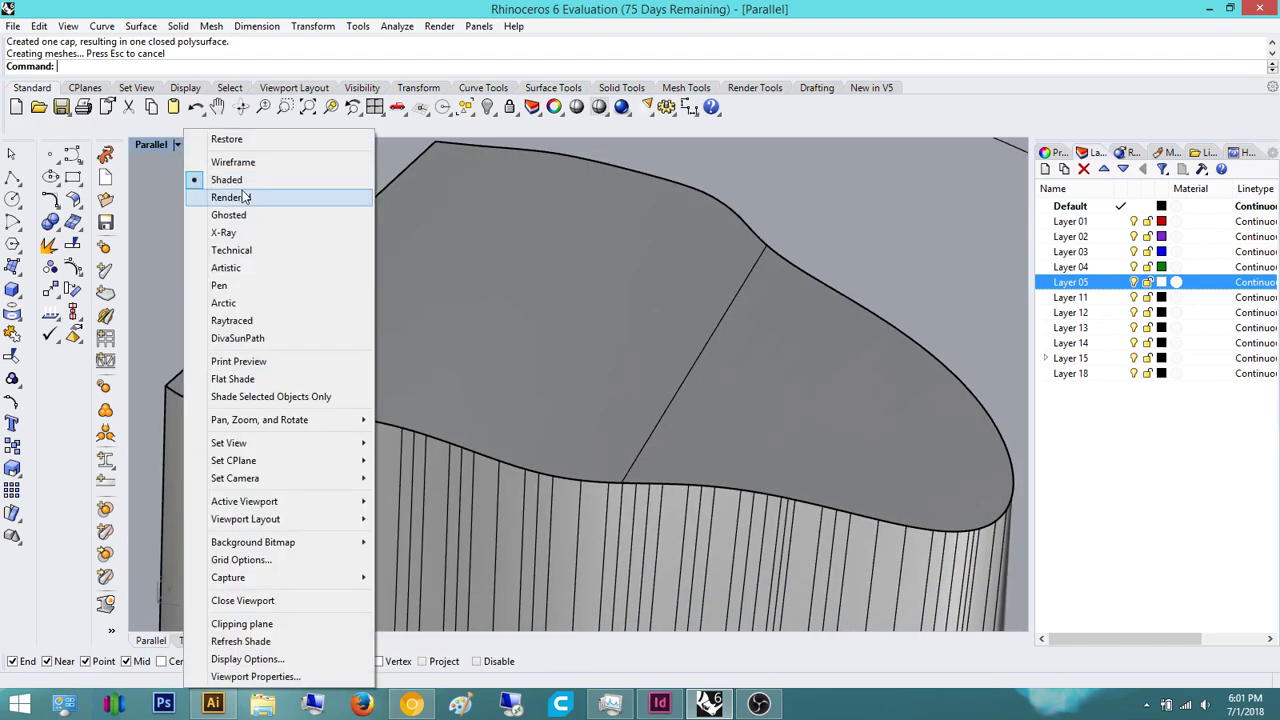
click(230, 198)
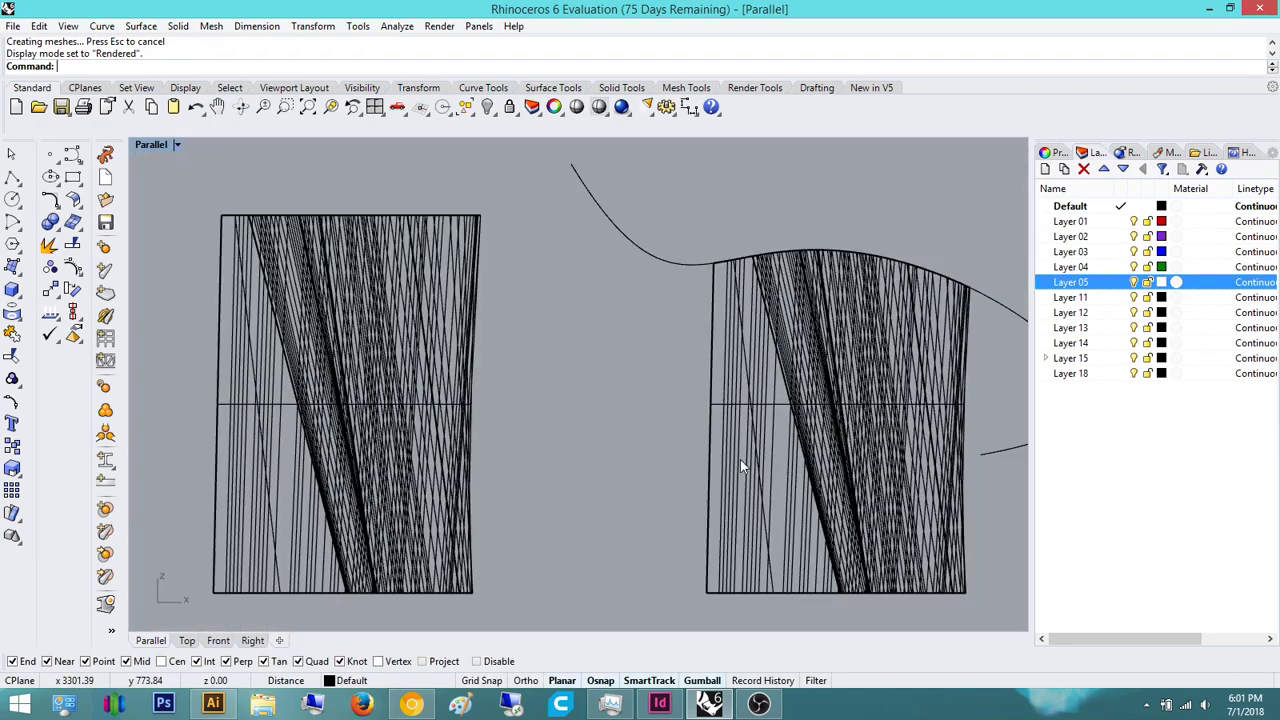
right_drag(684, 347, 645, 298)
scroll(633, 273, down, 4)
scroll(604, 268, down, 6)
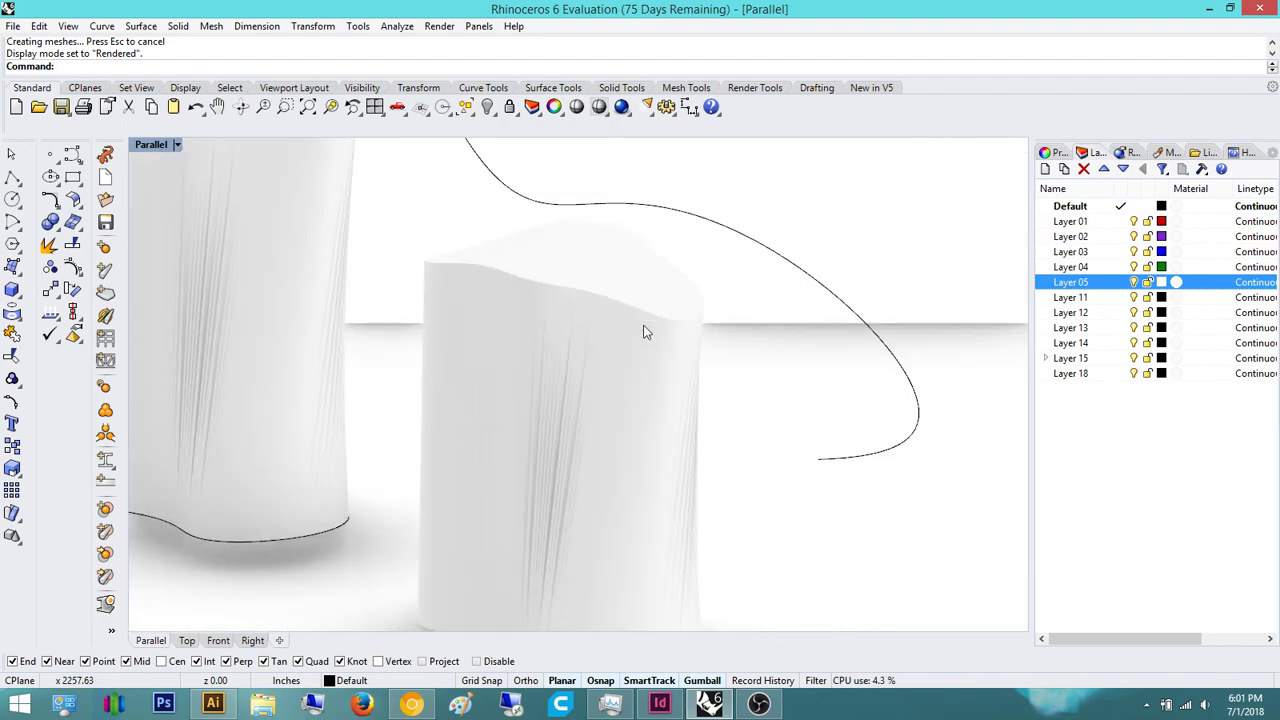
scroll(640, 320, down, 6)
right_drag(683, 401, 592, 381)
scroll(591, 380, up, 10)
scroll(807, 469, up, 8)
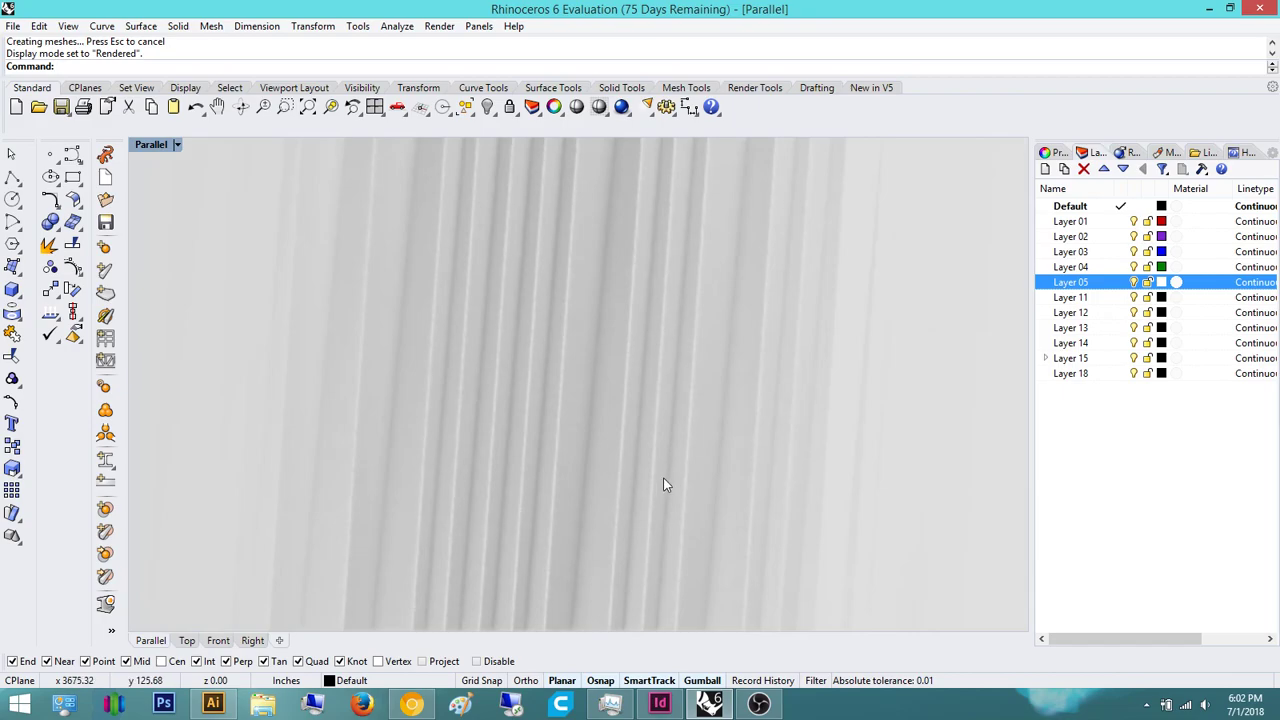
click(177, 145)
click(225, 180)
- Examine the shaded lower form and compare it with the taller form from several sides
scroll(680, 392, down, 10)
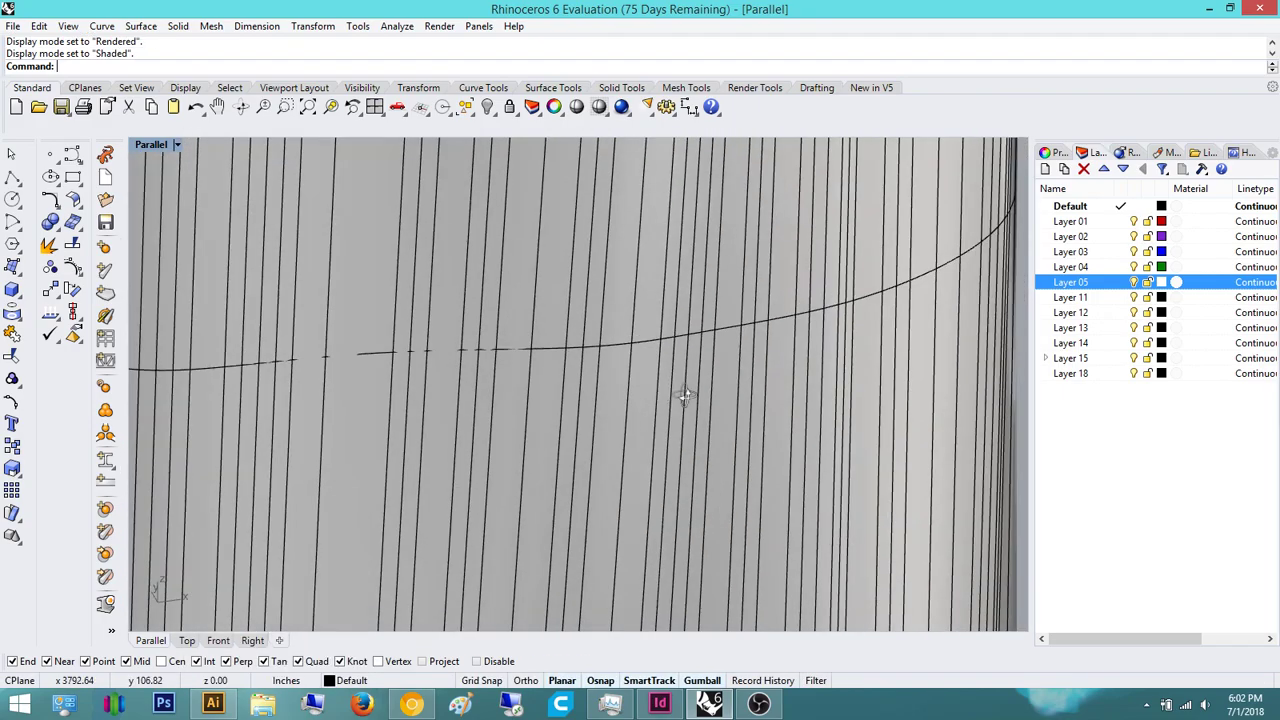
scroll(590, 452, down, 6)
right_drag(586, 455, 612, 374)
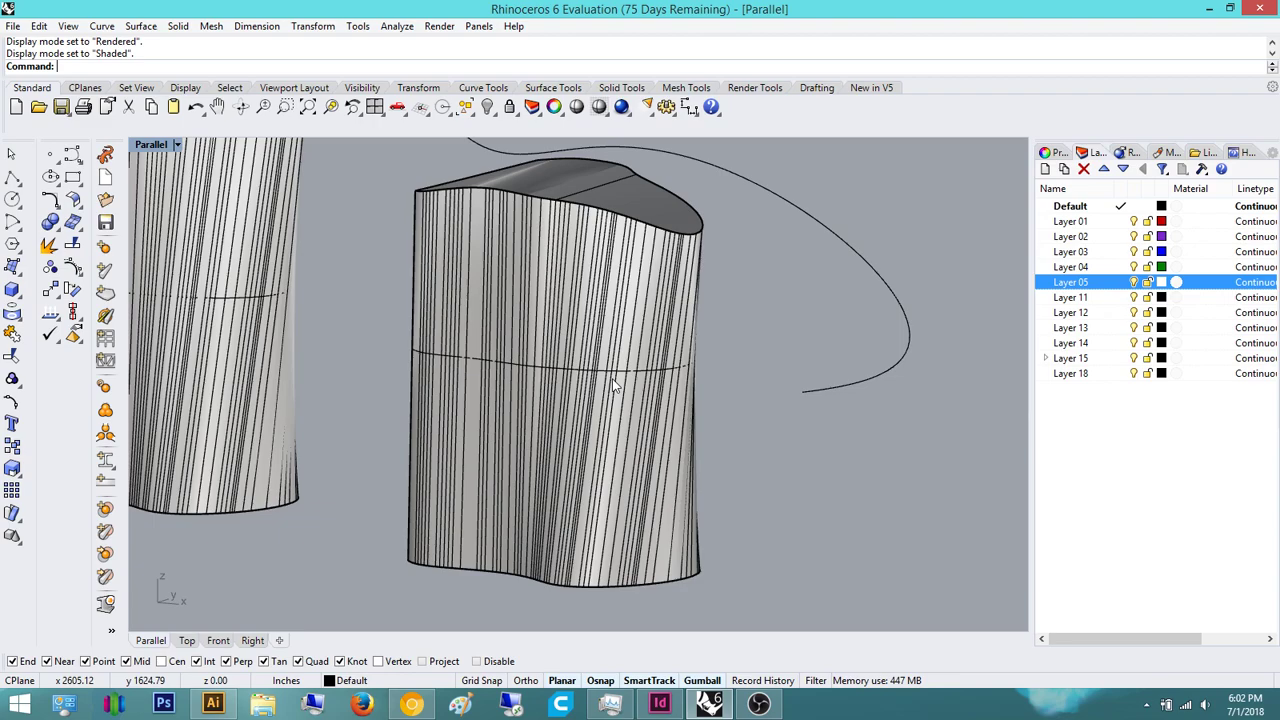
right_drag(586, 435, 595, 477)
scroll(607, 476, down, 2)
scroll(607, 475, down, 6)
scroll(628, 453, up, 8)
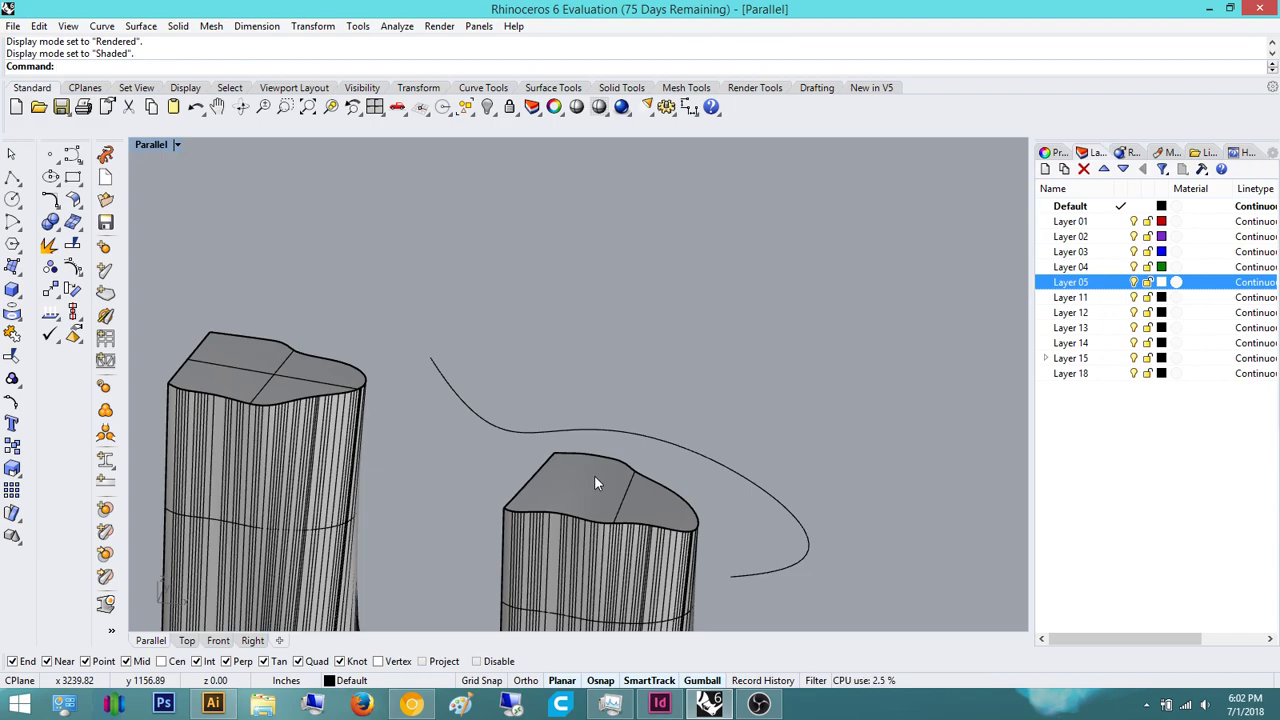
right_drag(594, 475, 494, 491)
scroll(538, 460, down, 4)
scroll(461, 465, up, 9)
- Copy the profile curve from the top corner of the lower form to the matching top corner of the taller form
click(462, 464)
click(544, 308)
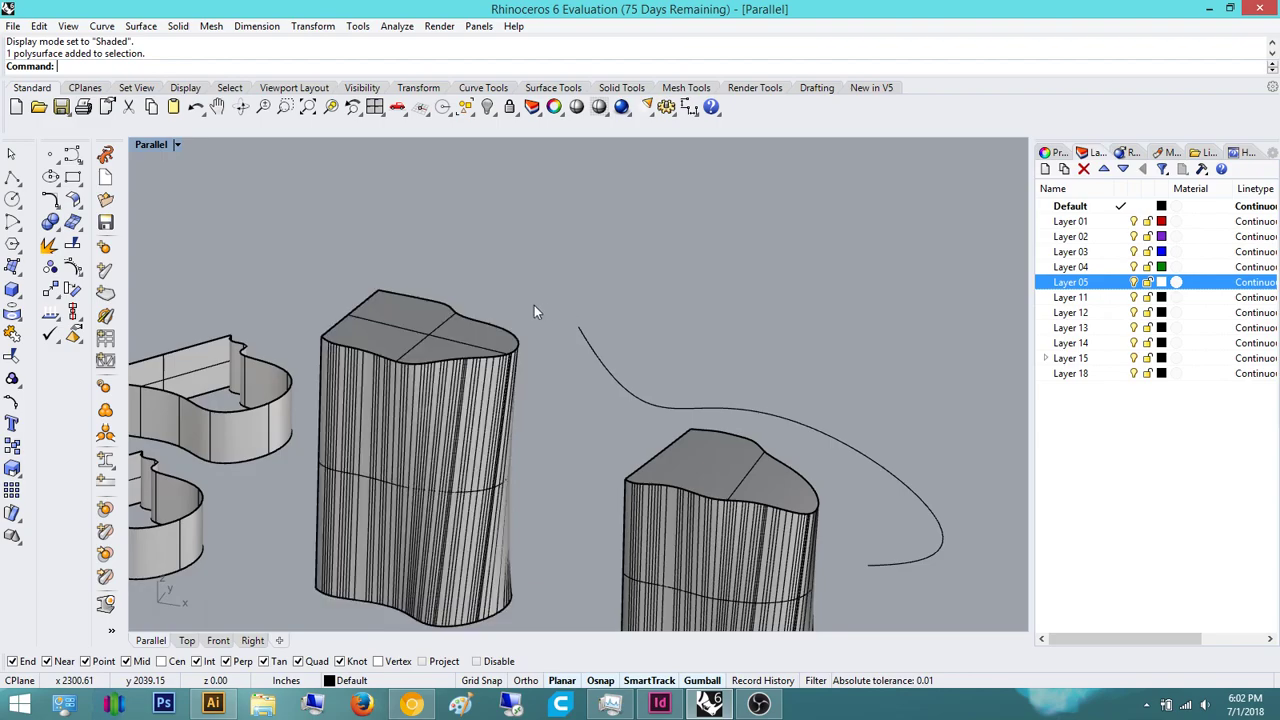
click(685, 410)
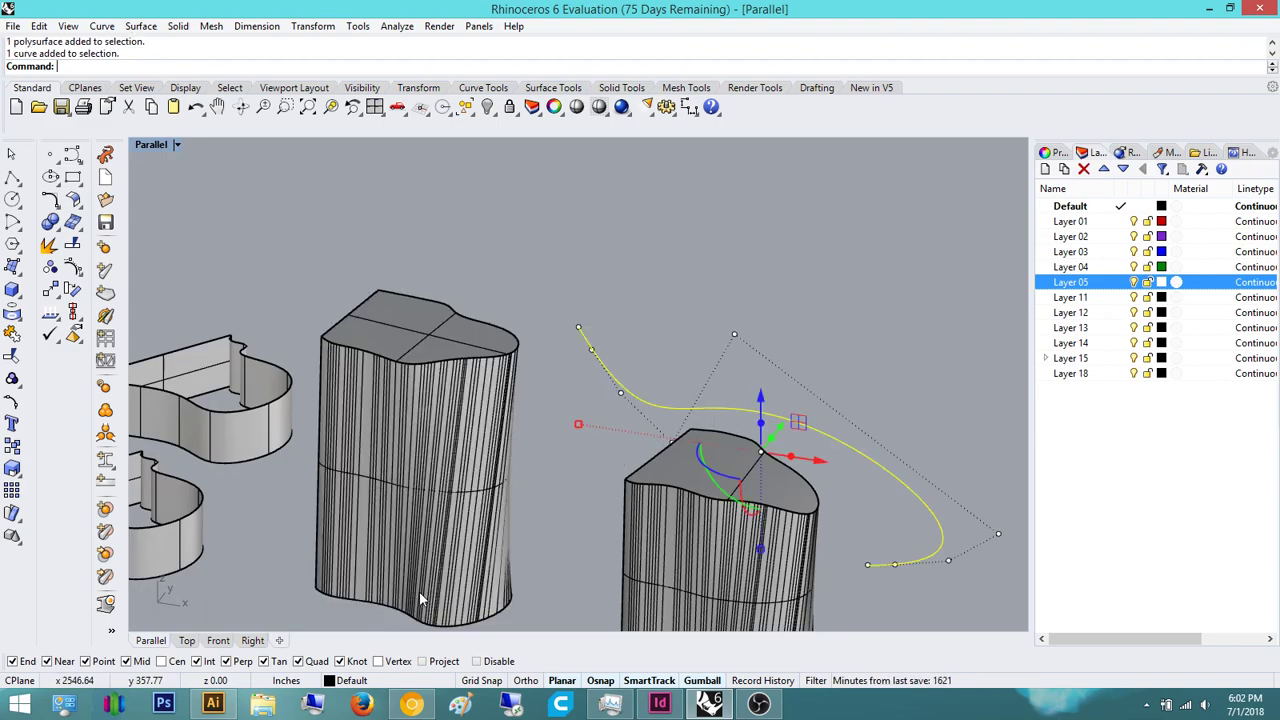
text(copy)
key(Return)
right_drag(609, 499, 608, 492)
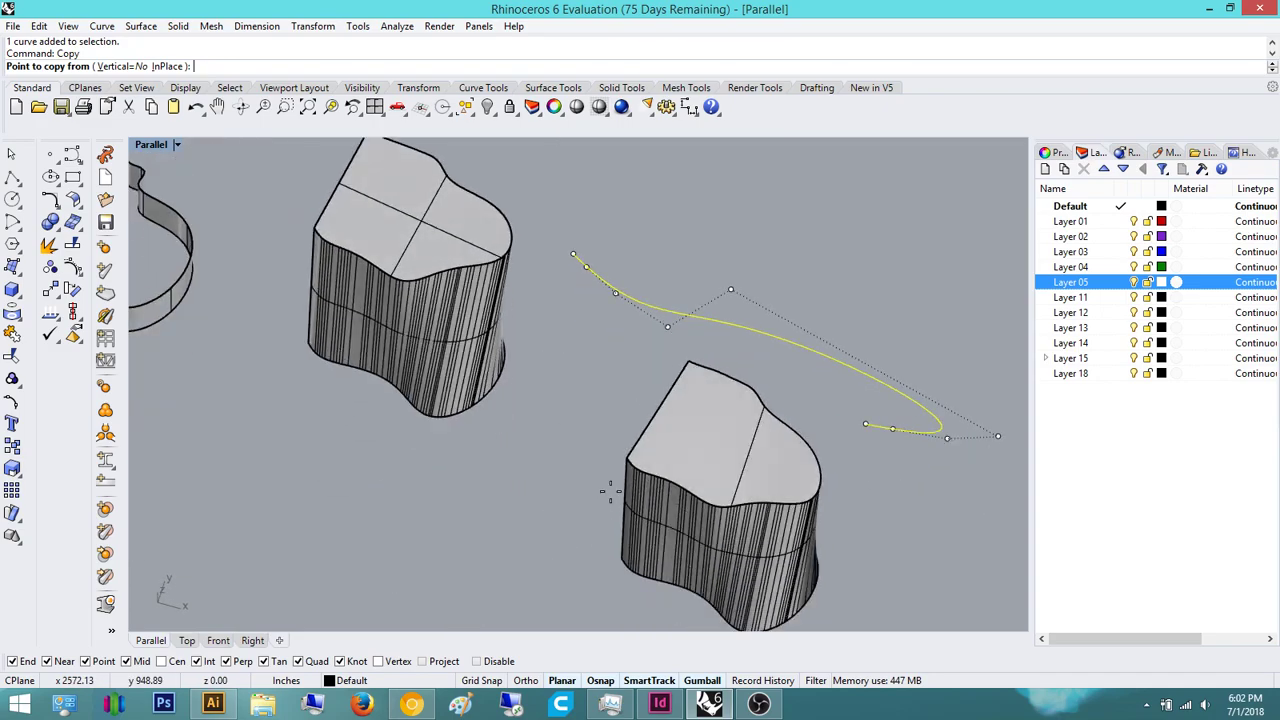
click(690, 364)
right_drag(608, 364, 614, 368)
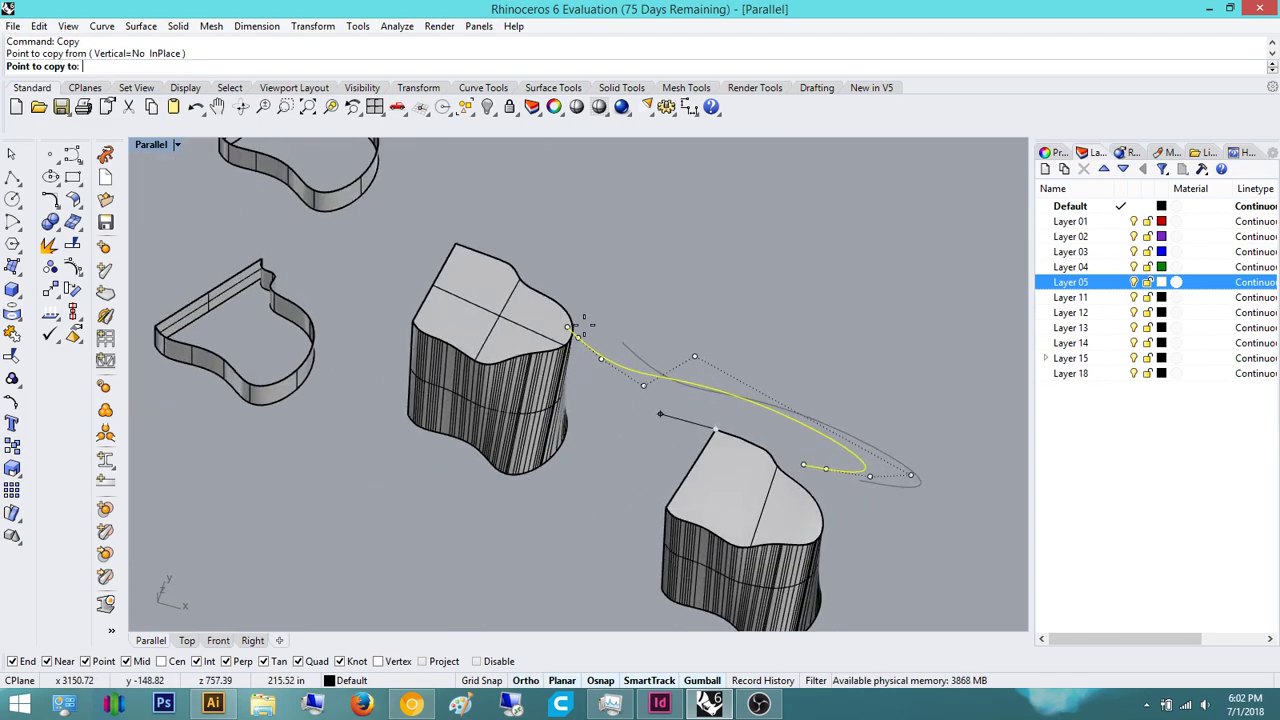
click(456, 245)
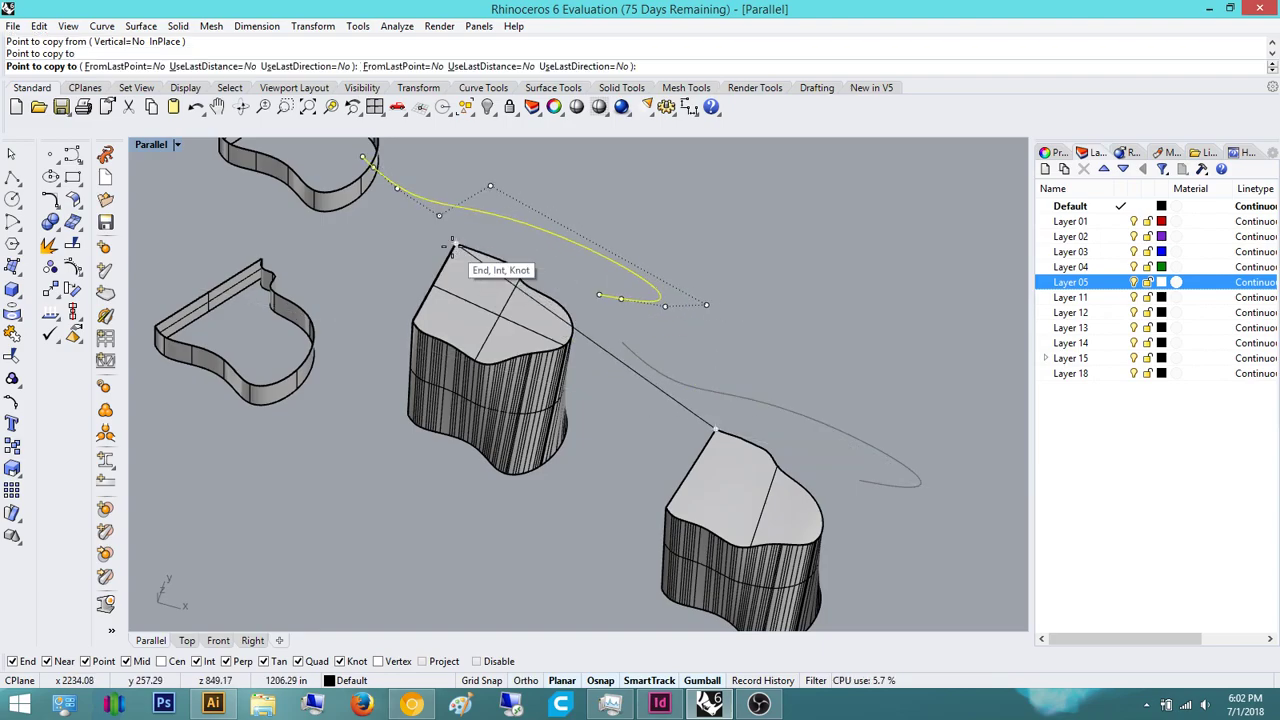
right_click(598, 527)
- Move the copied curve straight down in the Front view so it crosses the taller form below its top
right_drag(740, 438, 784, 383)
click(550, 383)
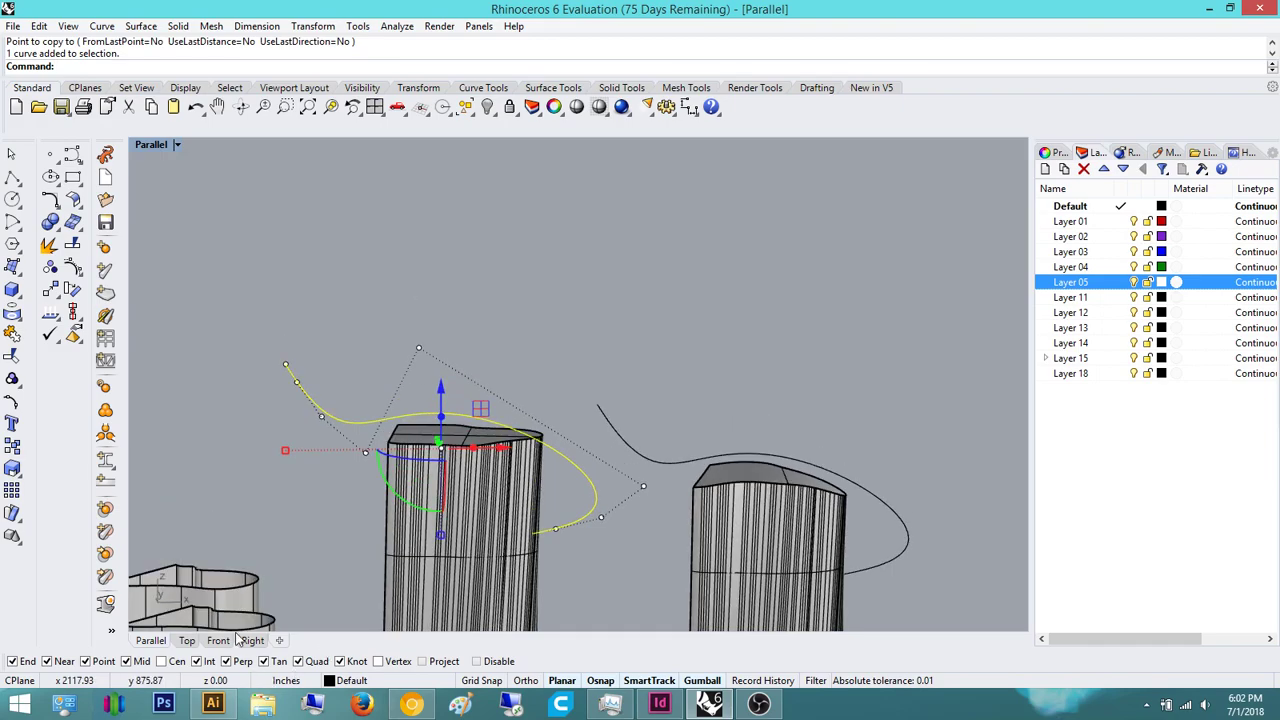
click(187, 640)
scroll(398, 389, down, 2)
right_drag(398, 389, 459, 526)
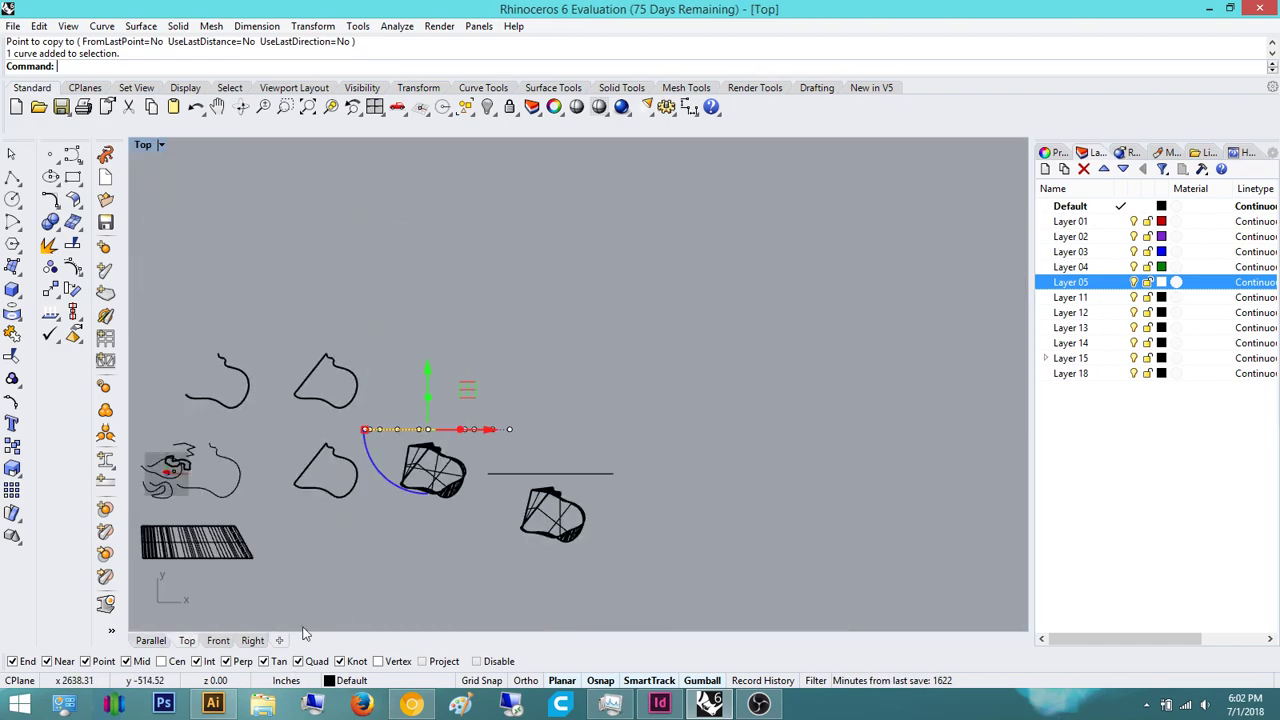
click(218, 640)
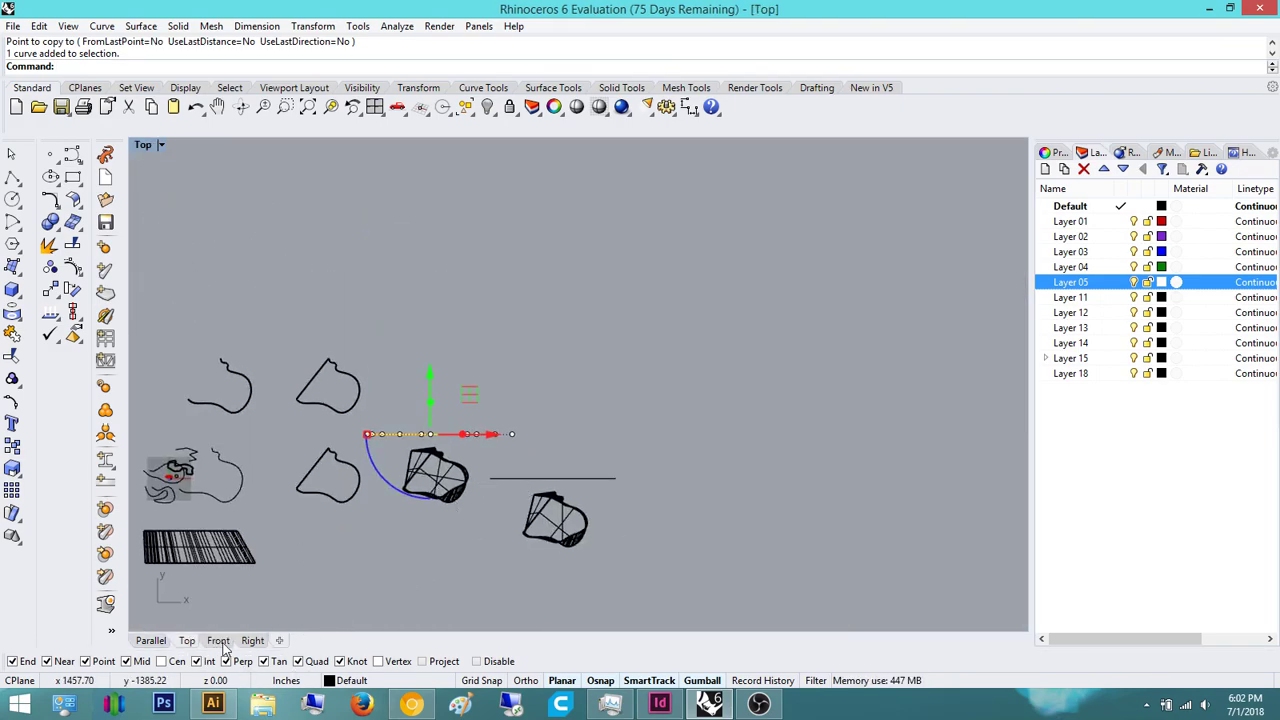
right_drag(400, 474, 368, 468)
right_drag(543, 285, 674, 328)
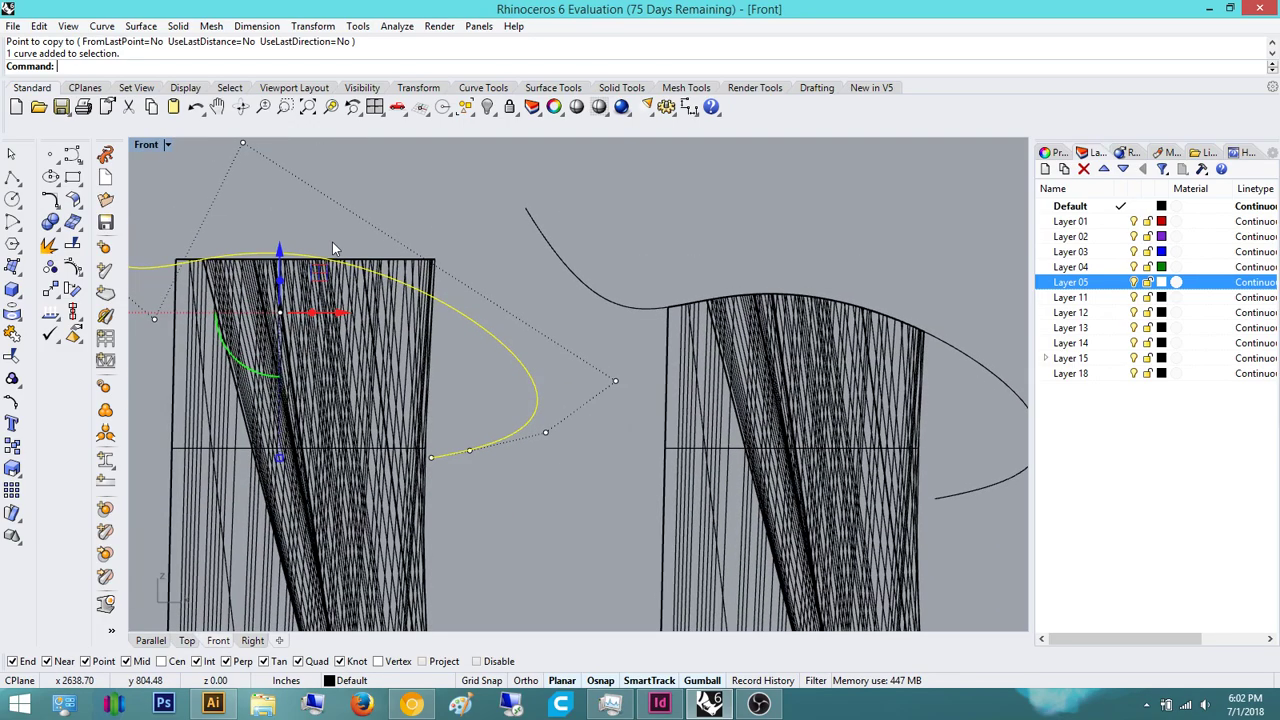
right_drag(298, 177, 386, 248)
drag(368, 320, 368, 406)
click(464, 250)
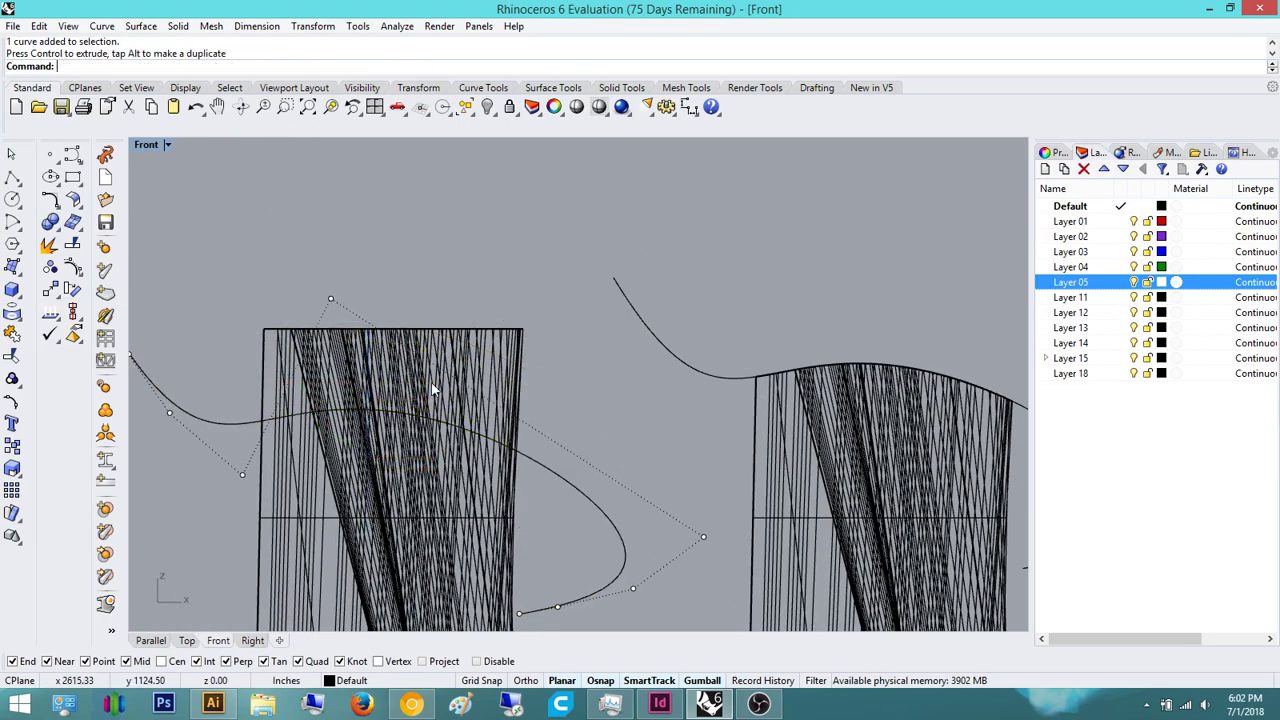
- Try to extrude the moved copy of the profile curve across the taller form and undo the extrusion
right_drag(500, 446, 550, 402)
drag(645, 493, 599, 404)
right_drag(599, 404, 504, 417)
click(665, 321)
scroll(557, 448, up, 4)
click(504, 417)
click(594, 361)
right_drag(593, 362, 600, 434)
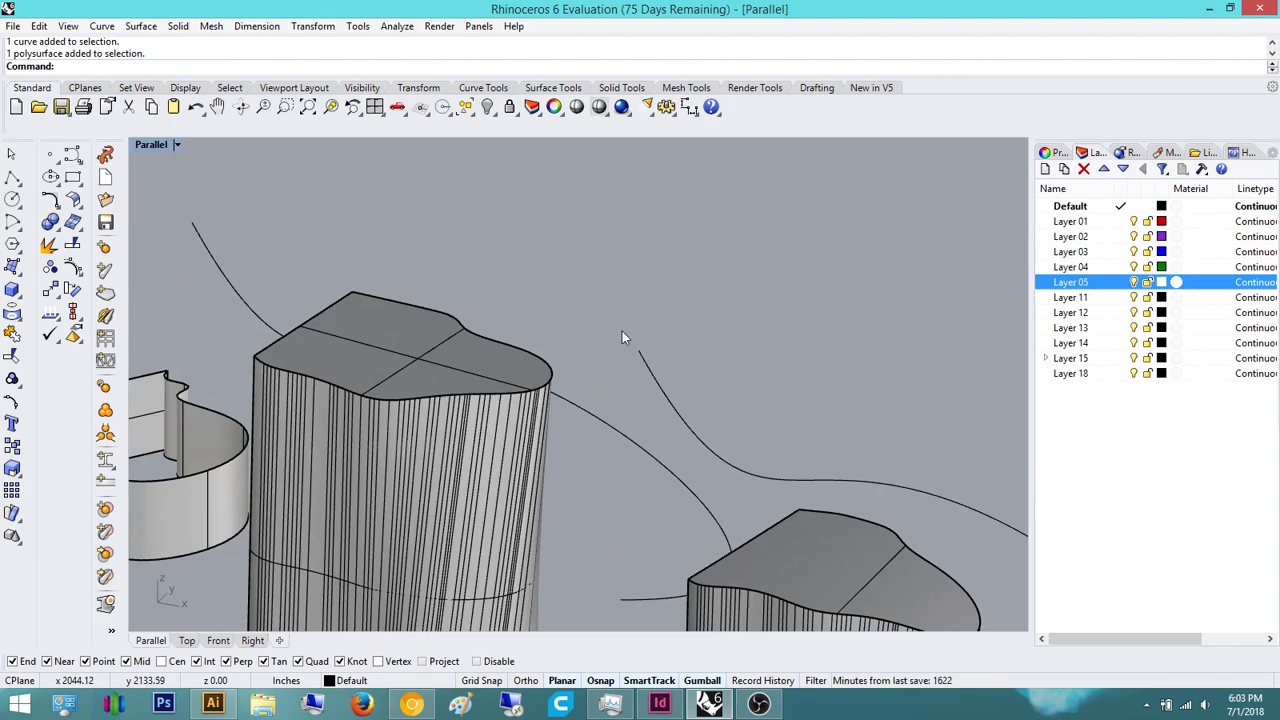
click(603, 420)
text(Extrude)
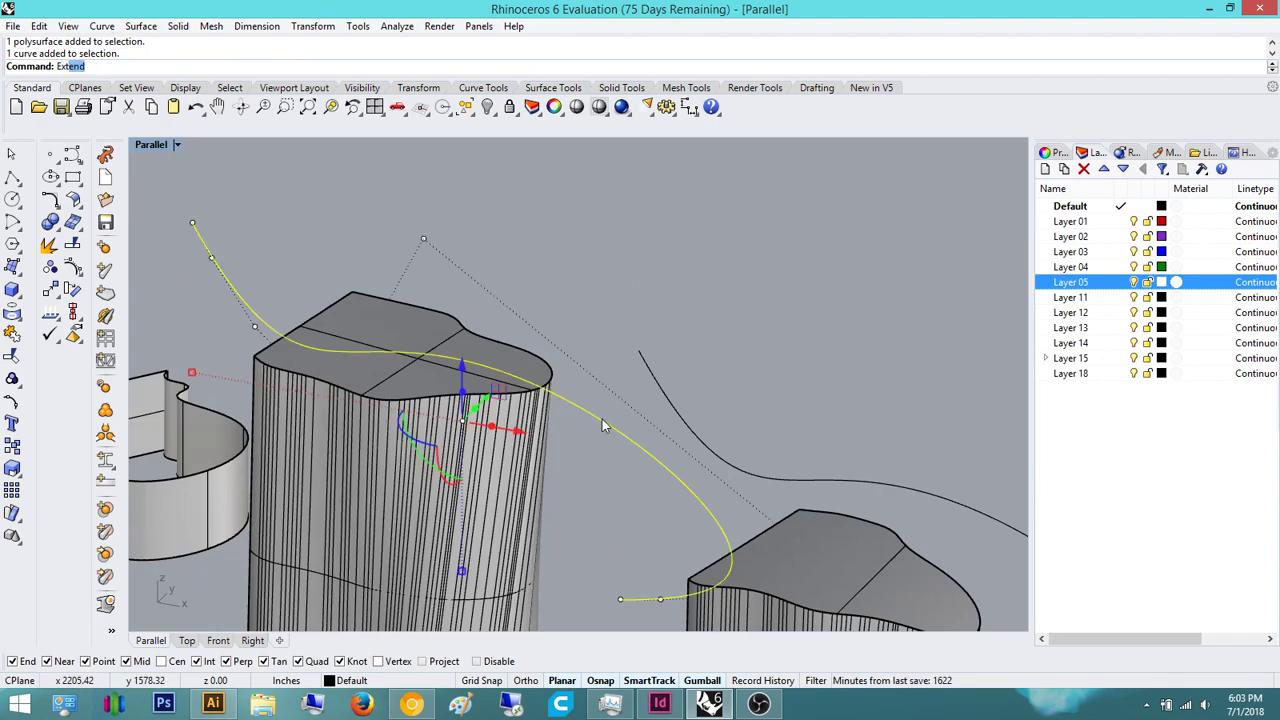
key(Return)
right_drag(601, 420, 445, 573)
click(433, 563)
click(686, 228)
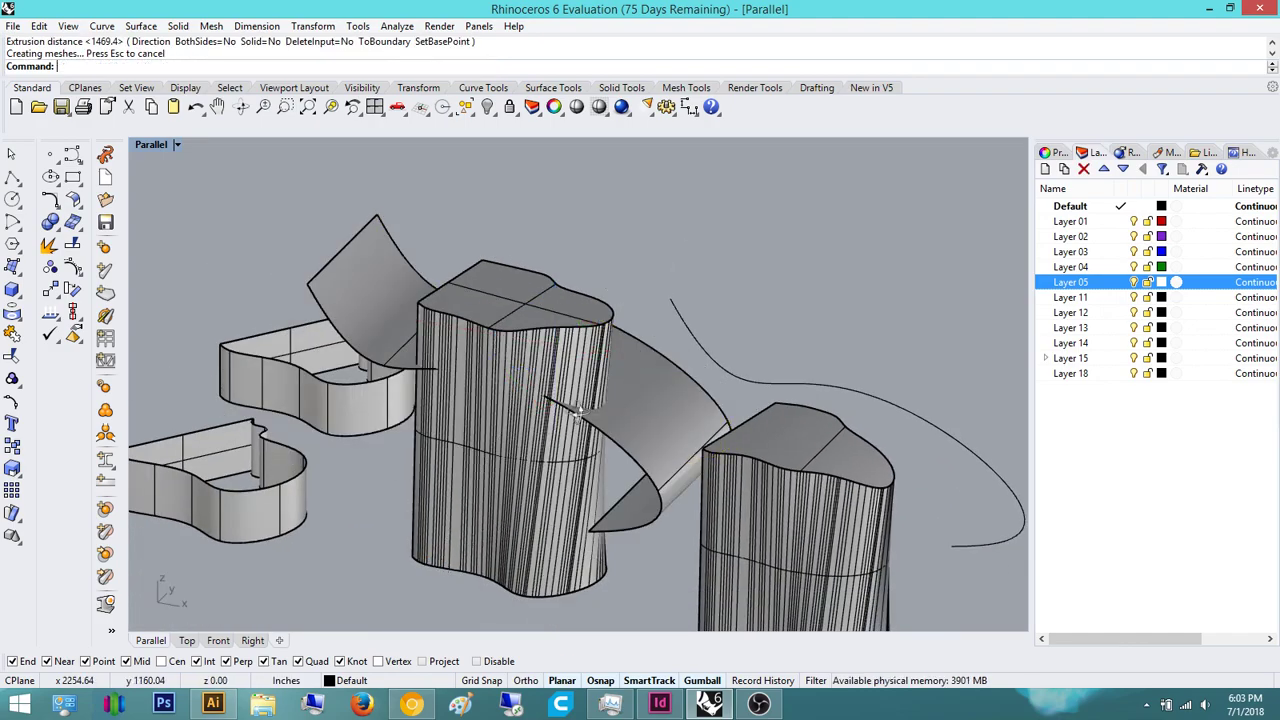
right_drag(577, 411, 652, 354)
key(ctrl+z)
- Extrude the moved profile curve into a curved surface that passes completely through the taller form
key(Return)
click(672, 318)
key(Return)
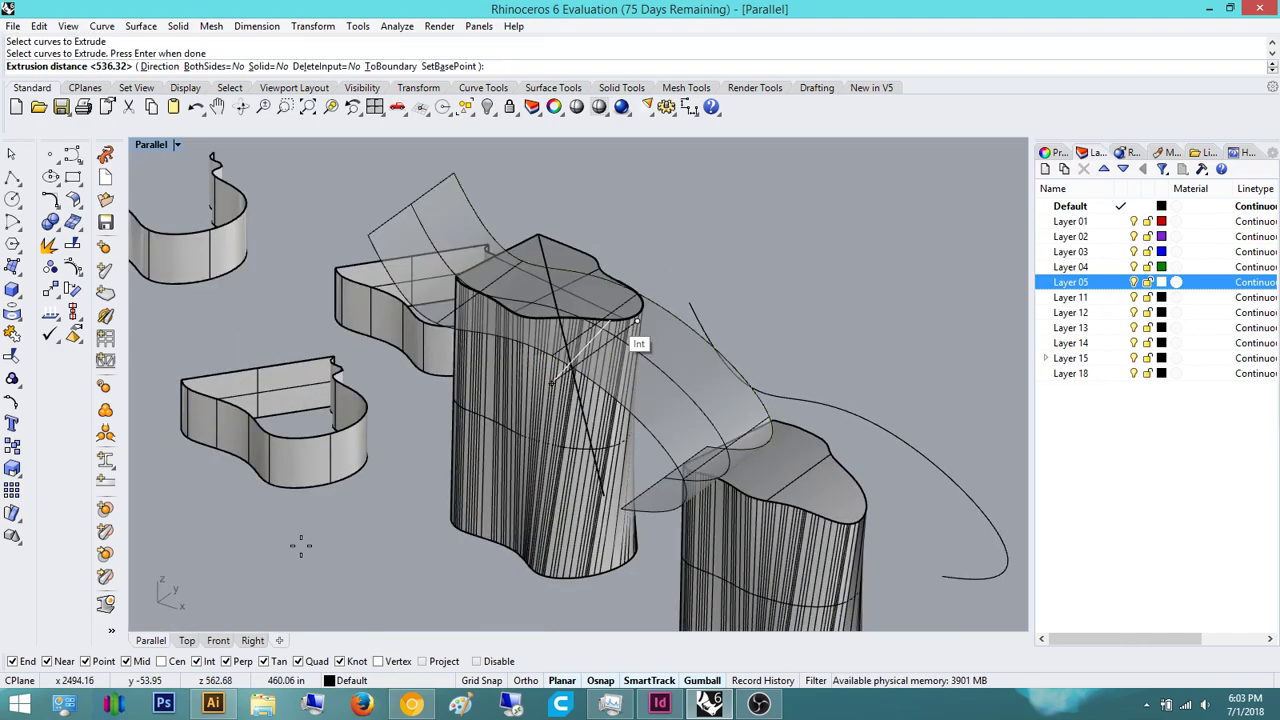
click(307, 558)
- Split the taller form using the extruded curved surface as the cutting object
mouse_move(307, 558)
right_down()
mouse_move(718, 275)
mouse_move(600, 352)
right_up()
text(Sploit)
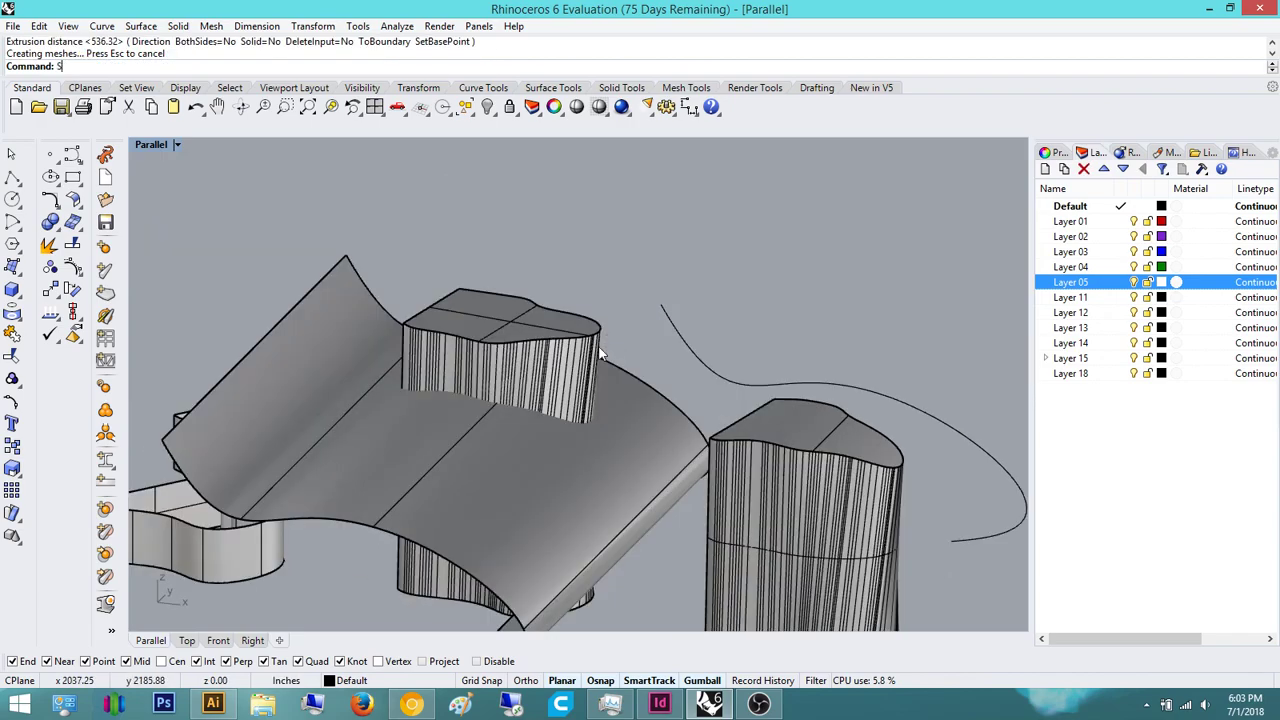
key(Return)
key(BackSpace)
key(BackSpace)
key(BackSpace)
key(BackSpace)
key(BackSpace)
key(BackSpace)
text(Split)
key(Return)
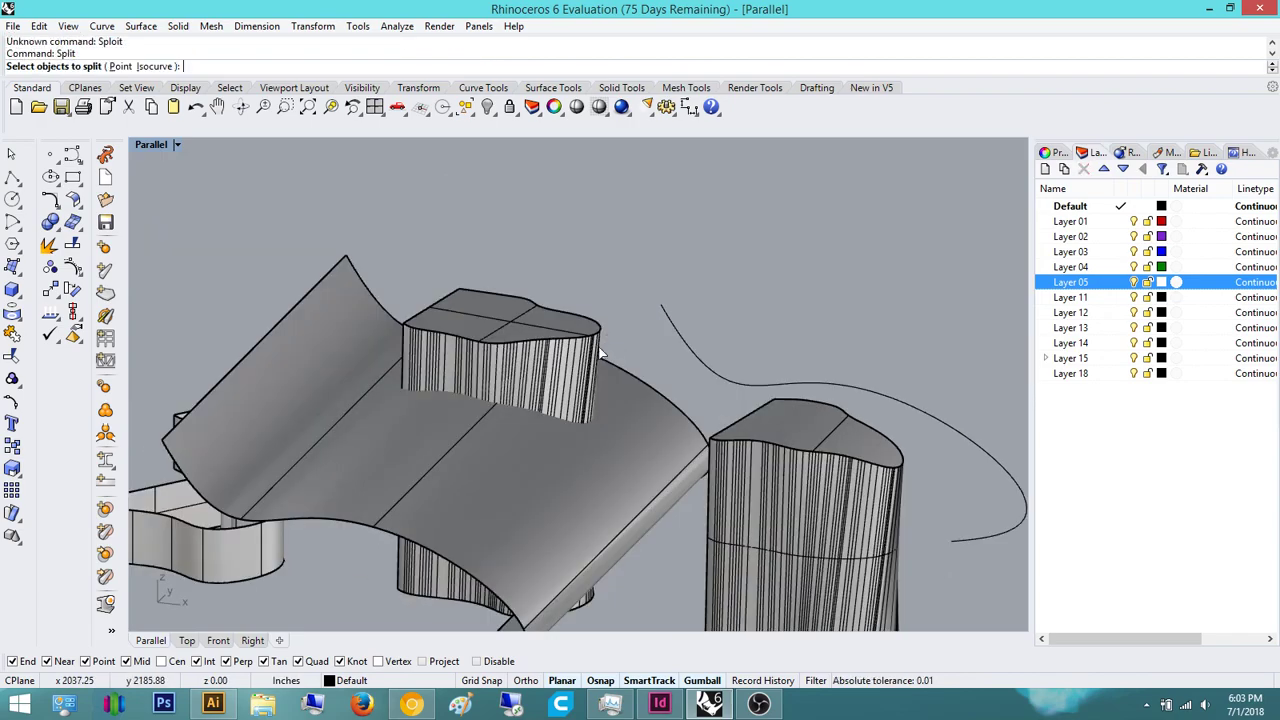
click(546, 334)
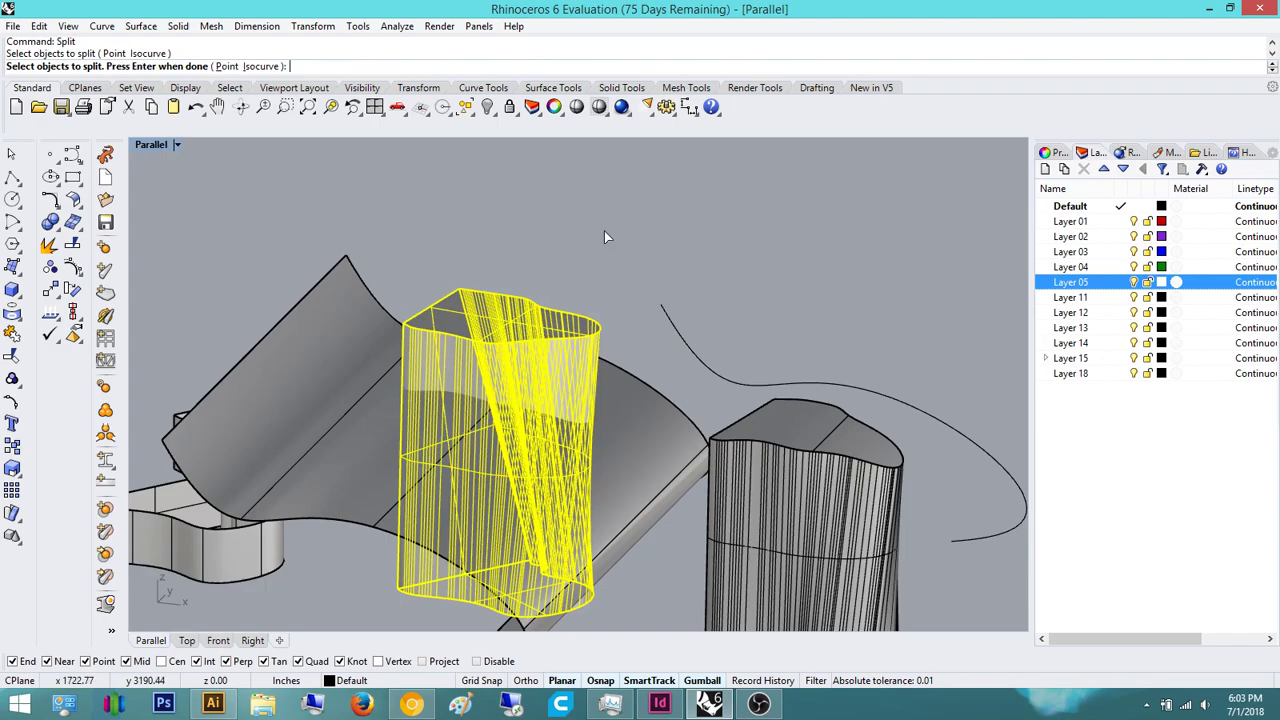
key(Return)
click(637, 463)
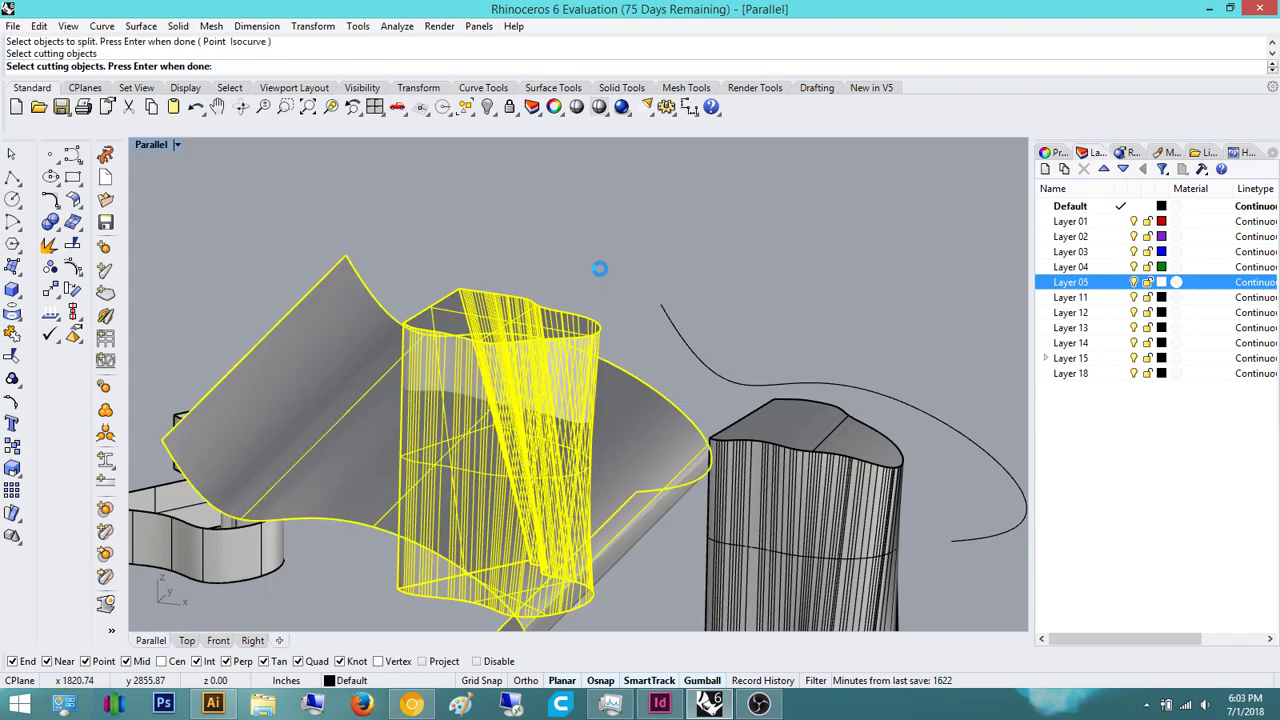
key(Return)
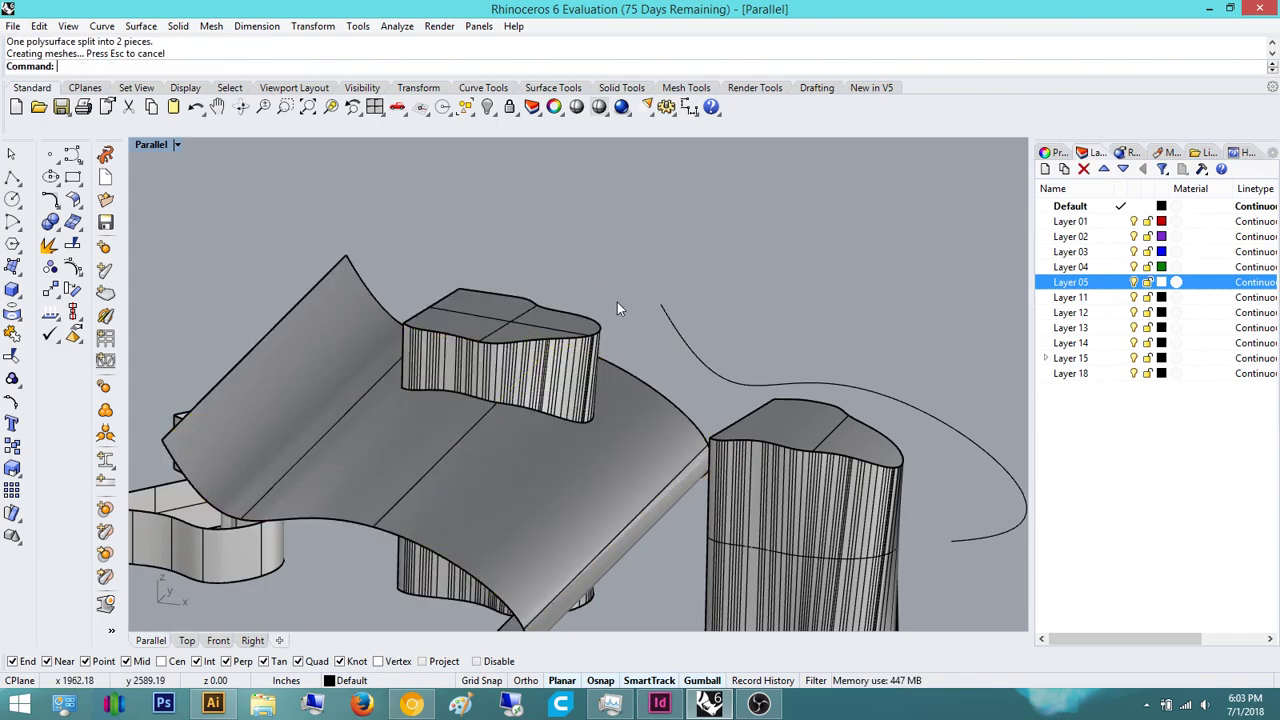
- Delete the piece above the cutting surface and briefly hide the surface to inspect the opening left in the form
click(566, 372)
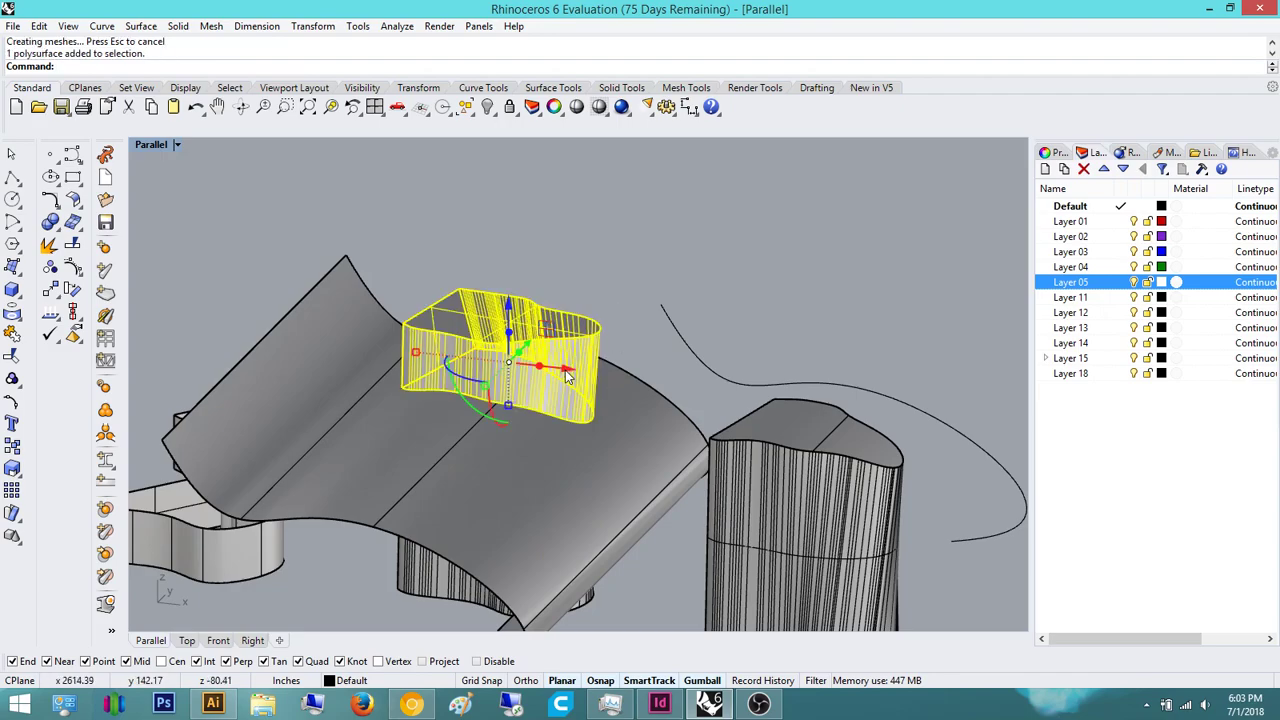
key(Delete)
click(660, 505)
text(Hide)
key(Return)
right_drag(513, 432, 520, 352)
key(ctrl+z)
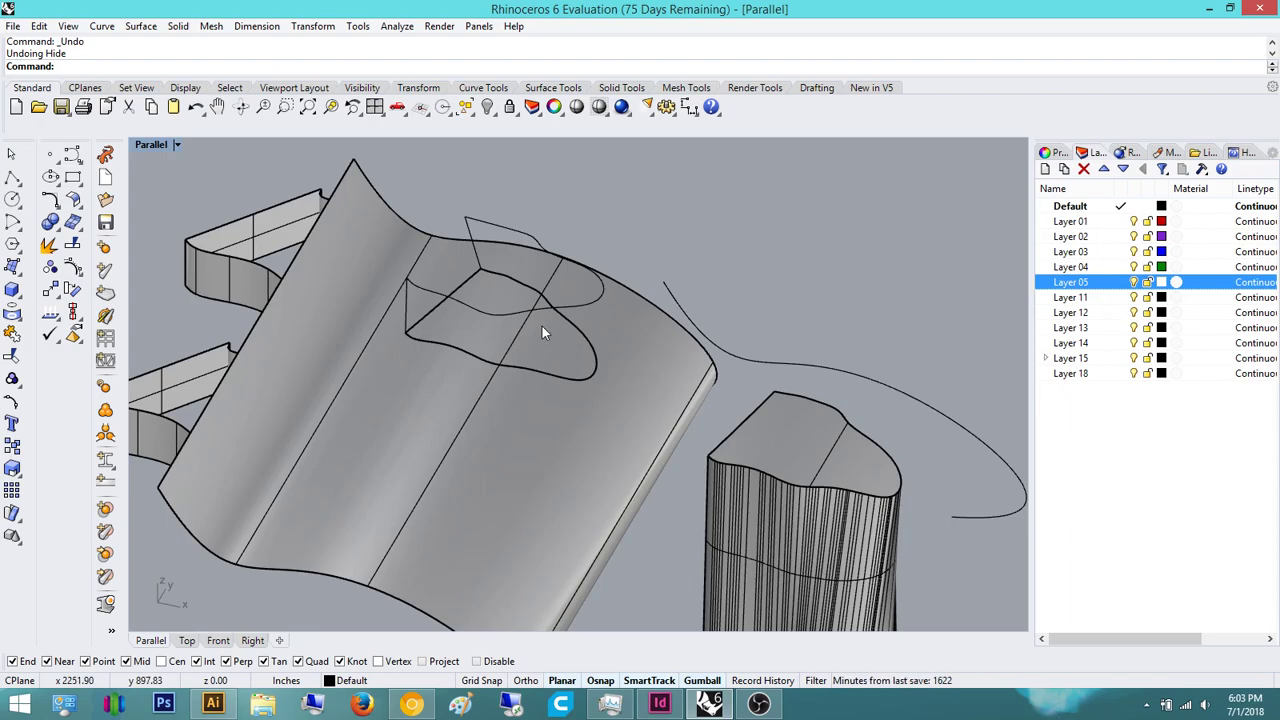
- Split the curved surface using the remaining lower piece of the form as the cutting object
text(split)
key(Return)
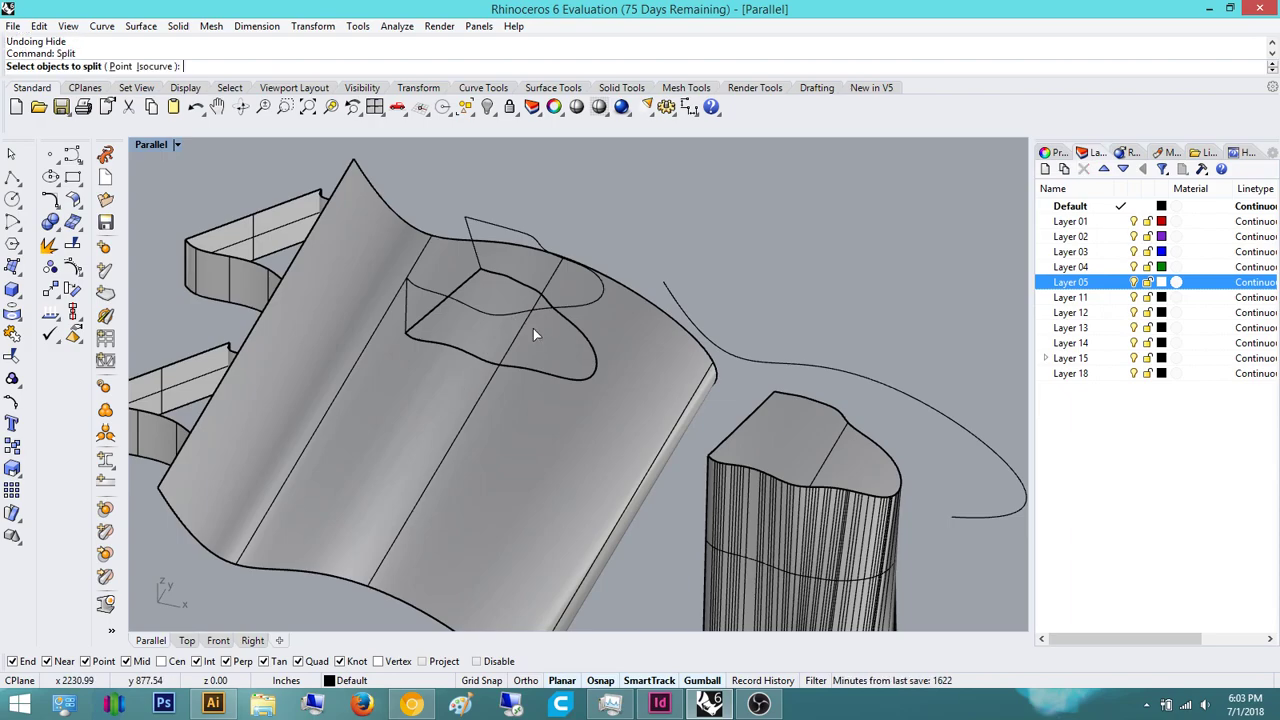
right_drag(444, 586, 485, 540)
click(485, 540)
right_drag(561, 372, 566, 462)
key(Return)
key(Escape)
key(Return)
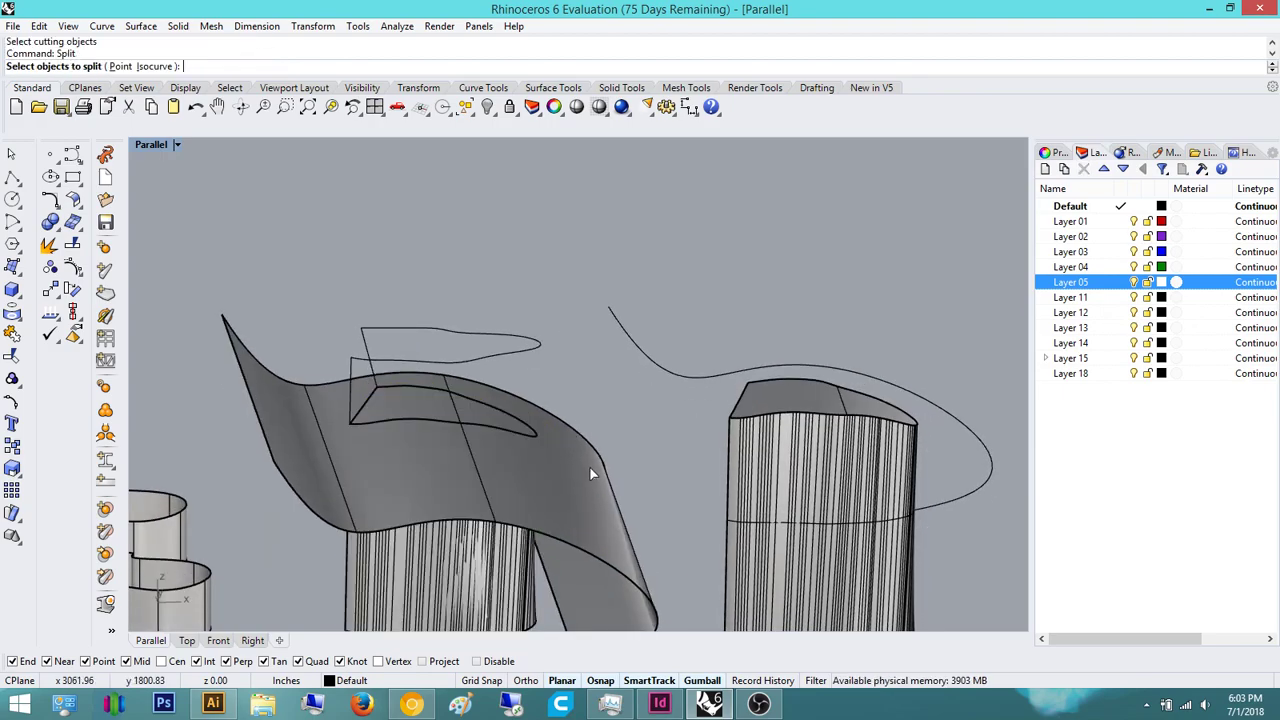
click(595, 445)
key(Return)
right_drag(505, 530, 489, 574)
click(489, 574)
key(Return)
right_drag(543, 270, 507, 388)
- Join the curved patch cut from the surface to the lower piece of the form
scroll(515, 405, up, 4)
click(519, 377)
scroll(517, 385, down, 8)
click(481, 531)
text(join)
key(Return)
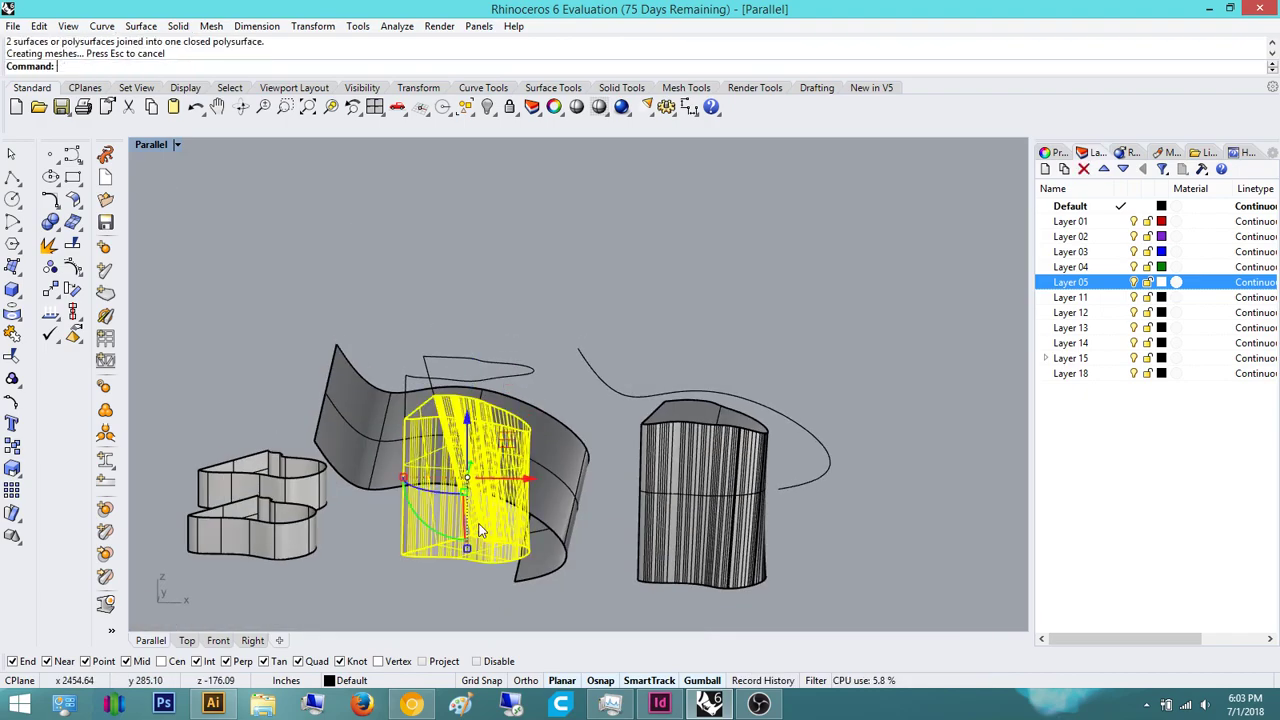
- Hide the leftover outer part of the curved surface and examine the form's curved top
click(571, 467)
text(hide)
key(Return)
right_drag(569, 467, 470, 362)
scroll(508, 401, up, 4)
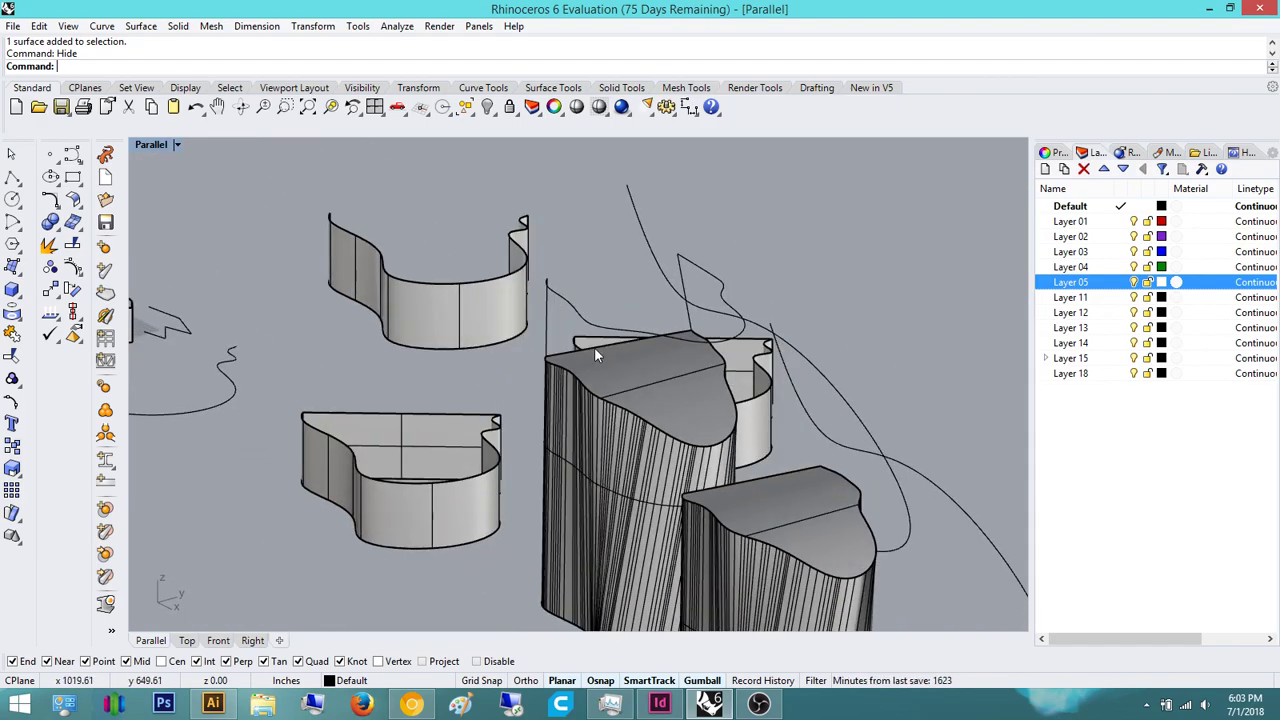
right_drag(622, 388, 628, 360)
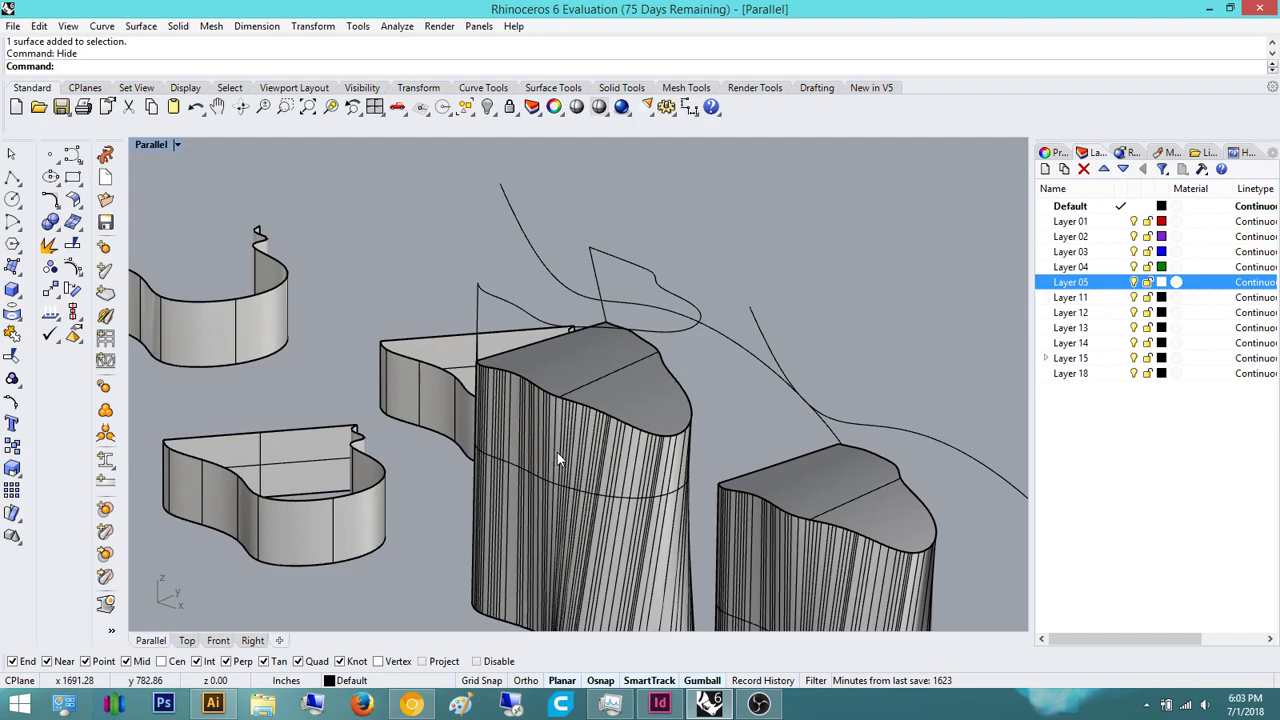
- Undo the hide, join, deletion and splits to restore the whole taller form crossed by the curved surface
key(ctrl+z)
key(ctrl+z)
key(ctrl+z)
key(ctrl+z)
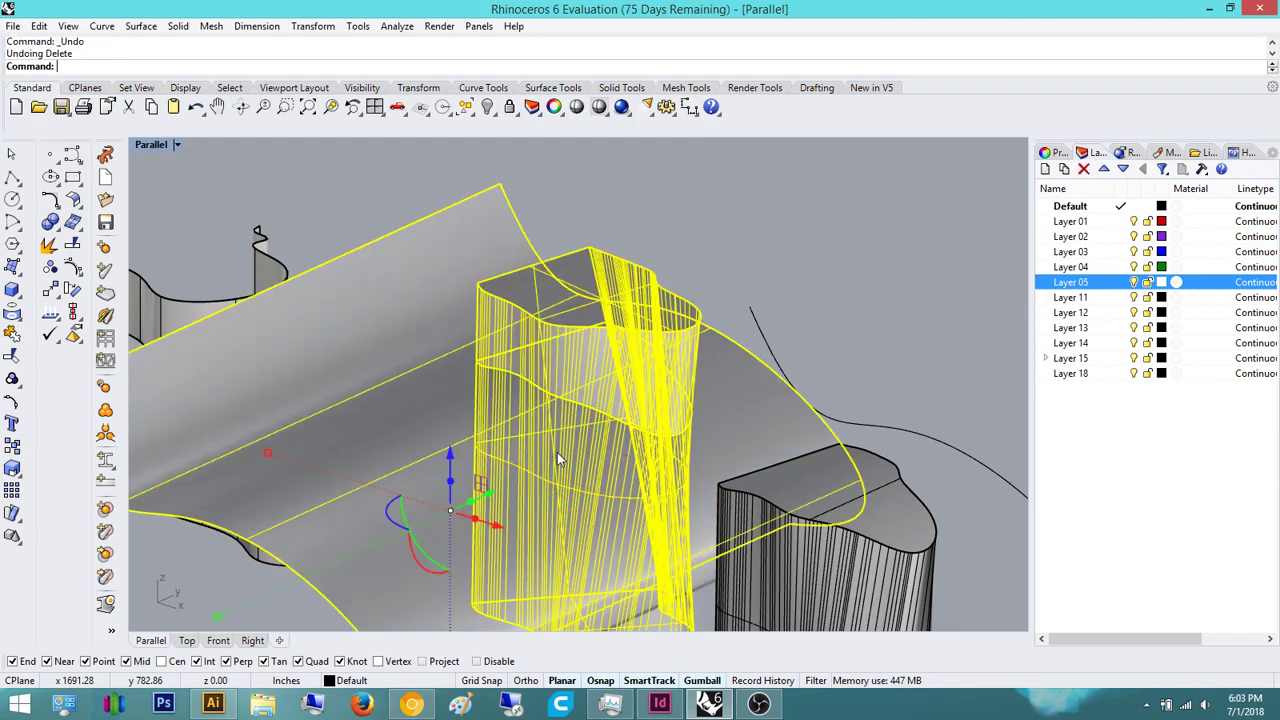
click(796, 258)
click(626, 361)
click(799, 225)
key(ctrl+z)
key(ctrl+z)
right_drag(906, 188, 751, 284)
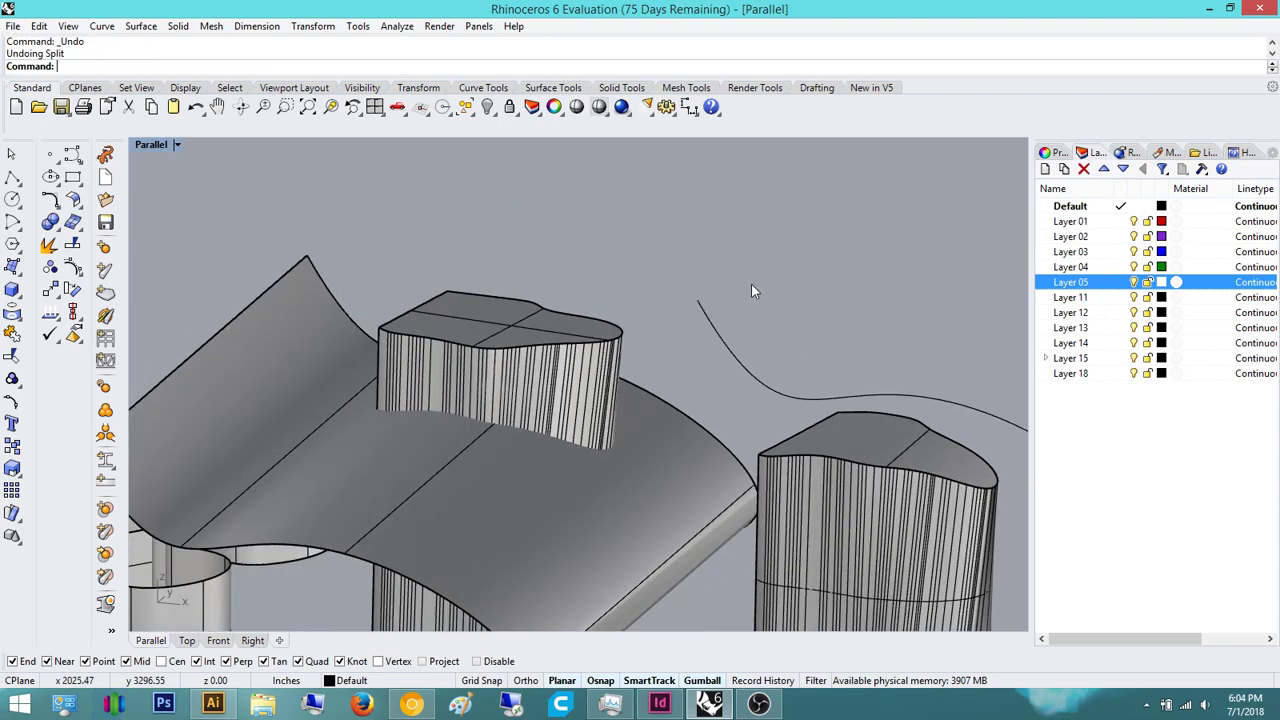
- Compare the taller form crossed by the surface with the neighbouring already cut form, selecting each in turn
click(525, 307)
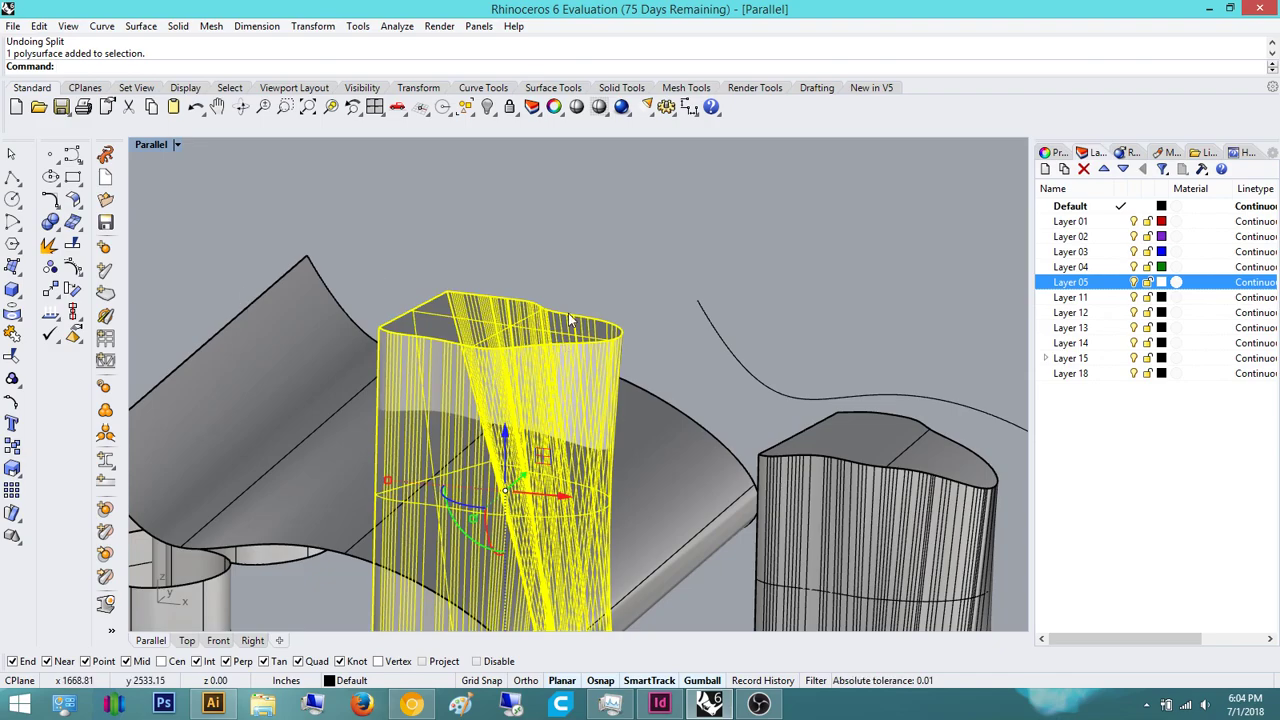
click(776, 481)
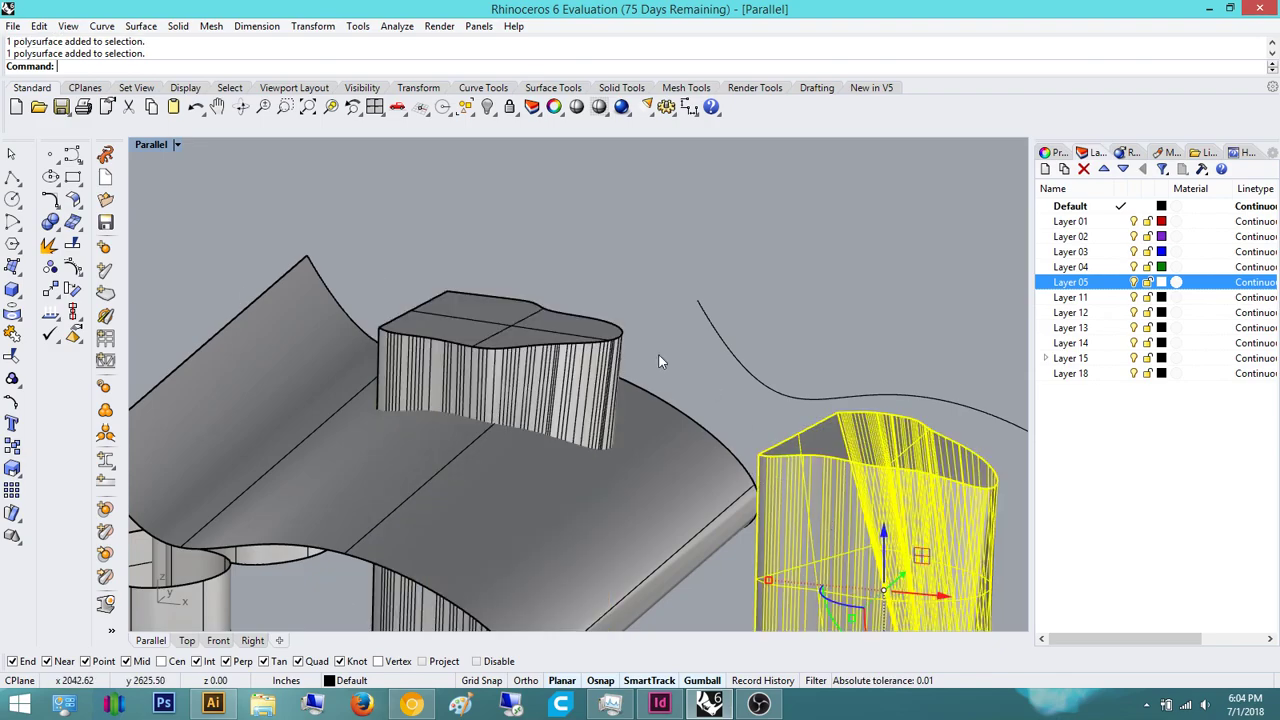
click(585, 362)
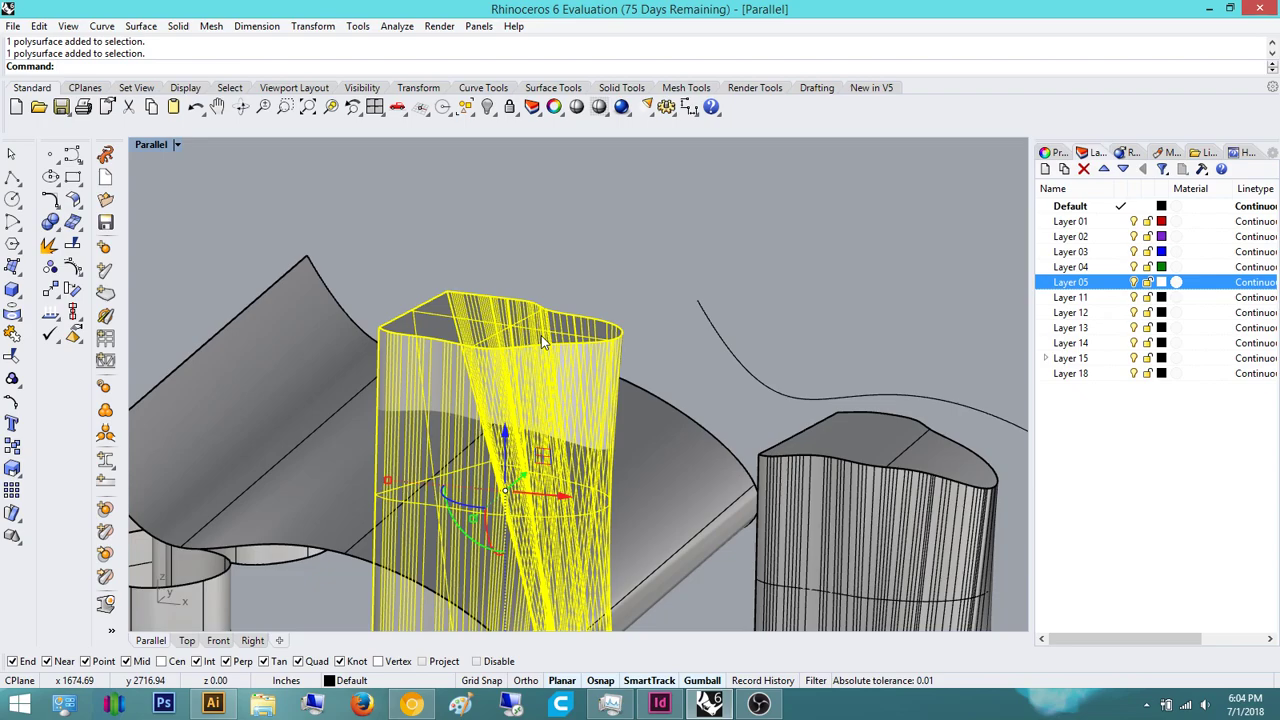
key(Escape)
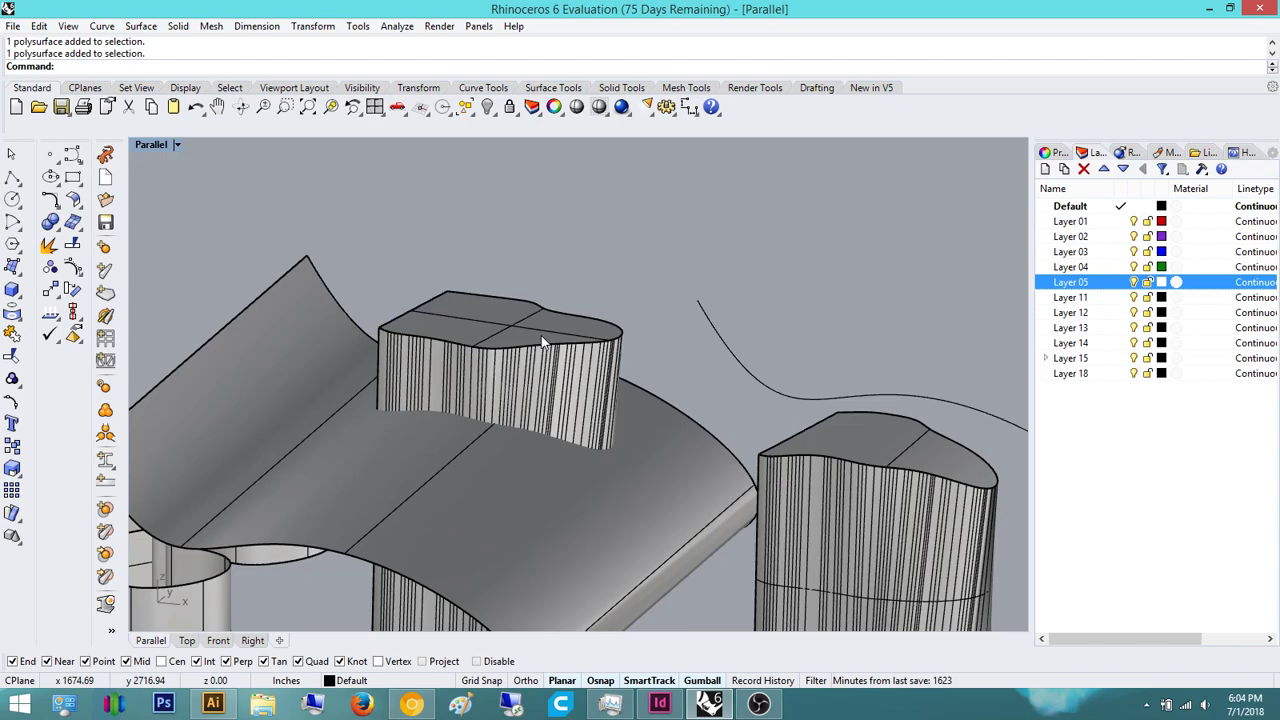
click(838, 476)
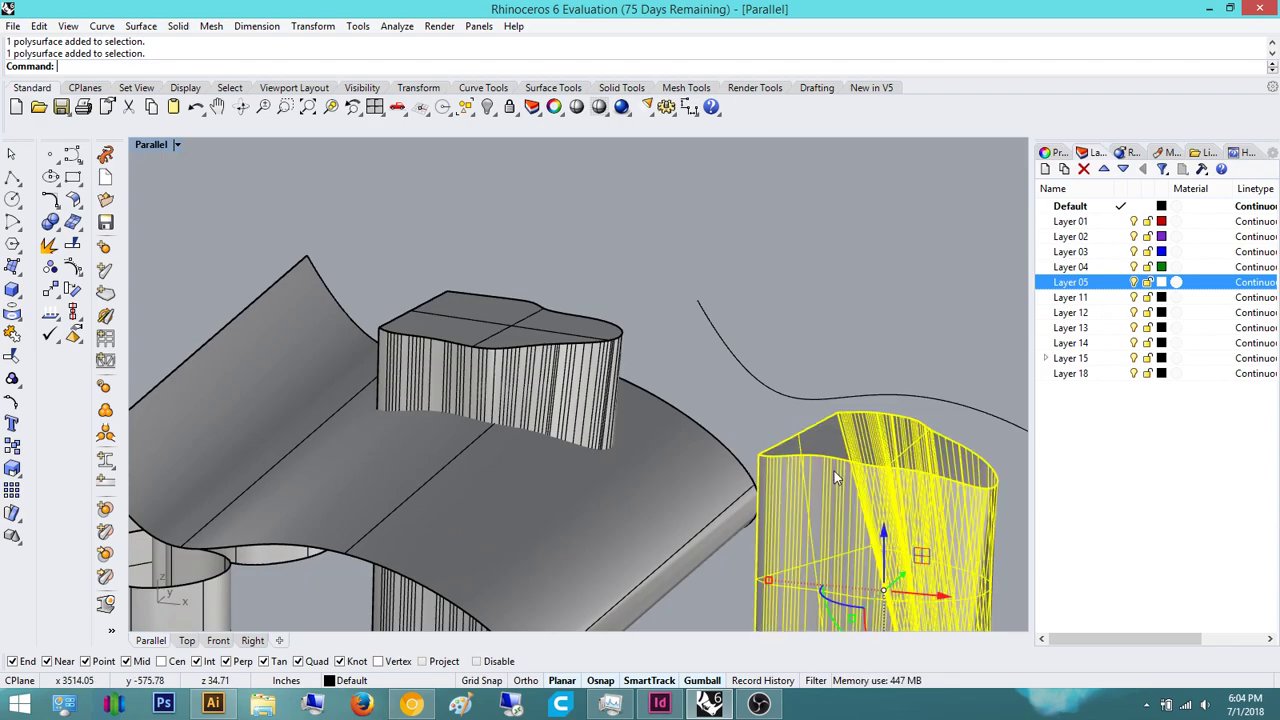
click(574, 313)
click(634, 370)
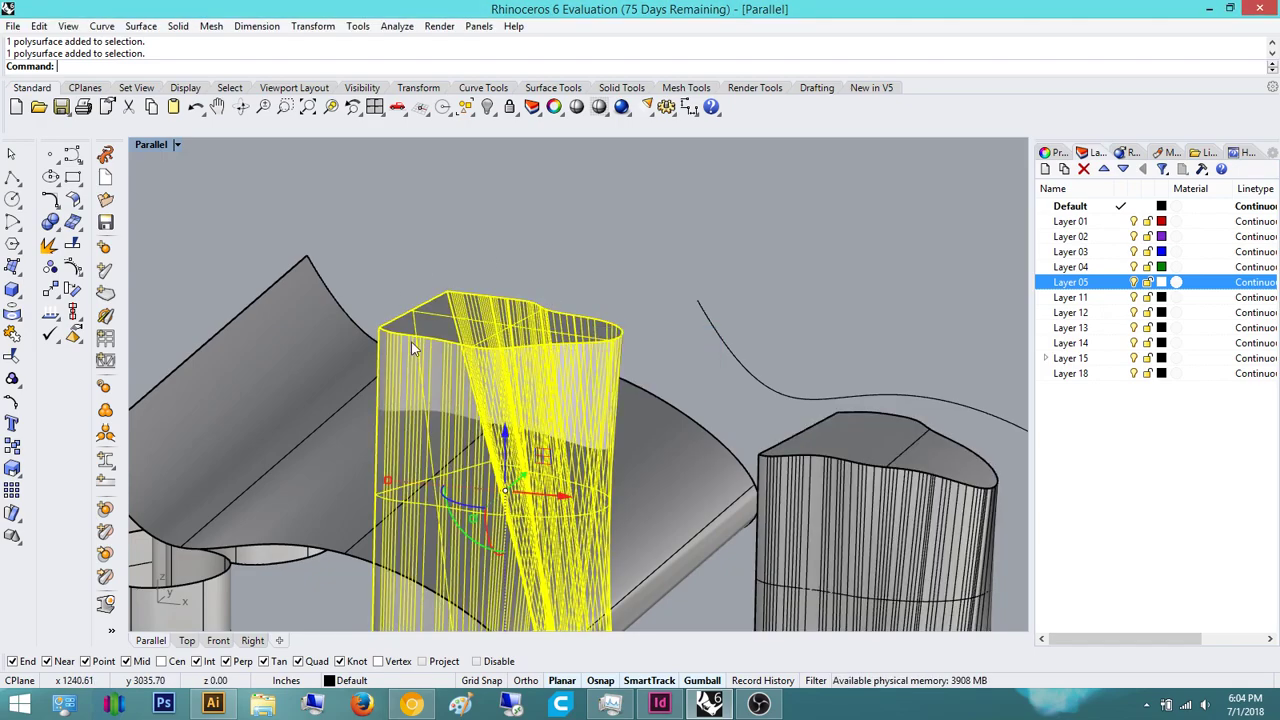
click(576, 279)
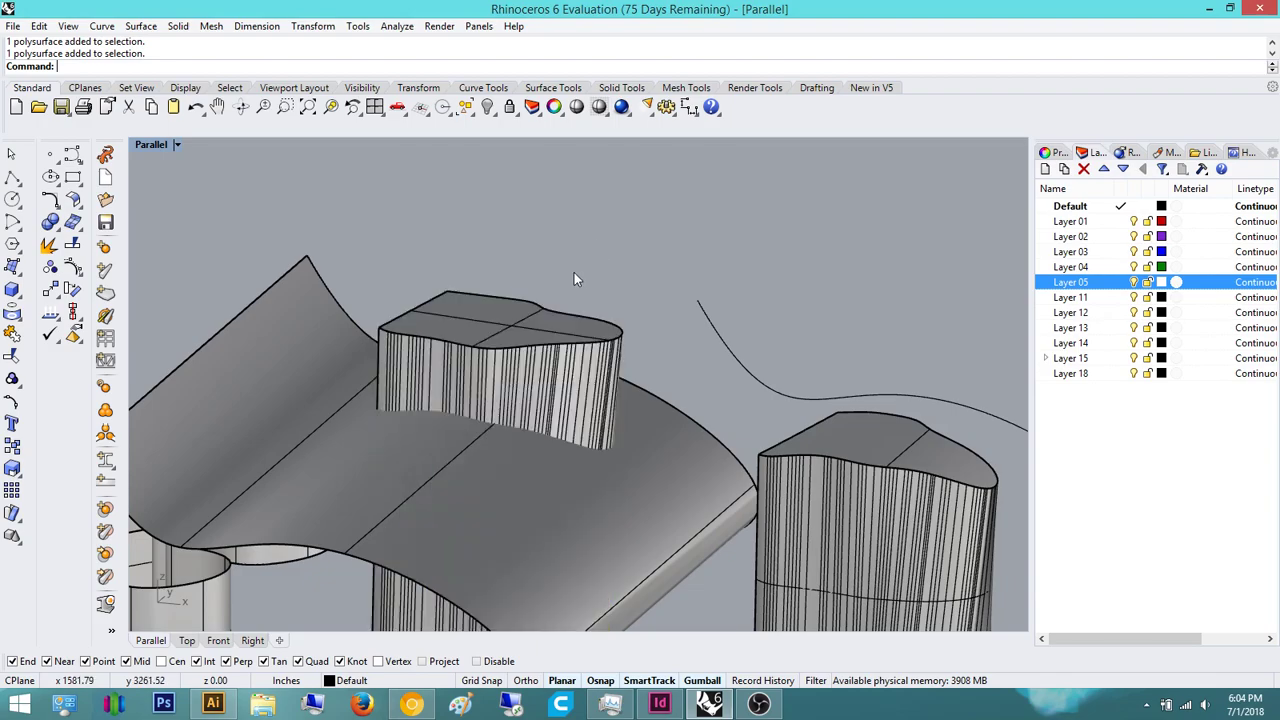
- Run BooleanSplit on the taller form with the curved surface as cutter, keeping DeleteInput set to Yes
text(Boolean)
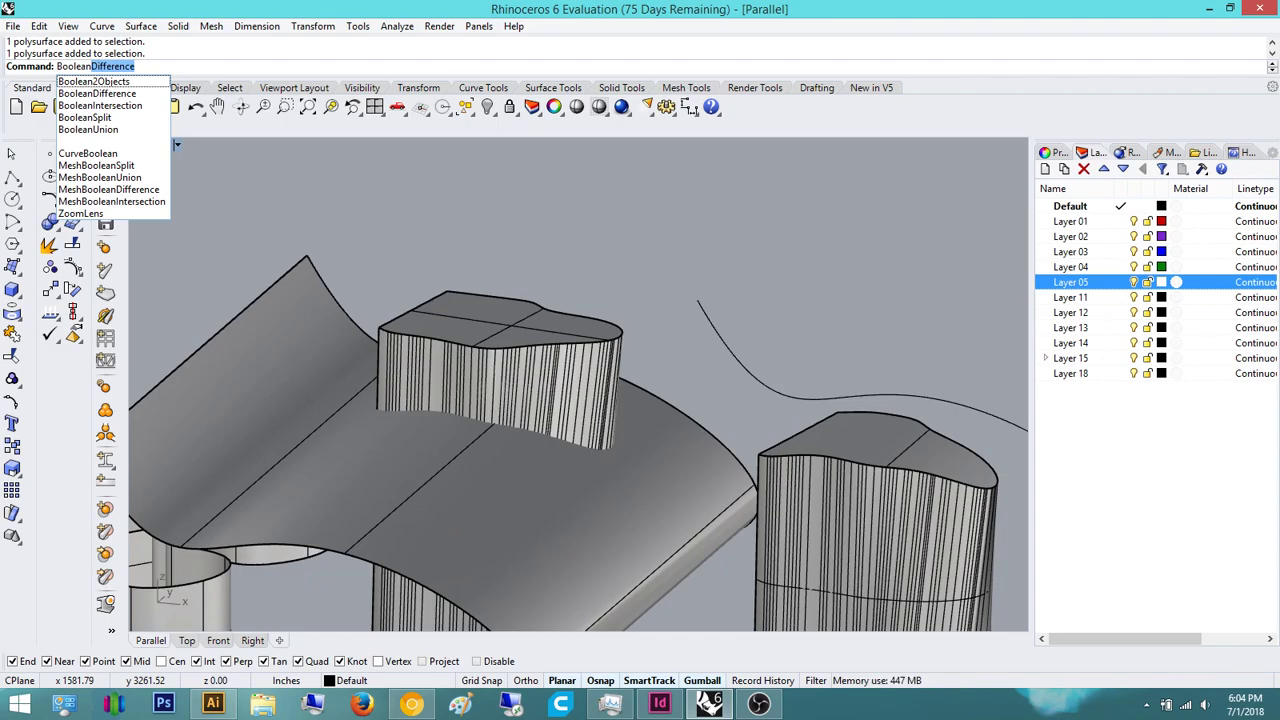
text(Split)
key(Return)
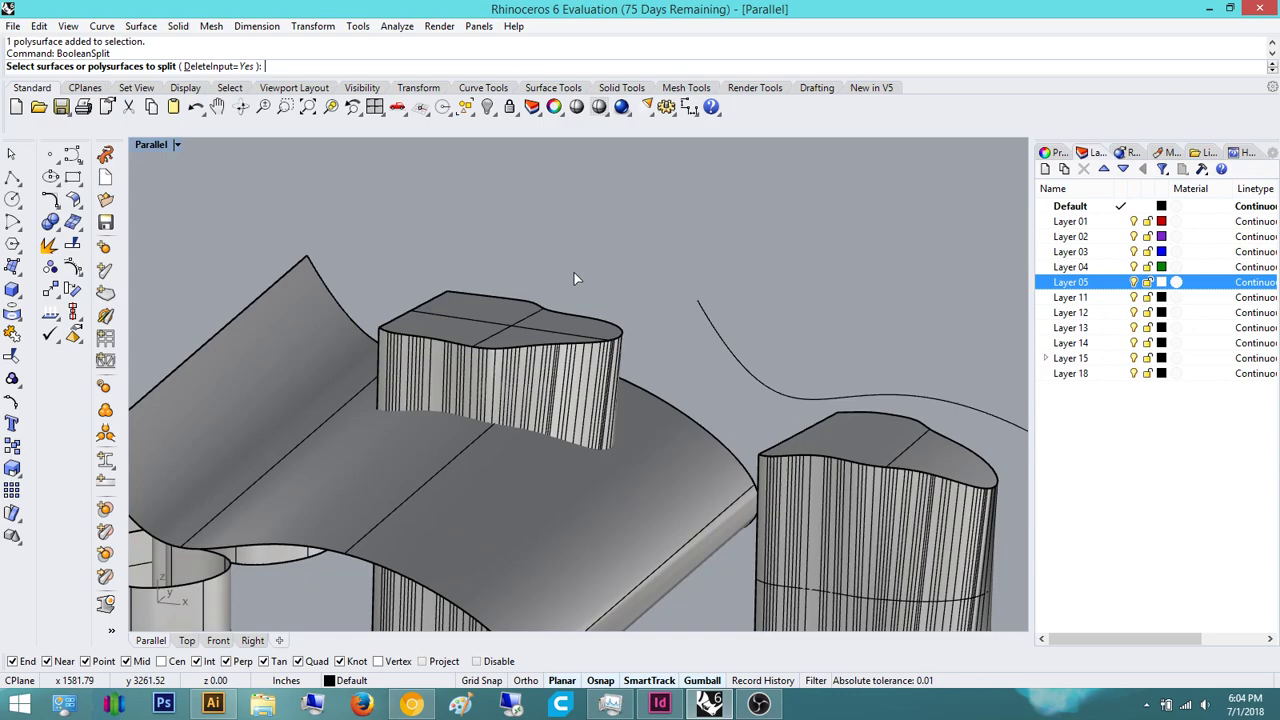
click(474, 311)
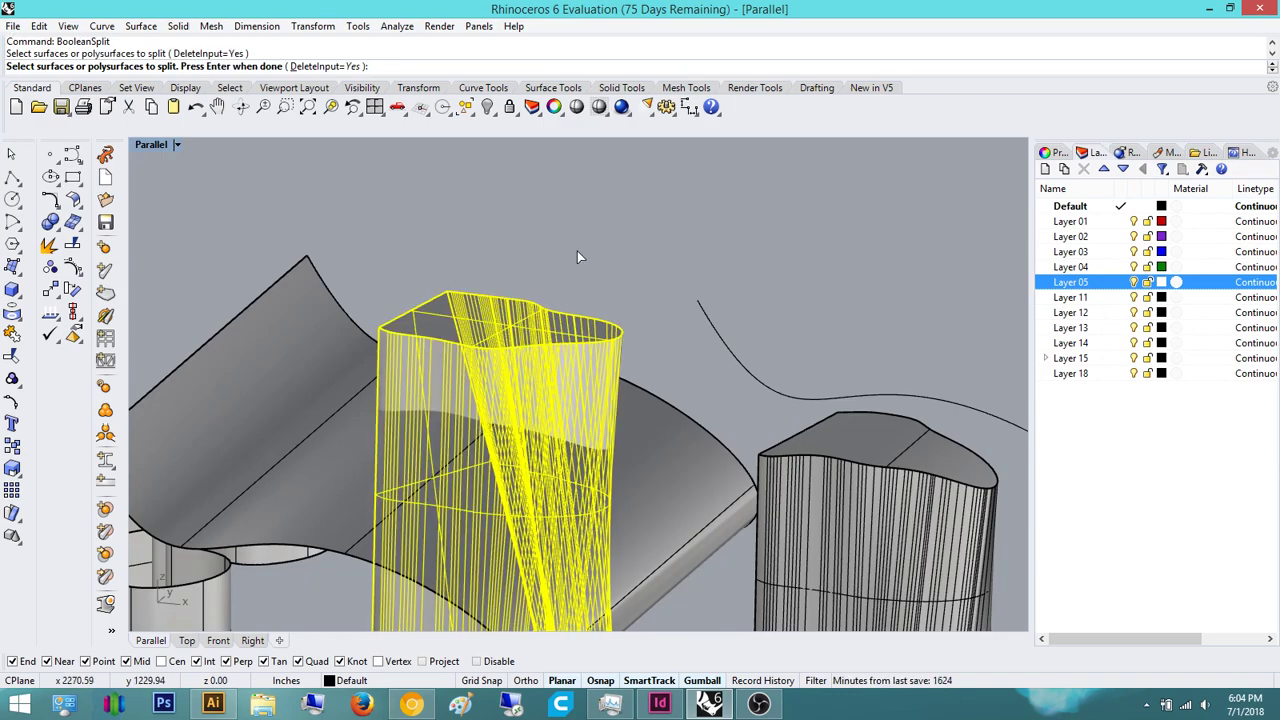
key(Return)
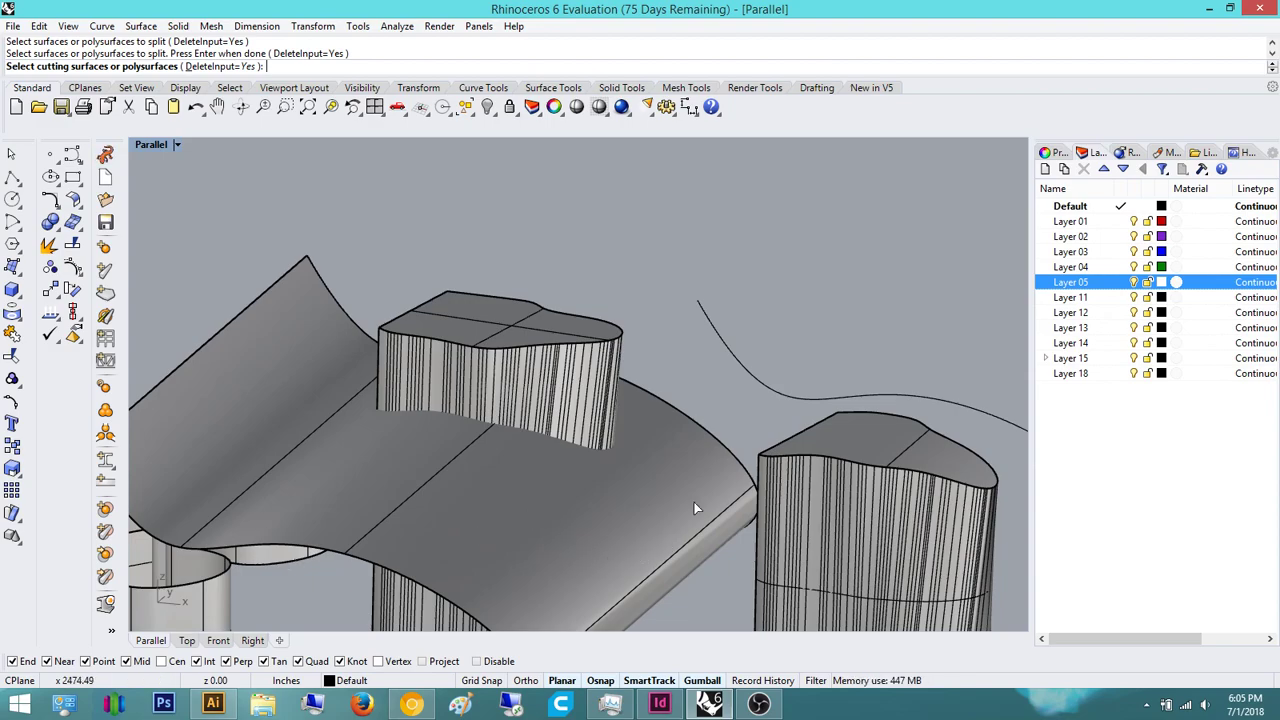
click(724, 491)
key(Return)
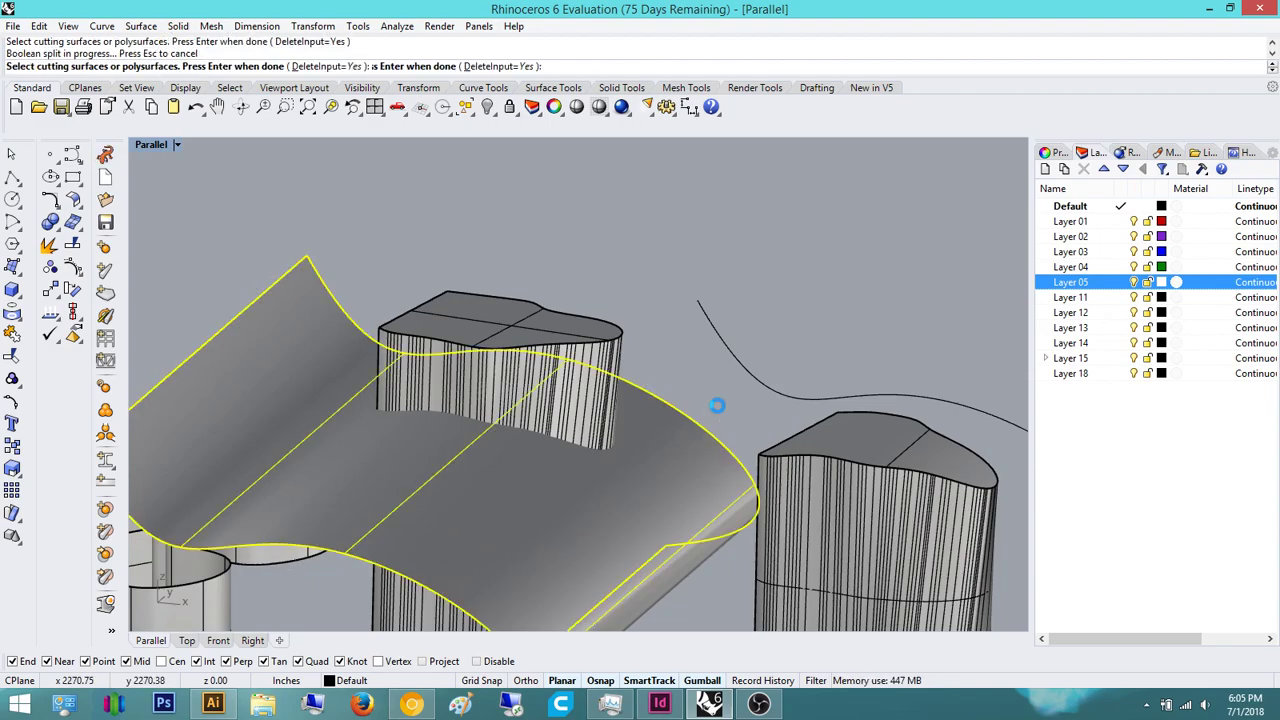
- Hide the upper piece of the split form and the curved cutting surface
right_drag(585, 438, 558, 432)
scroll(405, 415, up, 8)
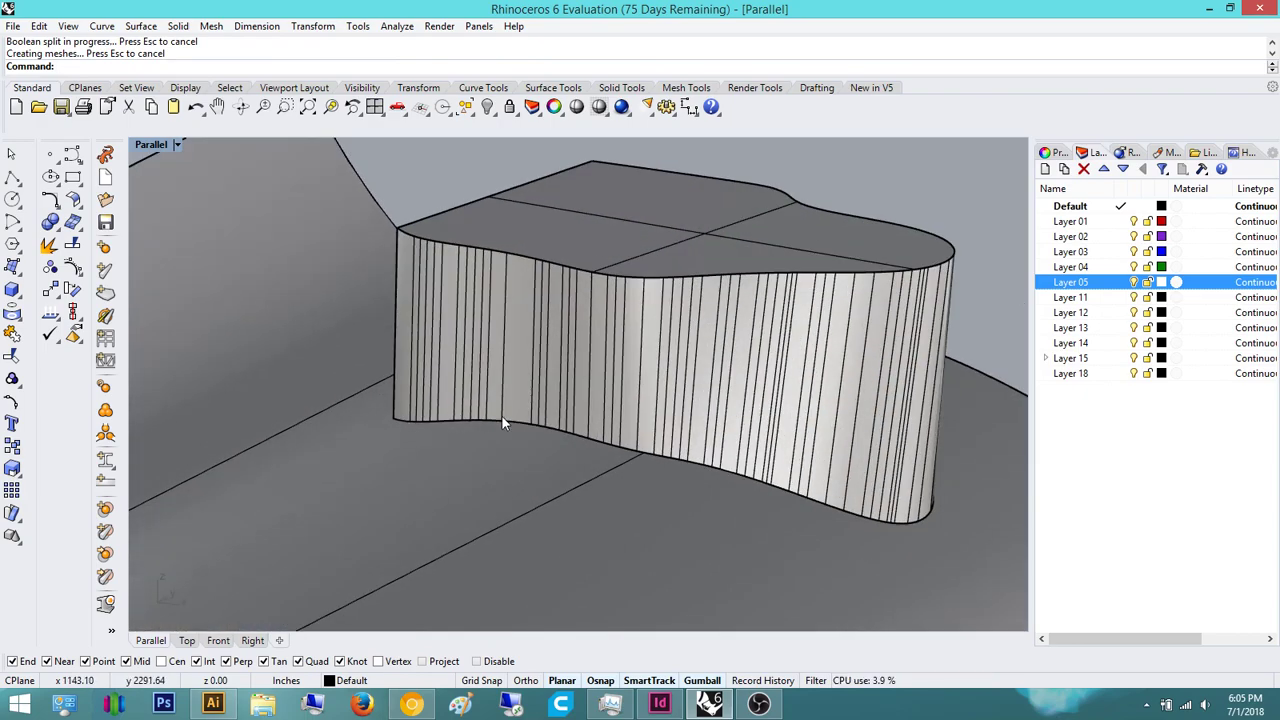
click(829, 370)
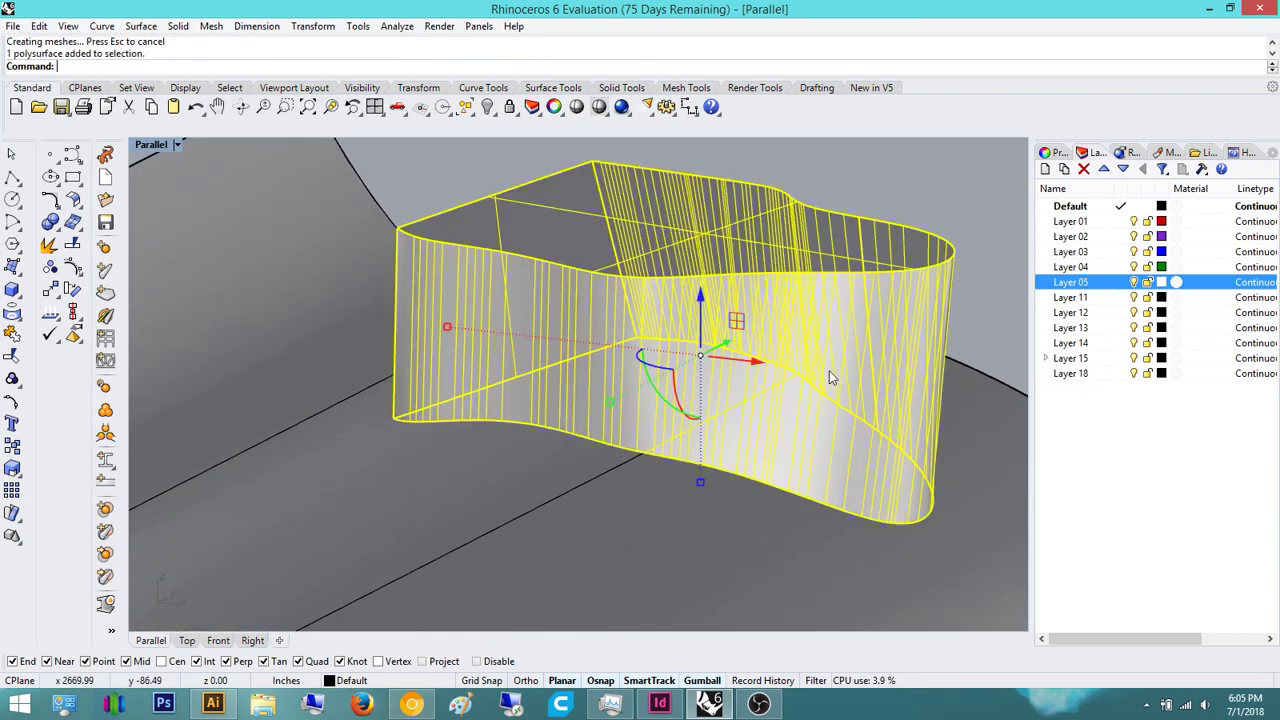
text(hide)
key(Return)
click(894, 319)
key(Return)
- Check the remaining lower piece for naked edges with ShowEdges and view it beside the neighbouring form
right_drag(437, 431, 527, 385)
right_drag(760, 474, 697, 489)
click(694, 495)
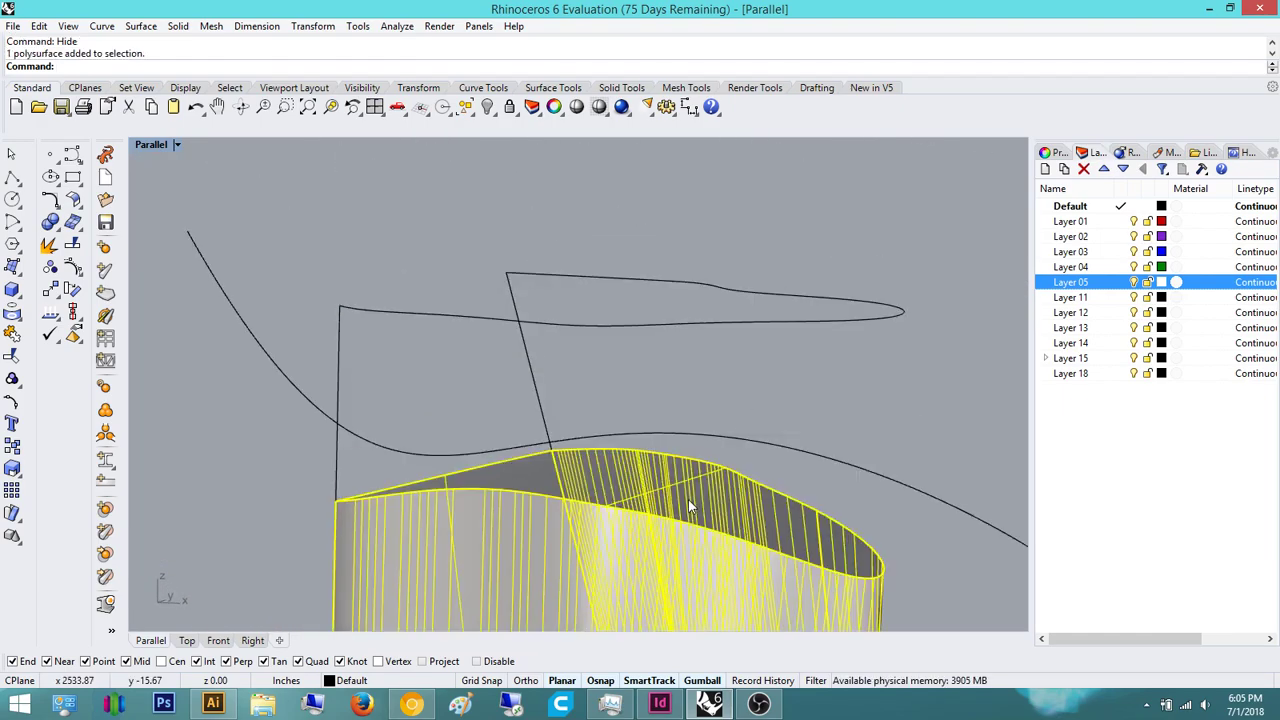
text(ShowEdges)
key(Return)
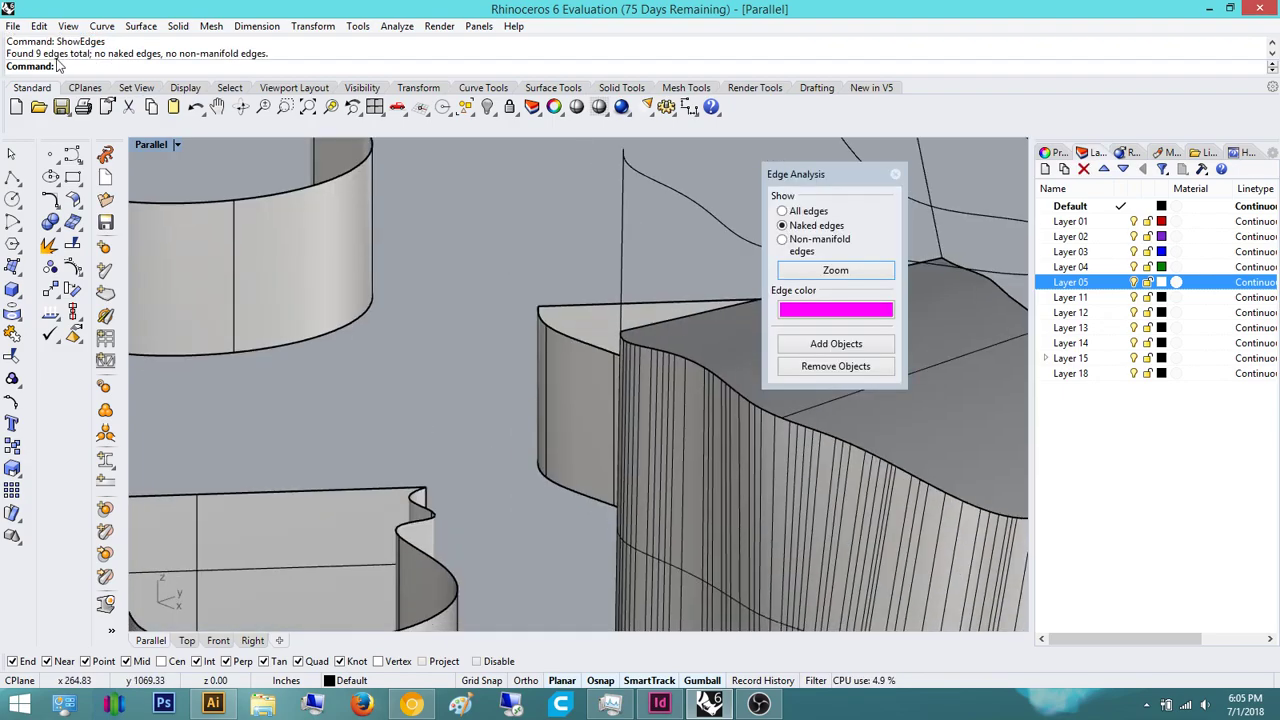
scroll(505, 425, down, 6)
right_drag(456, 406, 490, 413)
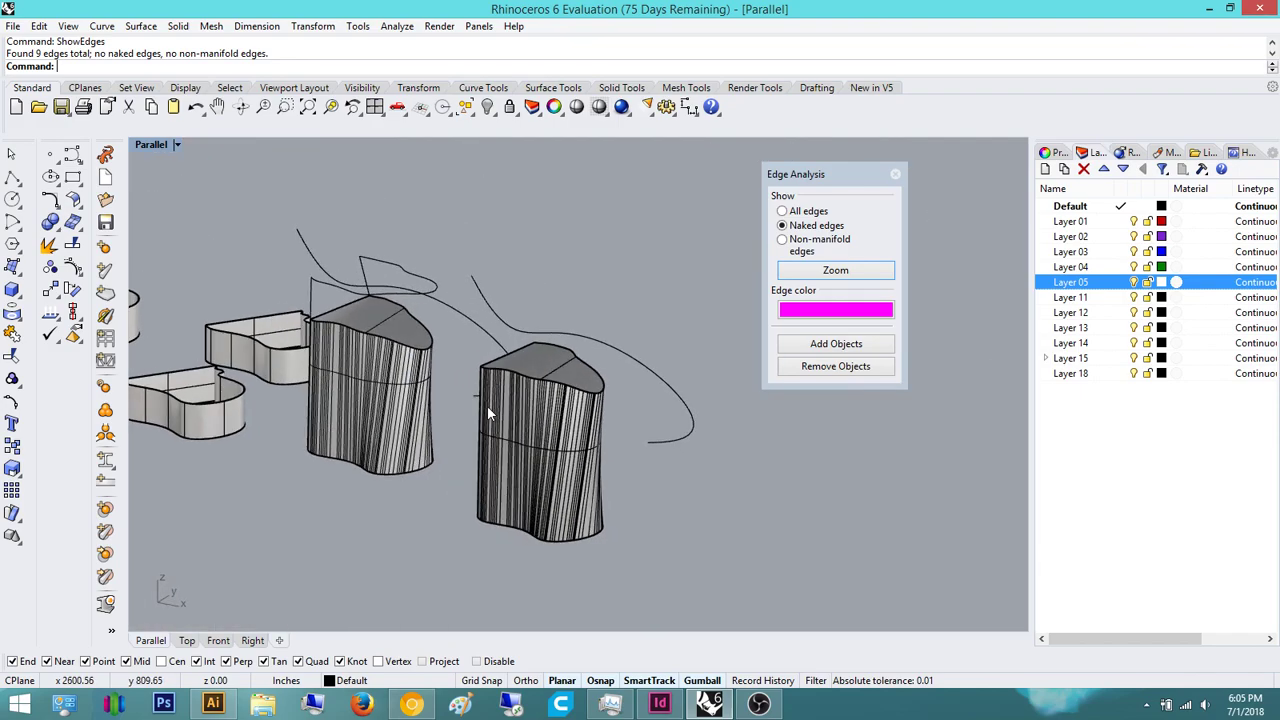